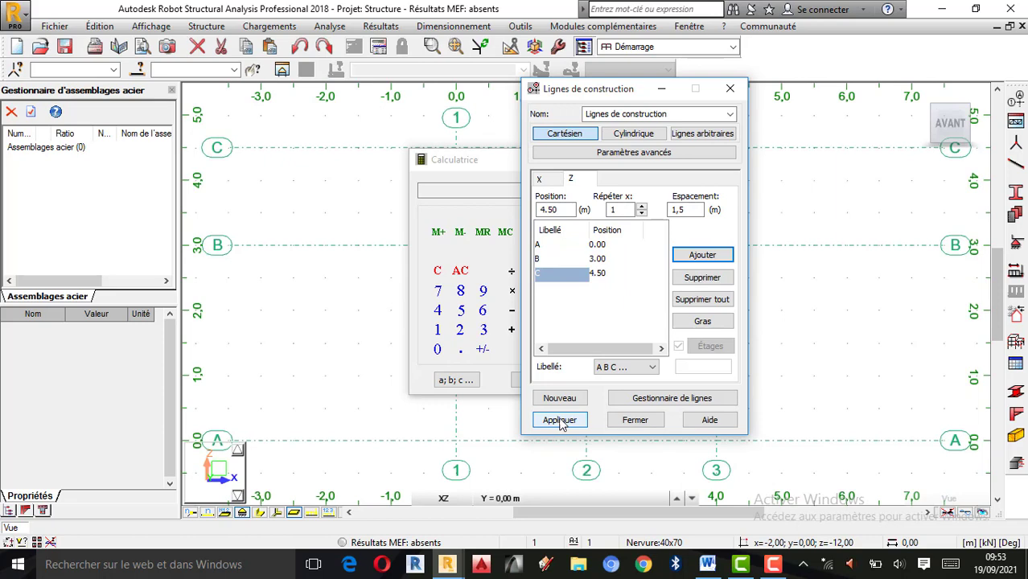
Close the construction lines definition and the calculator
click(634, 420)
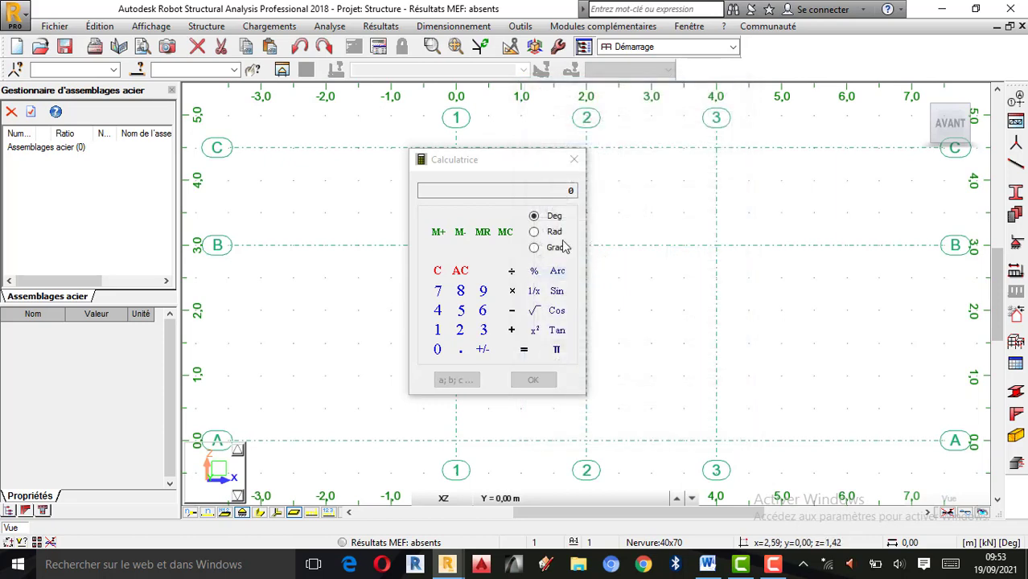
click(574, 162)
scroll(554, 365, down, 1)
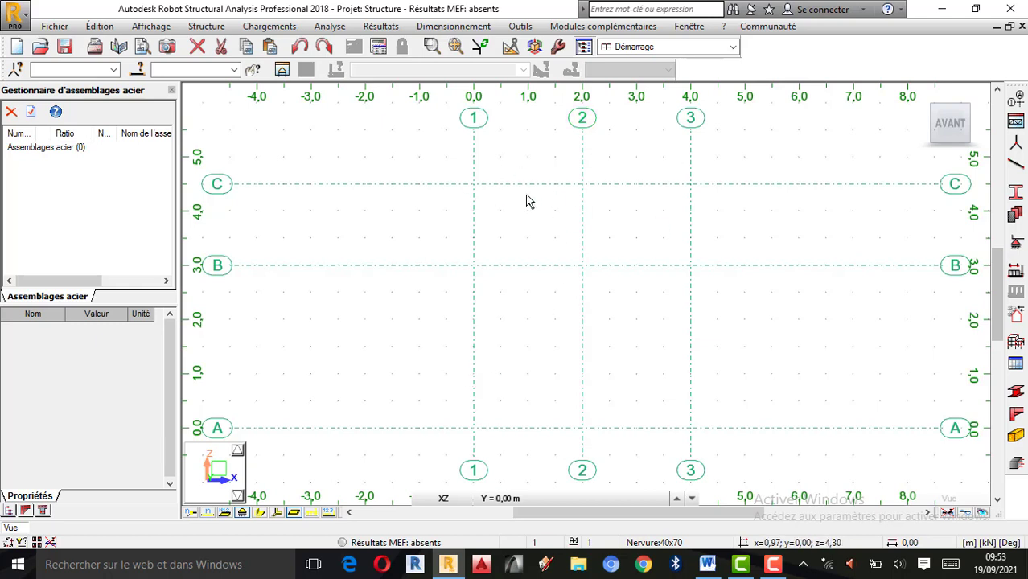
Delete the IPE 200 and IPE 100 profiles from the active section list
click(1015, 192)
click(617, 190)
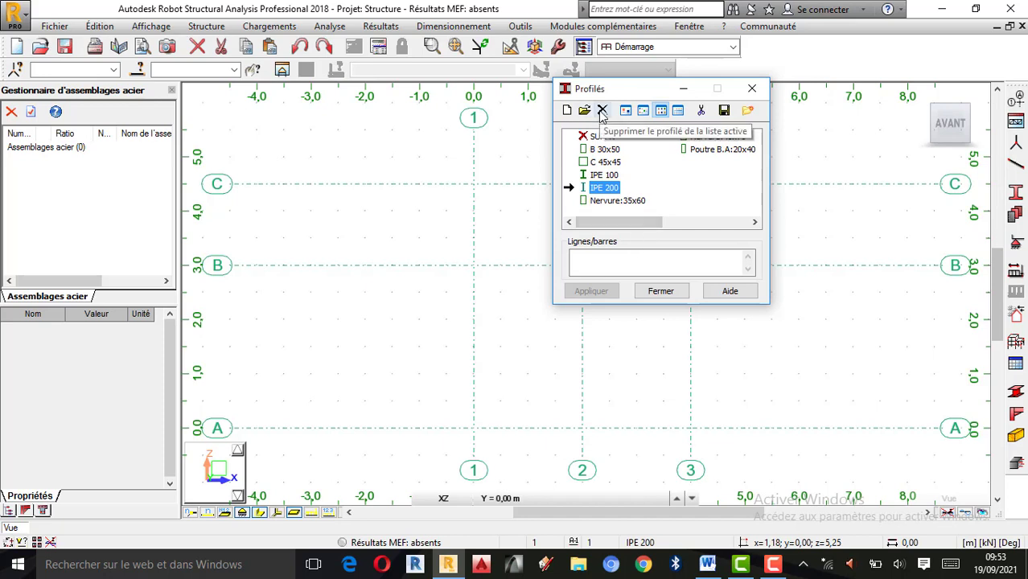
click(601, 111)
click(688, 233)
click(602, 175)
click(601, 111)
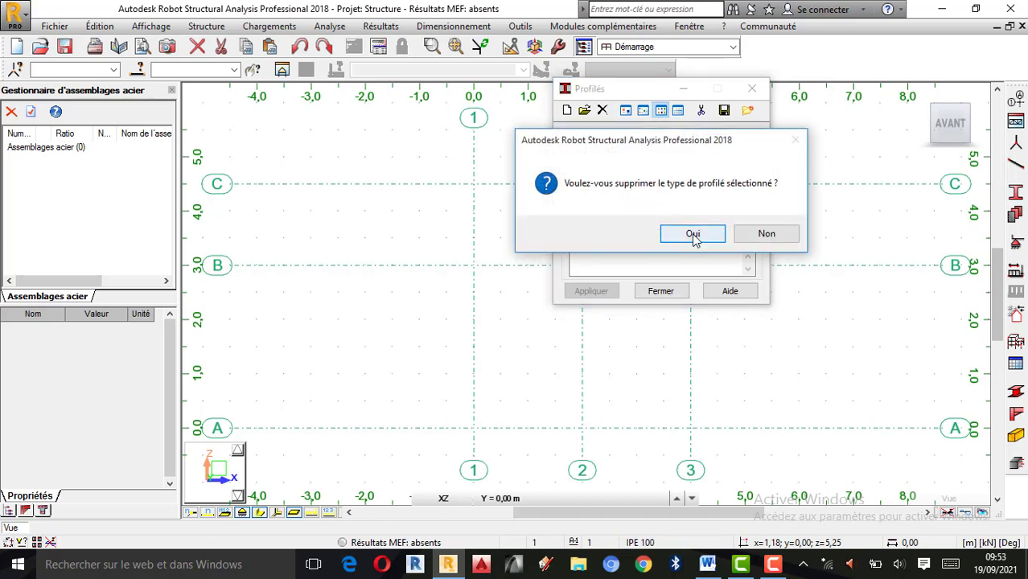
click(693, 231)
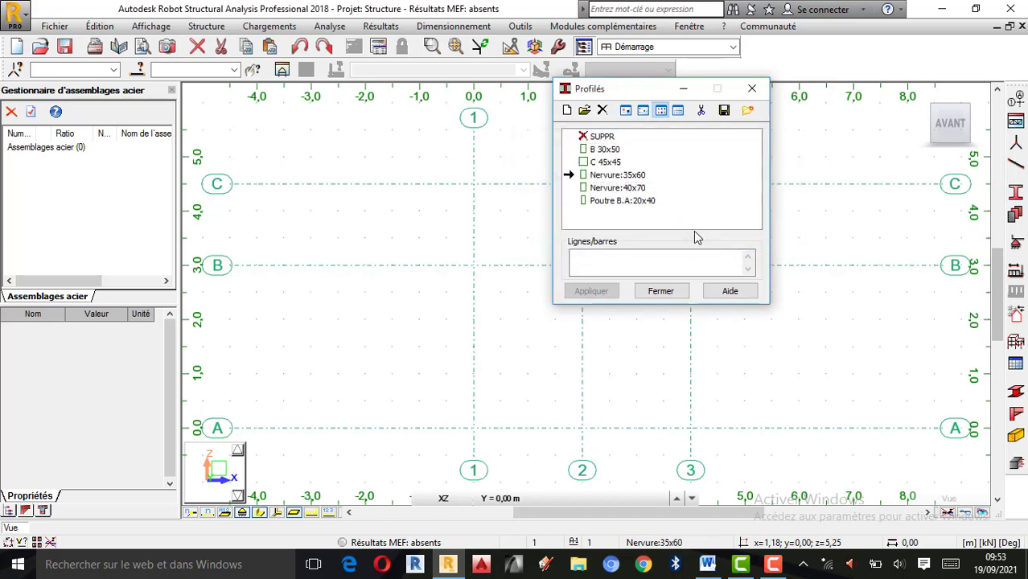
Delete the Nervure 35x60, Nervure 40x70 and Poutre B.A 20x40 profiles from the active list and close the profile manager
click(617, 174)
click(601, 110)
click(691, 232)
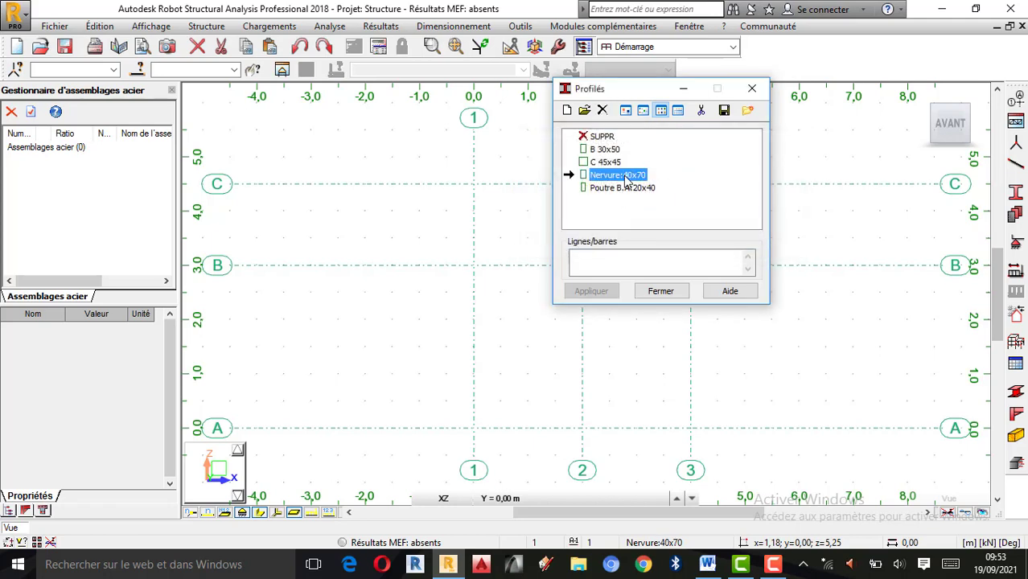
click(602, 110)
click(692, 232)
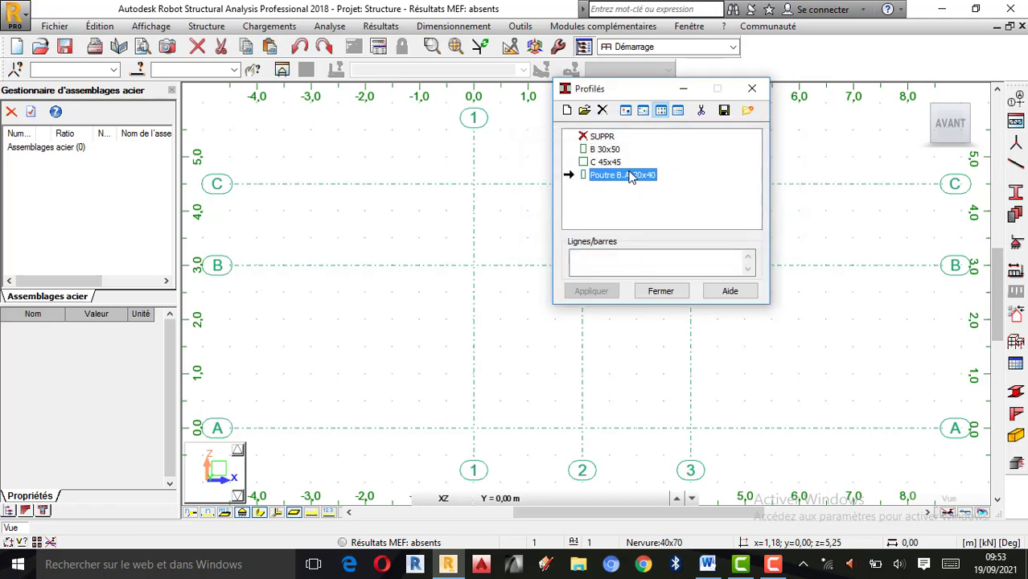
click(601, 110)
click(691, 232)
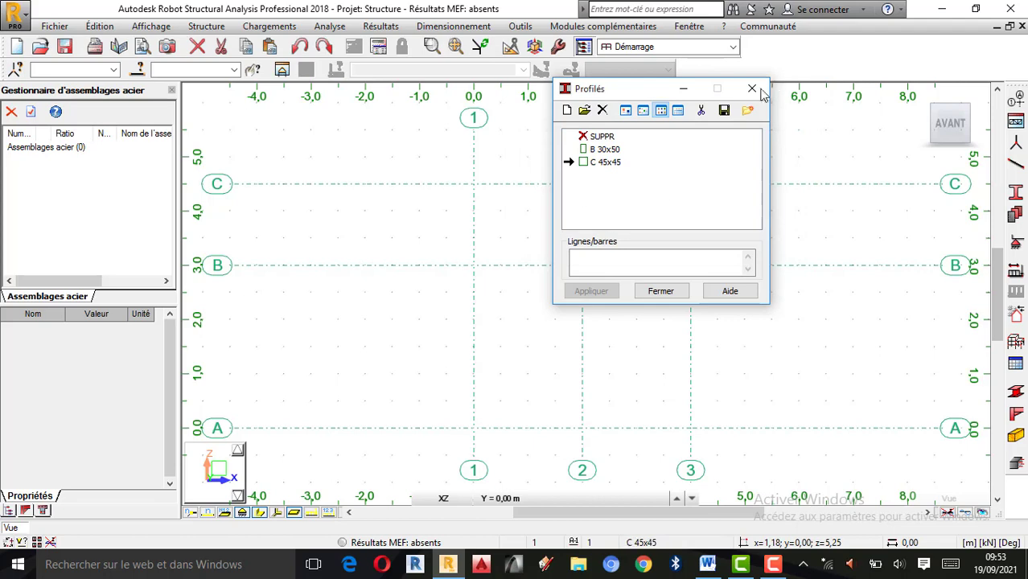
click(670, 291)
Start defining bars and set their type to Barre
click(1016, 164)
drag(469, 102, 148, 124)
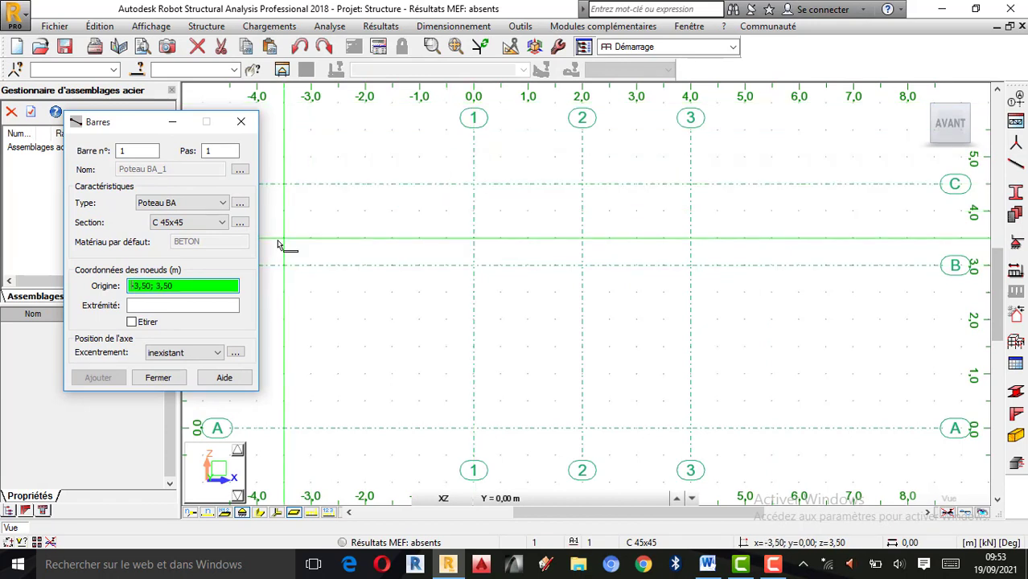
click(225, 203)
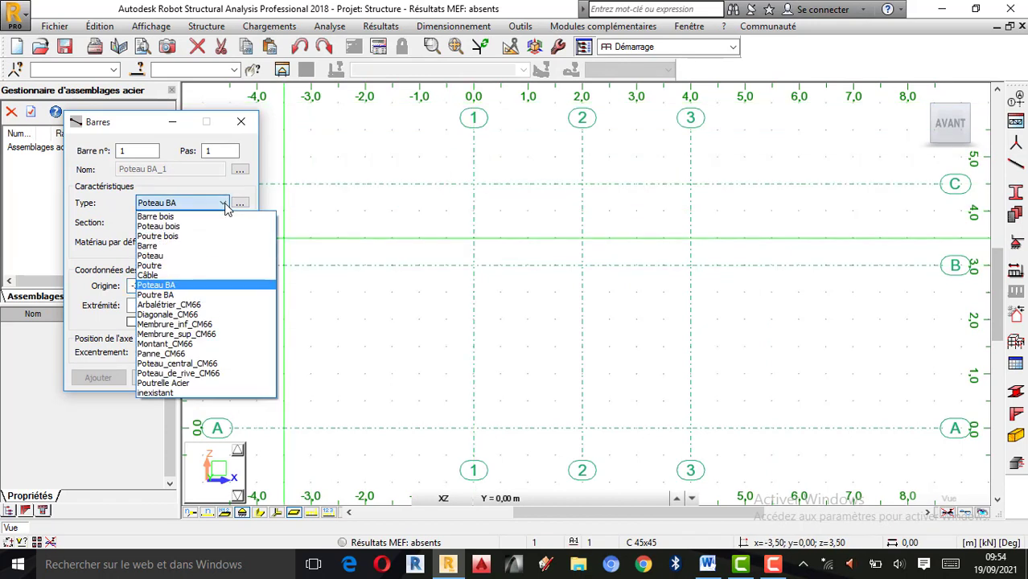
click(309, 209)
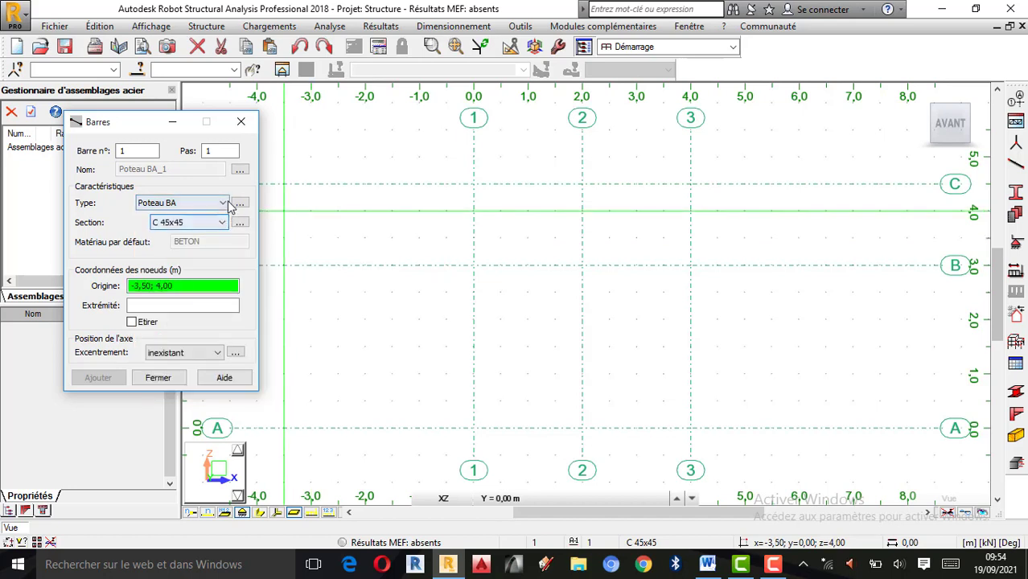
click(228, 205)
click(193, 246)
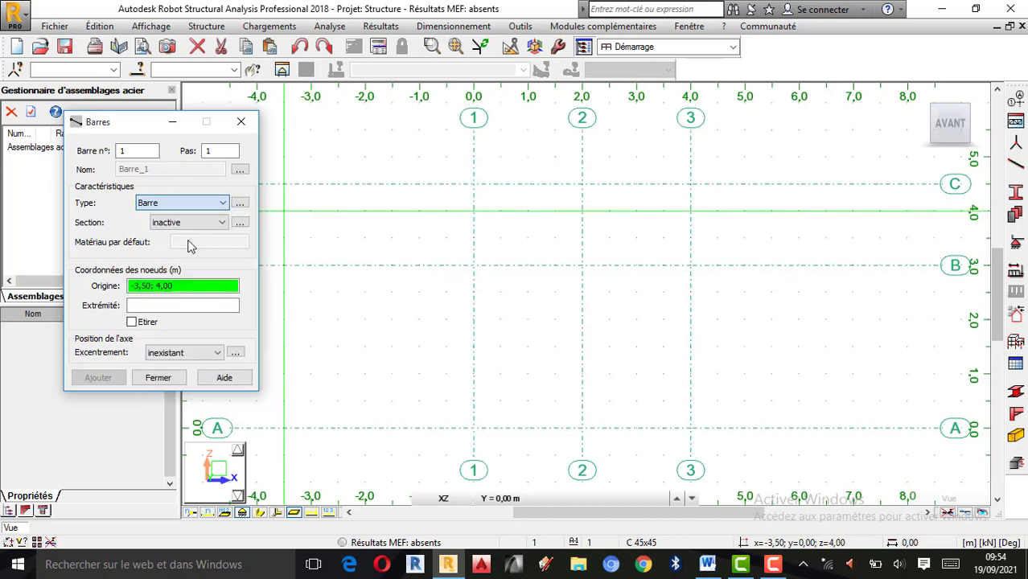
Start a new steel section for the bars, choosing IPE 200 from the IPE family of the OTUA database
click(217, 225)
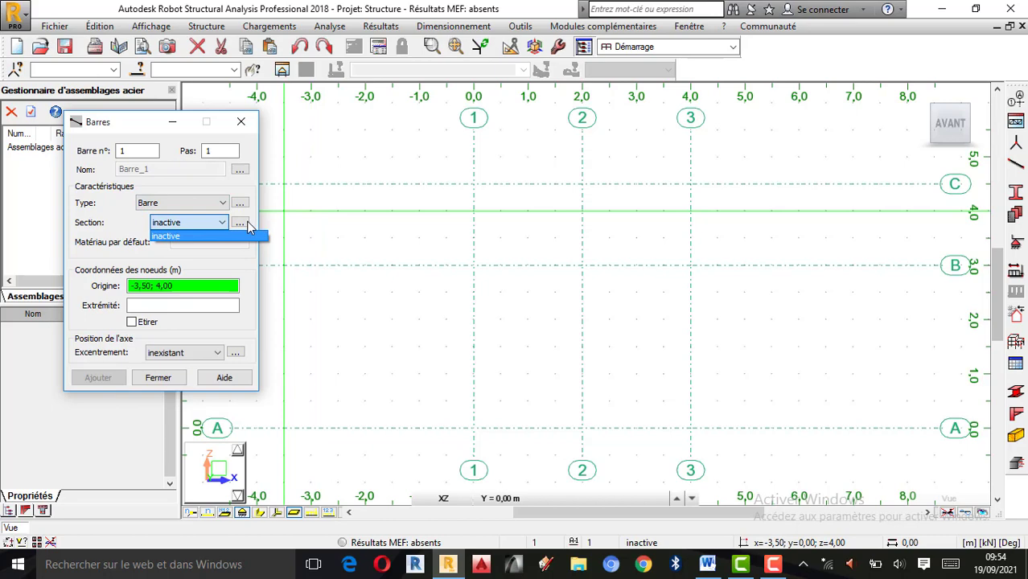
click(241, 223)
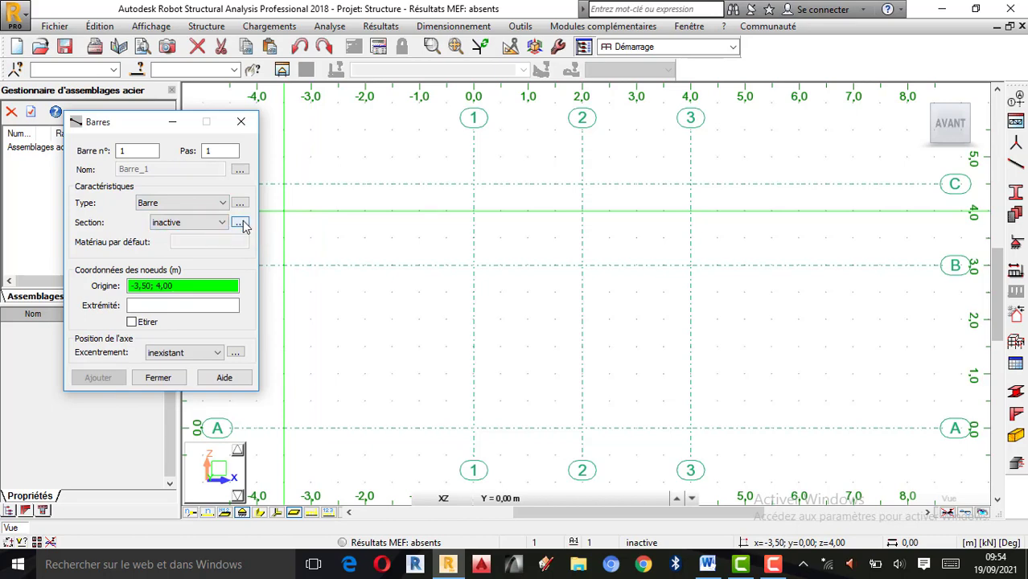
click(239, 222)
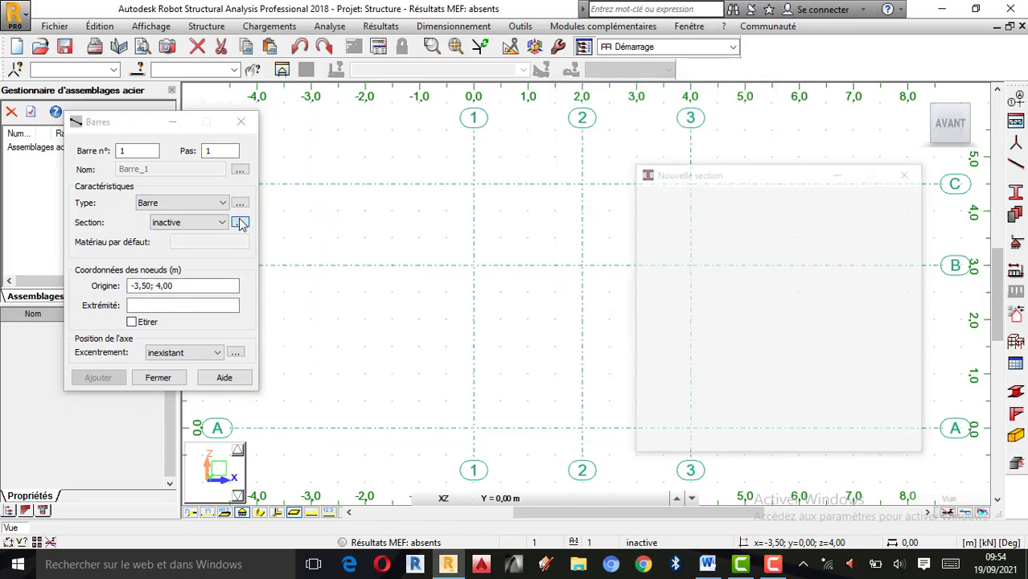
drag(729, 170, 317, 168)
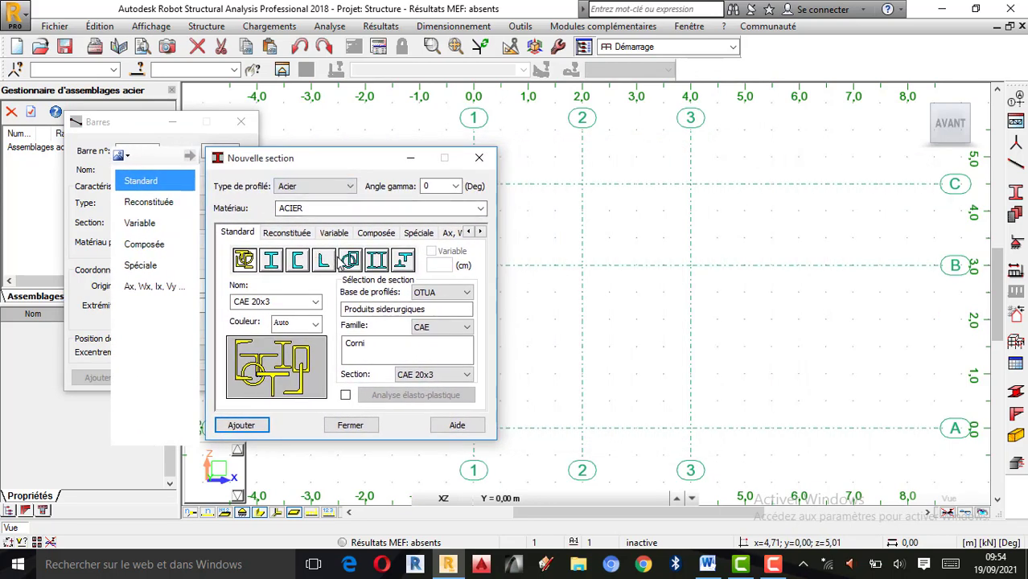
click(388, 258)
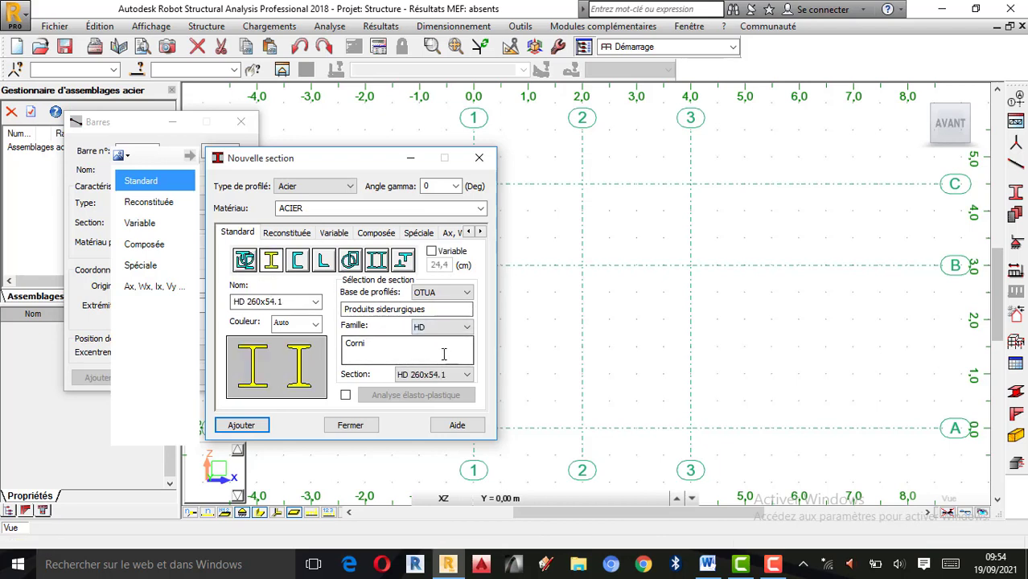
click(464, 327)
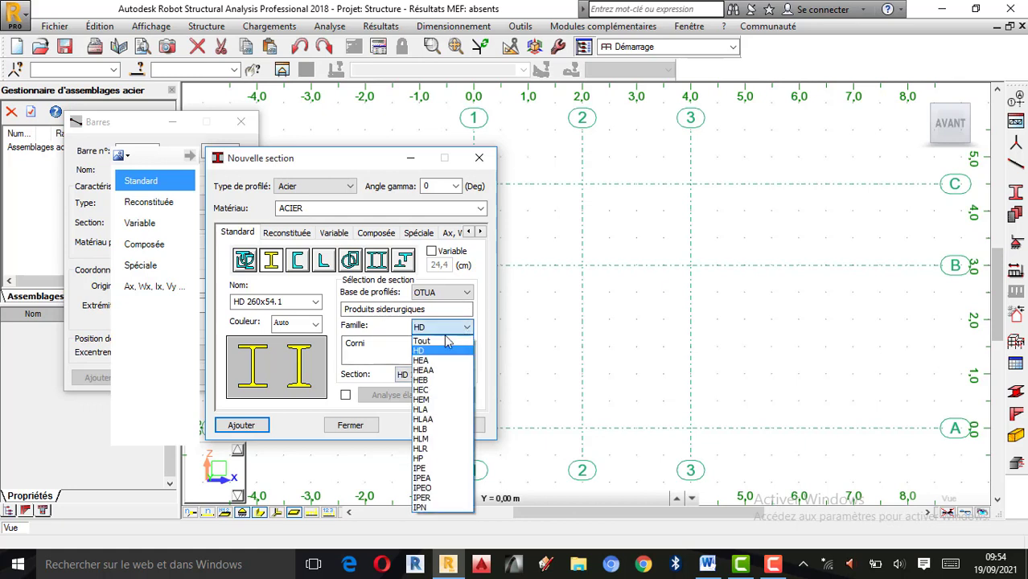
click(432, 468)
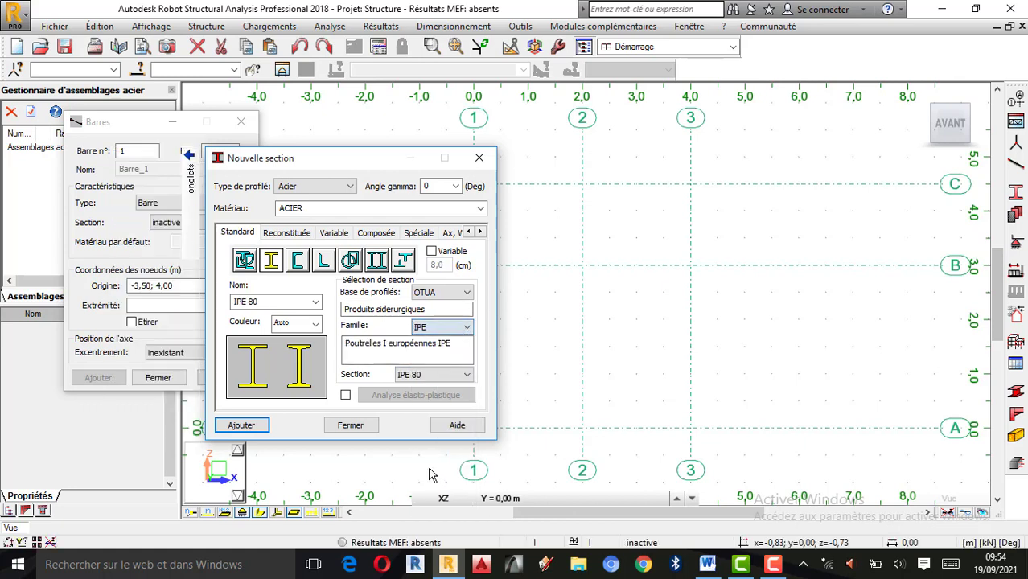
click(467, 375)
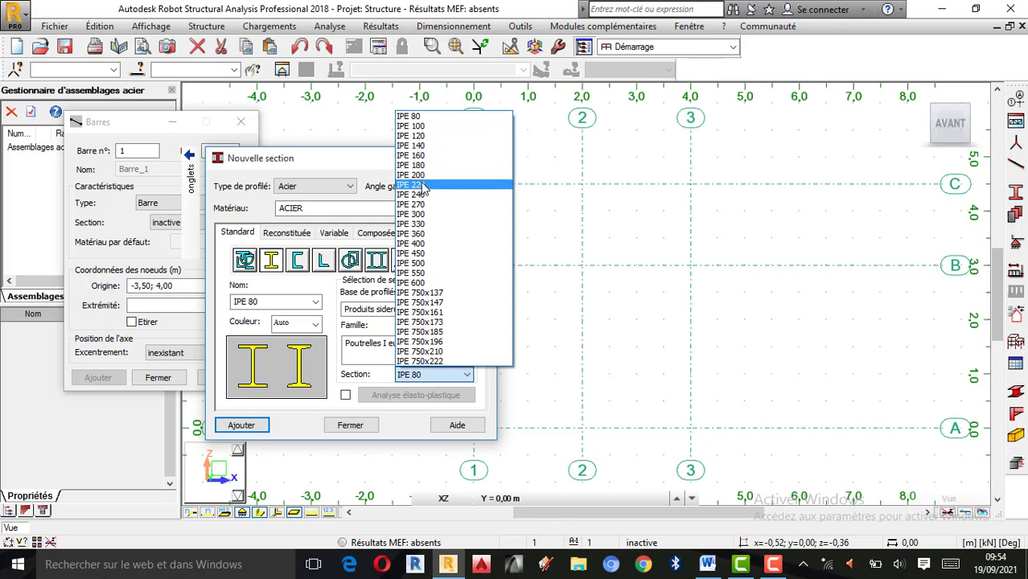
click(427, 176)
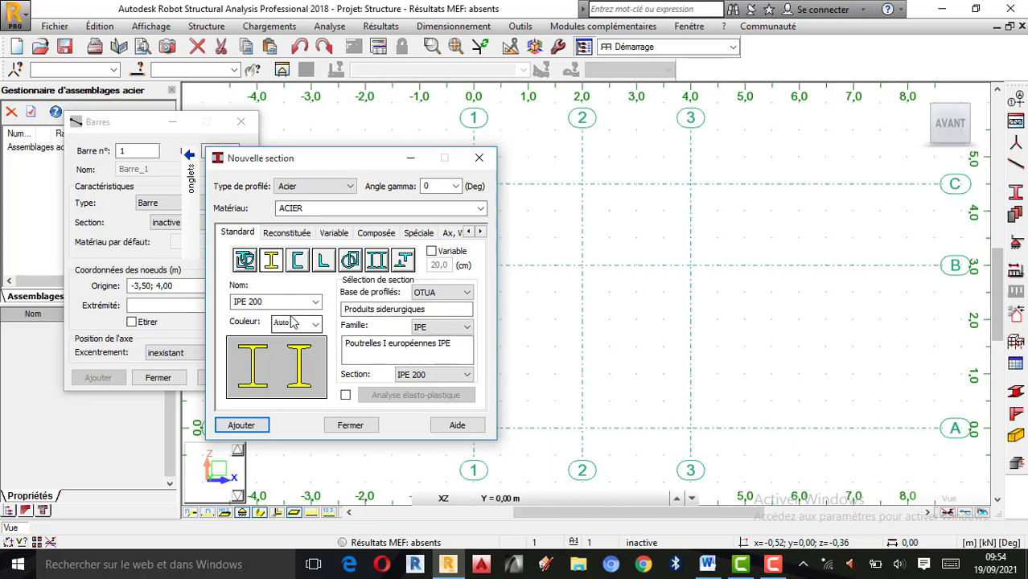
click(282, 233)
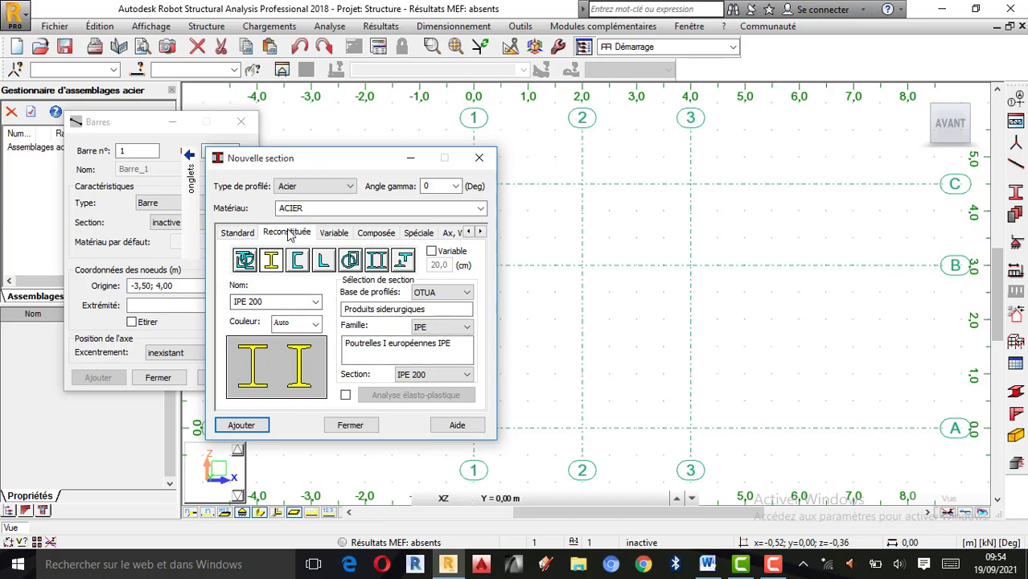
click(335, 233)
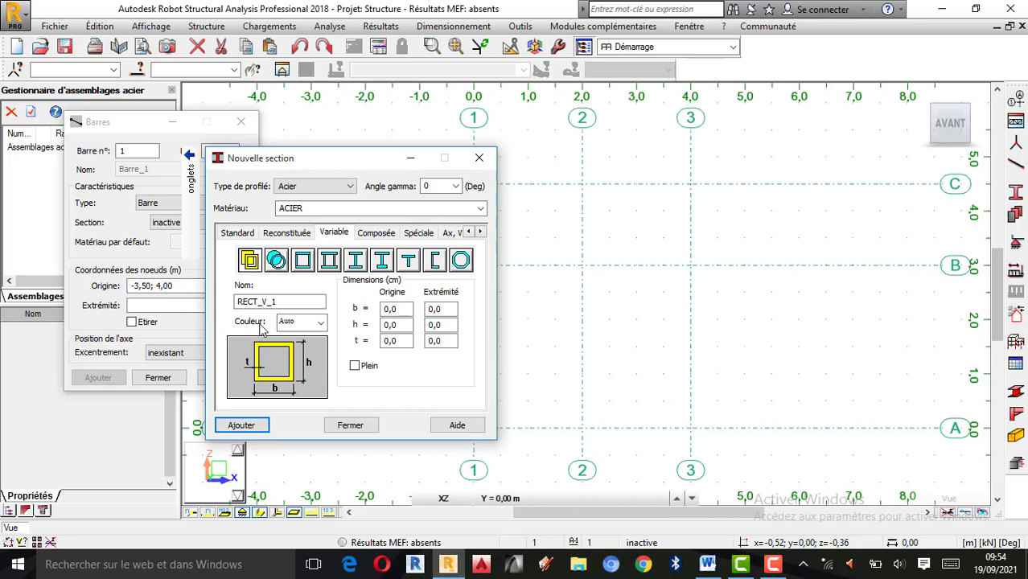
click(376, 233)
click(418, 233)
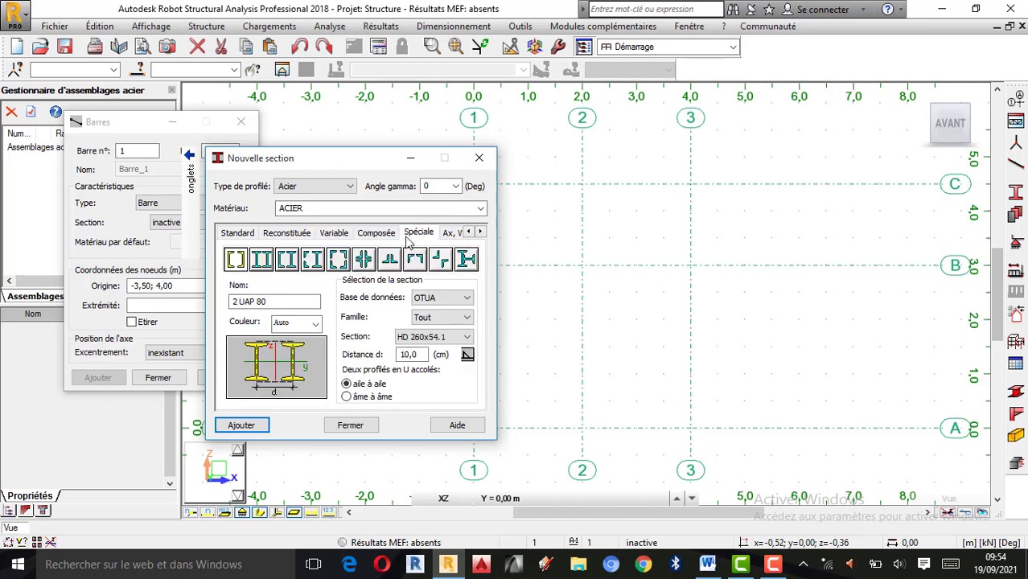
click(240, 232)
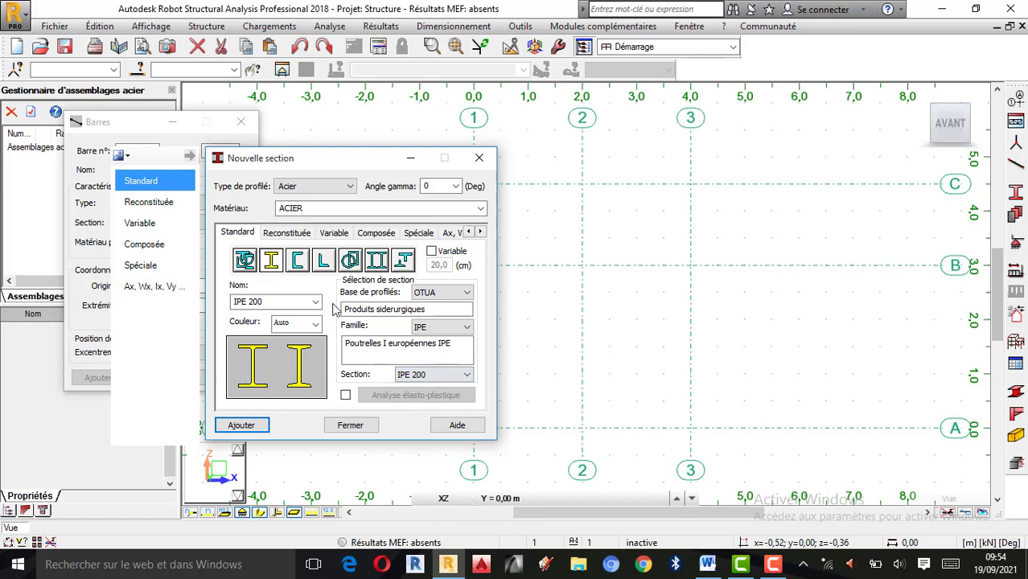
Add the IPE 200 section to the available sections and close the section definition
click(241, 426)
click(350, 425)
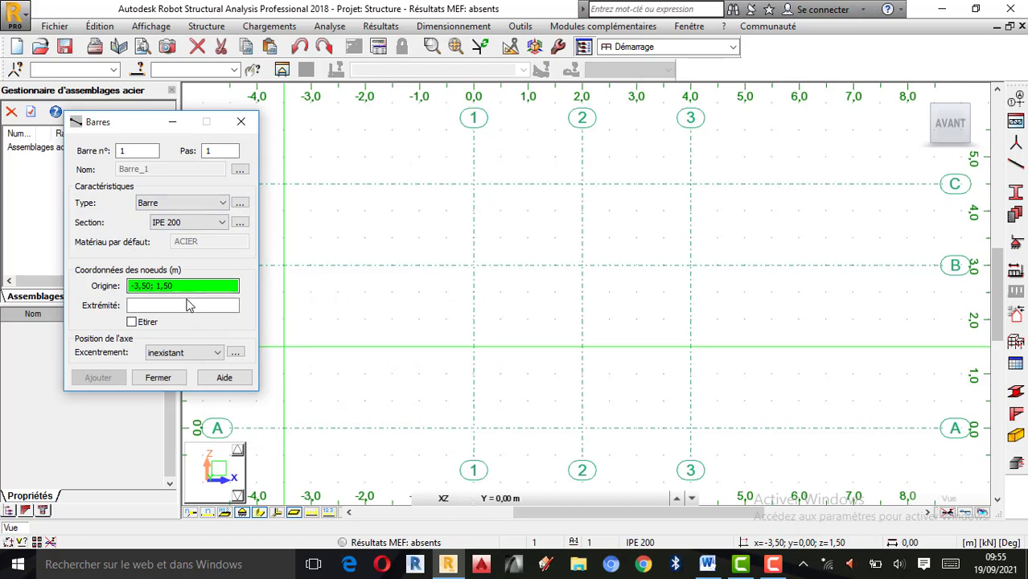
Draw the frame's IPE 200 bars through (0, 0), (0, 3), (2, 4.5), (4, 3) and (4, 0), chaining them with Etirer after the first column
click(474, 428)
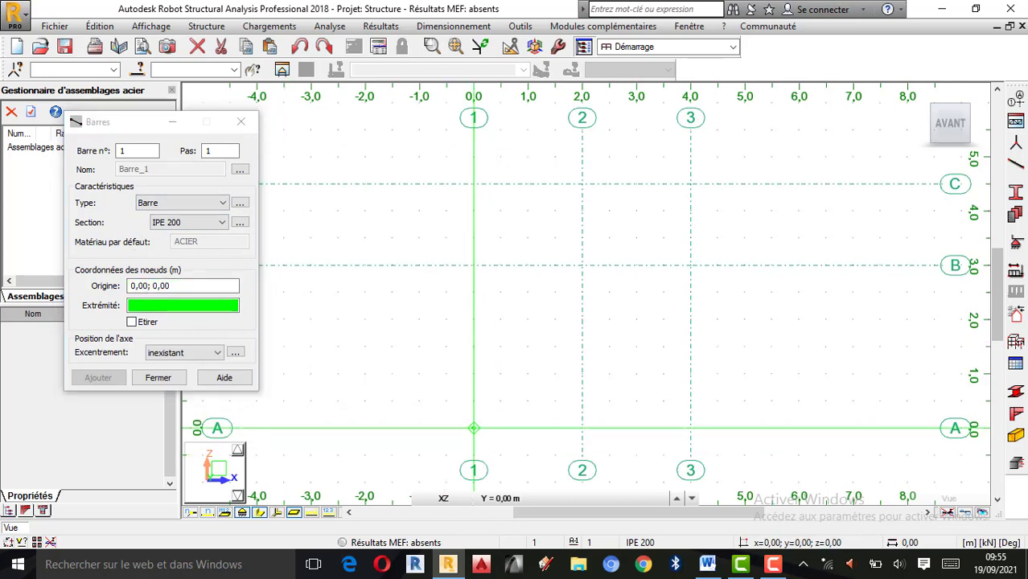
click(474, 265)
click(474, 265)
click(132, 321)
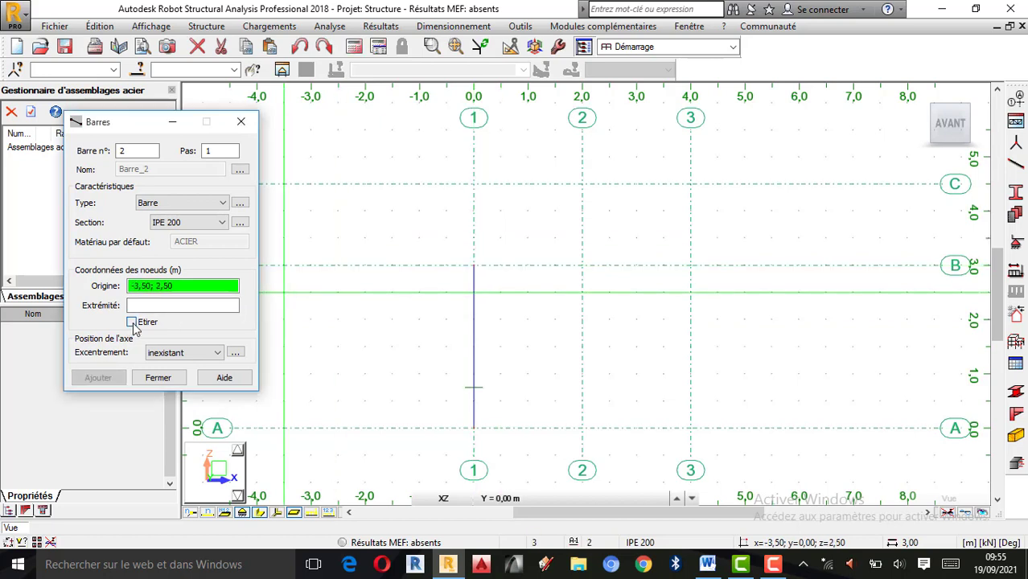
click(582, 185)
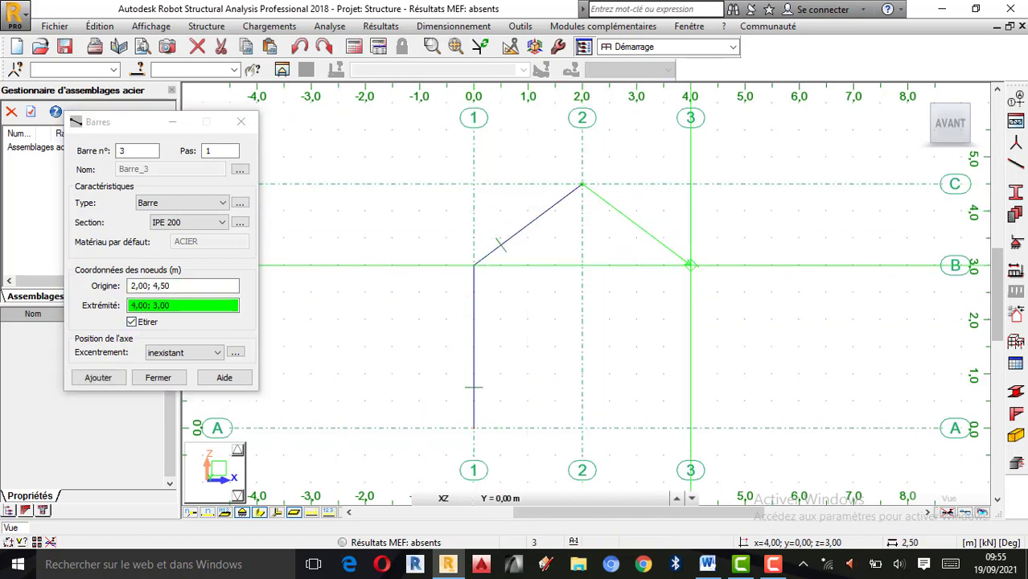
click(690, 265)
click(691, 427)
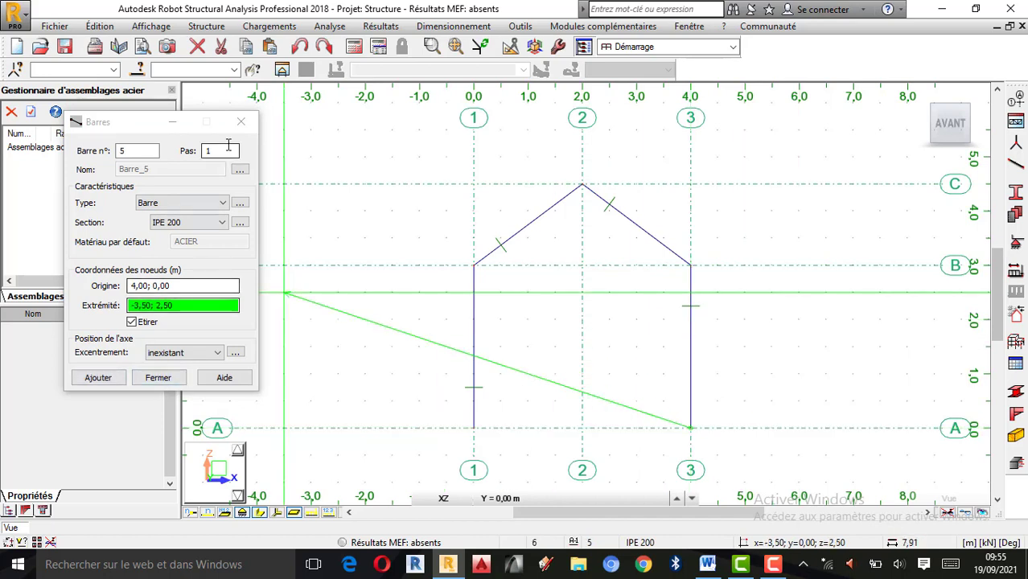
click(241, 121)
Turn on the display of the bars' section shapes
click(444, 498)
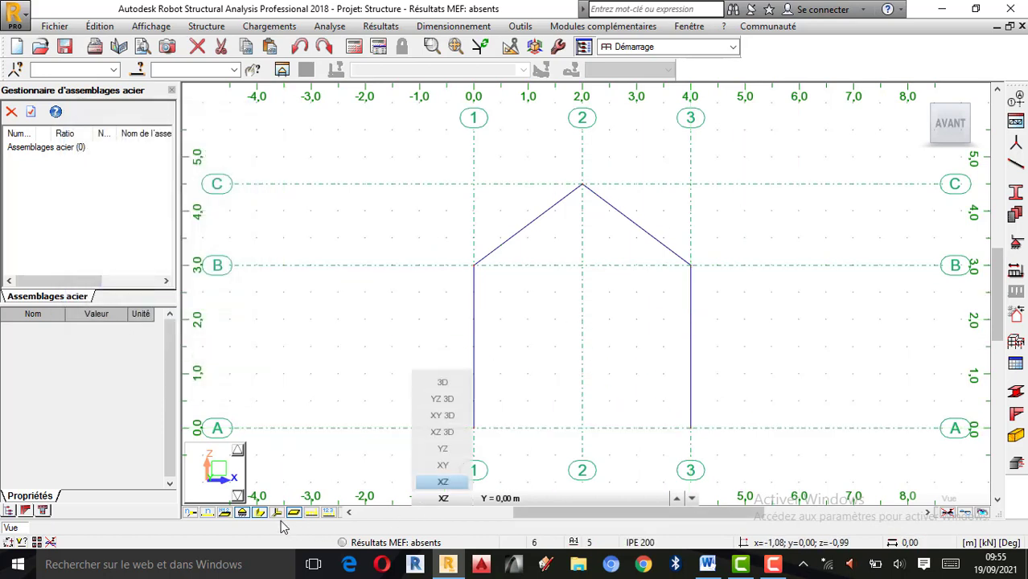
click(261, 514)
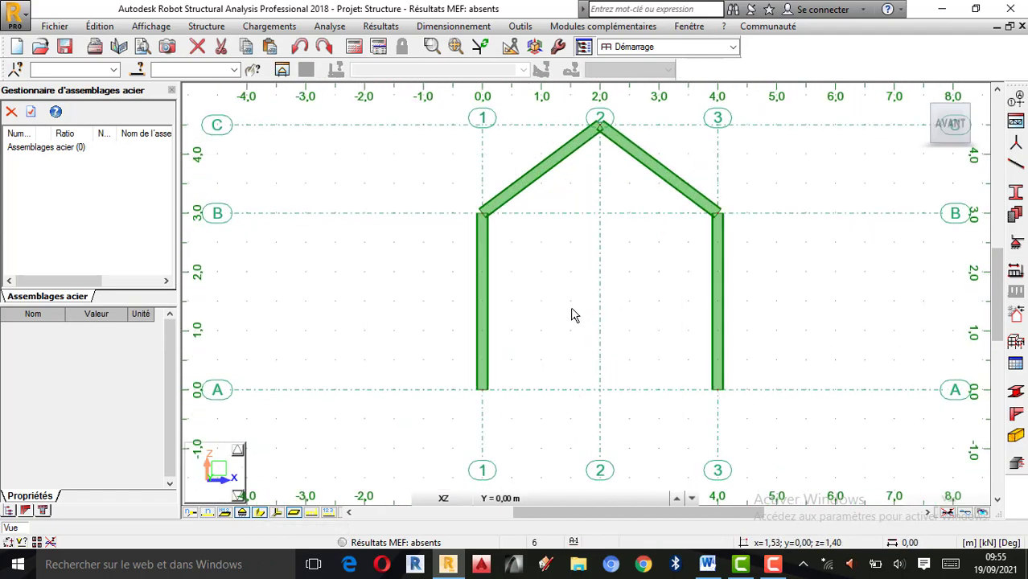
scroll(581, 193, up, 1)
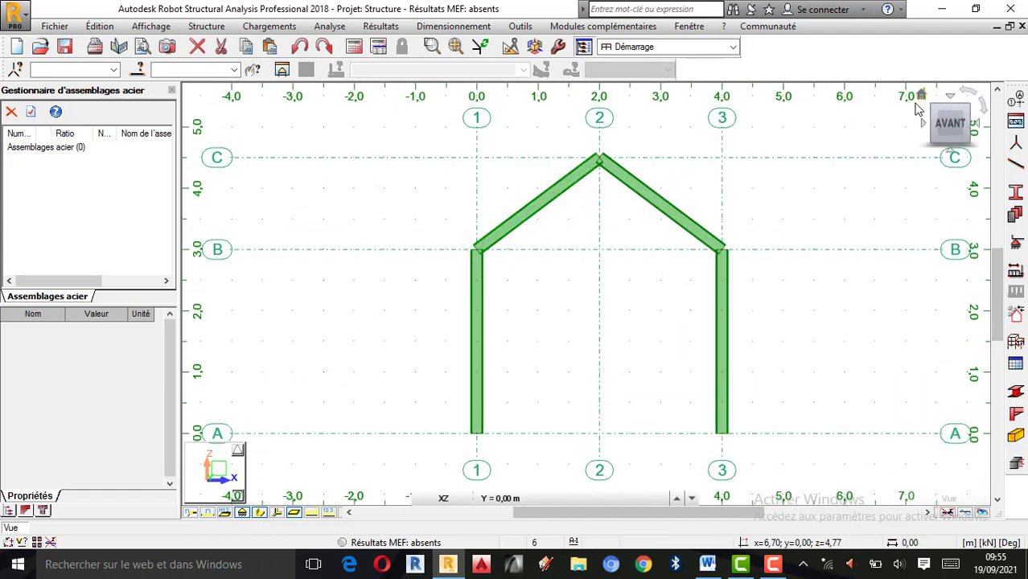
Show the frame in the default 3D view and examine its rafters and column tops
click(919, 97)
scroll(713, 289, up, 4)
scroll(685, 233, down, 2)
scroll(693, 247, down, 1)
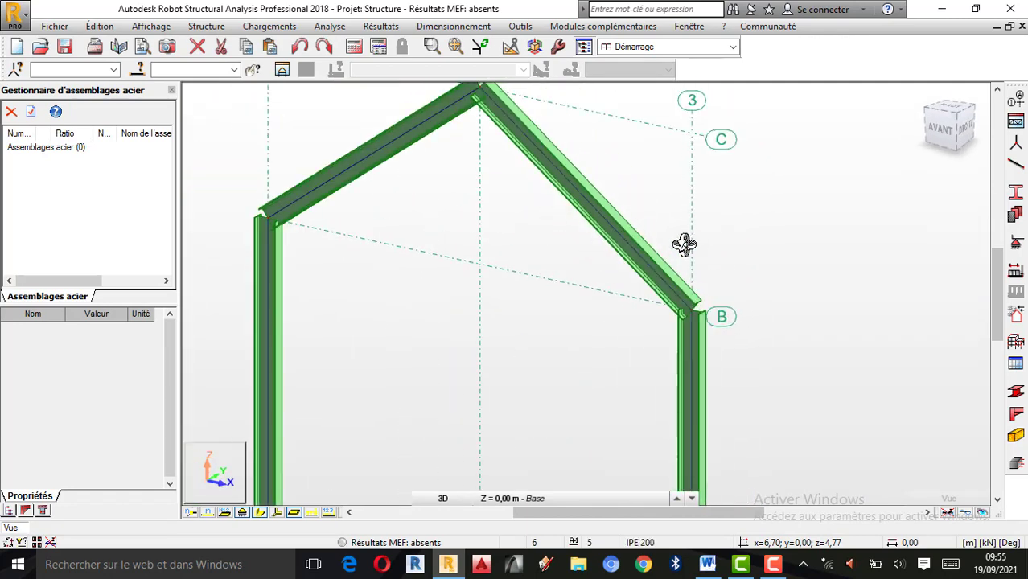
scroll(663, 242, up, 3)
scroll(627, 312, down, 3)
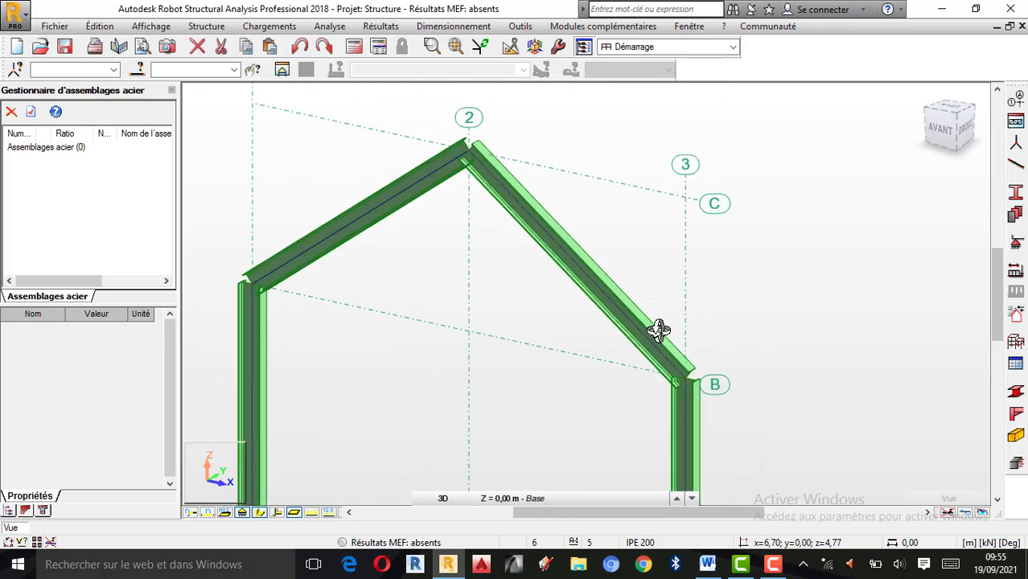
Turn on the colour legend by section (Profilés - légende par couleurs) in the display attributes and close them
scroll(668, 354, up, 2)
scroll(696, 322, down, 4)
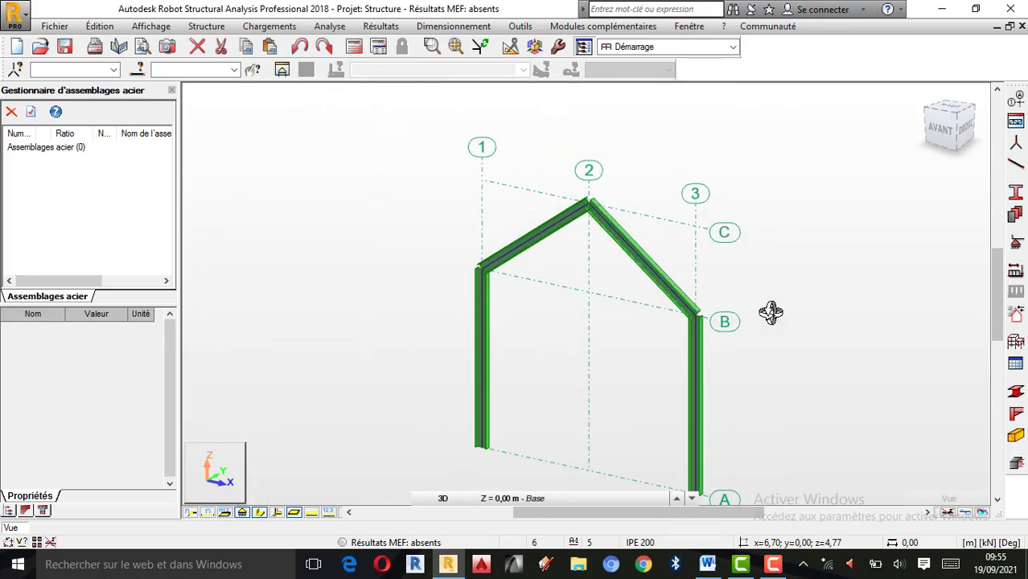
scroll(611, 265, down, 1)
scroll(676, 169, up, 1)
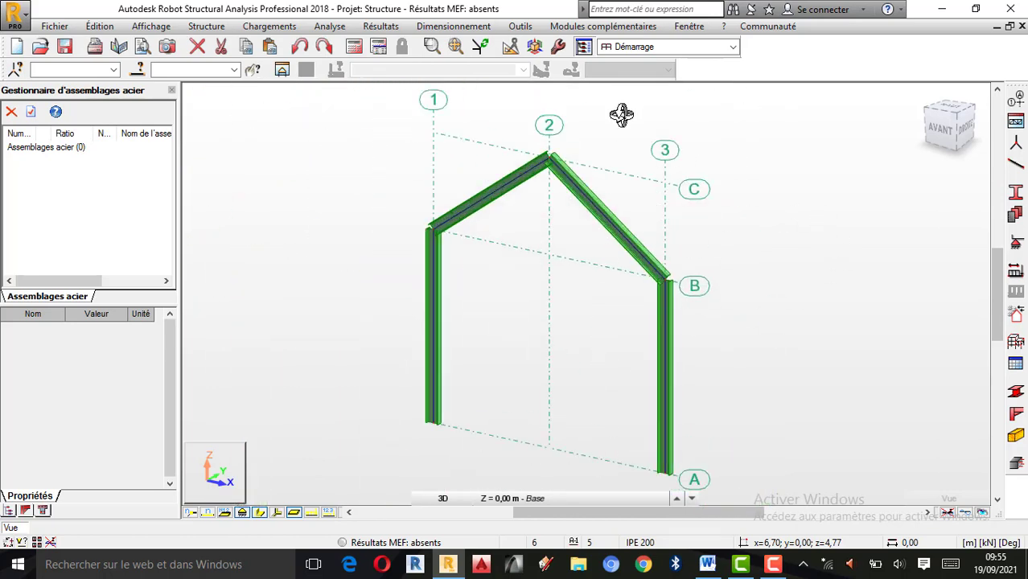
mouse_move(929, 447)
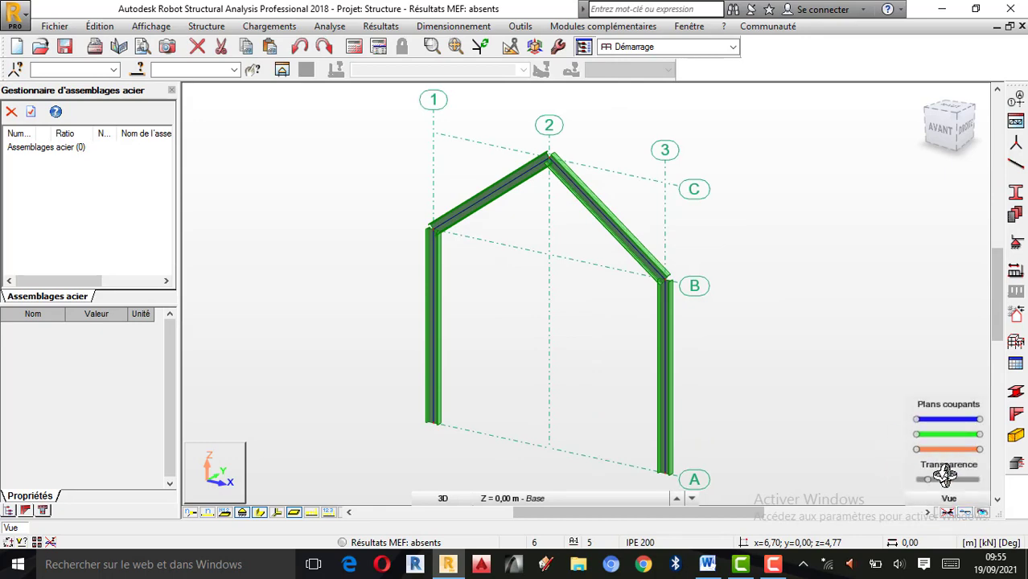
right_click(785, 187)
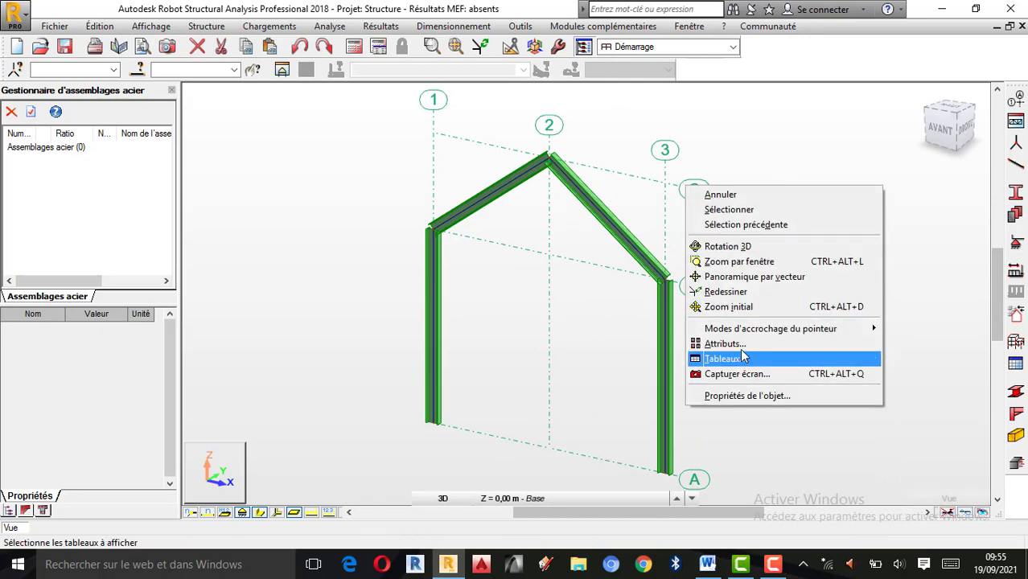
click(726, 343)
click(175, 227)
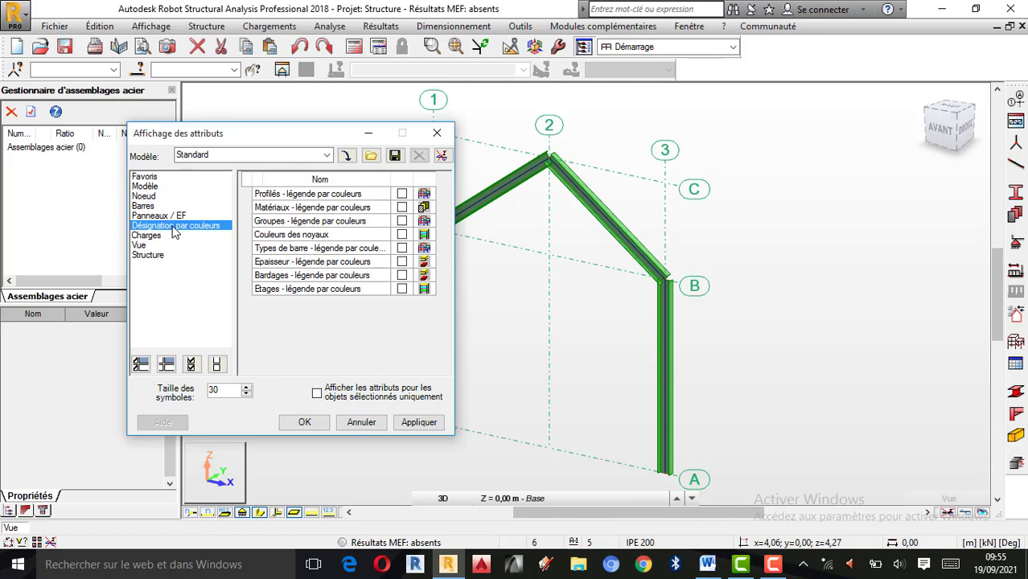
click(402, 195)
click(422, 423)
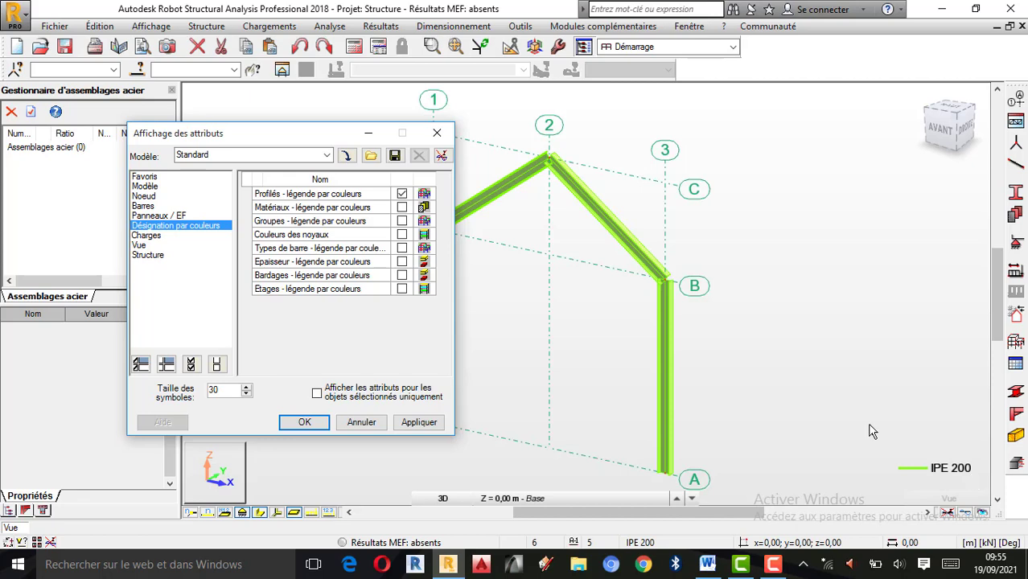
click(437, 133)
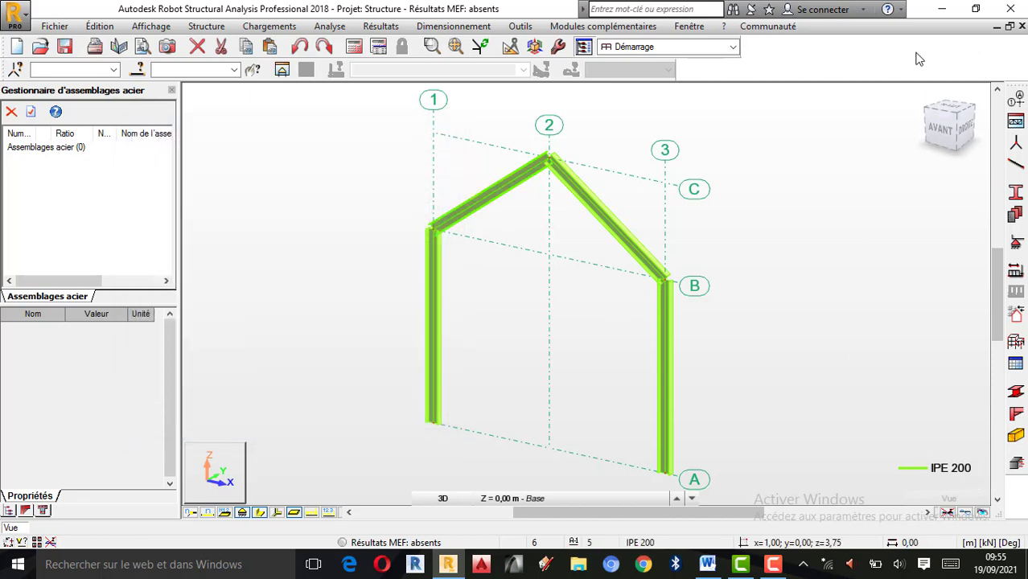
Switch the frame's display to the XZ plane view
scroll(663, 270, up, 1)
scroll(659, 226, down, 2)
scroll(571, 363, up, 1)
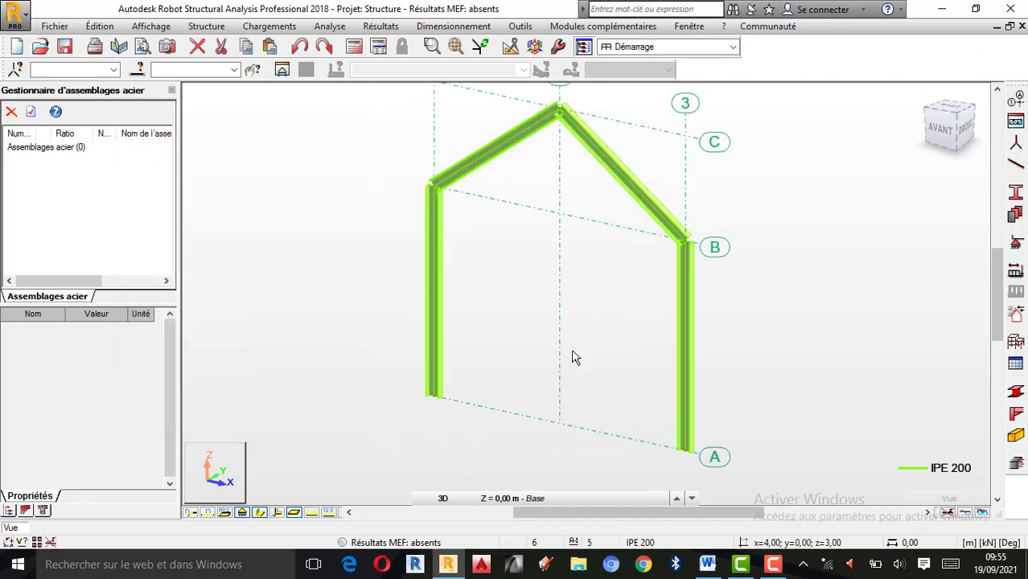
mouse_move(452, 504)
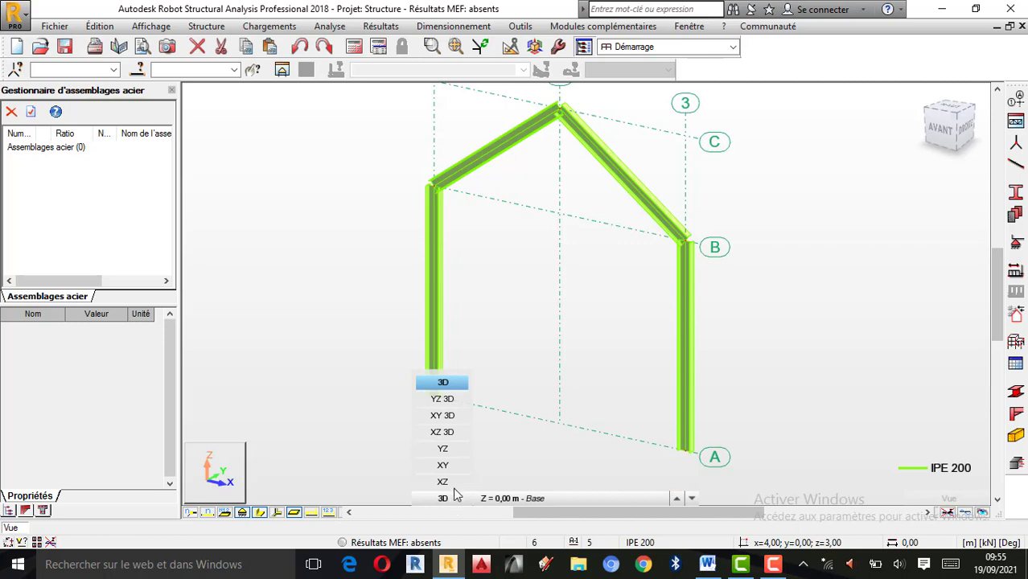
click(443, 481)
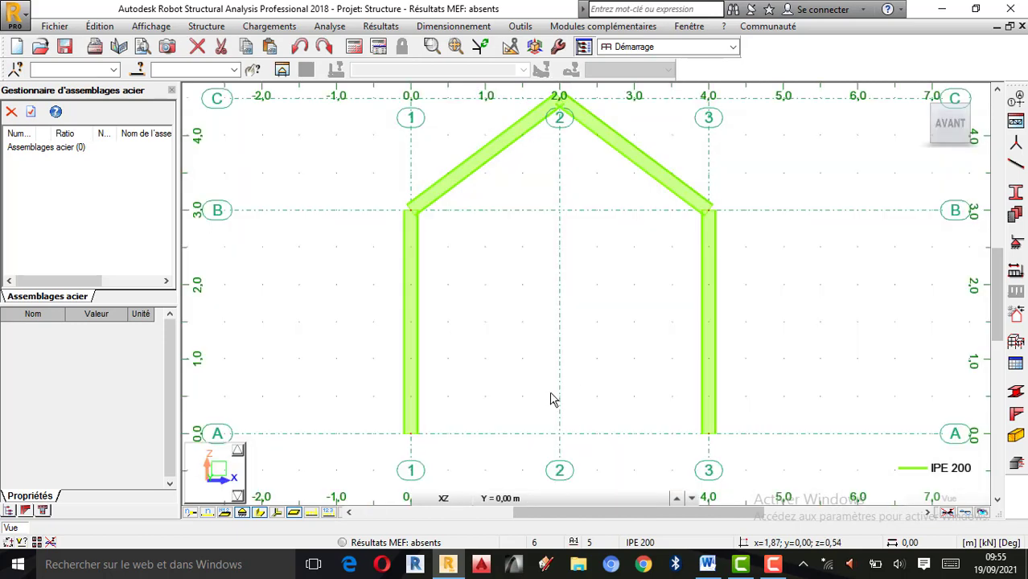
scroll(552, 400, down, 1)
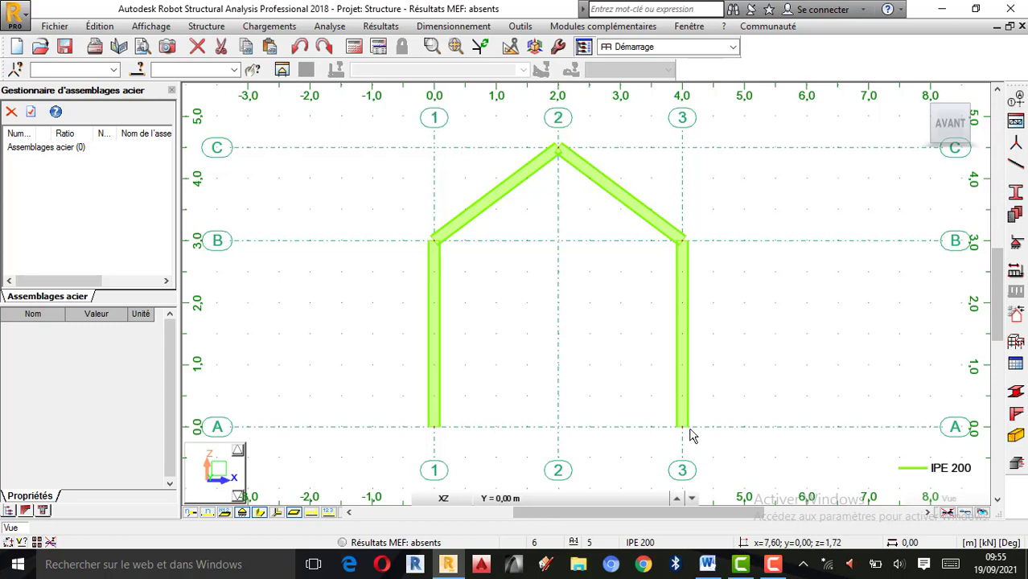
Assign Encastrement supports to both column bases at (0, 0) and (4, 0), and close the supports dialog
click(1016, 243)
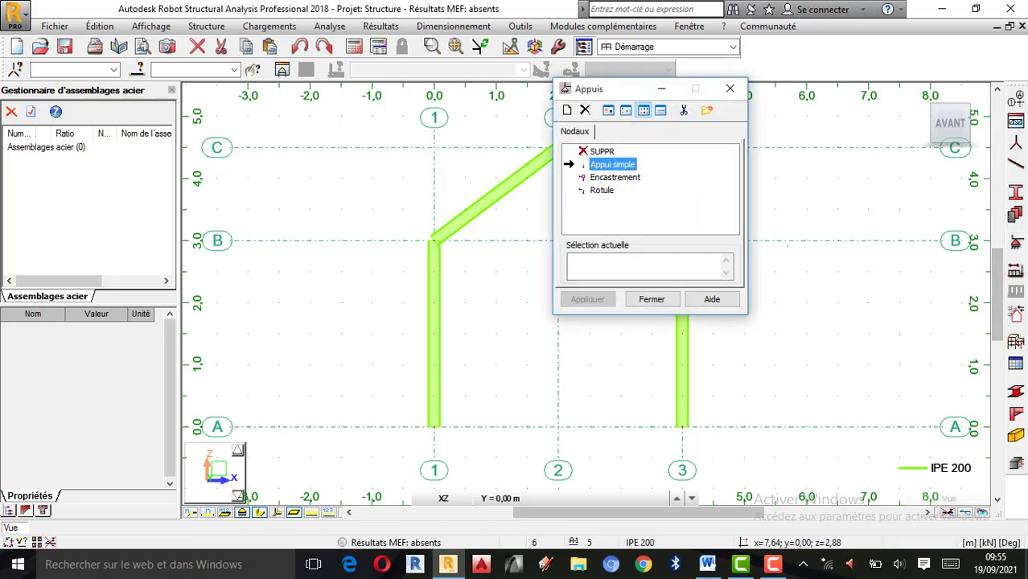
drag(618, 93, 216, 82)
click(208, 166)
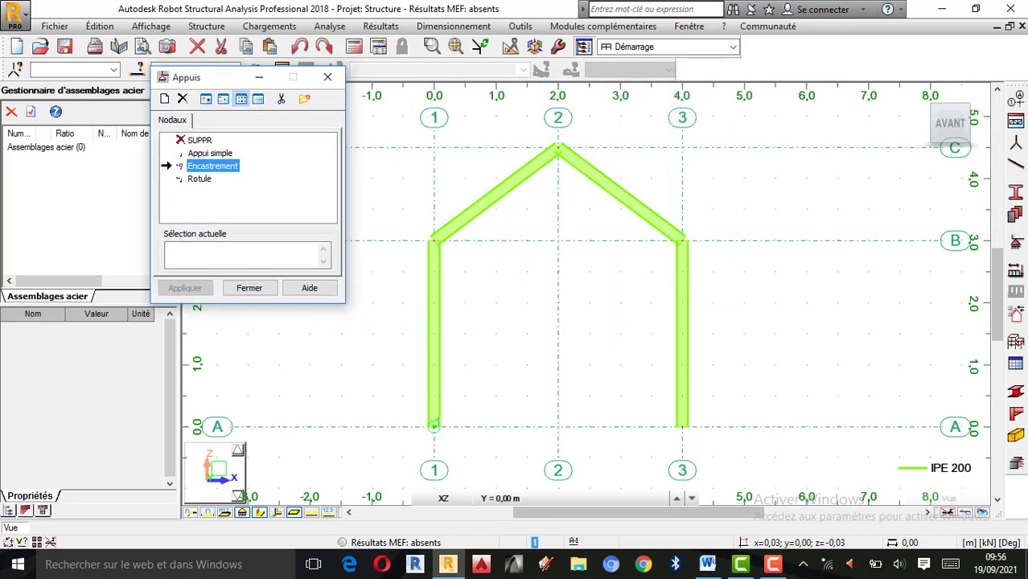
click(435, 426)
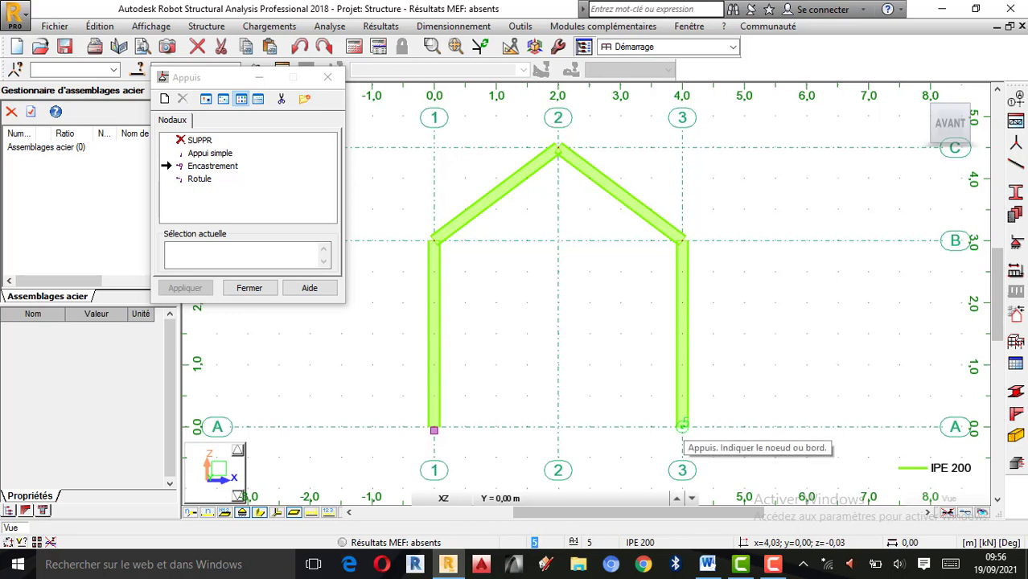
click(682, 427)
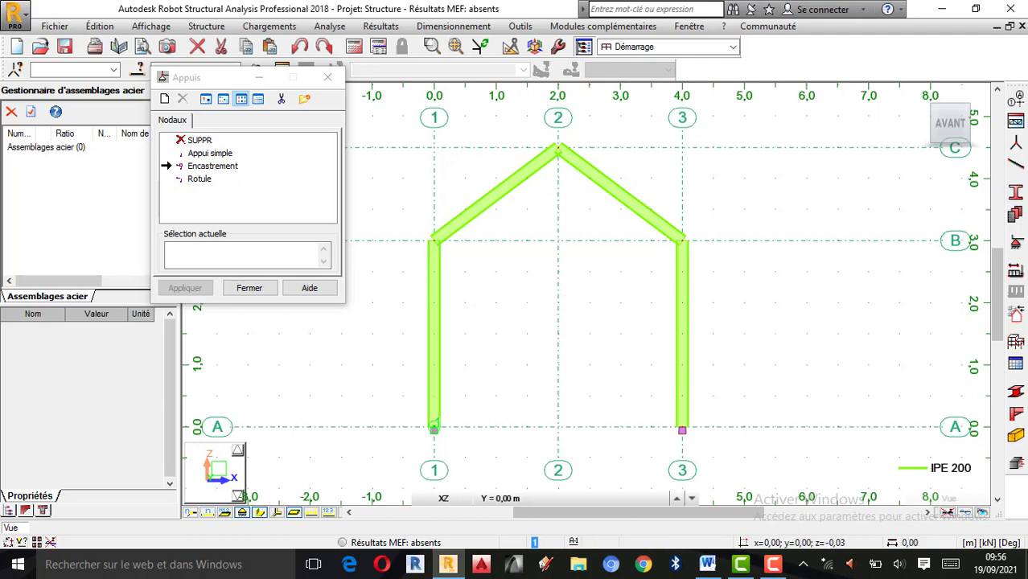
click(327, 77)
Add dimension lines for the two half spans between axes 1, 2 and 3, placed 0.50 m below the column bases
scroll(708, 355, down, 1)
click(520, 26)
click(547, 46)
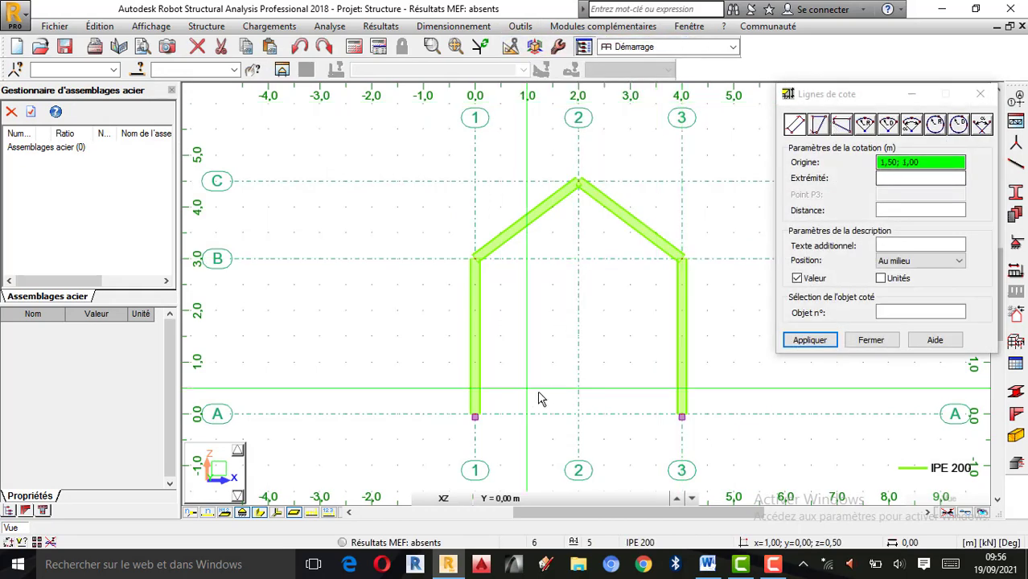
click(475, 413)
click(577, 414)
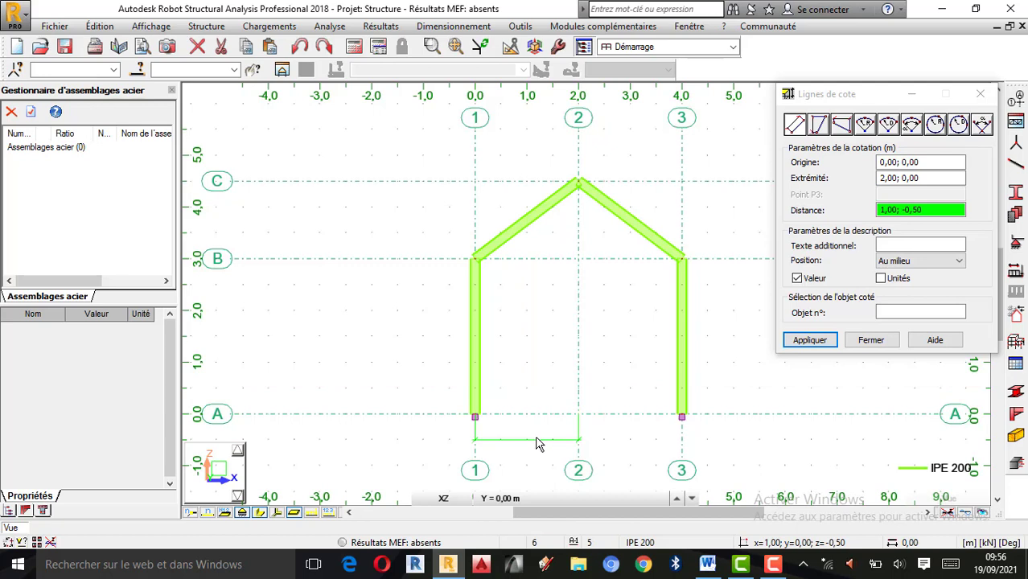
click(539, 444)
click(578, 415)
click(681, 416)
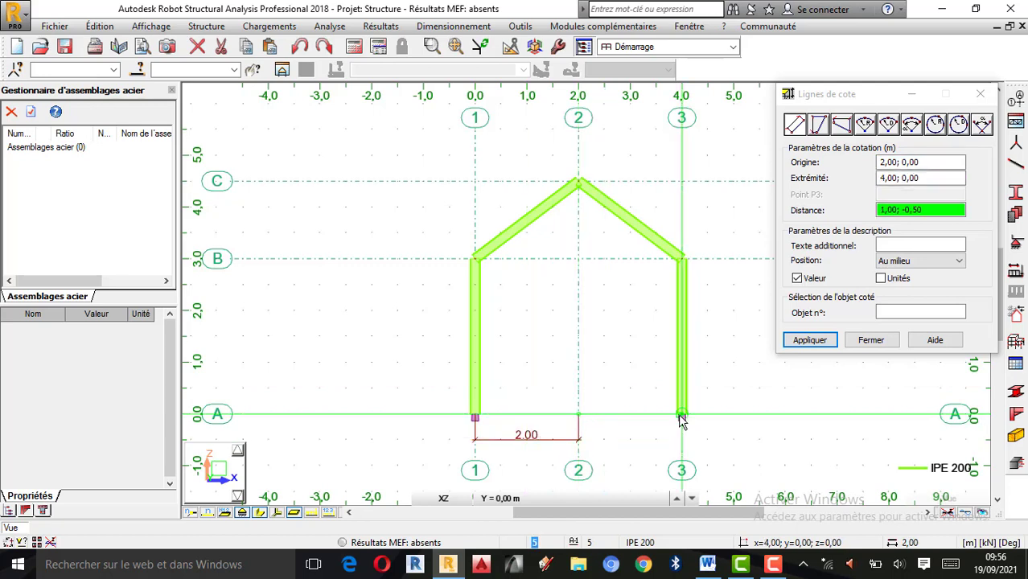
click(655, 440)
Add a dimension line for the total span between axes 1 and 3, placed 1.00 m below the column bases
click(475, 416)
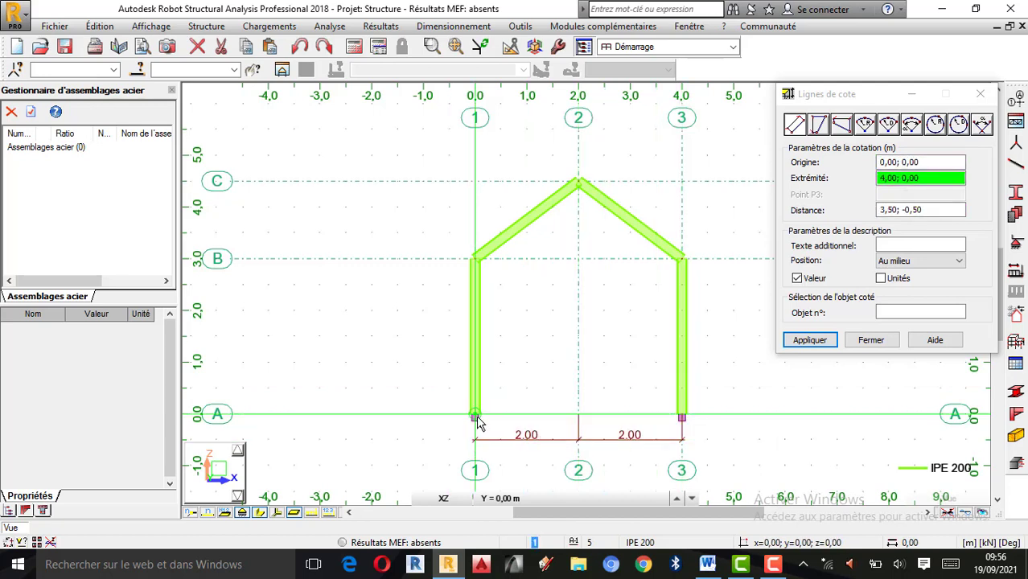
click(681, 417)
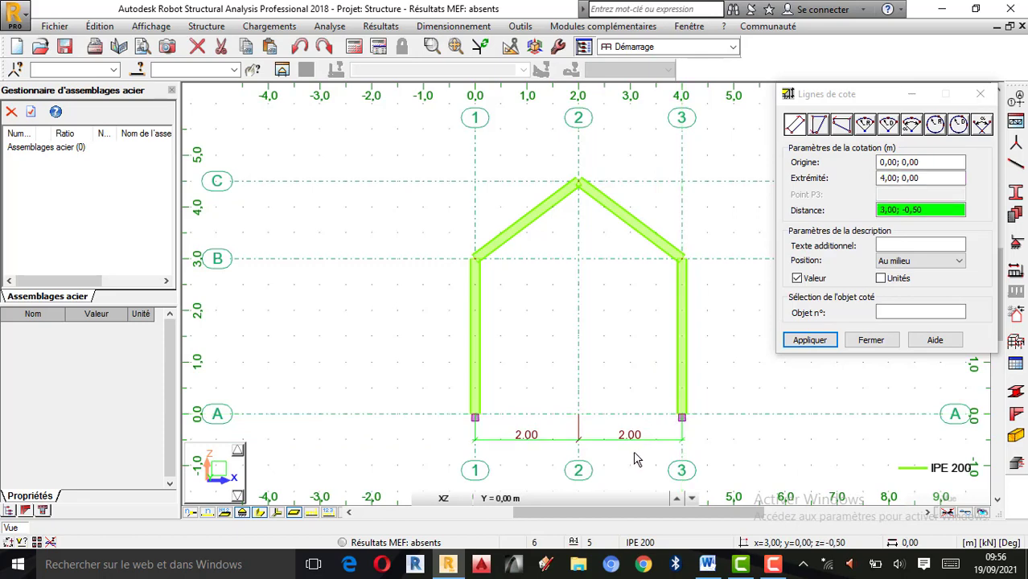
click(630, 466)
Dimension the axis 3 column's height and the roof rise between levels B and C, placing both lines at x = 4.50
scroll(433, 444, up, 2)
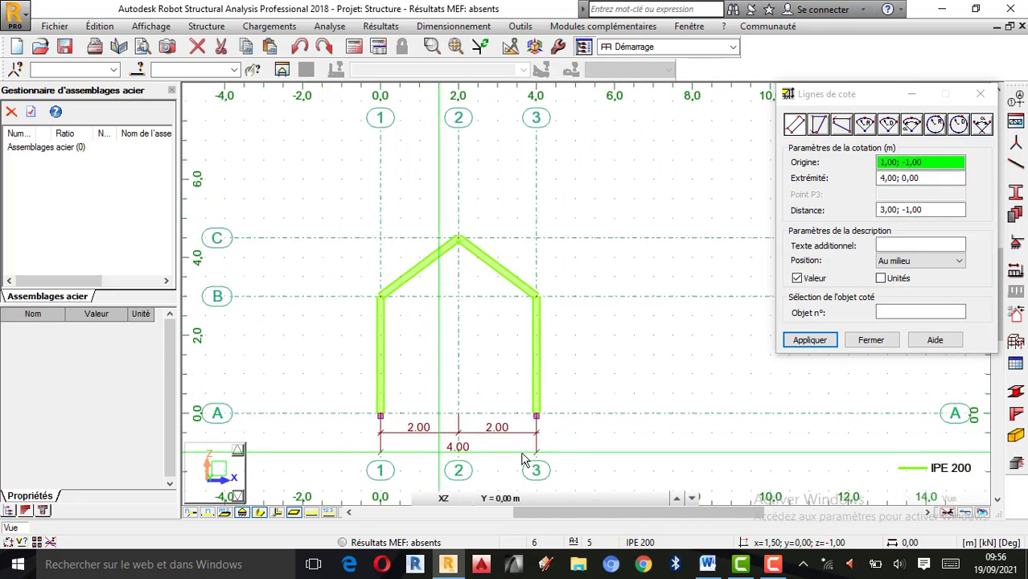
click(536, 416)
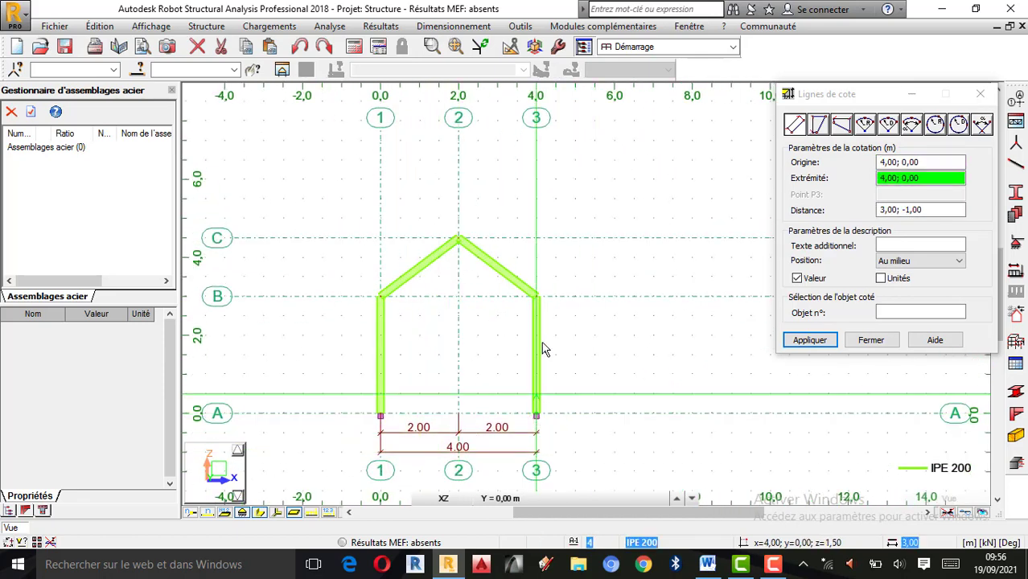
click(539, 298)
click(552, 317)
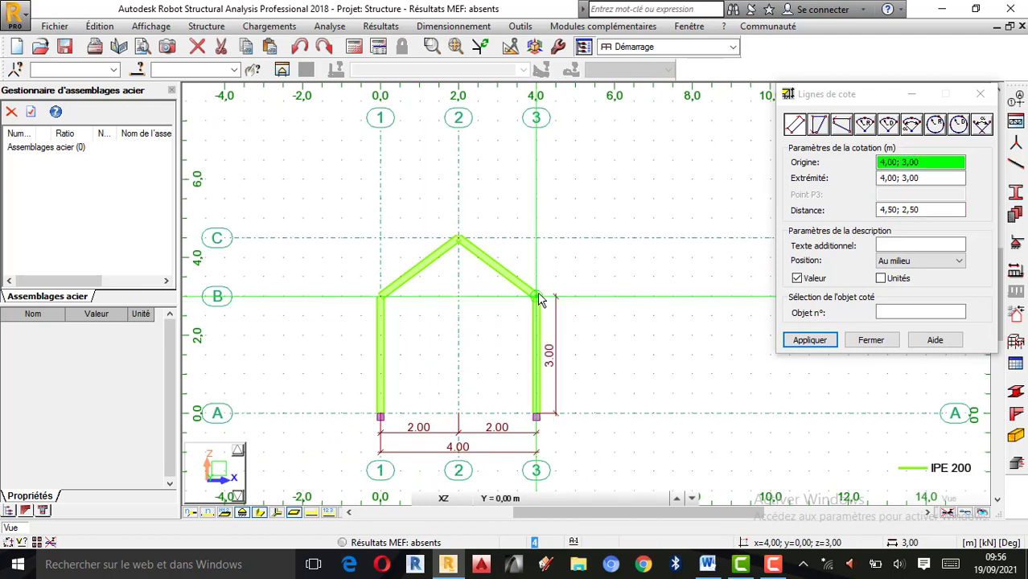
click(538, 297)
click(537, 239)
click(553, 262)
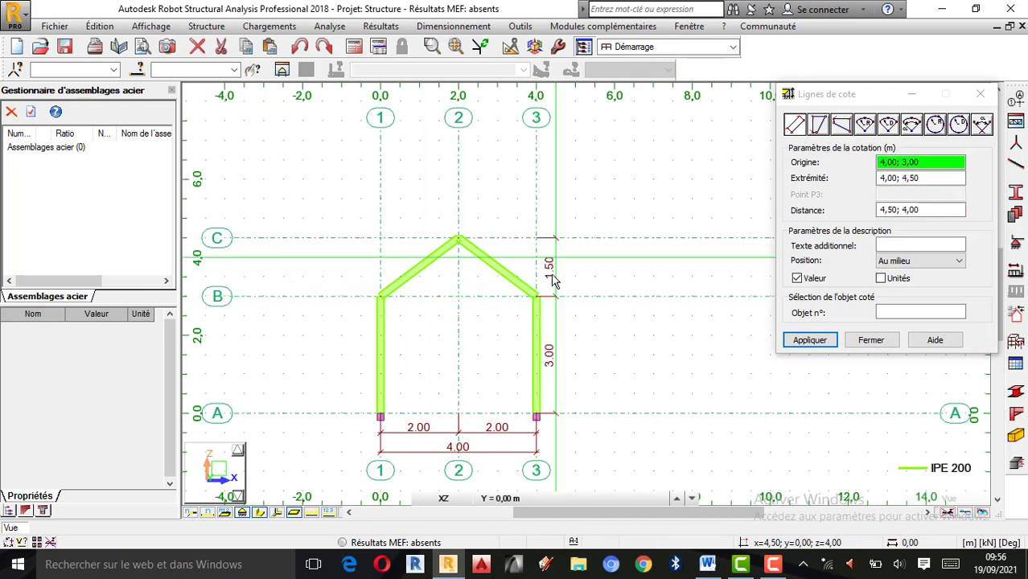
Dimension the frame's total height from level A to level C at x = 5.00, and close the dimension line tool
click(536, 415)
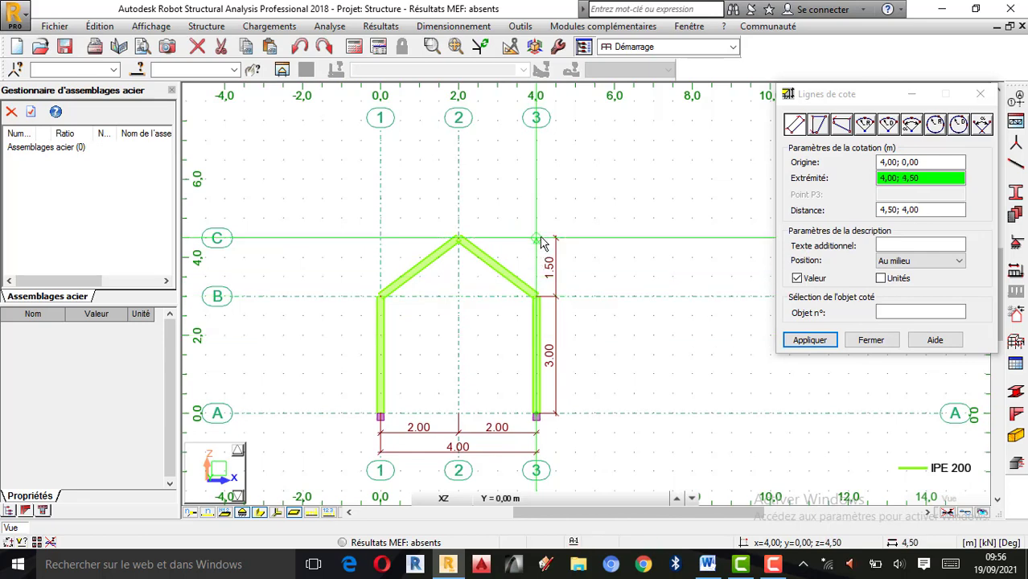
click(537, 239)
click(565, 293)
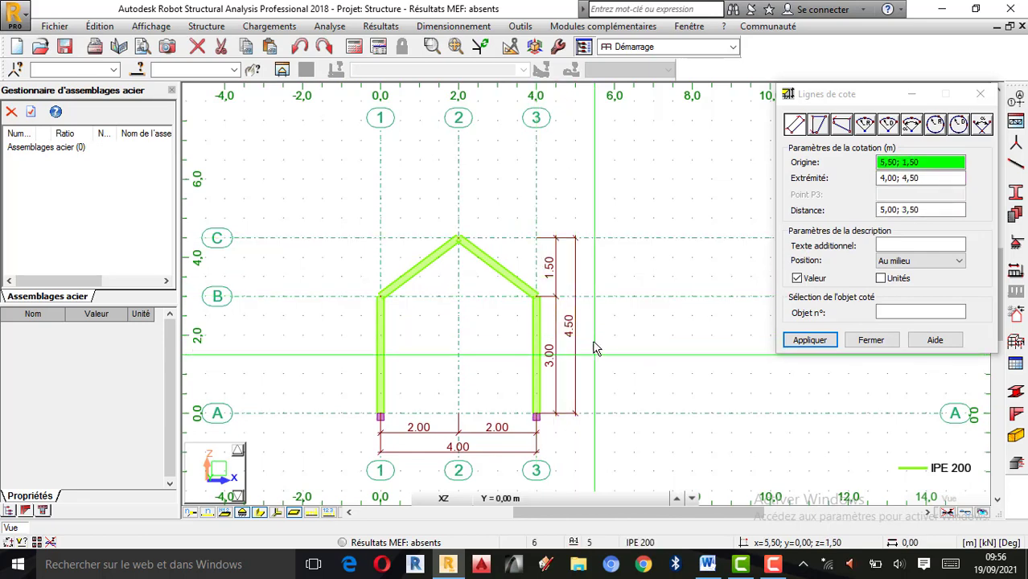
scroll(535, 370, up, 3)
click(871, 340)
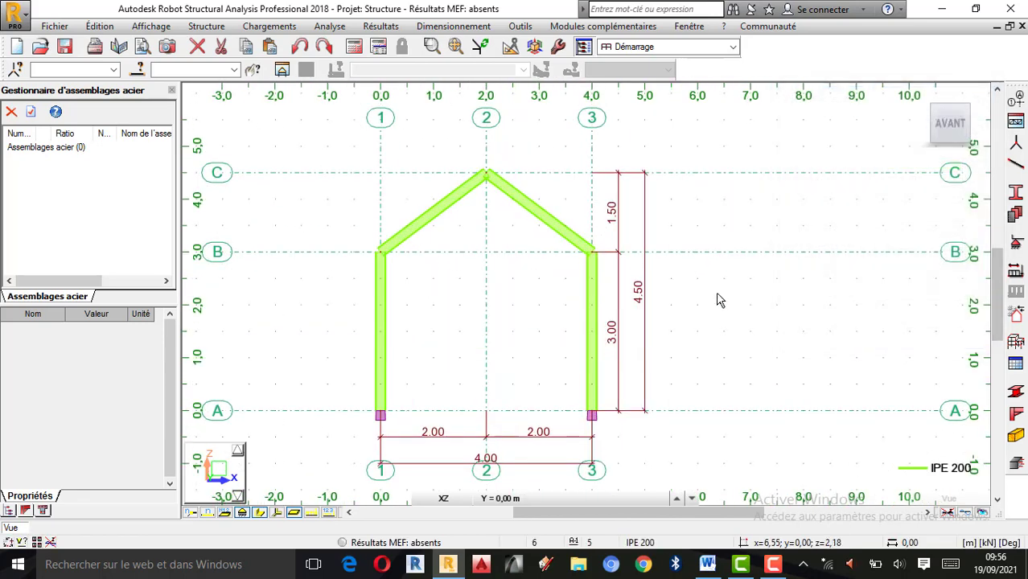
scroll(568, 299, down, 2)
scroll(560, 303, up, 4)
scroll(648, 256, down, 1)
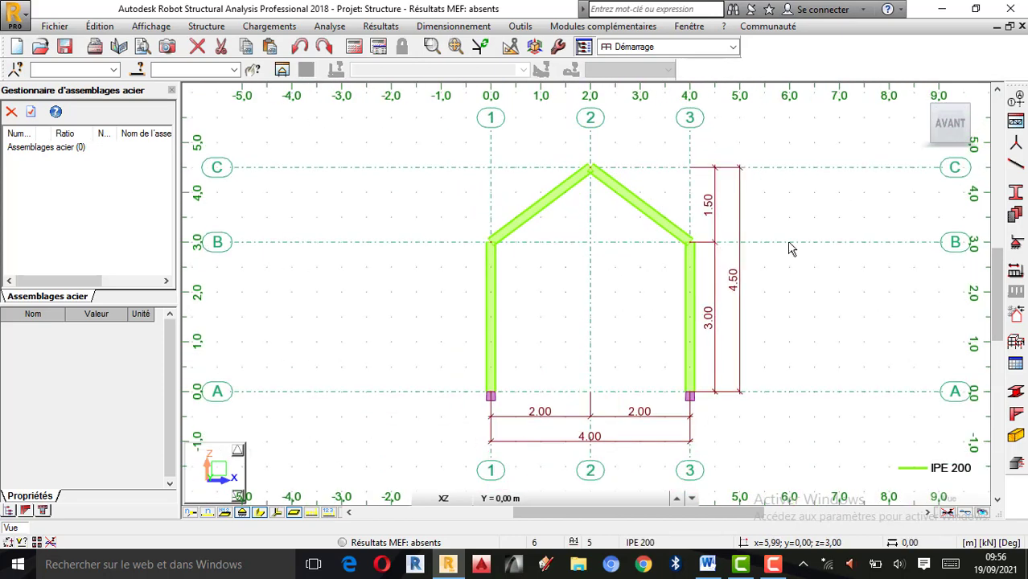
right_click(805, 177)
click(792, 233)
right_click(835, 214)
click(808, 222)
scroll(687, 210, up, 1)
scroll(686, 210, down, 1)
scroll(642, 236, up, 1)
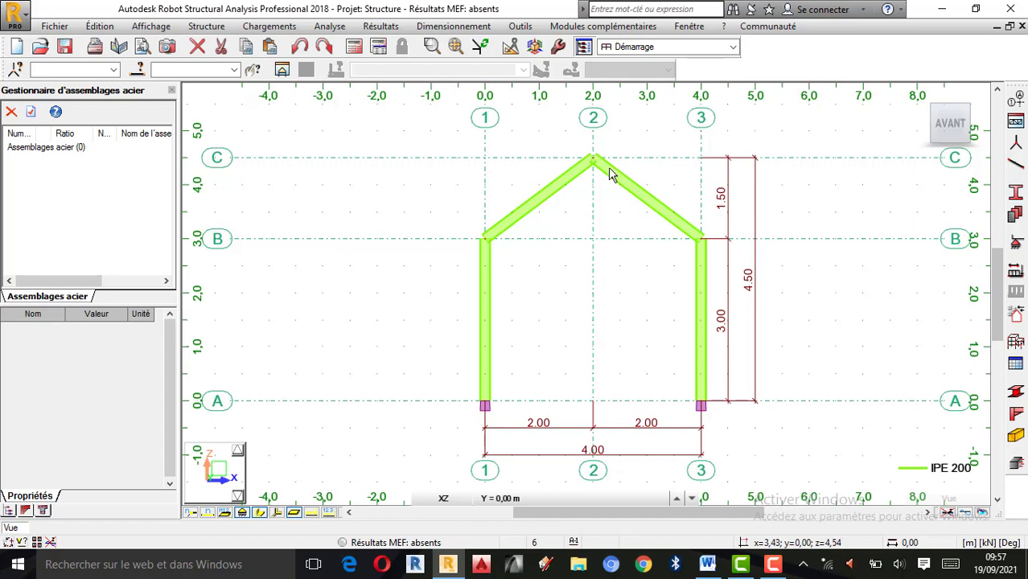
Add load case 1 named Poids Propre, with nature permanente and sub-nature poids propre
click(1016, 272)
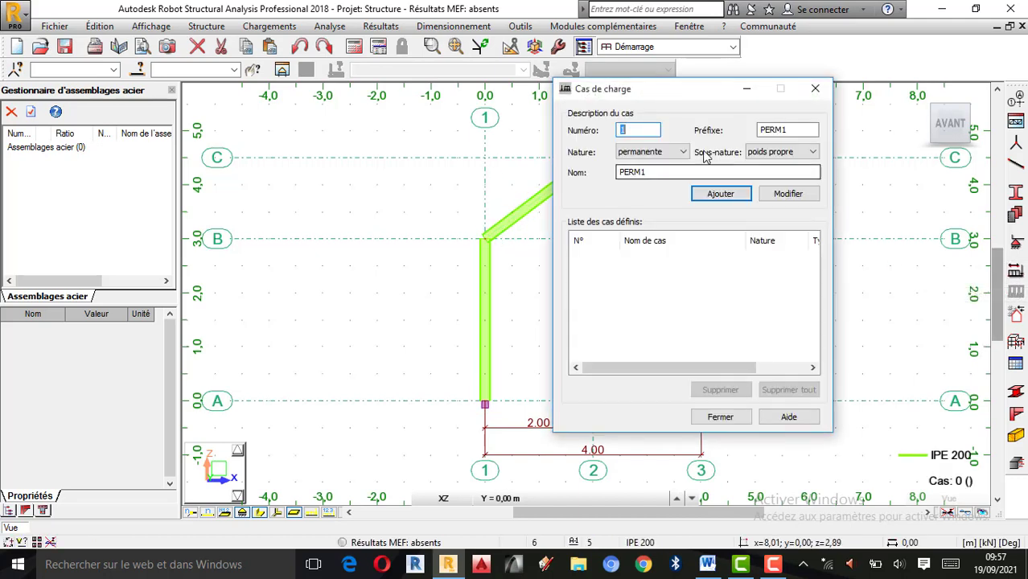
drag(674, 175, 376, 146)
text(P)
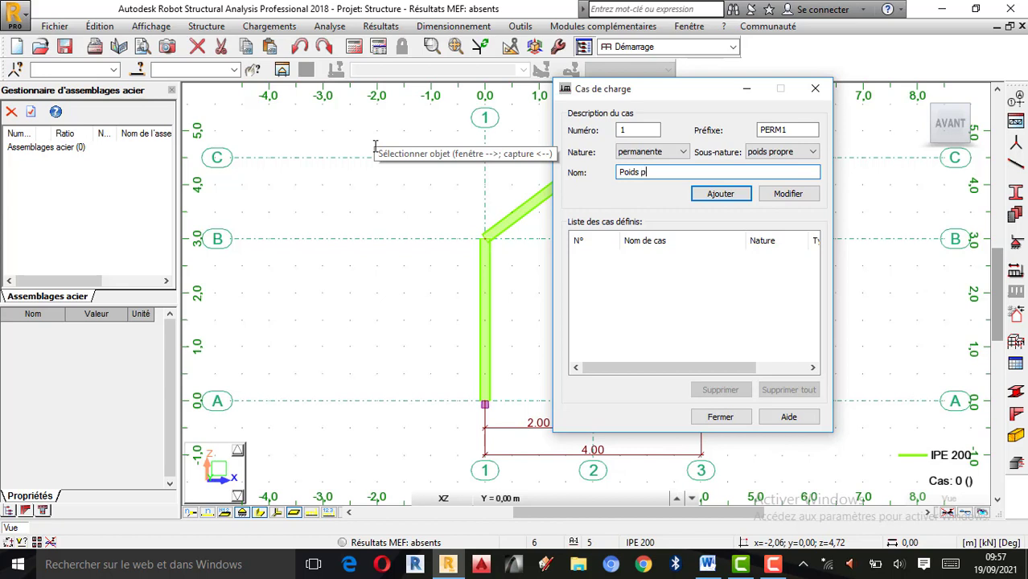
text(oids Propre)
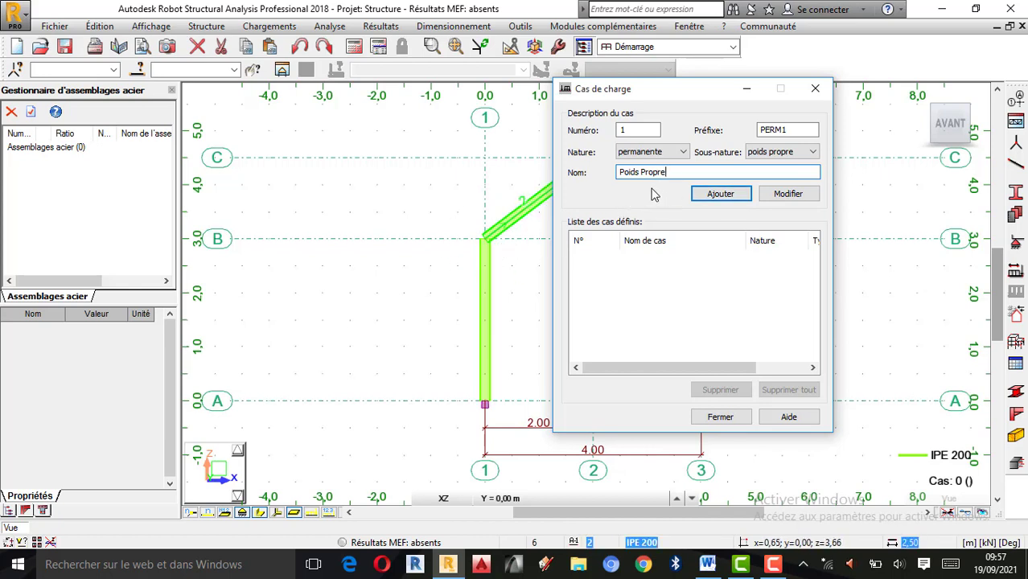
click(721, 195)
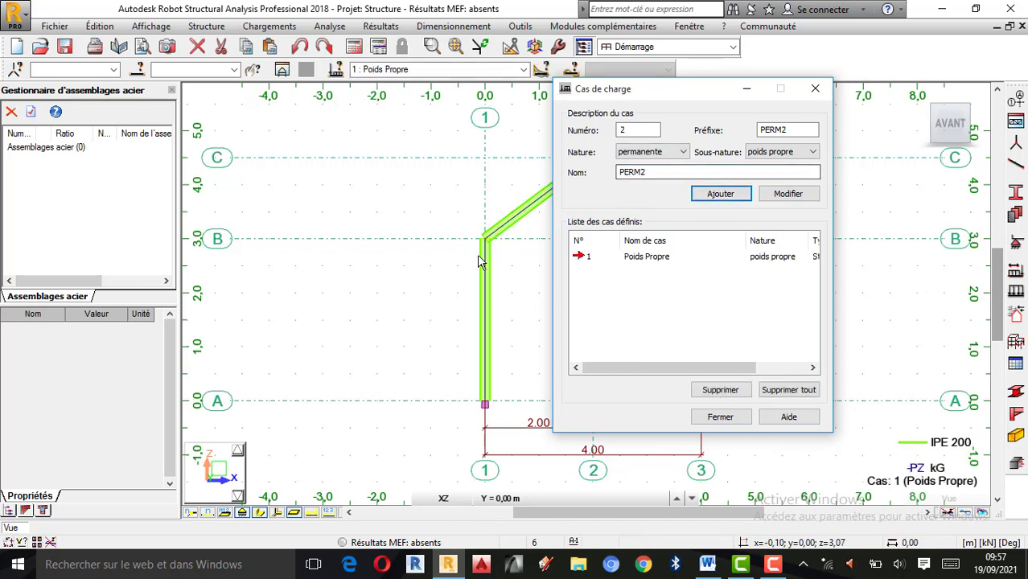
Add load case 2 named Q with nature d'exploitation, and close the load case definition
click(648, 152)
click(642, 163)
key(Down)
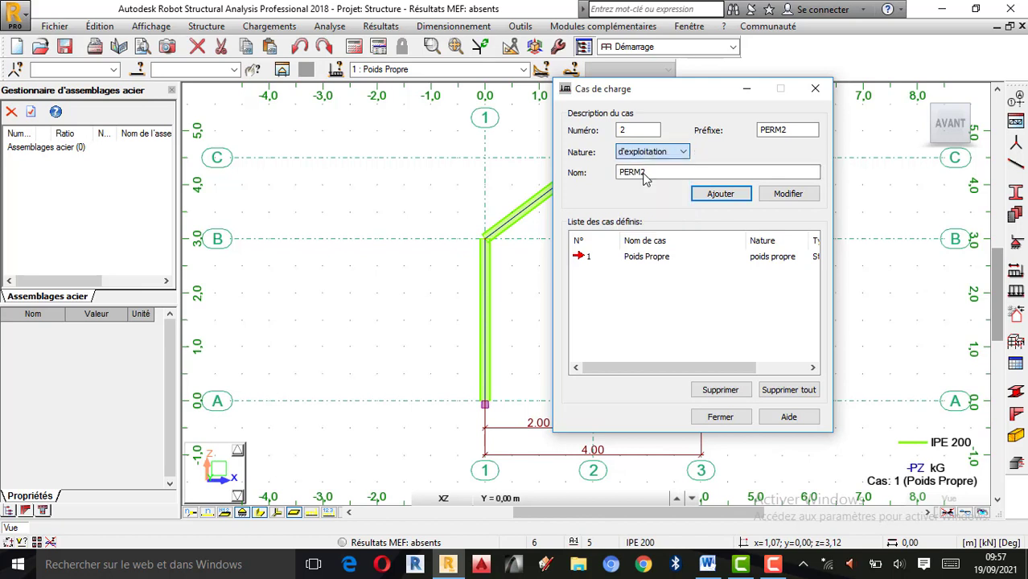
key(Tab)
text(Q)
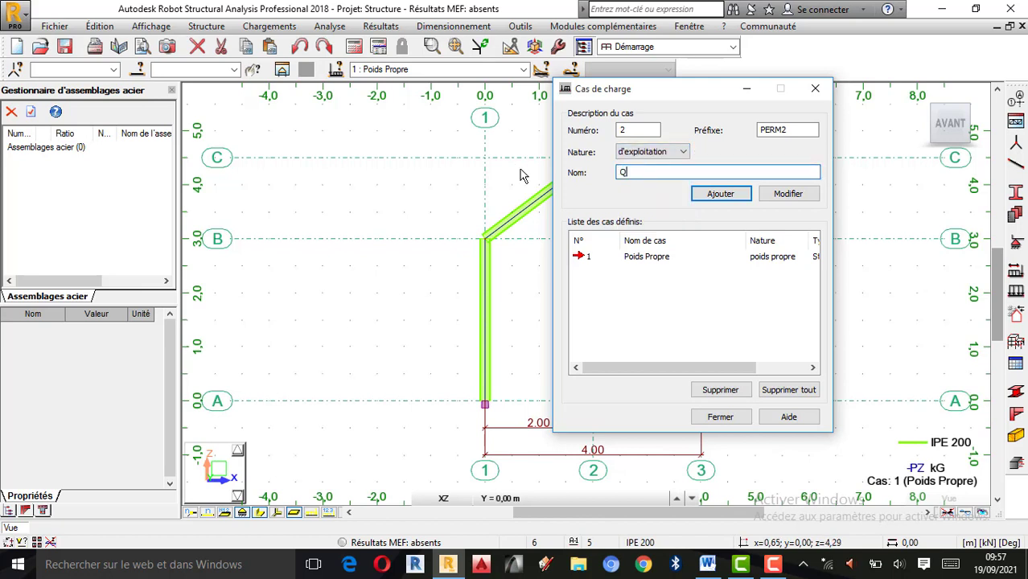
click(721, 194)
click(720, 417)
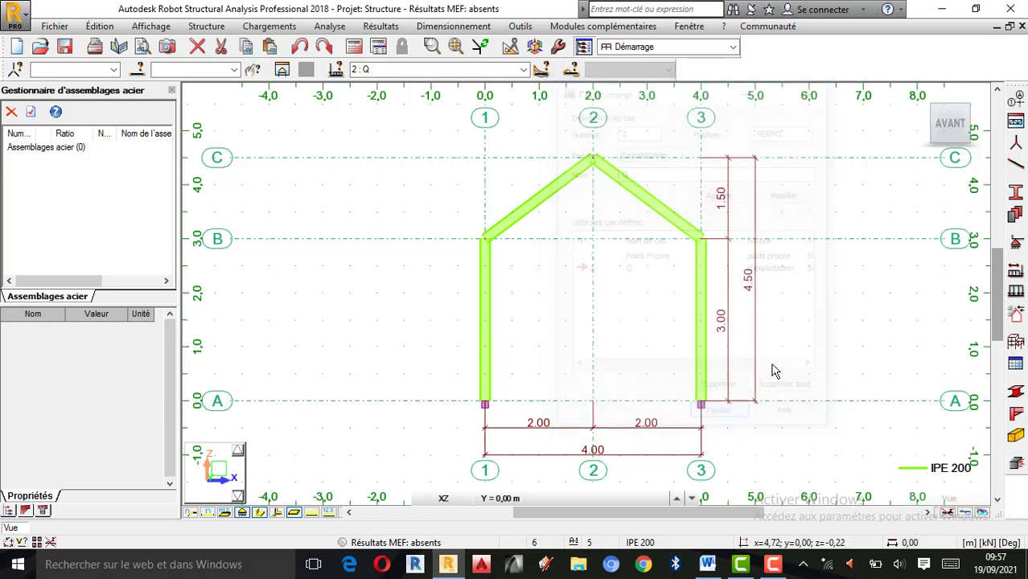
Look through the combinations table and the loads table to check the defined loads, and return to the structure view
scroll(659, 252, up, 2)
scroll(684, 265, down, 1)
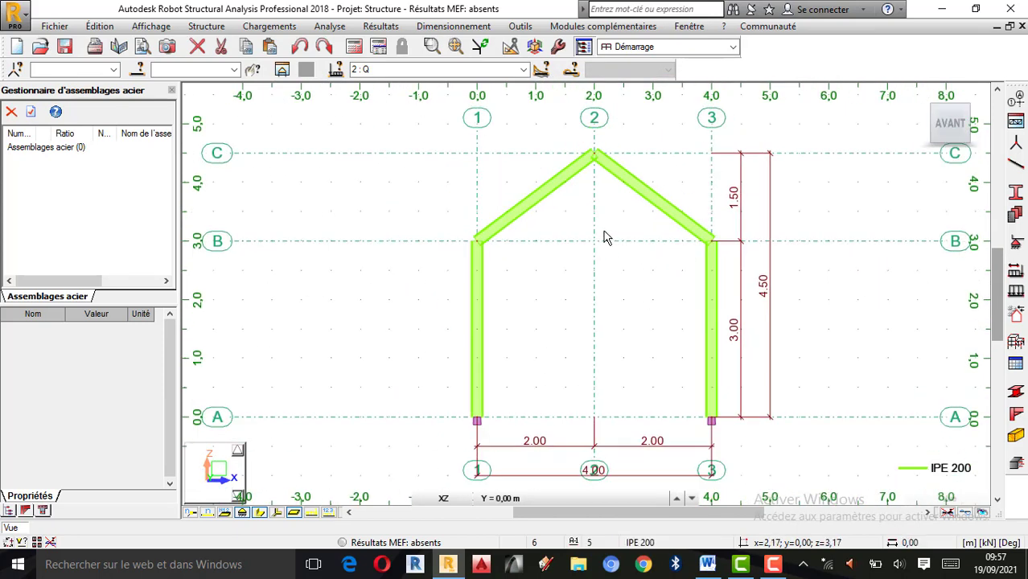
click(272, 26)
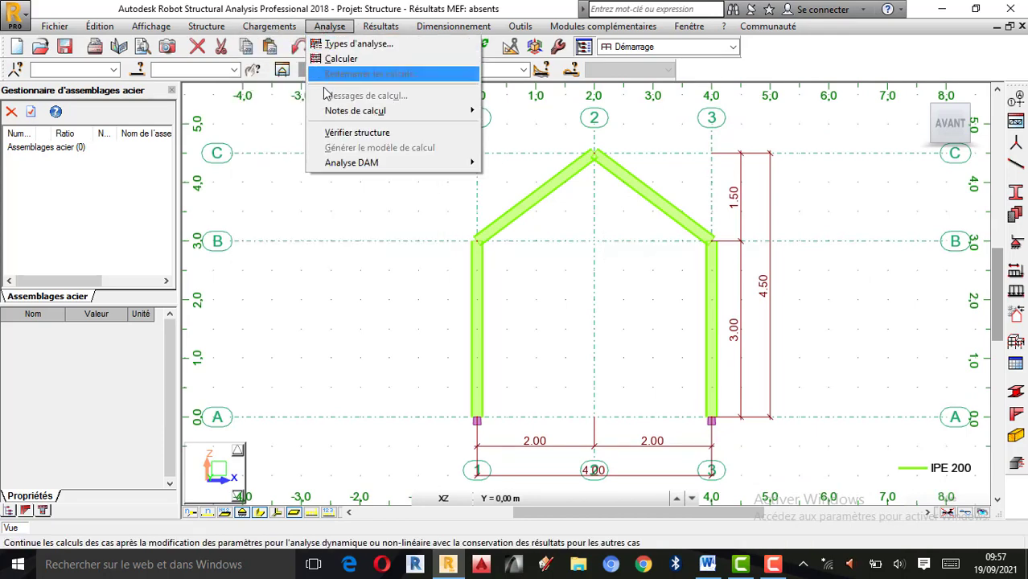
click(283, 127)
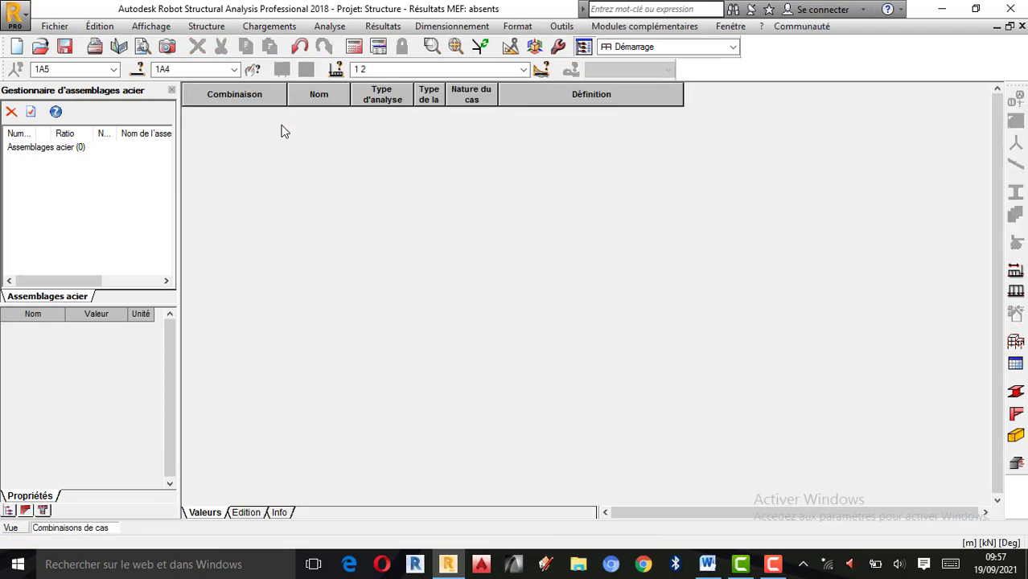
click(282, 28)
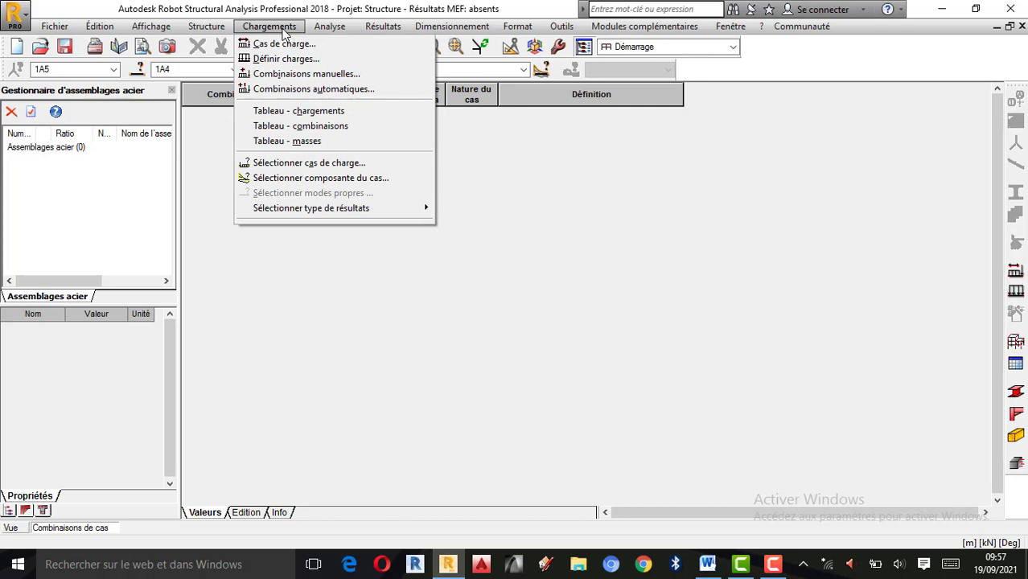
click(13, 528)
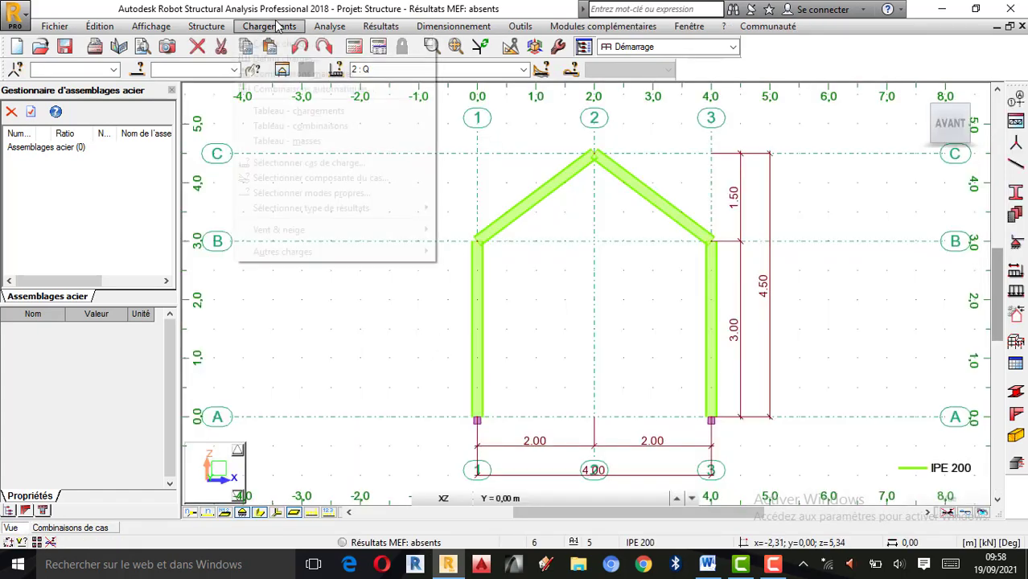
click(278, 27)
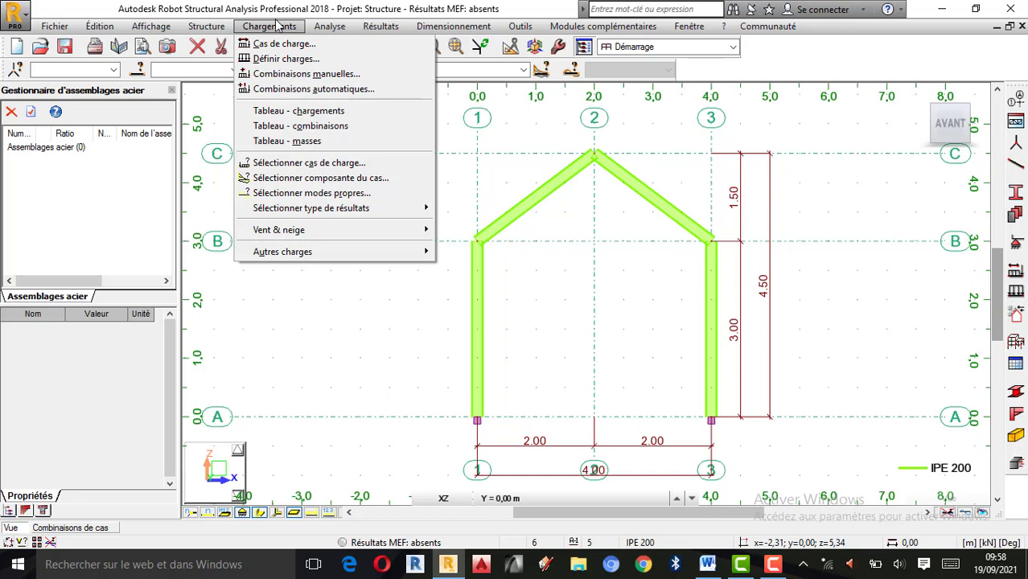
click(315, 111)
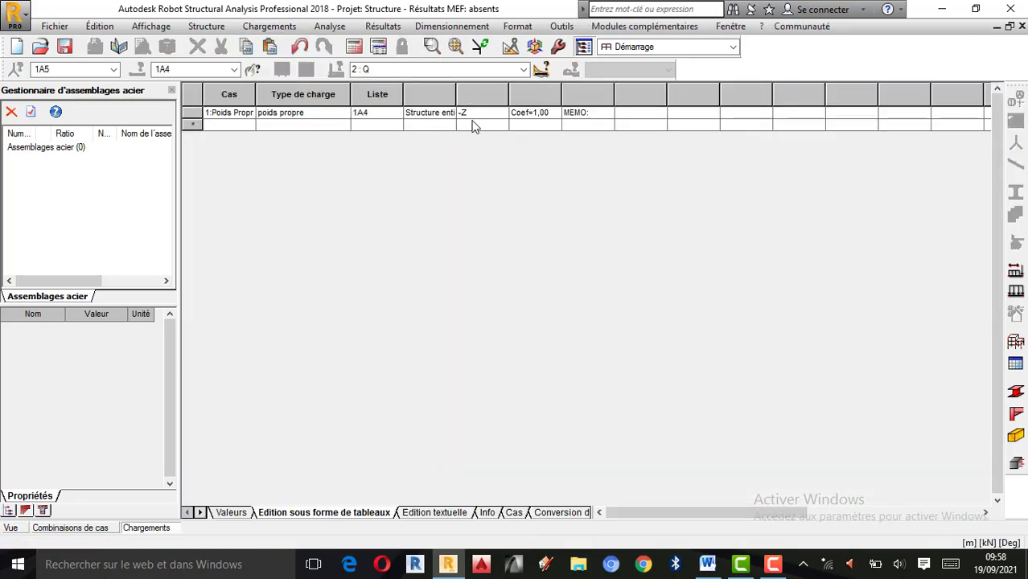
click(19, 528)
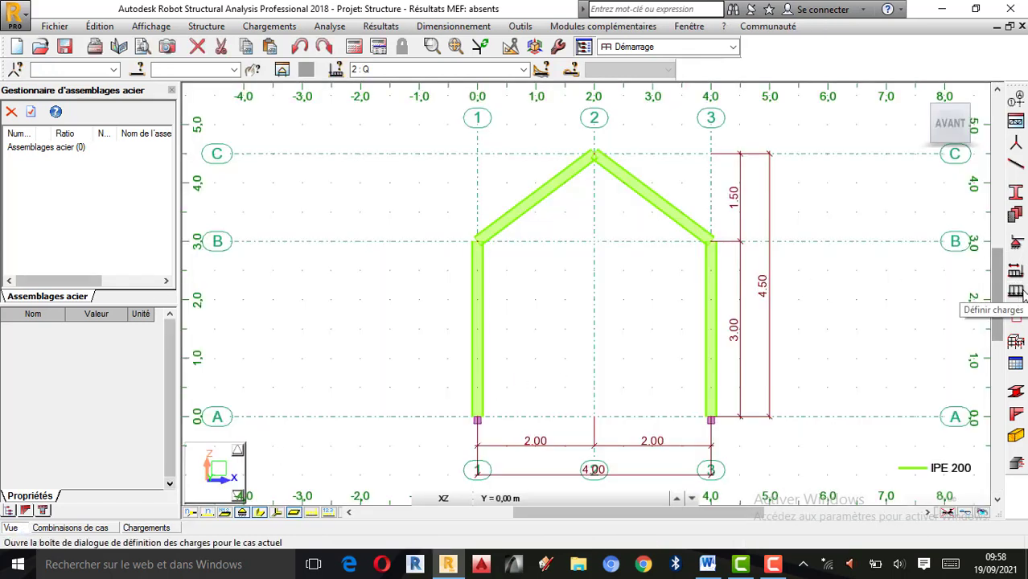
Examine the self-weight and mass load options for case 1 Poids Propre, and close the load definition
click(1017, 293)
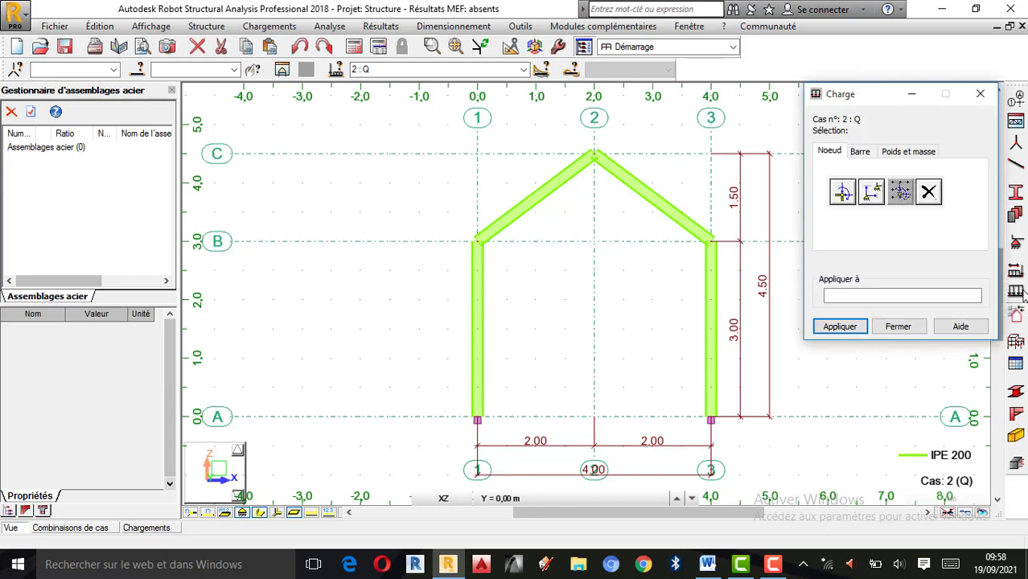
click(922, 153)
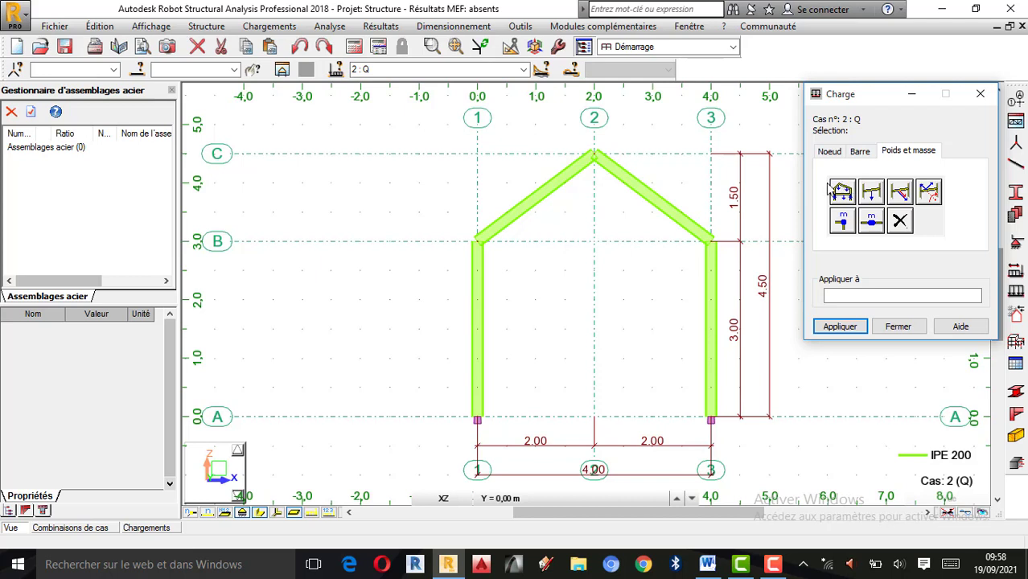
click(524, 70)
click(393, 83)
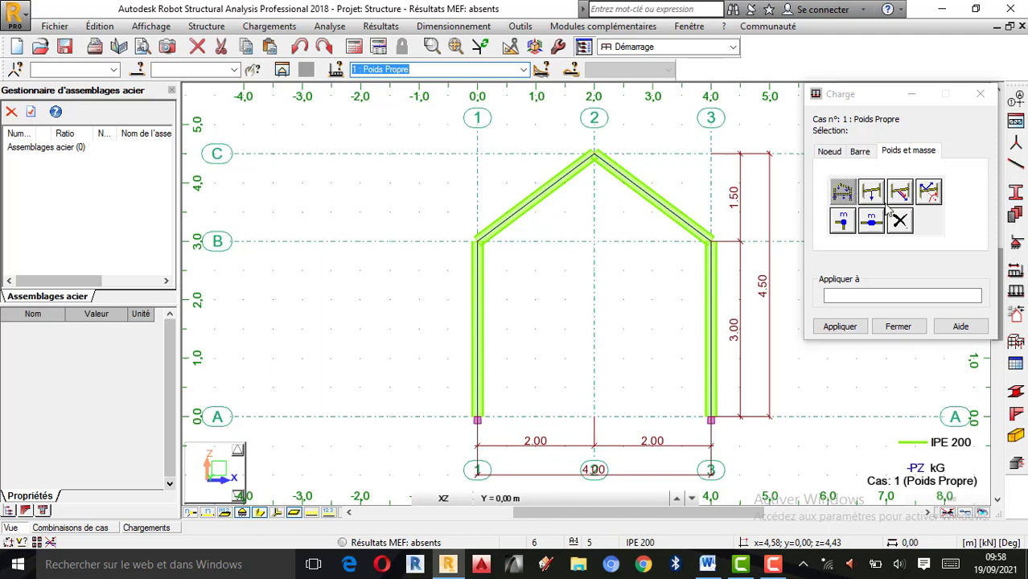
click(842, 193)
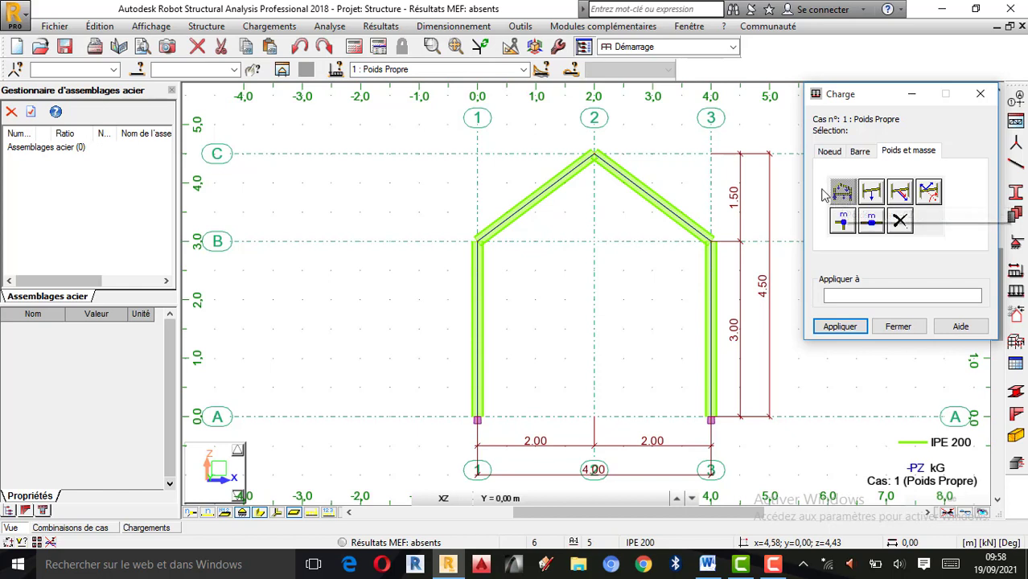
click(981, 95)
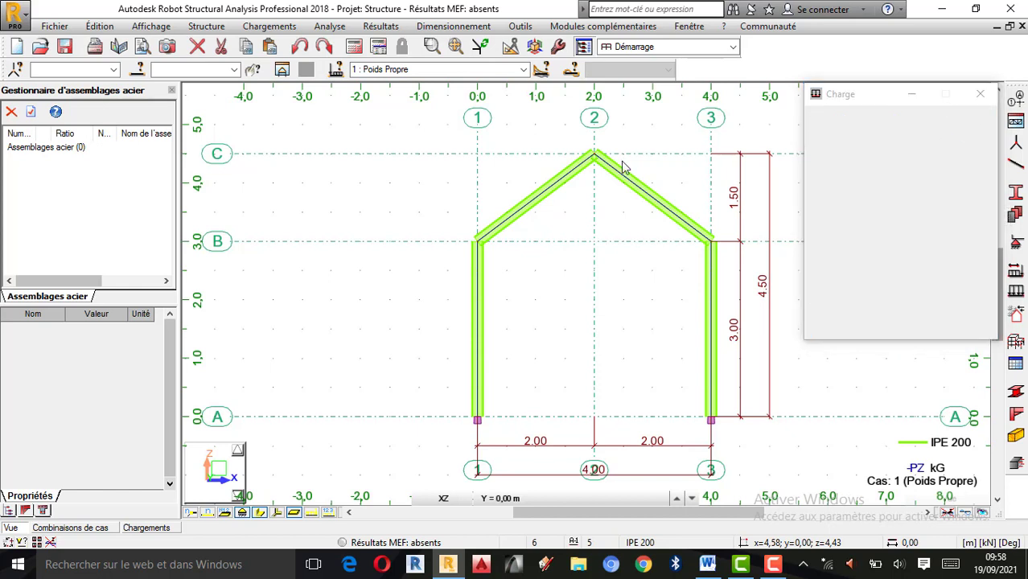
Define a uniform bar load of -5 kN/m along Z in the local coordinate system for case 2 Q
click(524, 69)
click(366, 93)
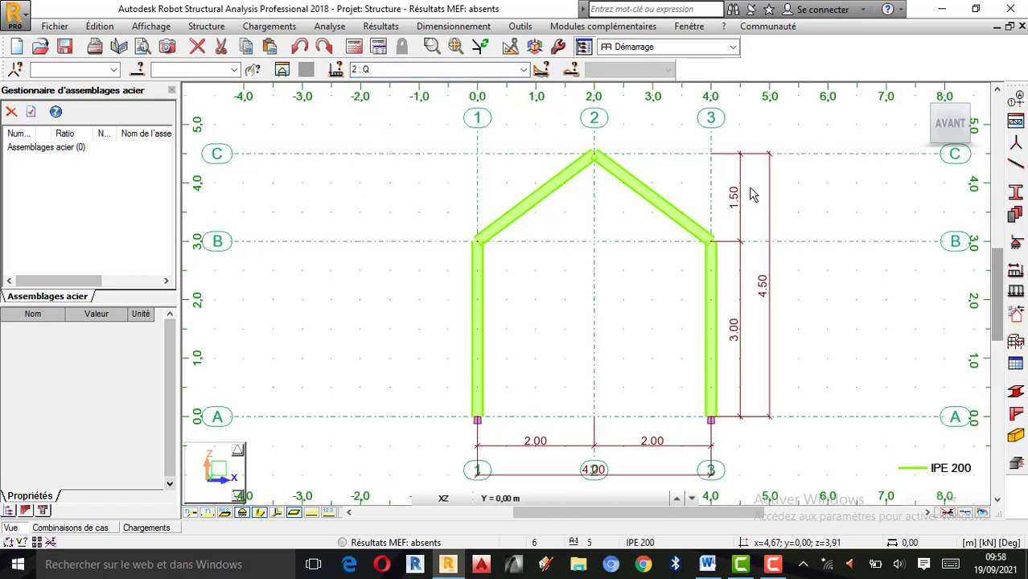
click(1019, 293)
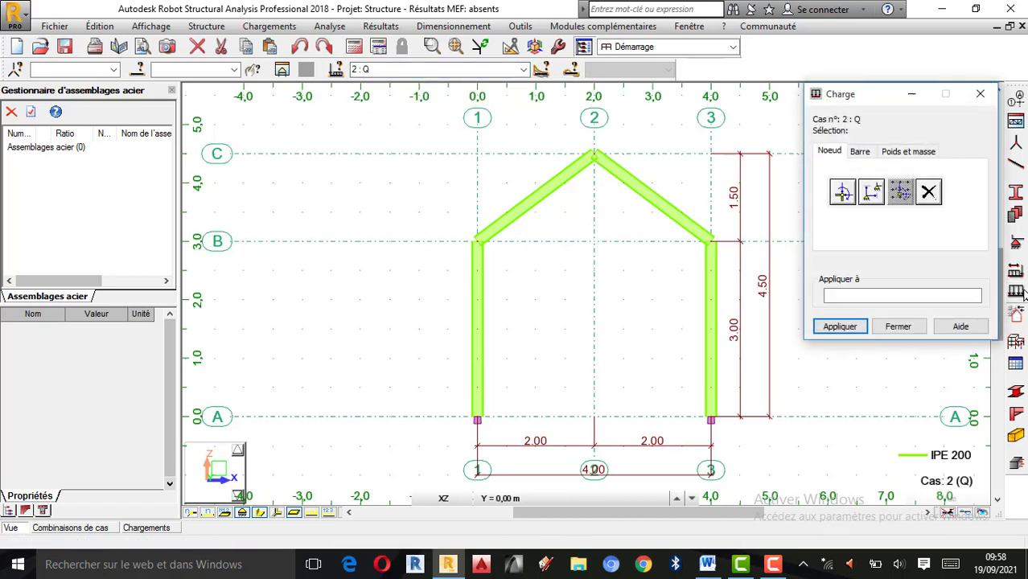
click(861, 152)
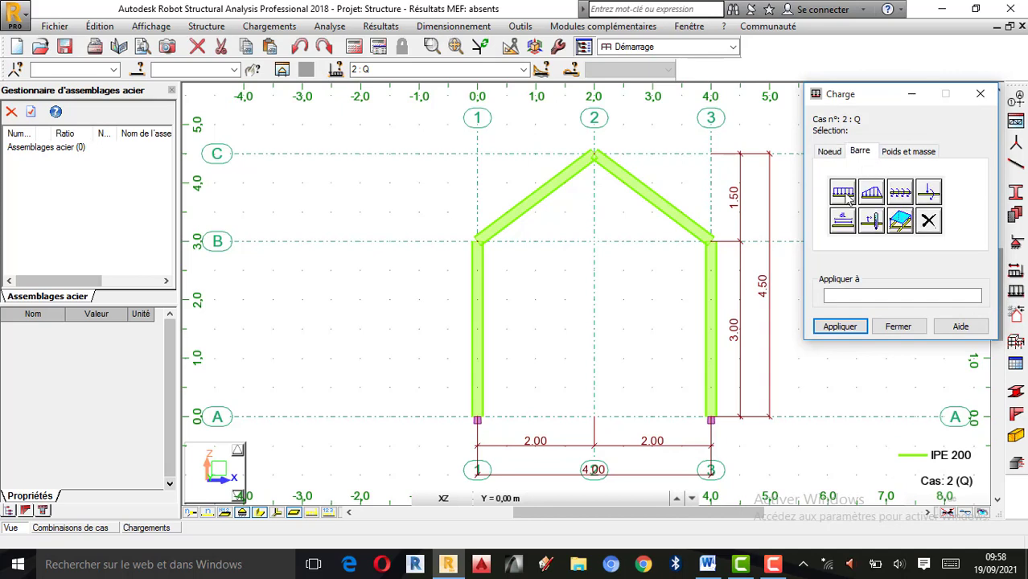
click(843, 192)
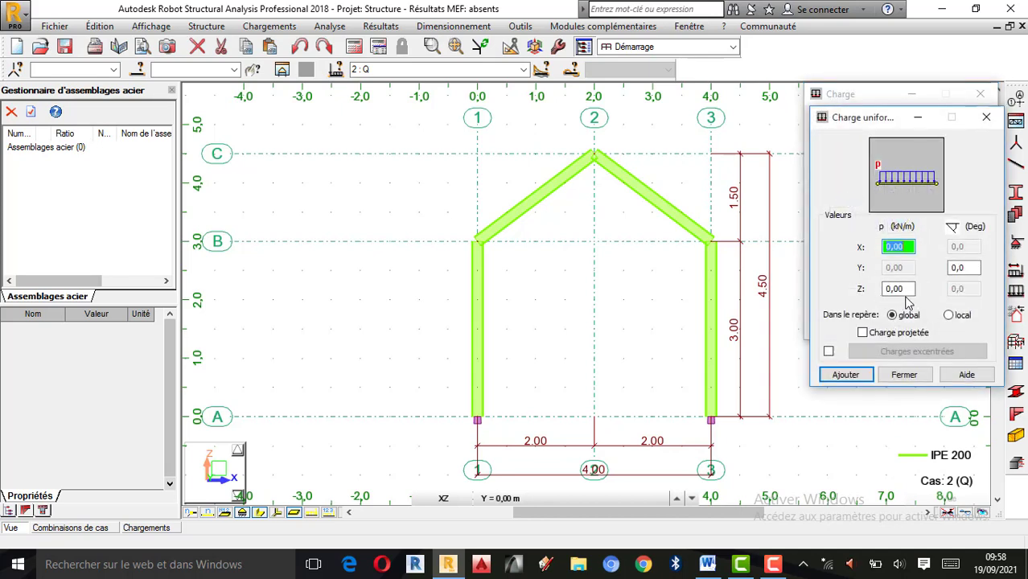
double_click(895, 289)
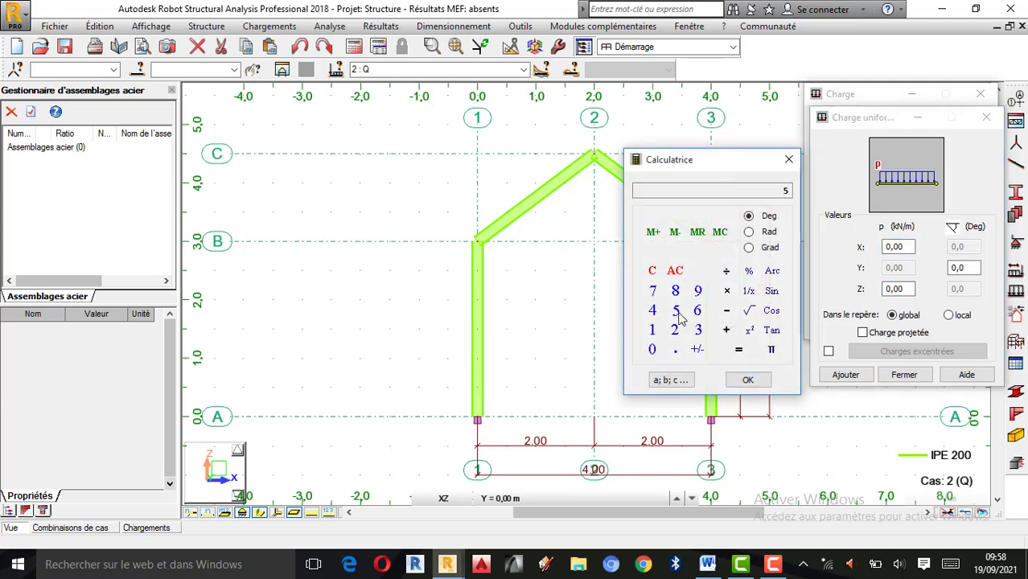
click(748, 380)
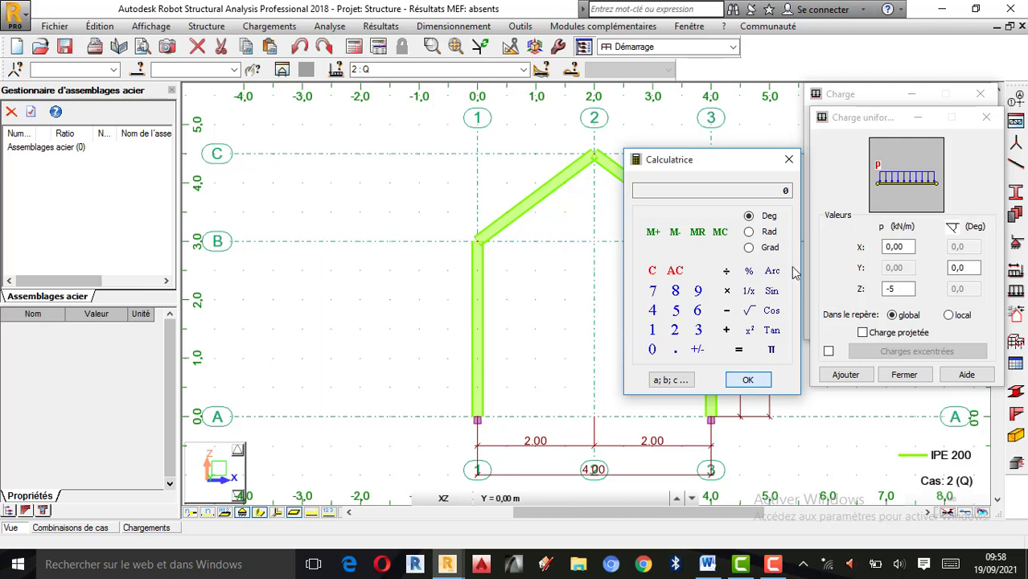
click(789, 160)
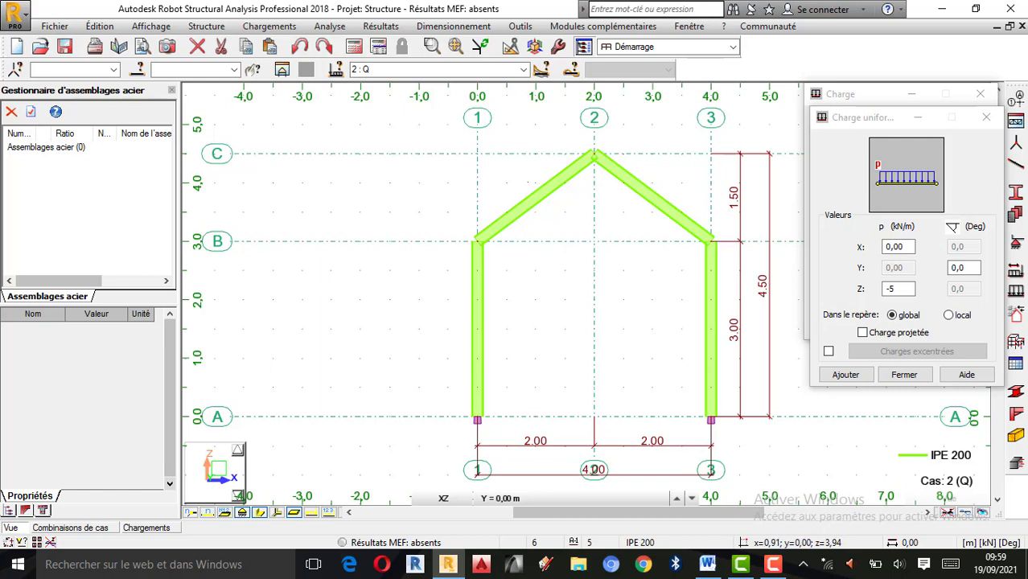
click(950, 316)
click(847, 375)
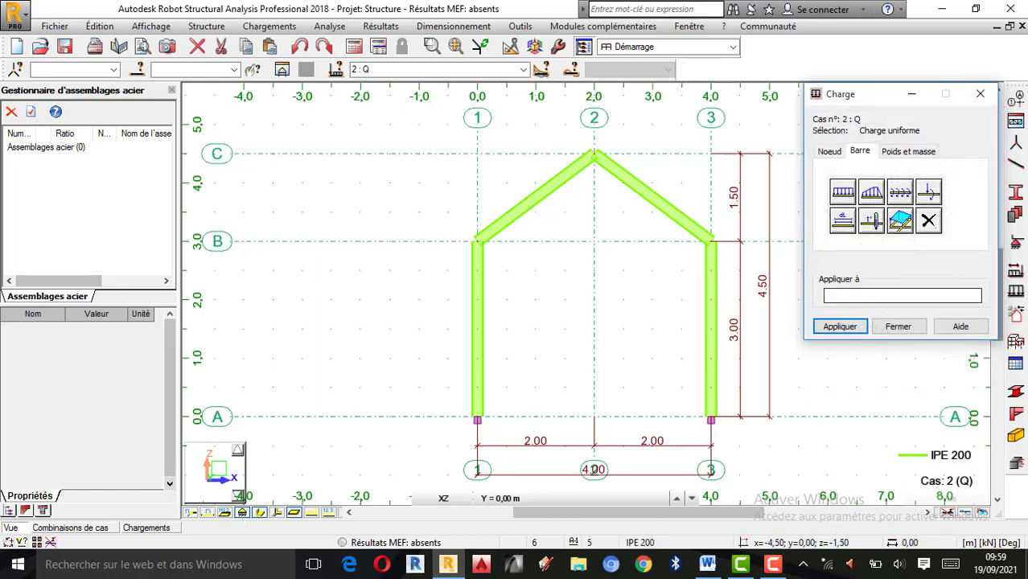
Display the bar numbers and apply the uniform load to roof bars 2 and 3, closing the load definition
click(207, 514)
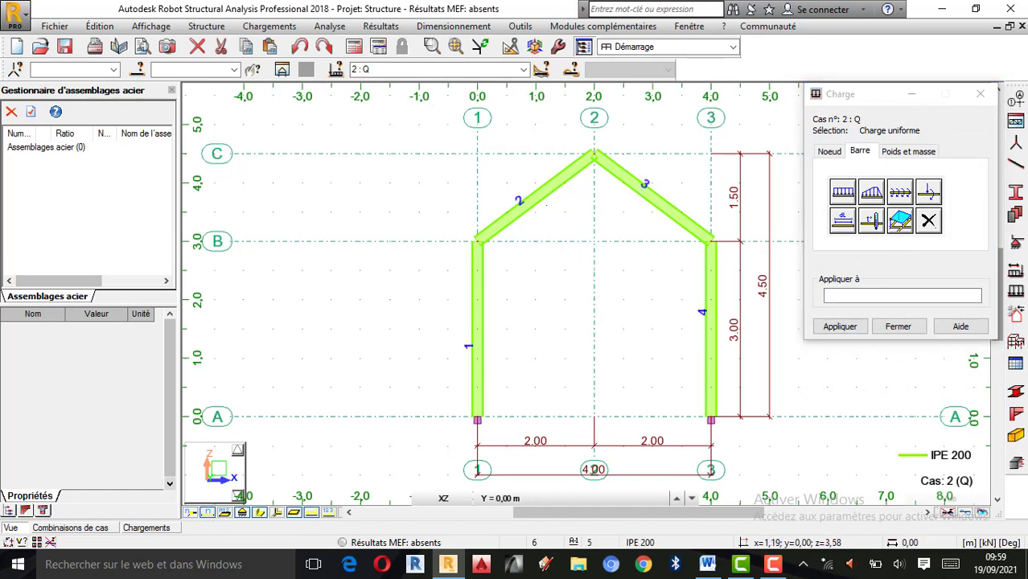
click(844, 296)
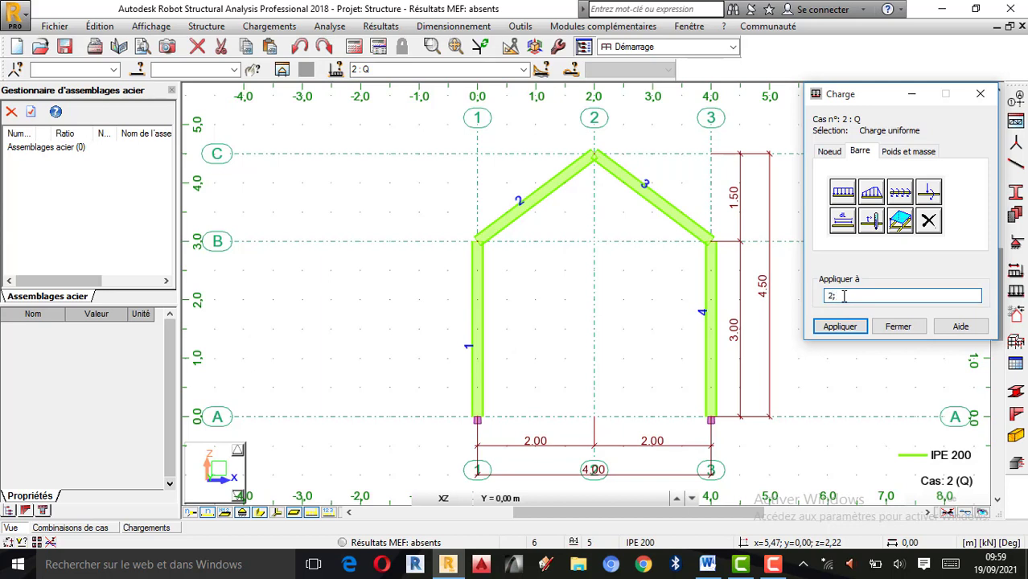
click(840, 327)
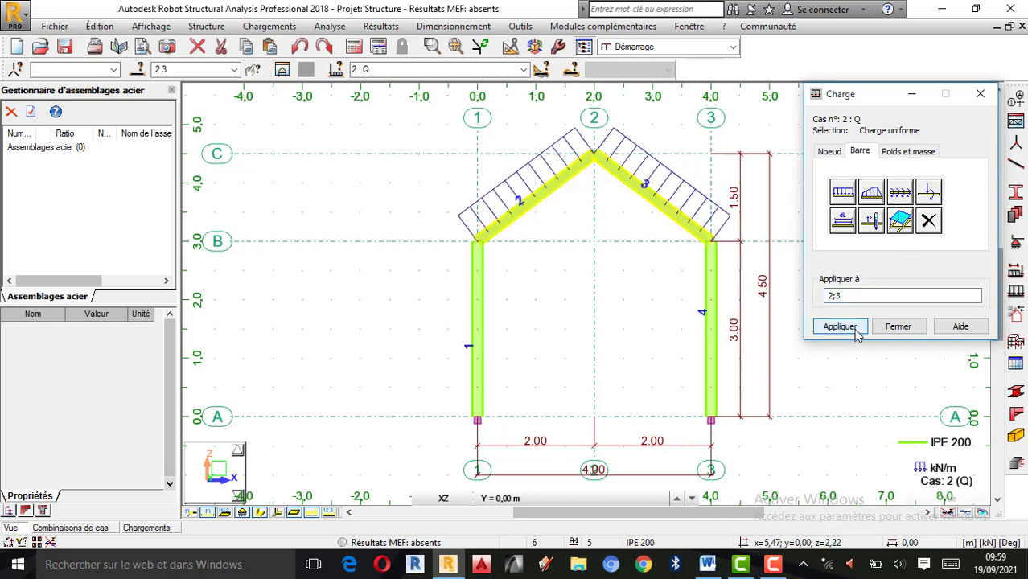
scroll(736, 184, up, 2)
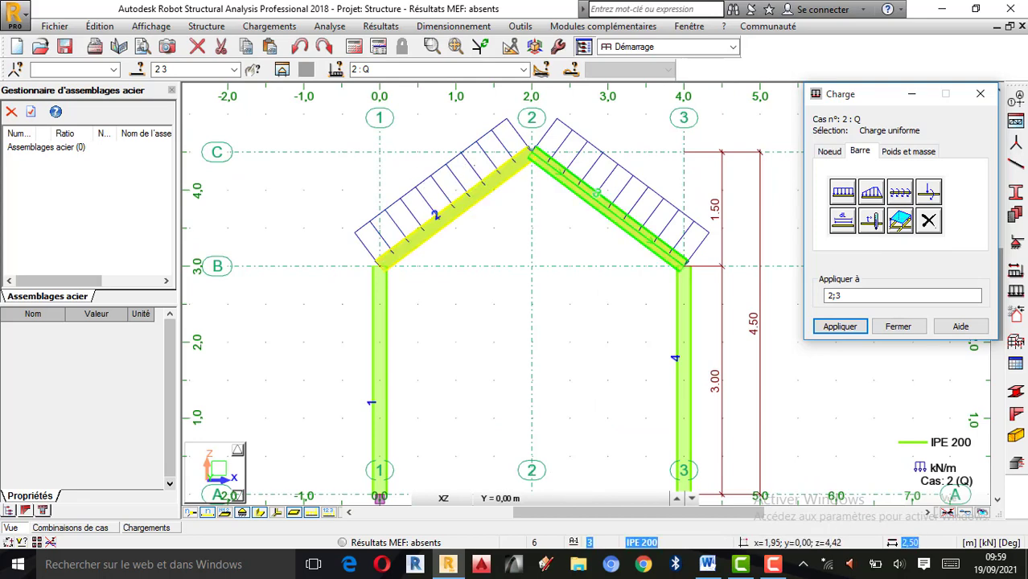
click(898, 326)
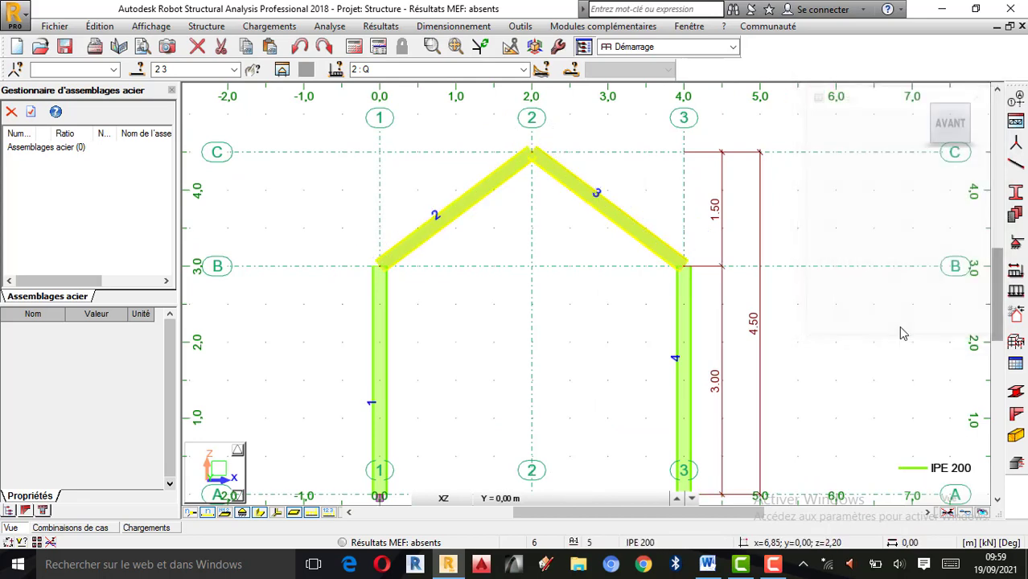
Display the load symbols with their values and the node numbers on the frame
click(313, 516)
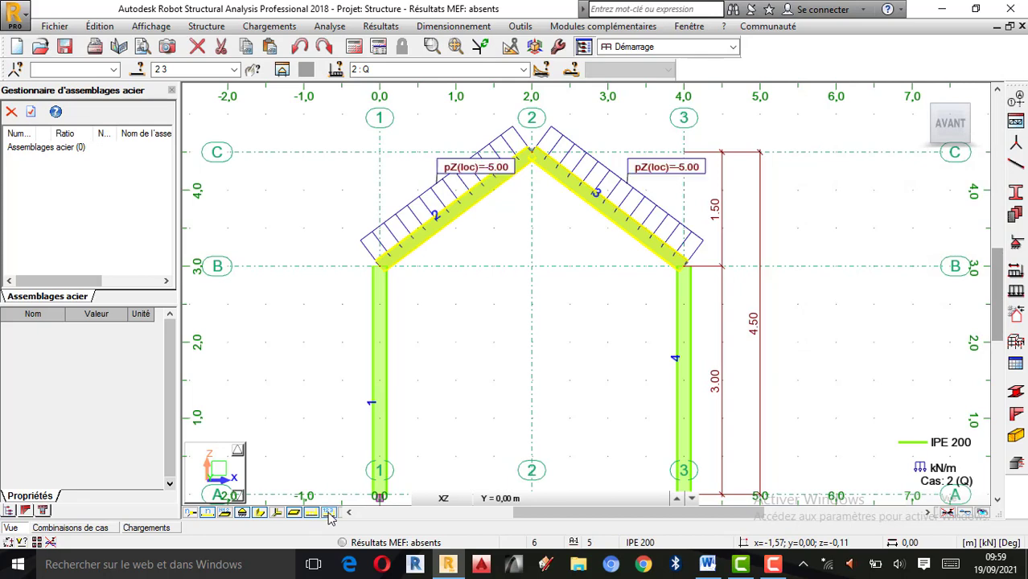
scroll(587, 338, down, 2)
scroll(548, 286, up, 1)
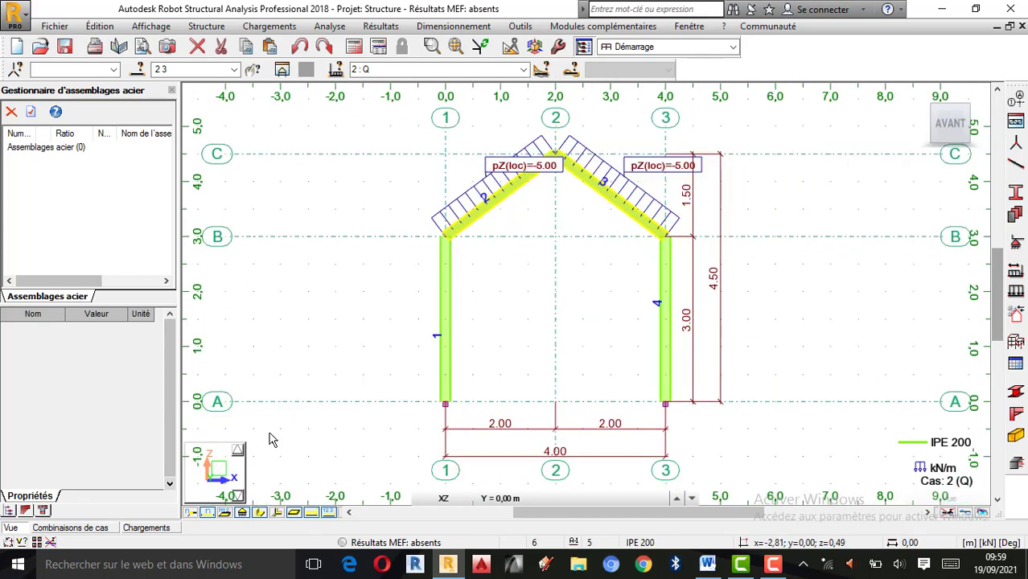
click(191, 515)
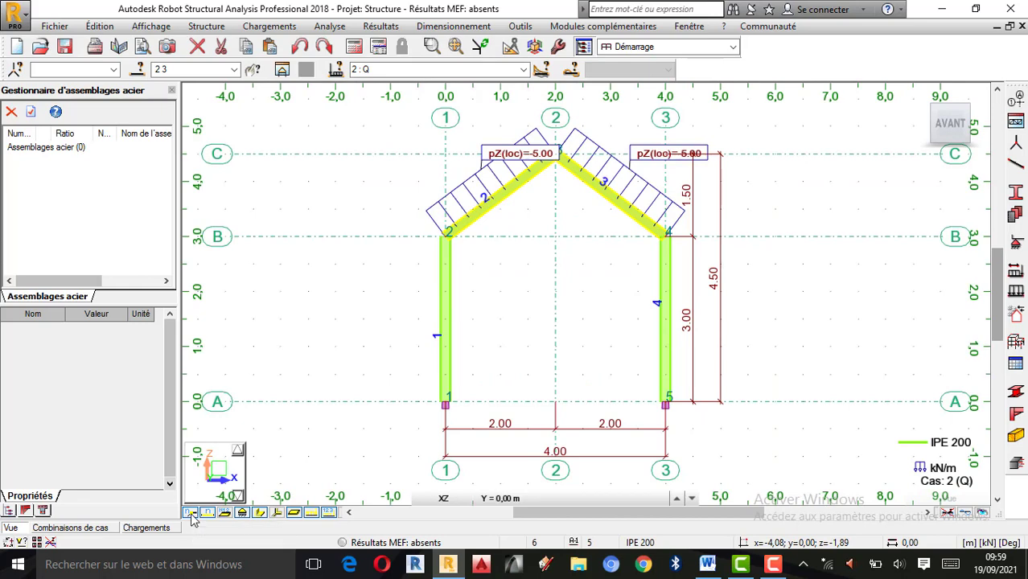
scroll(578, 265, up, 1)
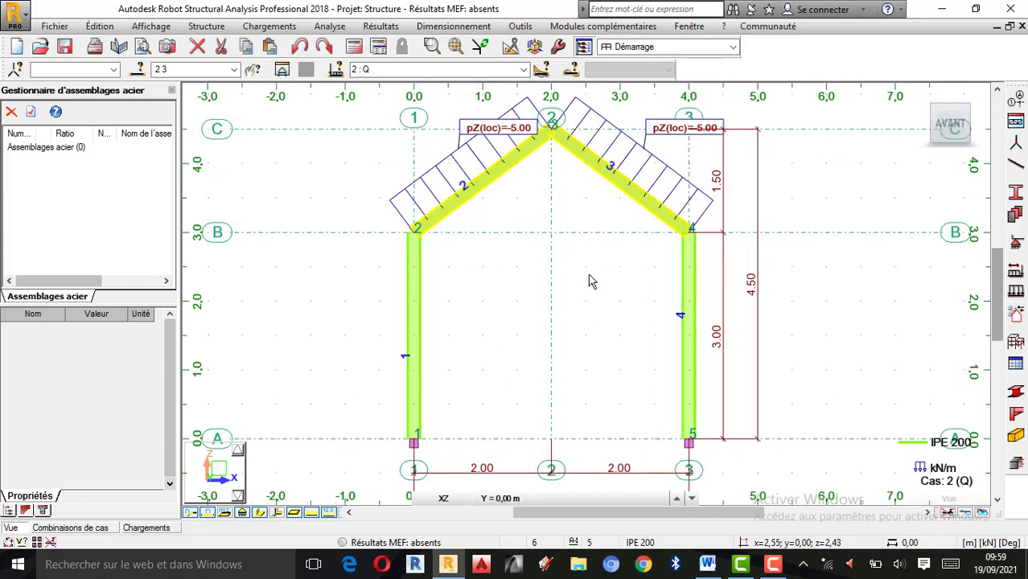
scroll(704, 278, down, 1)
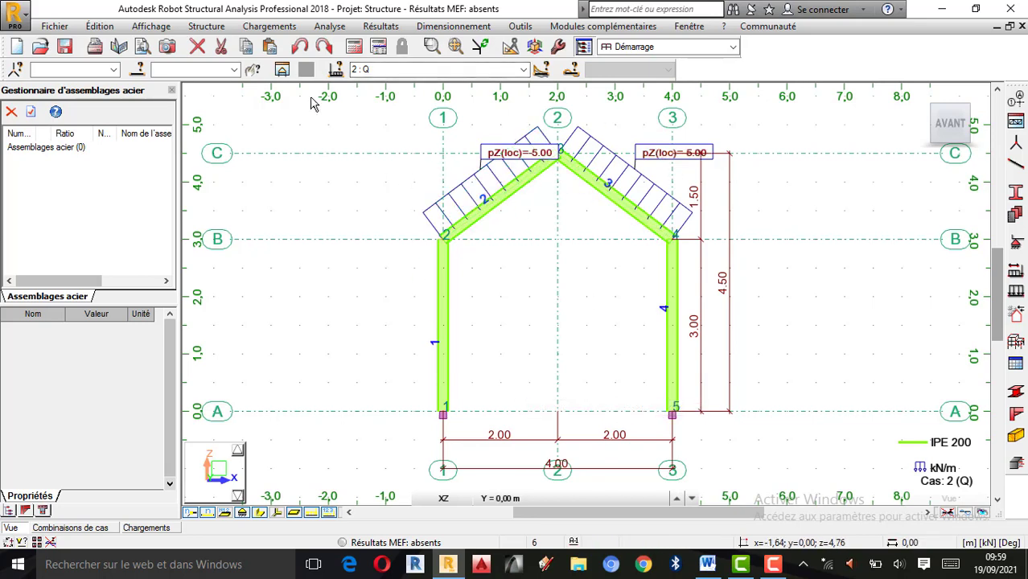
Create manual ELU combination 3 named Elu from Poids Propre and Q with automatic coefficients, and apply it
click(295, 28)
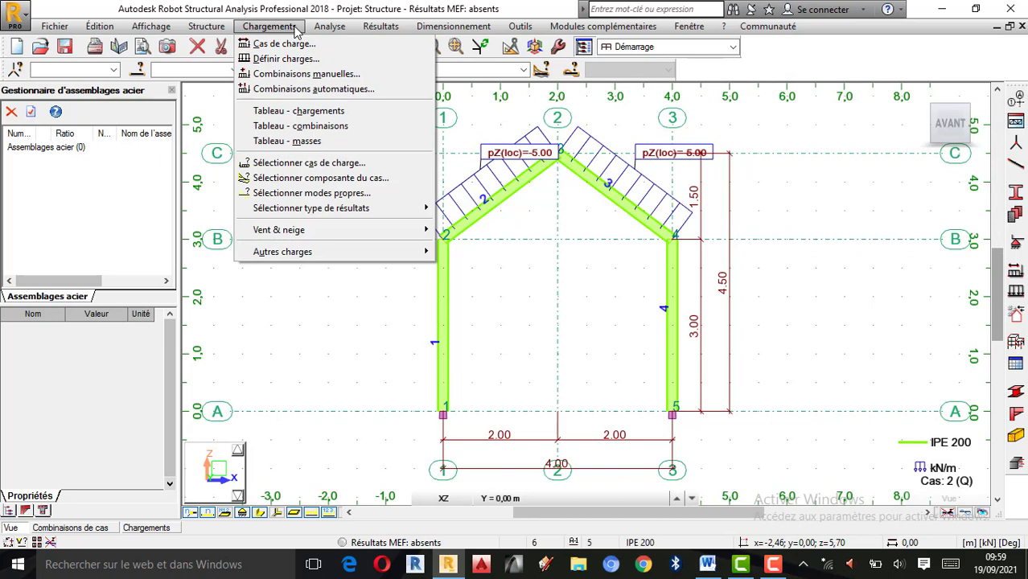
click(298, 89)
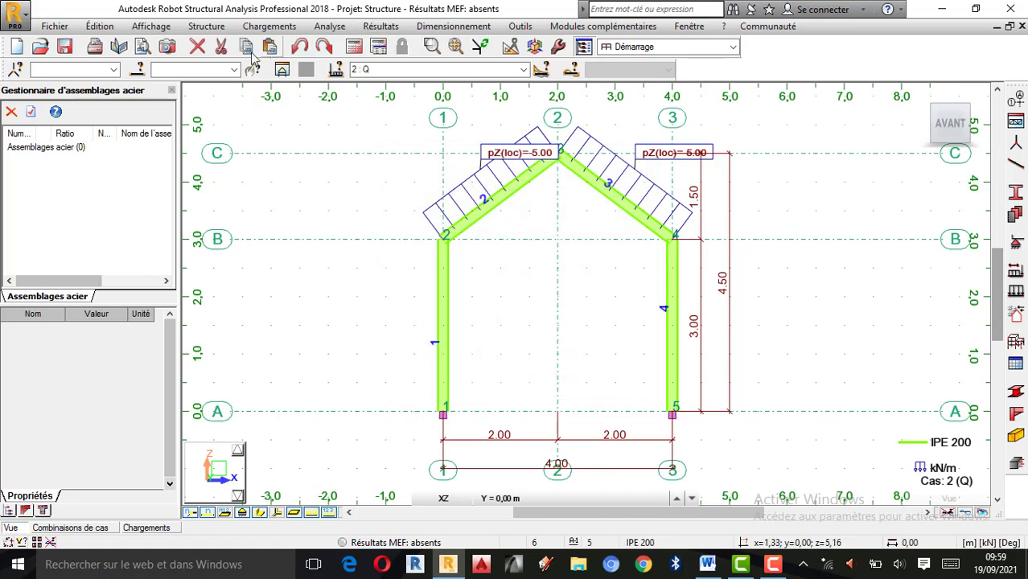
click(283, 26)
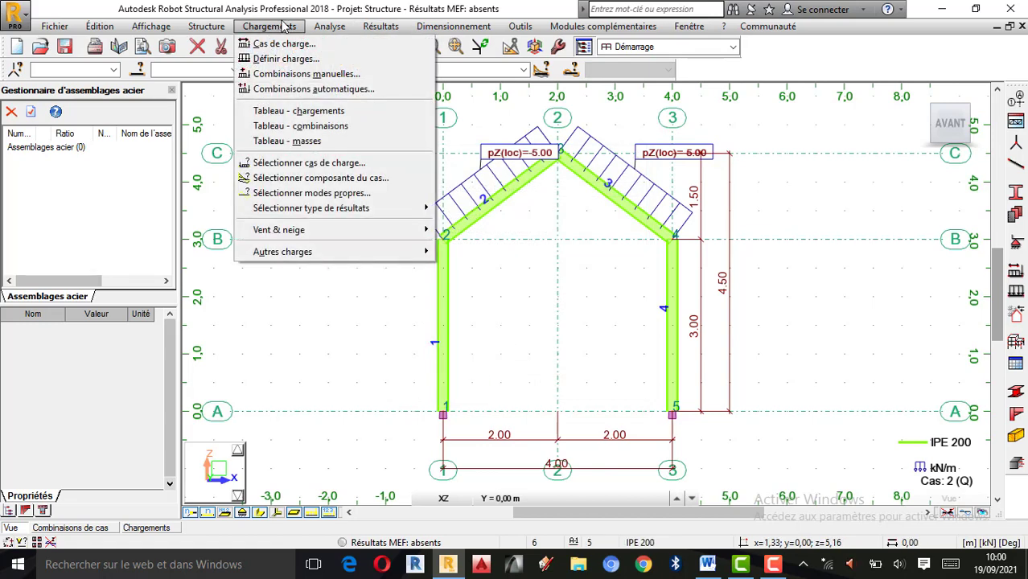
click(307, 73)
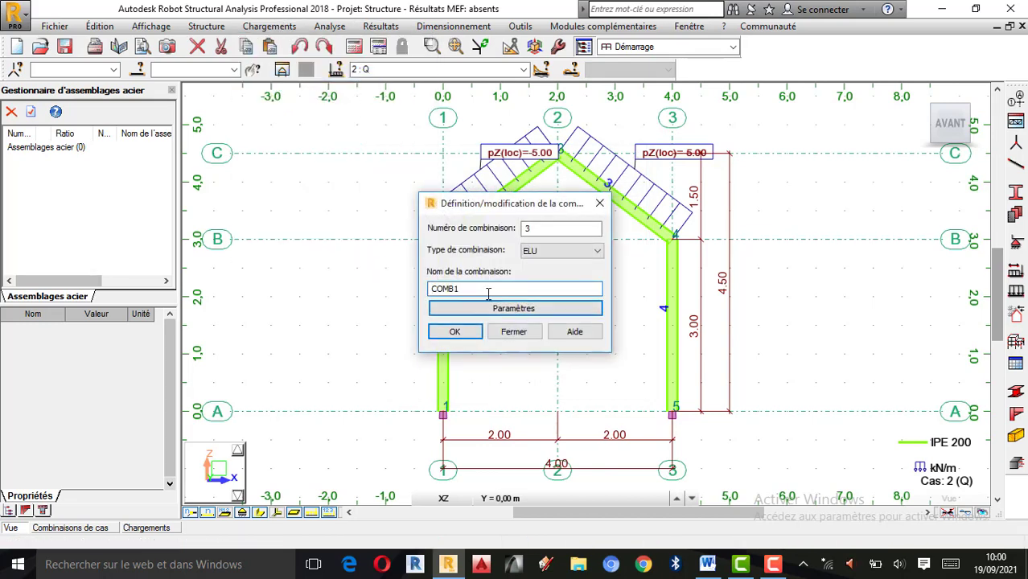
text(Elu)
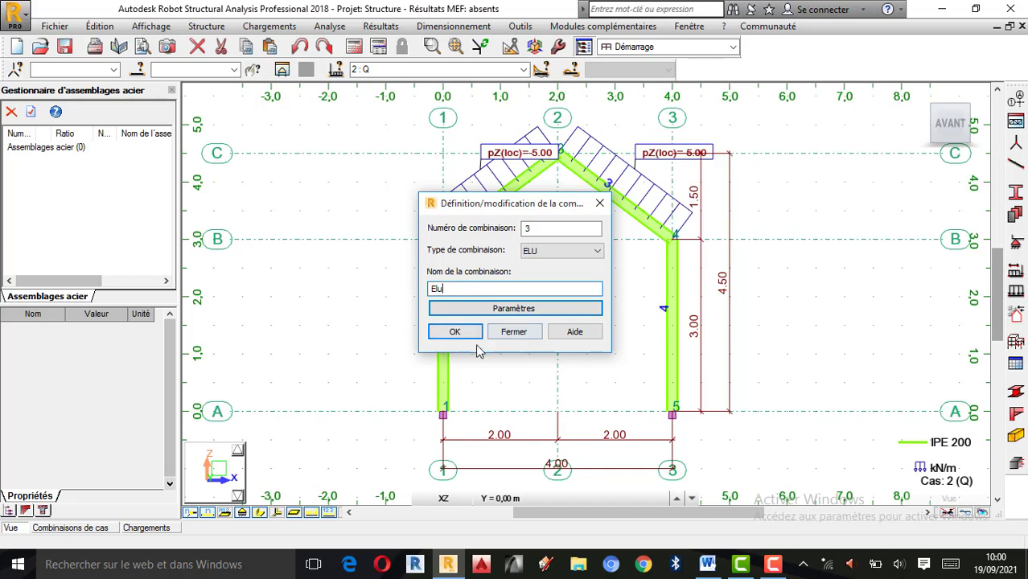
click(455, 333)
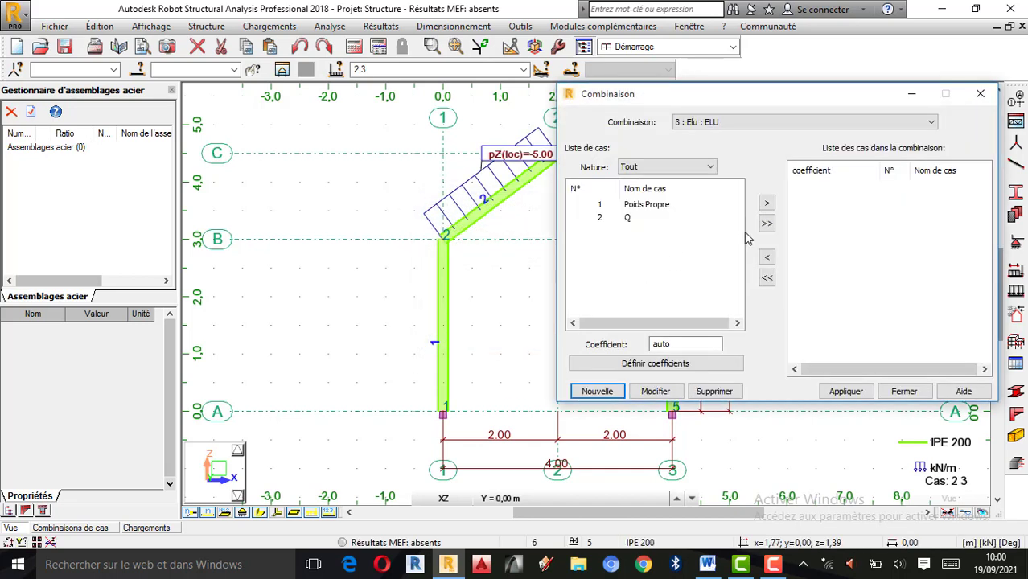
click(767, 223)
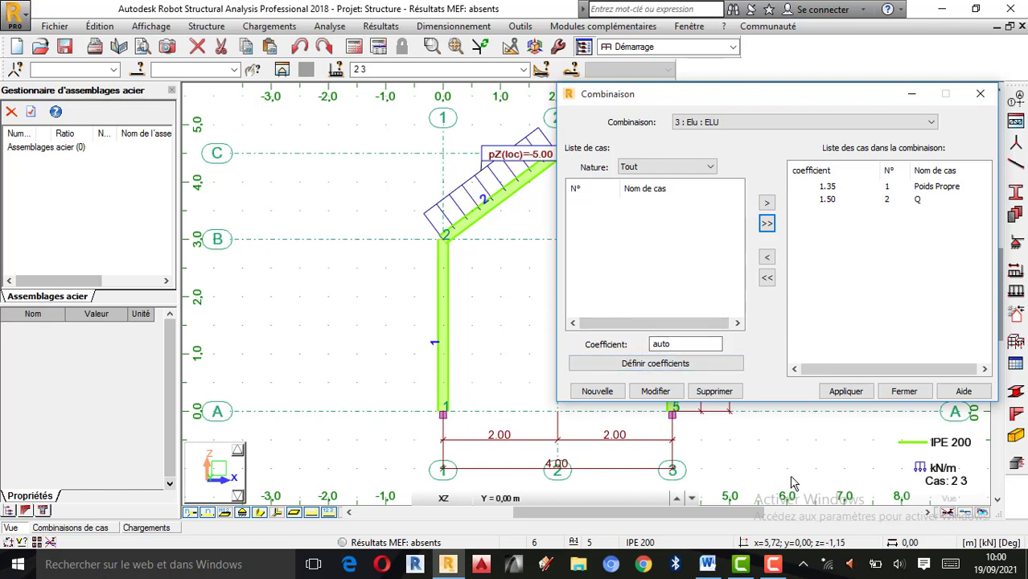
click(841, 397)
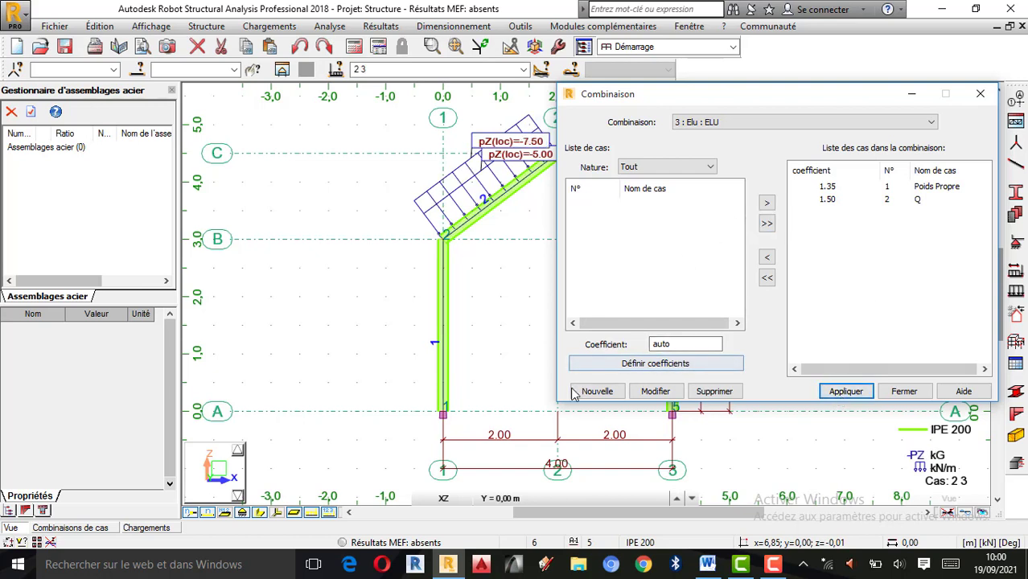
Create a new ELS-type combination numbered 4 and name it Els
click(598, 392)
click(804, 221)
click(799, 246)
key(Tab)
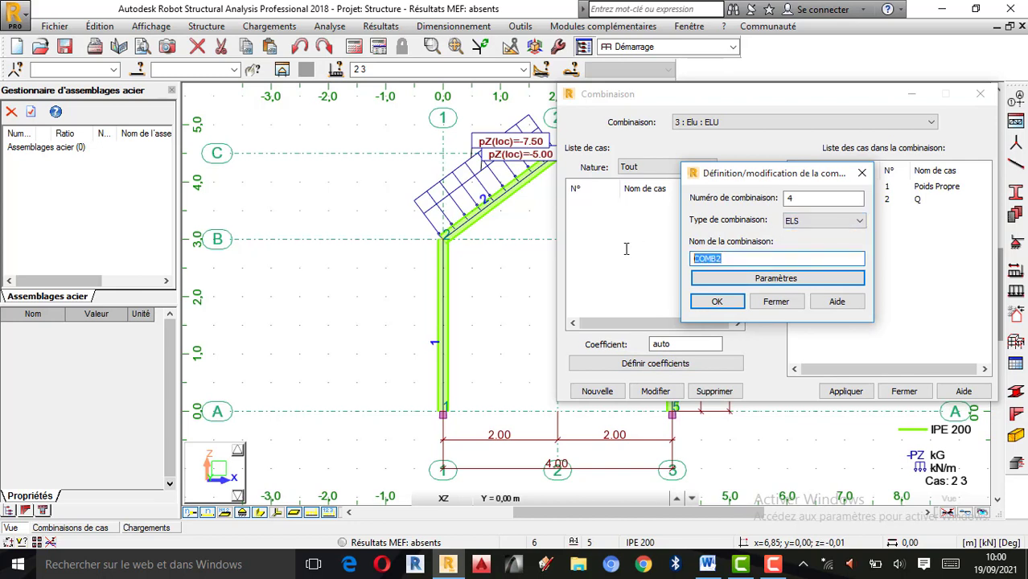
text(Els)
click(732, 304)
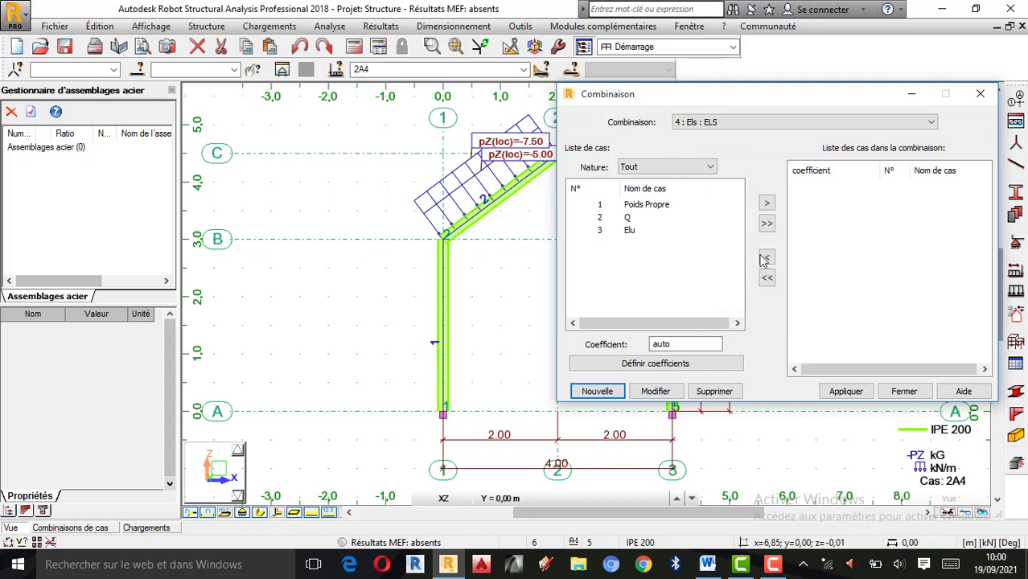
Add only Poids Propre and Q to the Els combination, leaving out Elu, then apply it and close the combination definition
click(768, 224)
click(833, 212)
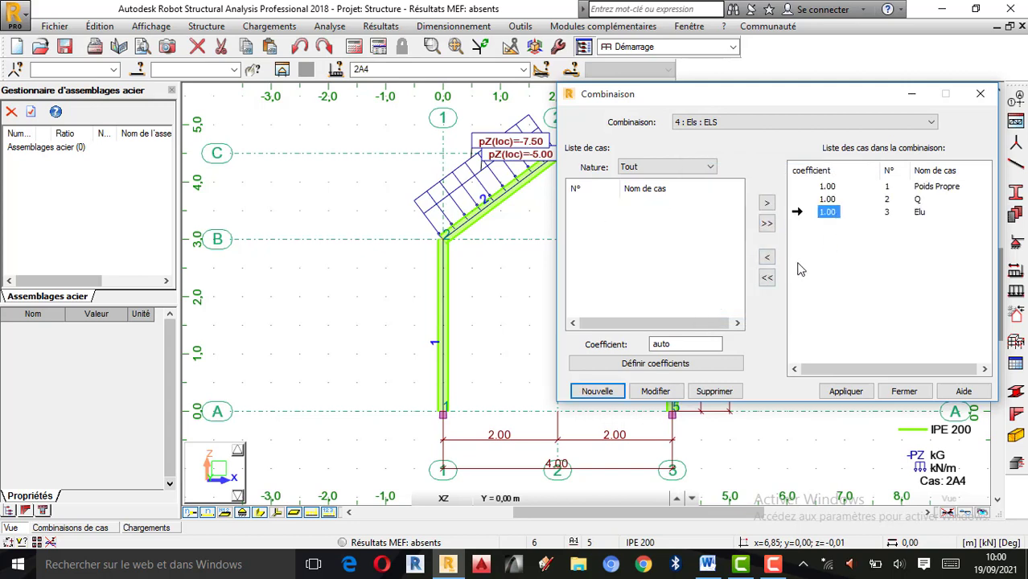
click(768, 258)
click(844, 393)
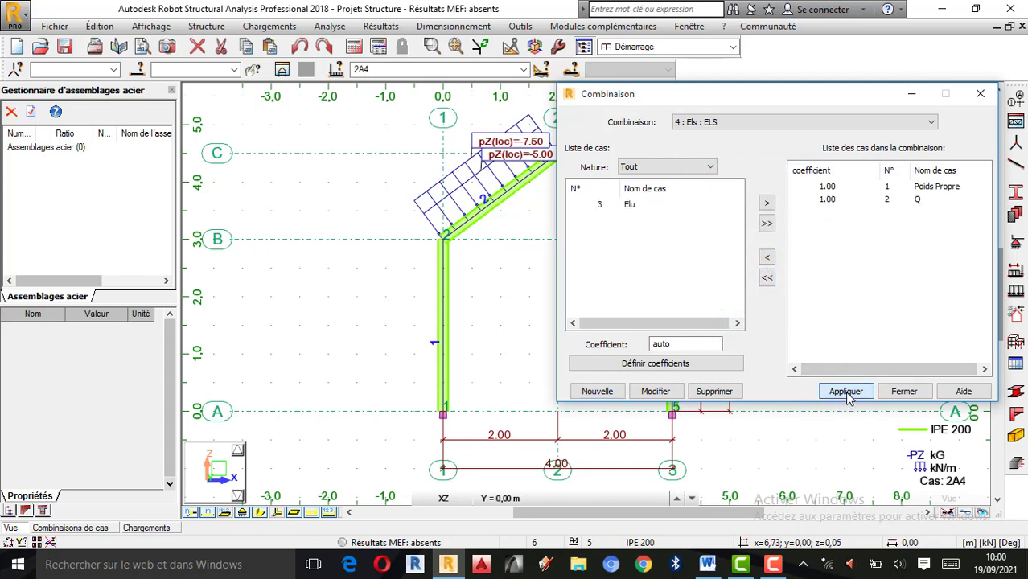
click(899, 391)
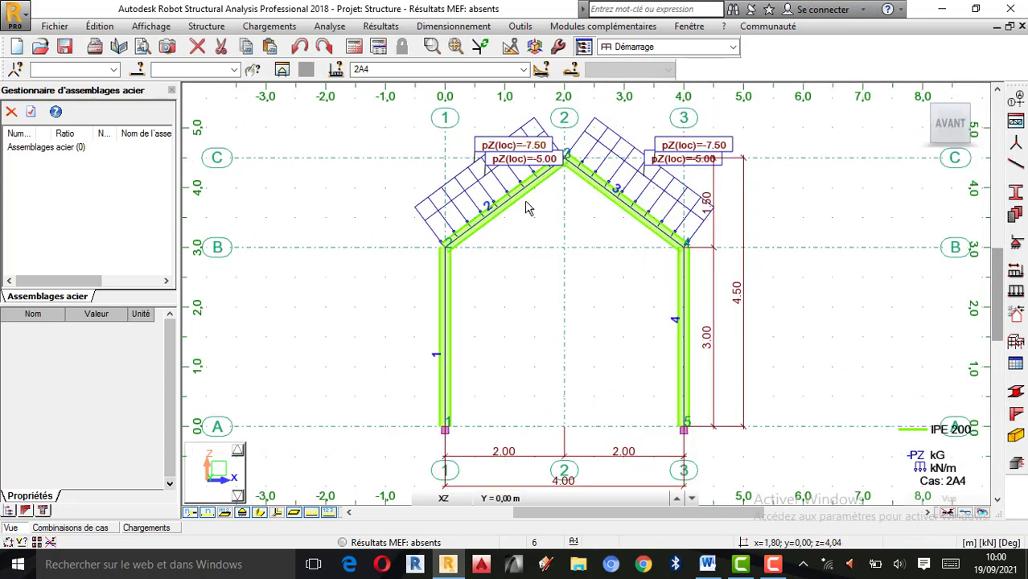
Verify the structure for errors and warnings, close the verification report and run the calculation
scroll(516, 270, down, 1)
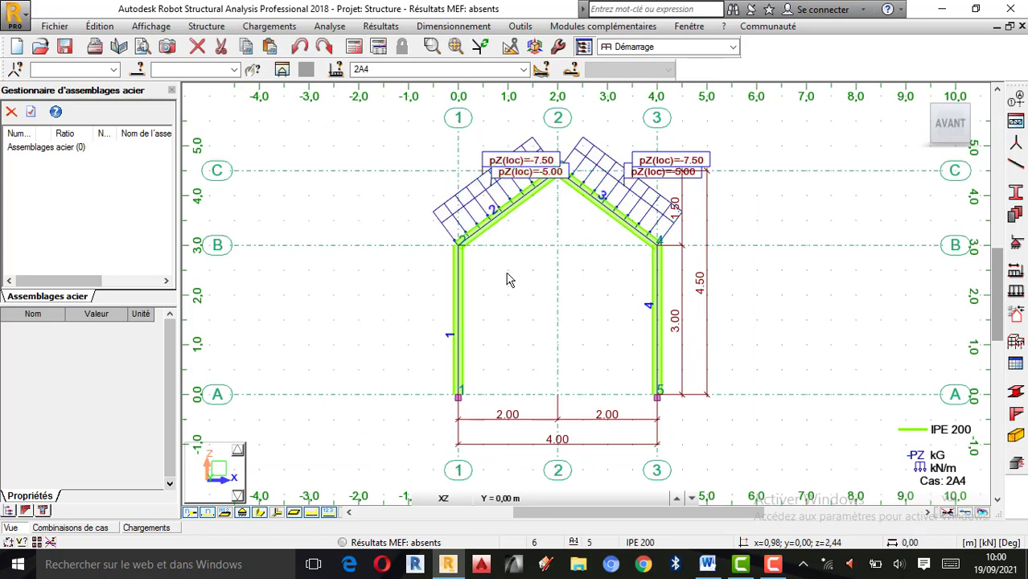
scroll(509, 279, up, 1)
scroll(635, 241, down, 1)
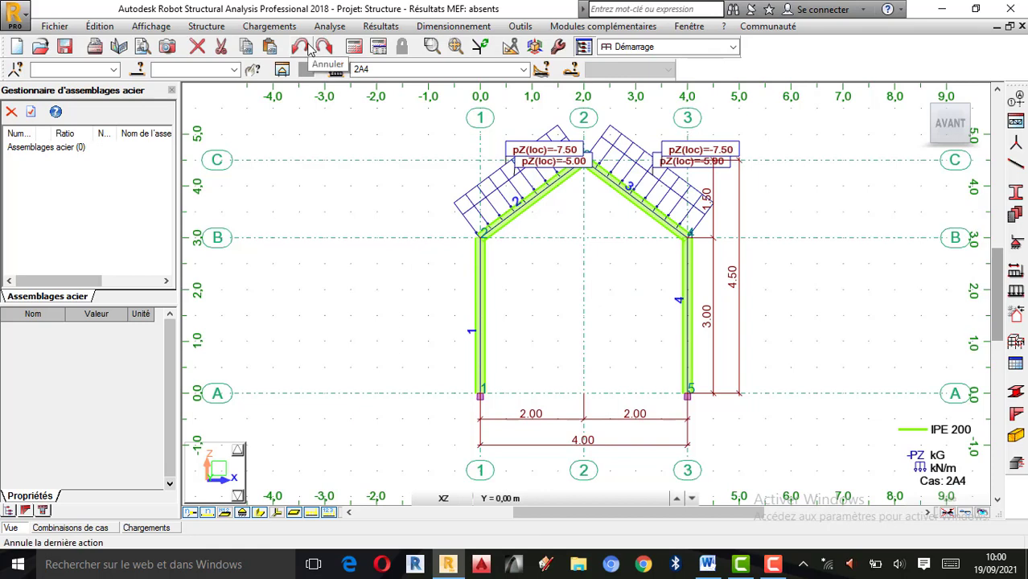
click(331, 27)
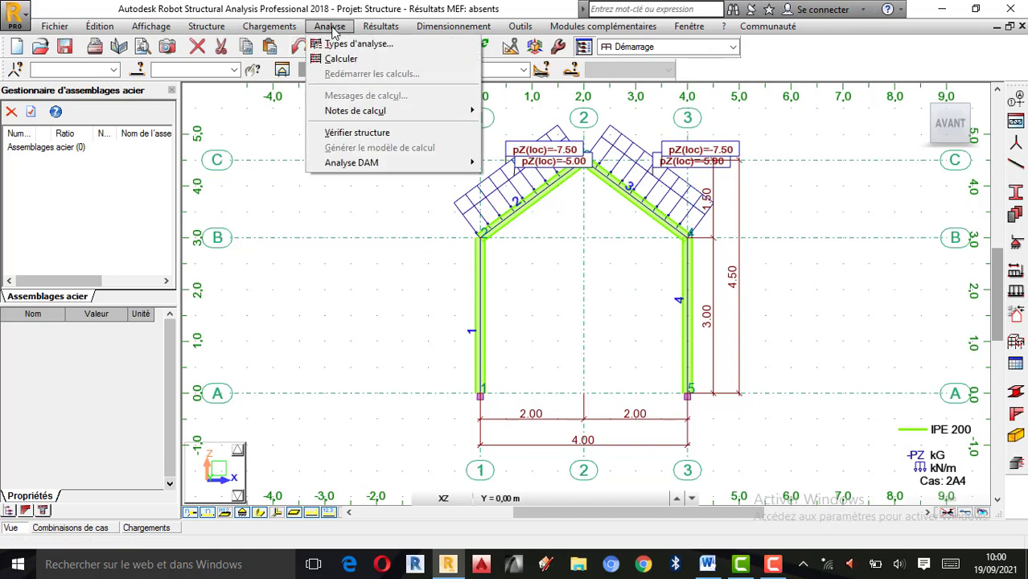
click(357, 132)
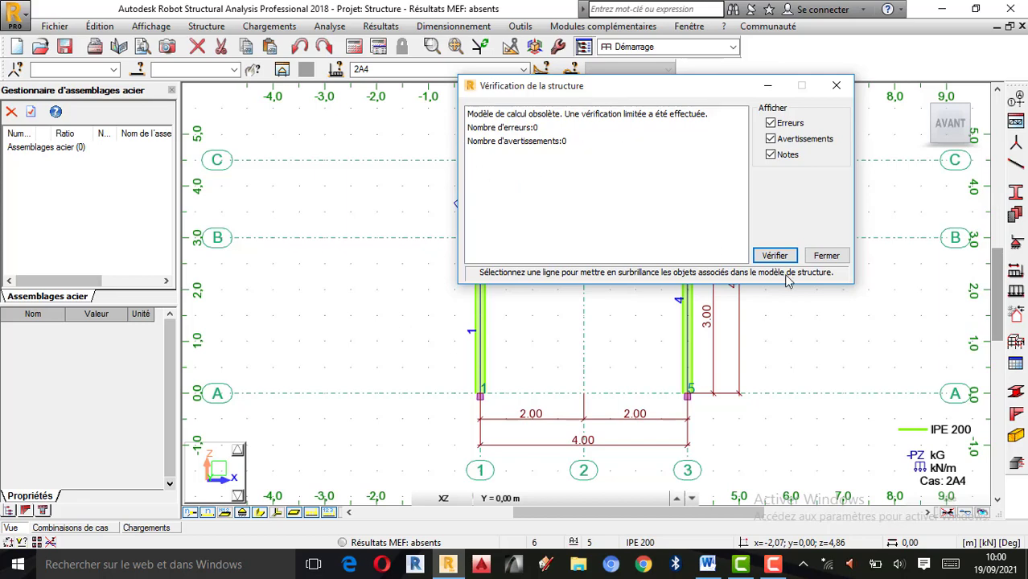
click(826, 256)
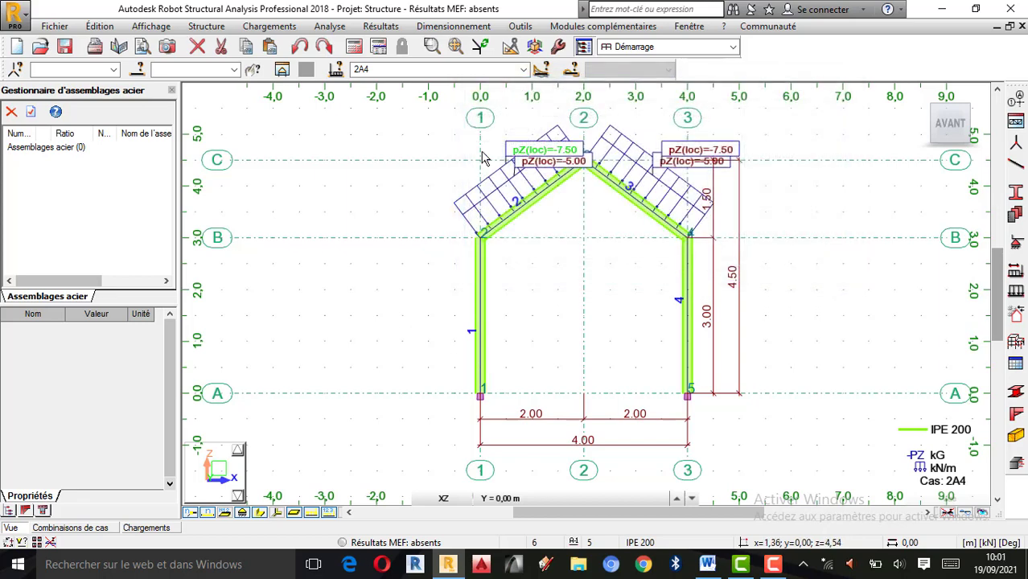
click(357, 46)
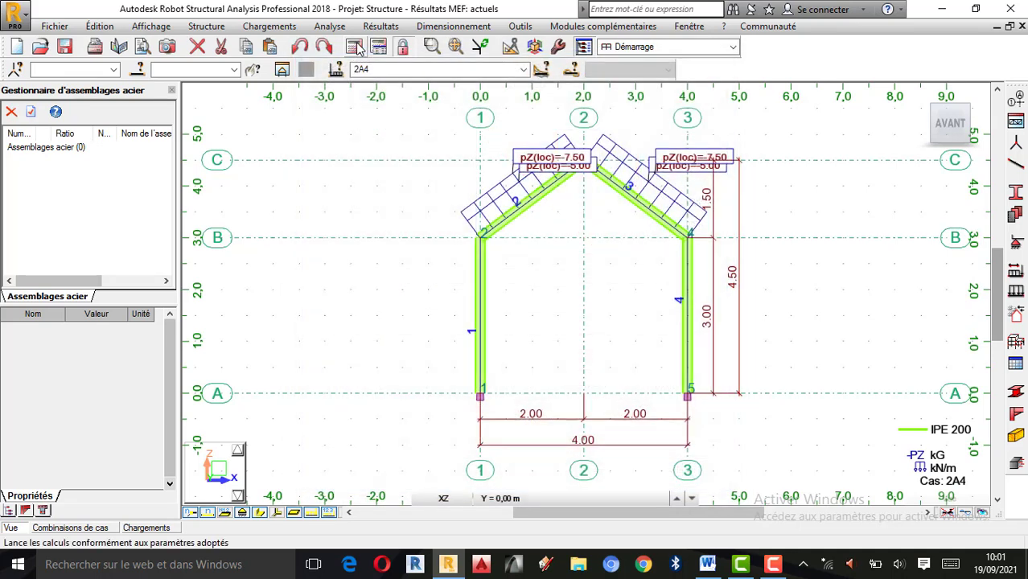
scroll(590, 169, down, 3)
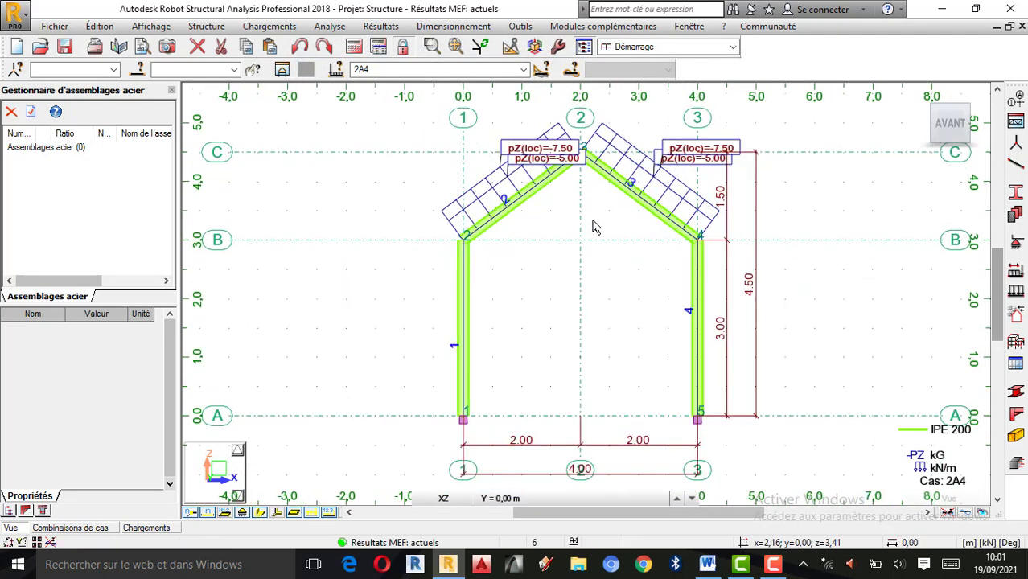
scroll(566, 222, down, 1)
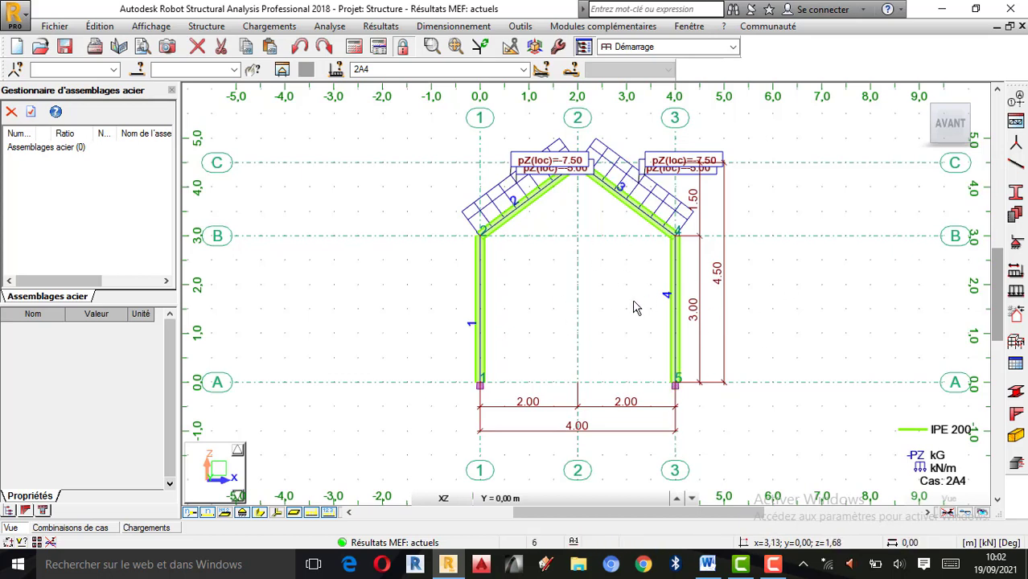
Examine the calculated portal frame's roof bars with their loads, its columns, base supports and corner nodes
click(775, 565)
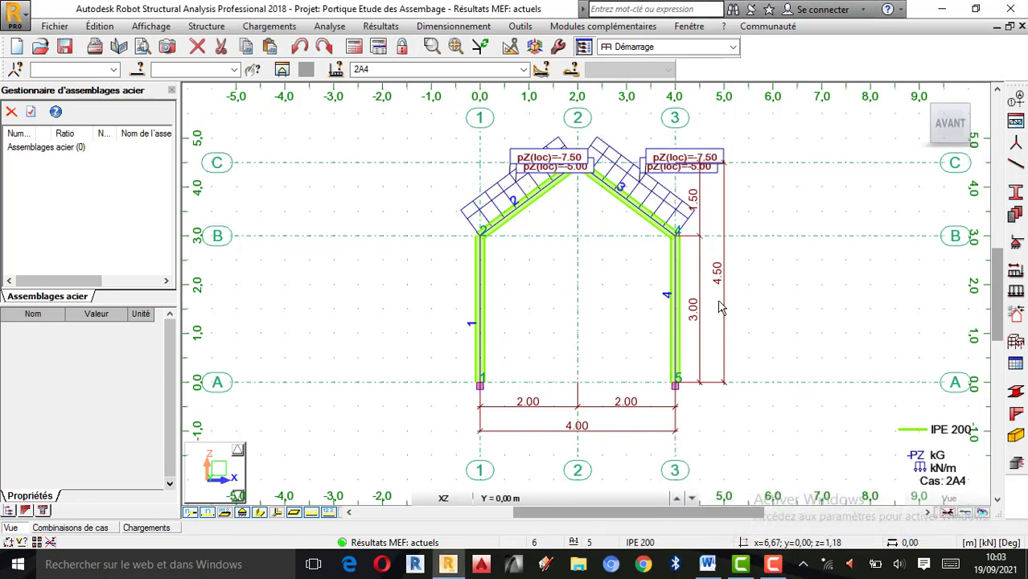
scroll(680, 402, up, 2)
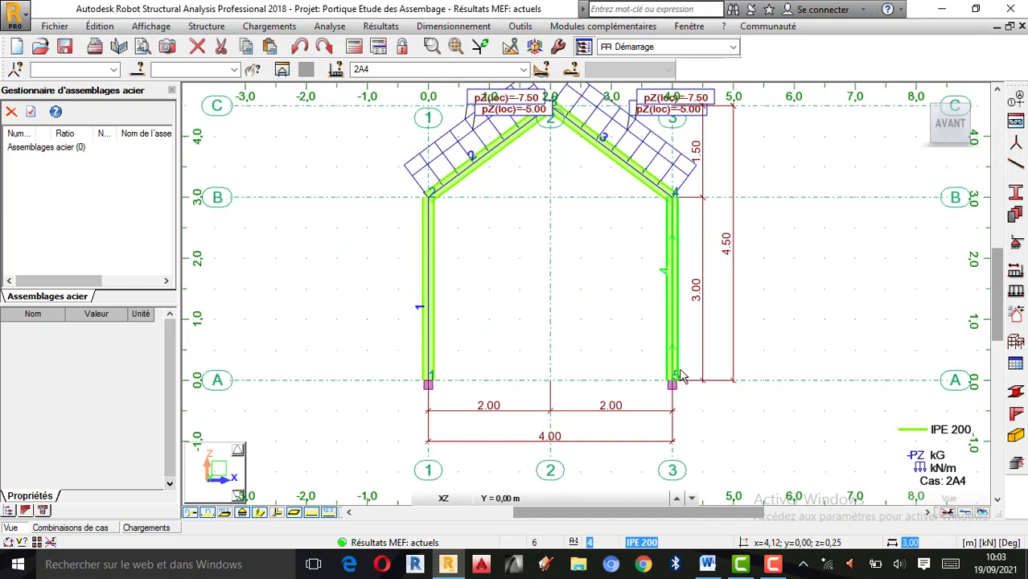
scroll(683, 362, down, 3)
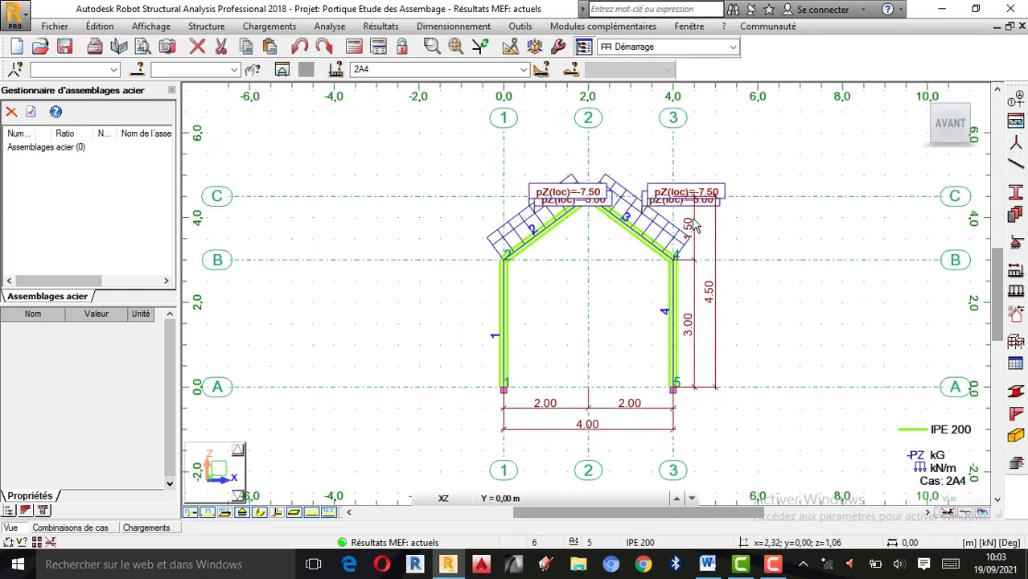
scroll(620, 400, up, 1)
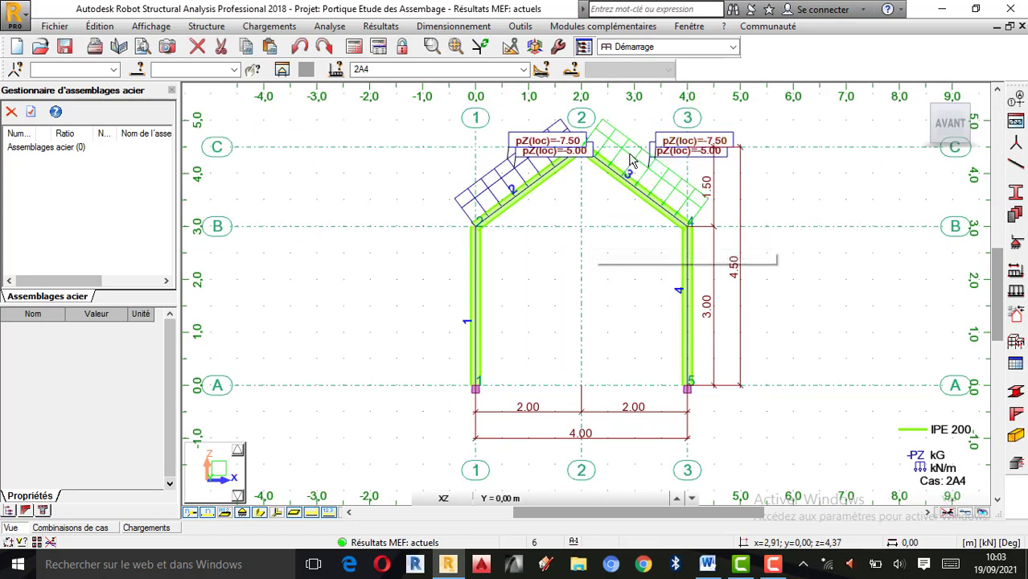
scroll(648, 177, up, 2)
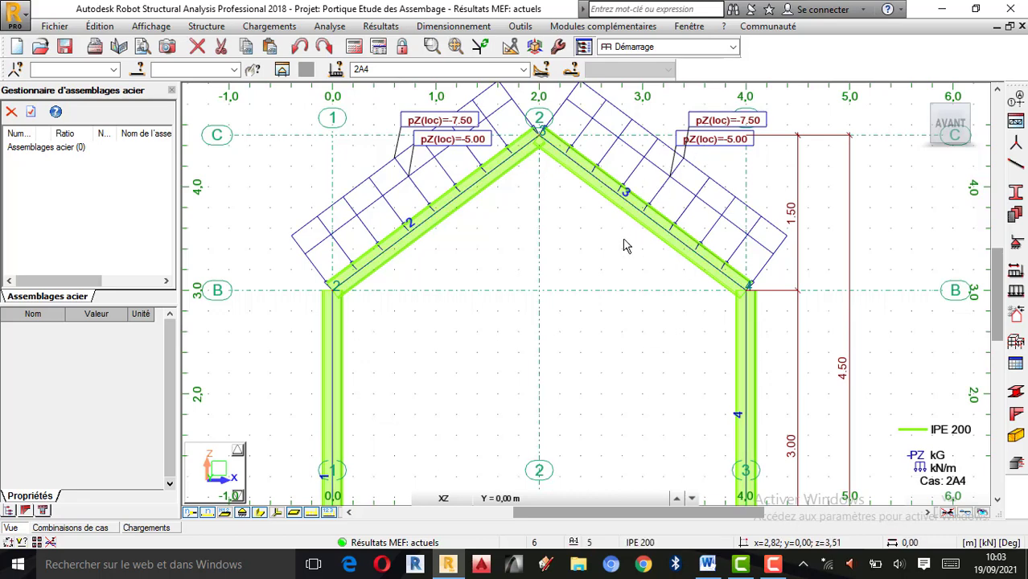
scroll(630, 275, down, 1)
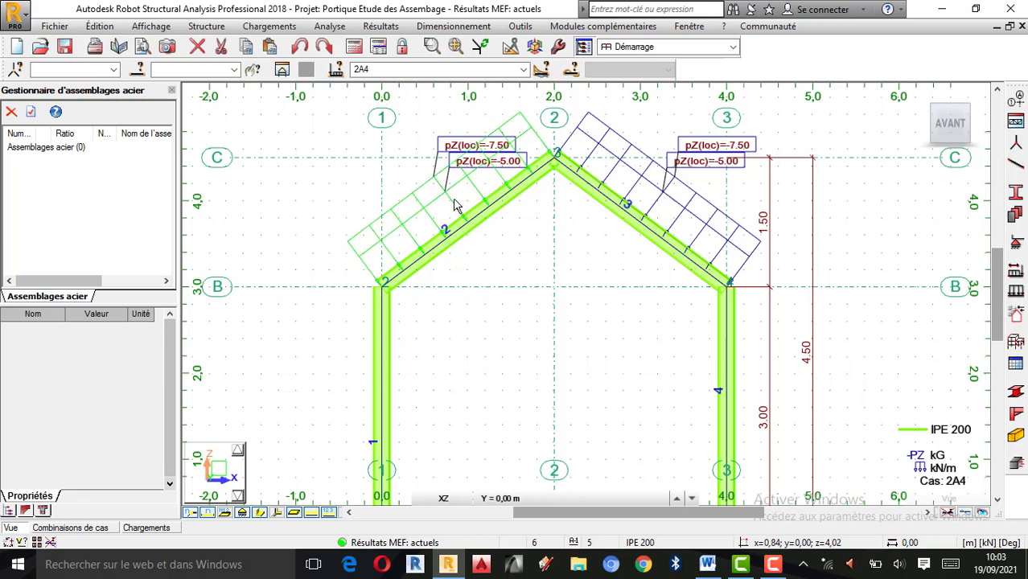
scroll(643, 205, down, 3)
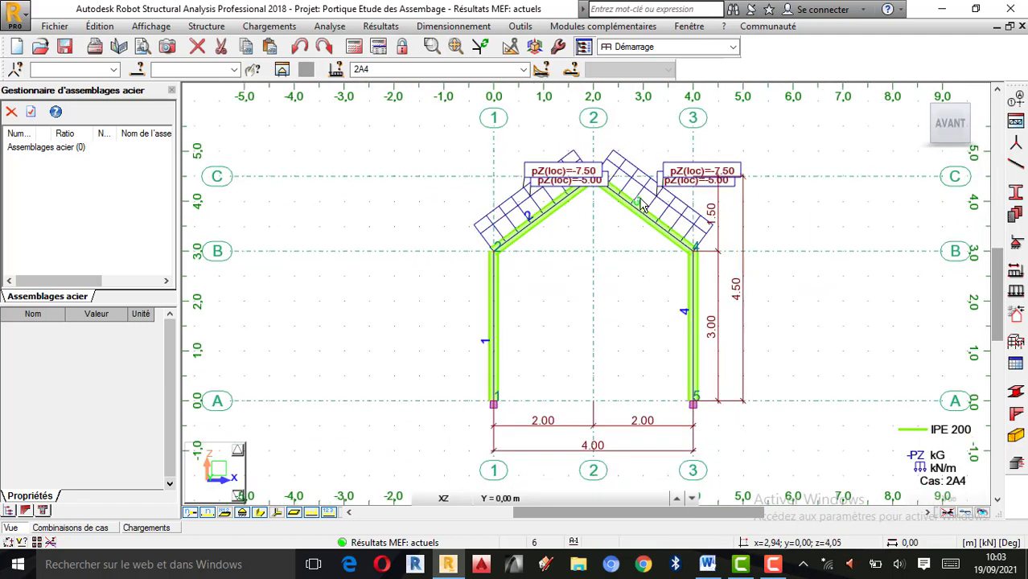
click(641, 210)
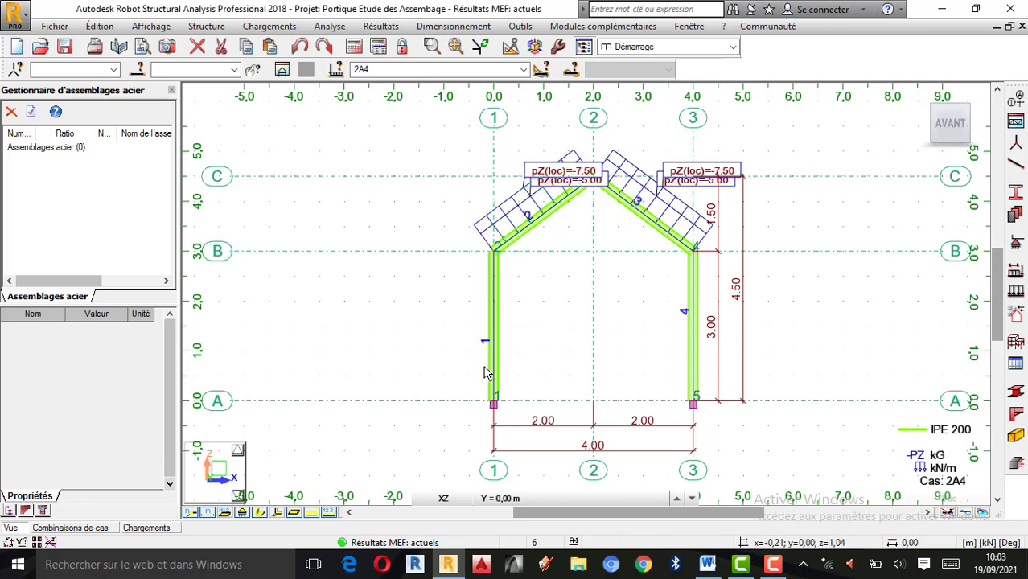
scroll(489, 370, up, 2)
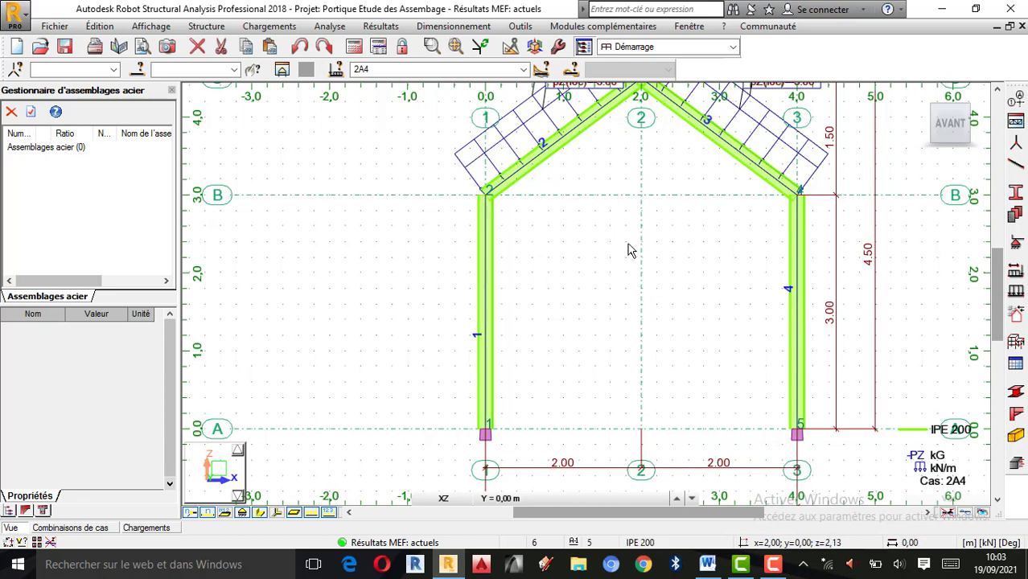
scroll(630, 254, down, 1)
scroll(581, 334, down, 1)
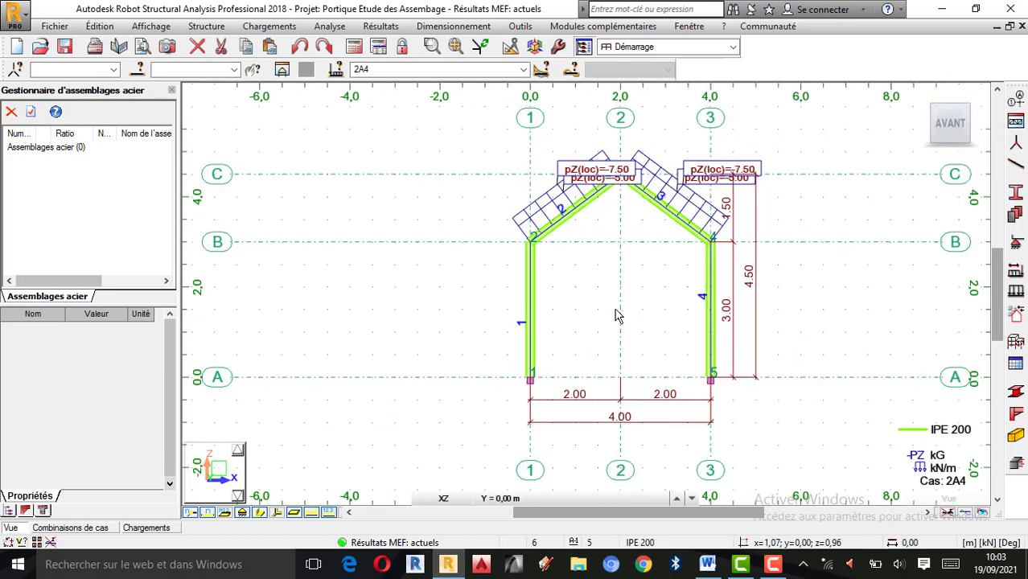
scroll(616, 252, up, 2)
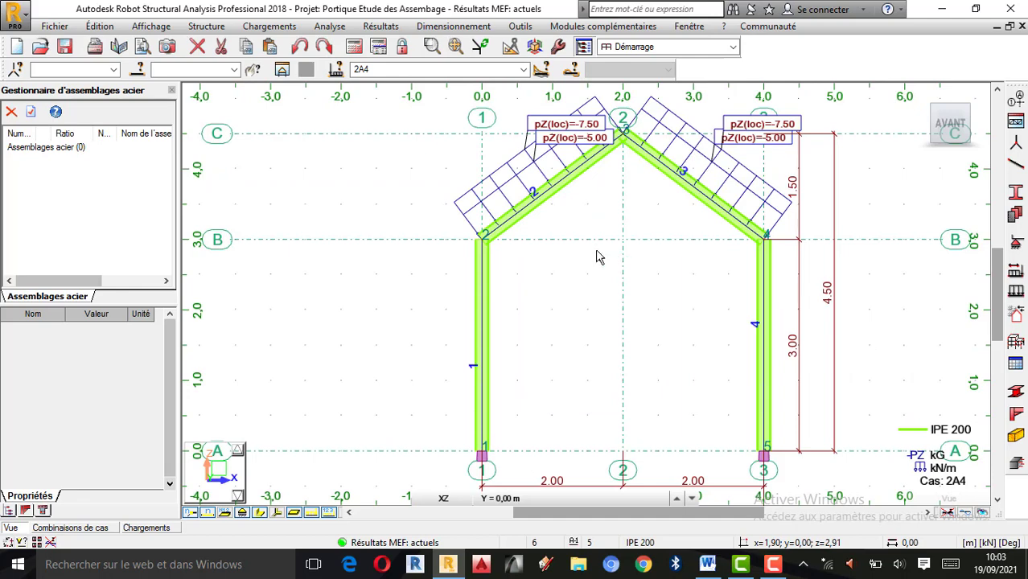
scroll(585, 272, down, 1)
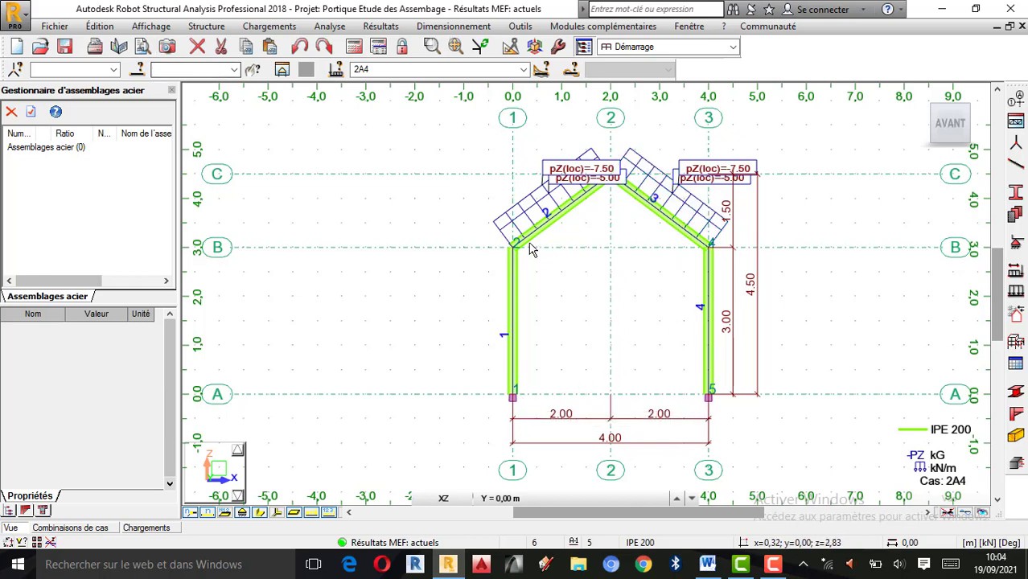
Display the axial force (Force Fx) diagram on the portal frame's bars
click(383, 27)
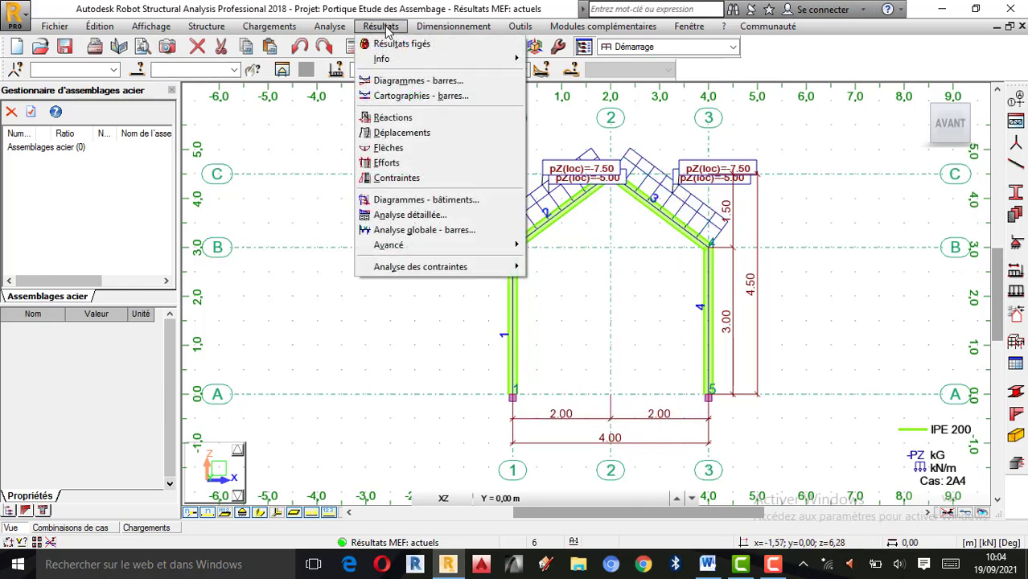
click(431, 81)
click(845, 176)
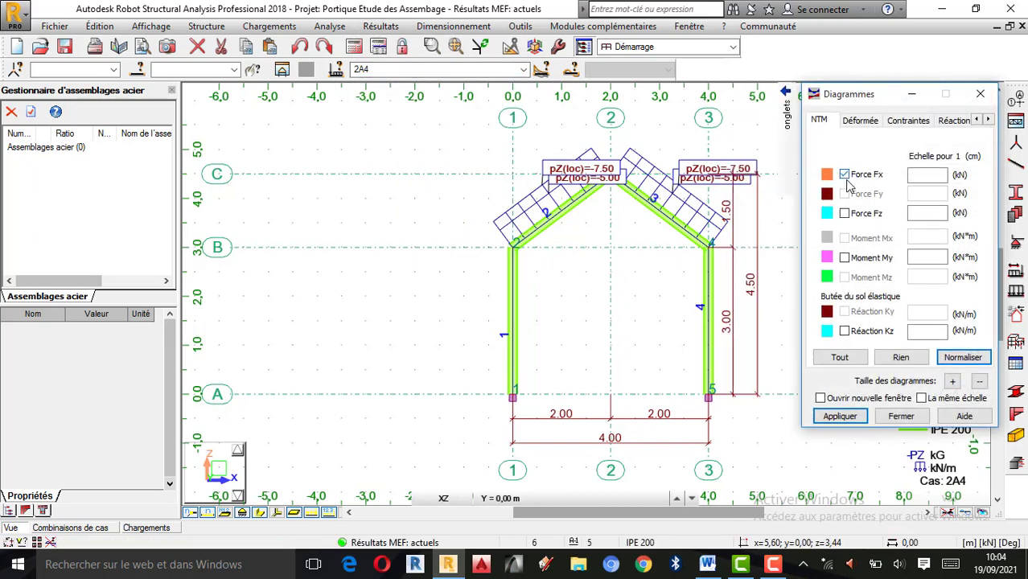
click(840, 416)
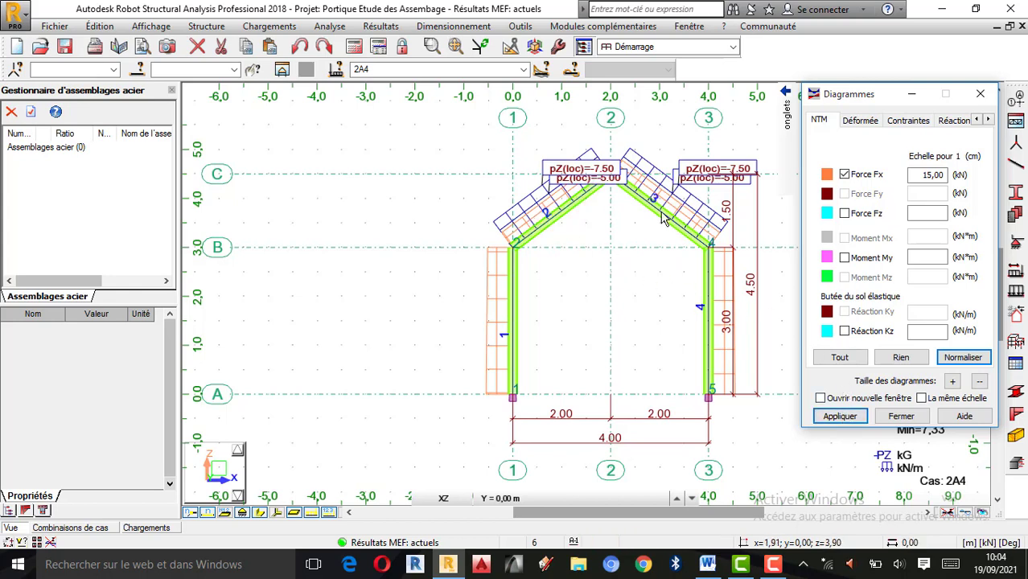
Hide the load symbols and label the Fx diagrams with description values at local extremes, differentiating positive and negative values
click(314, 518)
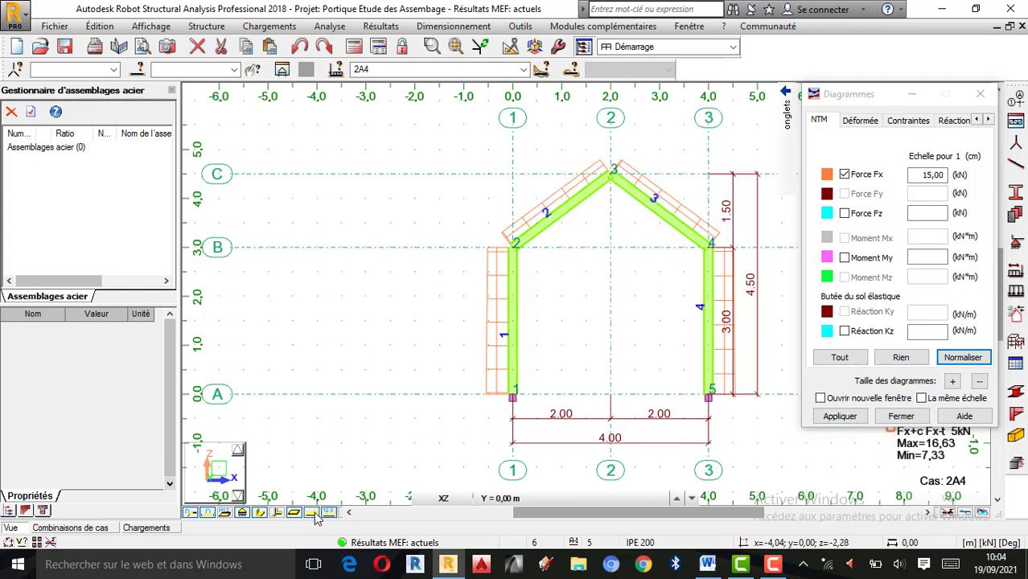
click(314, 513)
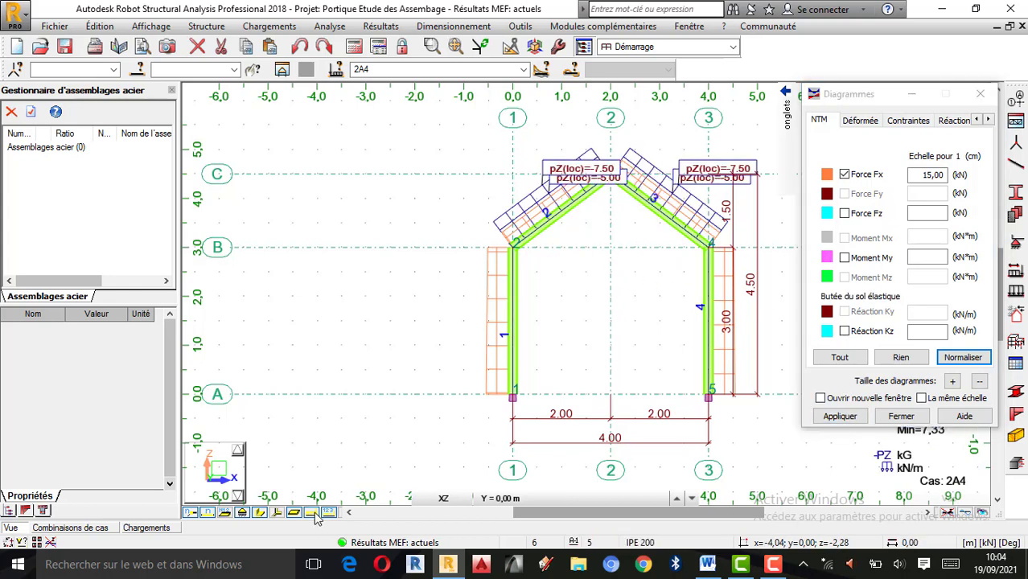
click(988, 119)
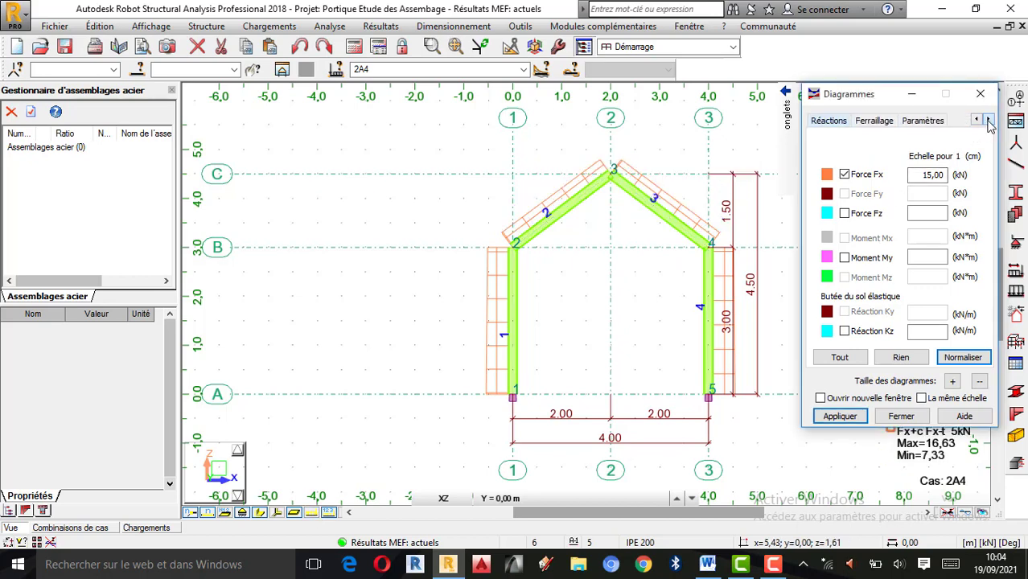
click(930, 125)
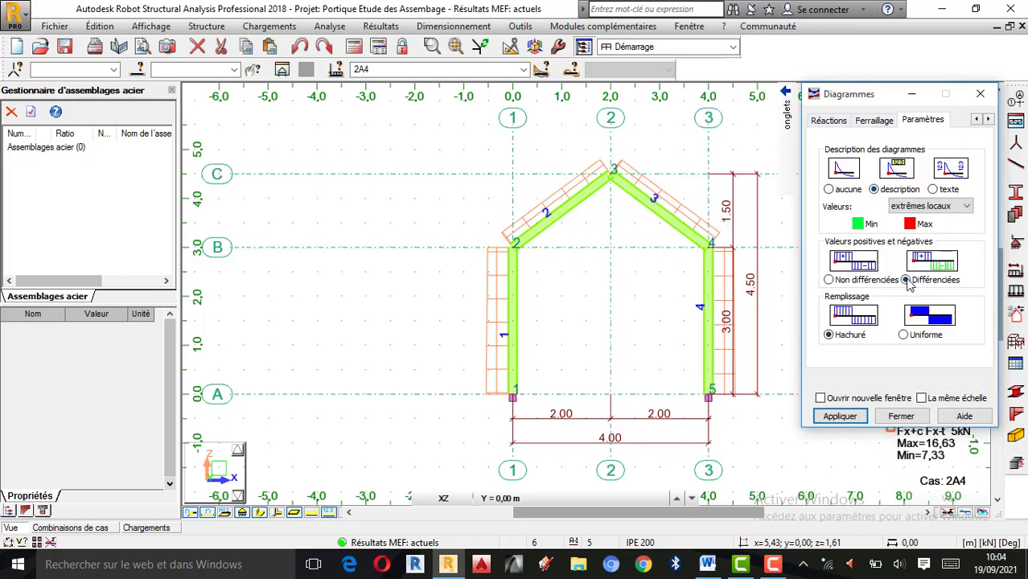
click(840, 416)
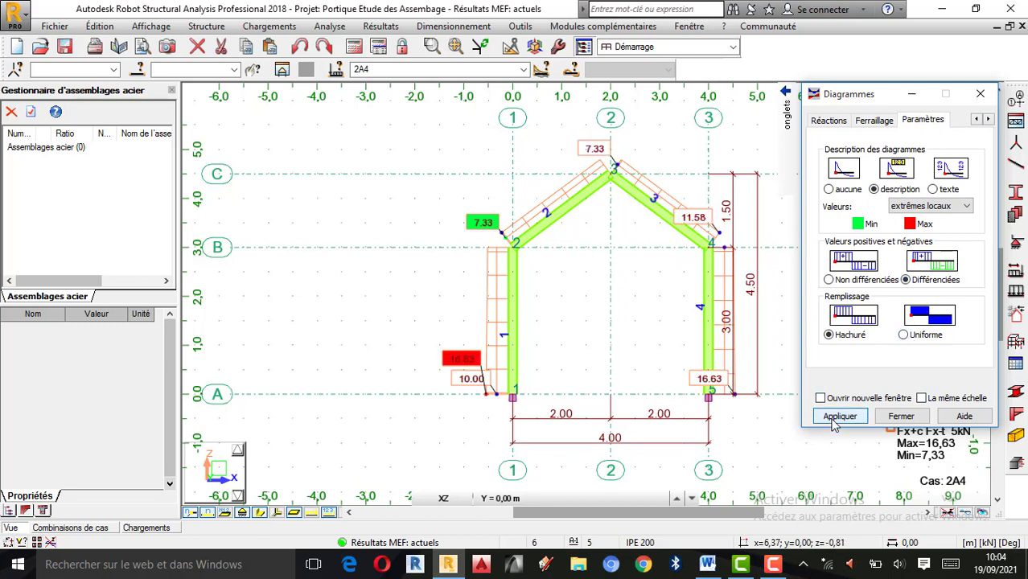
Examine the axial force values labelled along the columns and roof bars, moving the diagram settings clear of the frame
scroll(563, 362, up, 3)
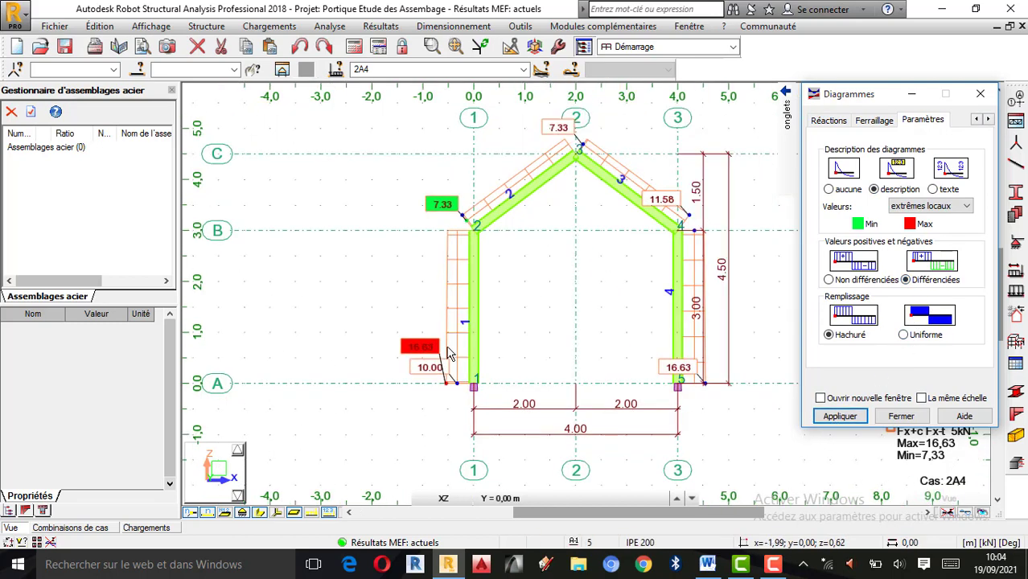
scroll(527, 336, down, 2)
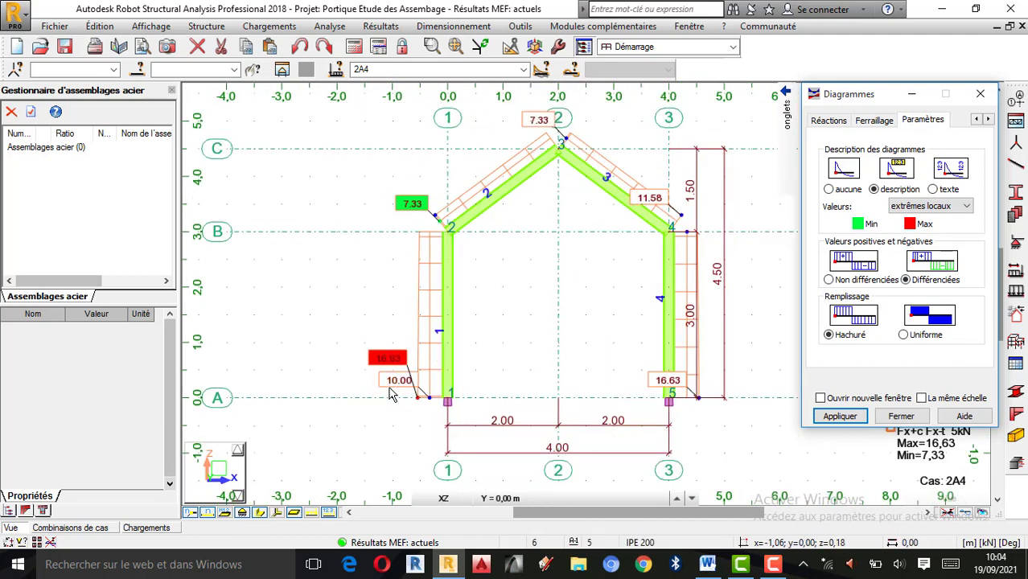
mouse_move(784, 103)
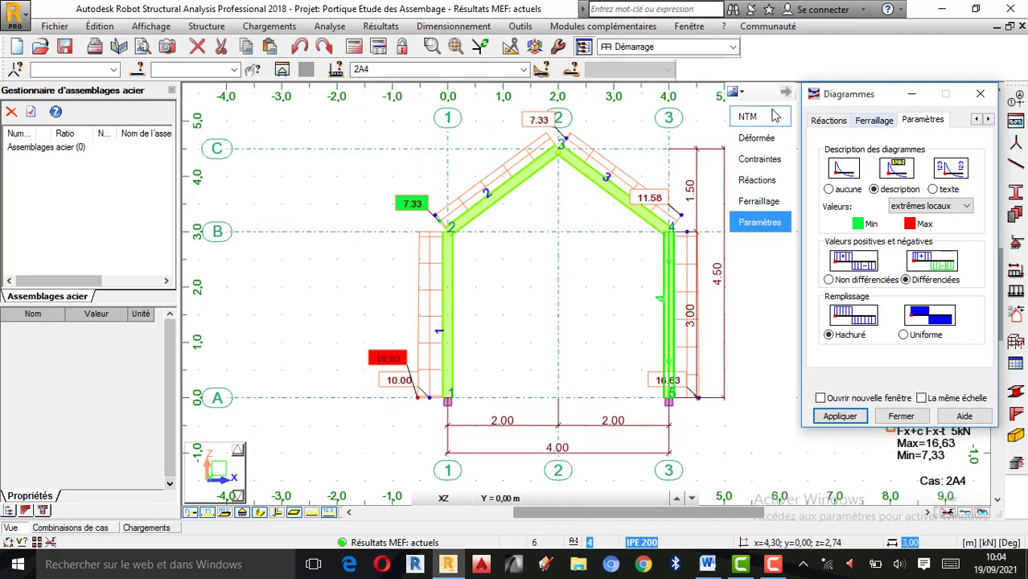
drag(848, 96, 806, 83)
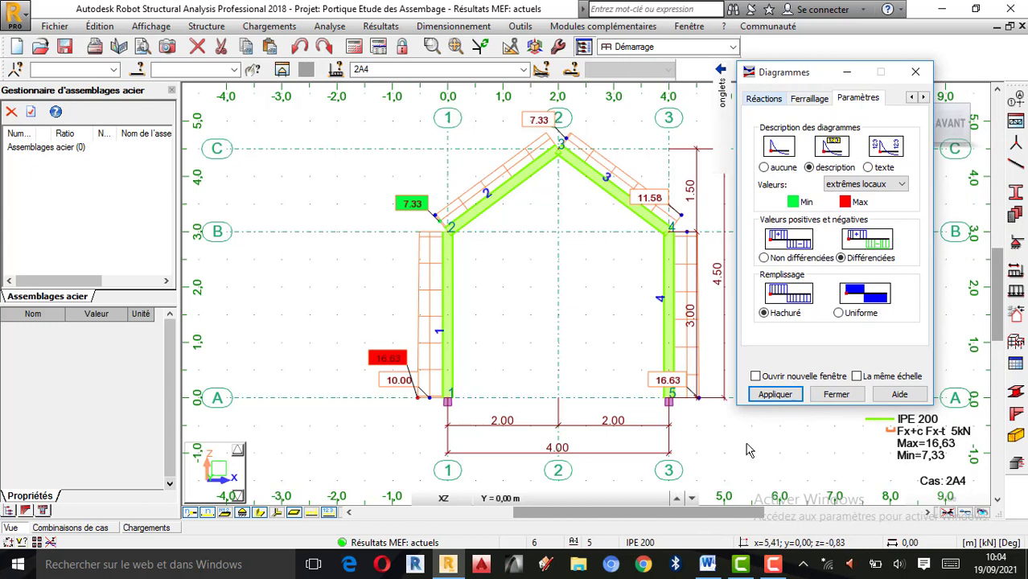
drag(779, 83, 883, 110)
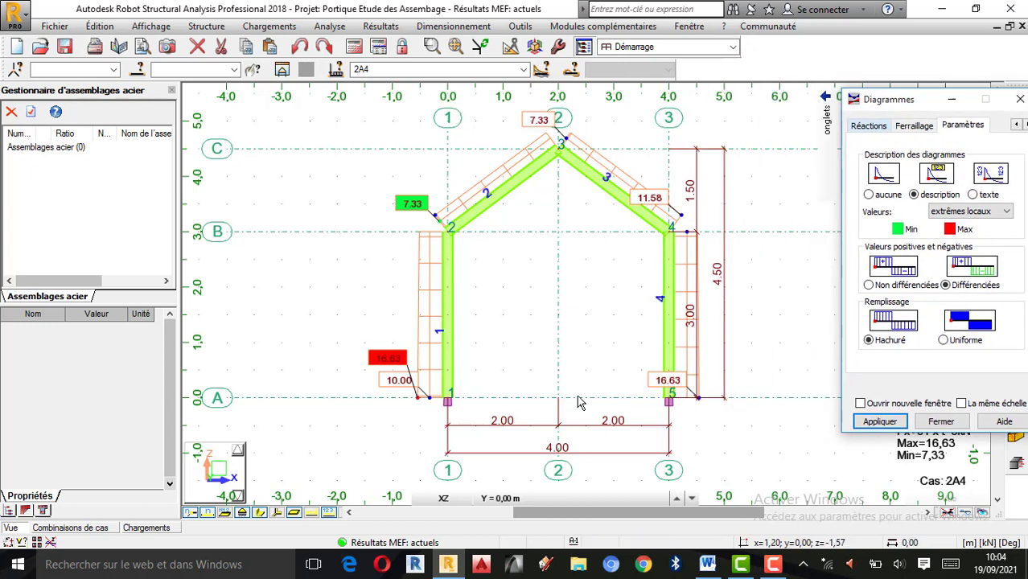
scroll(459, 419, up, 2)
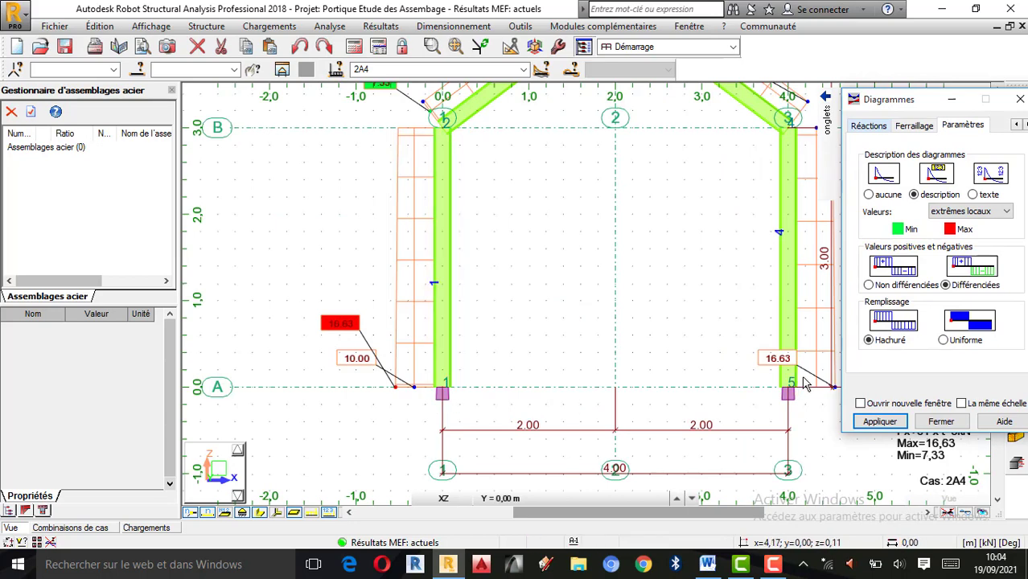
scroll(651, 430, down, 2)
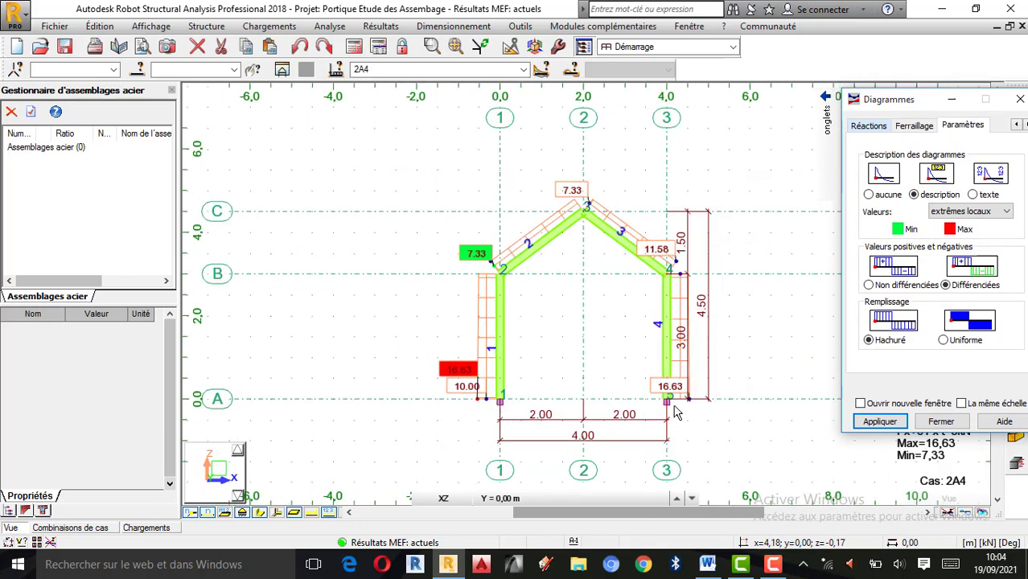
scroll(676, 413, up, 1)
drag(890, 98, 834, 96)
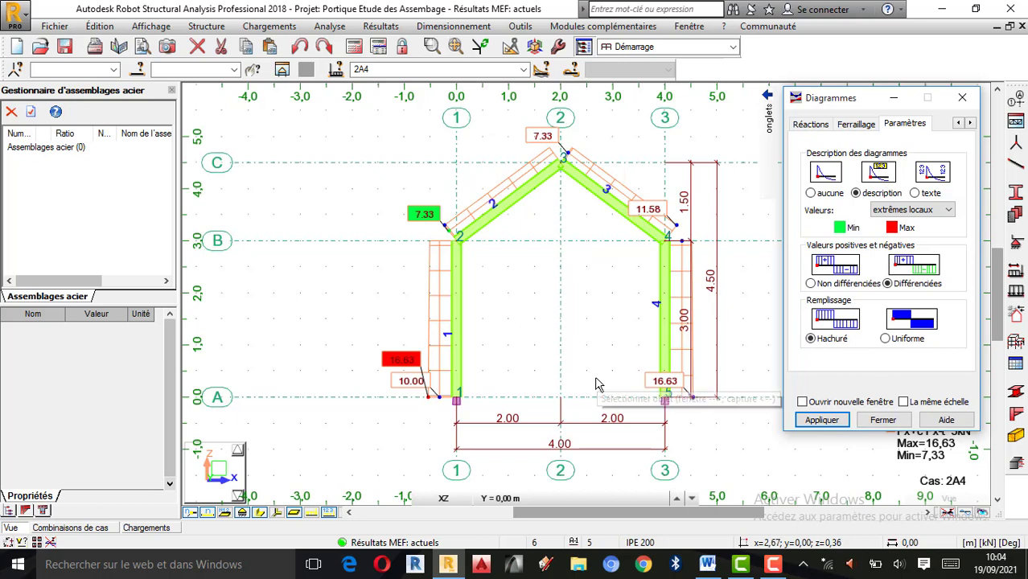
scroll(473, 416, up, 1)
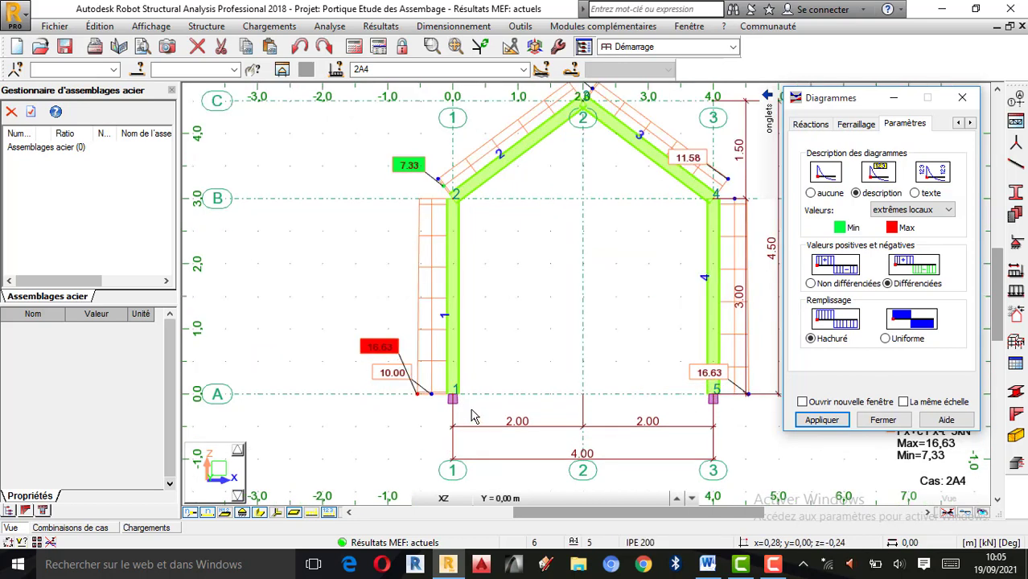
Select node 1 at the foot of column 1, where it meets its support
drag(476, 406, 434, 375)
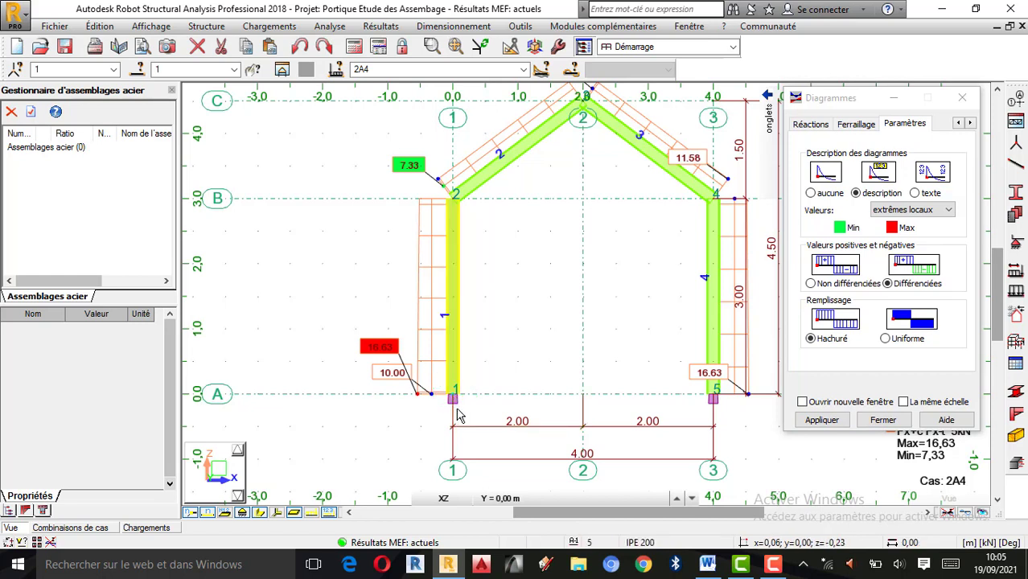
scroll(469, 406, up, 2)
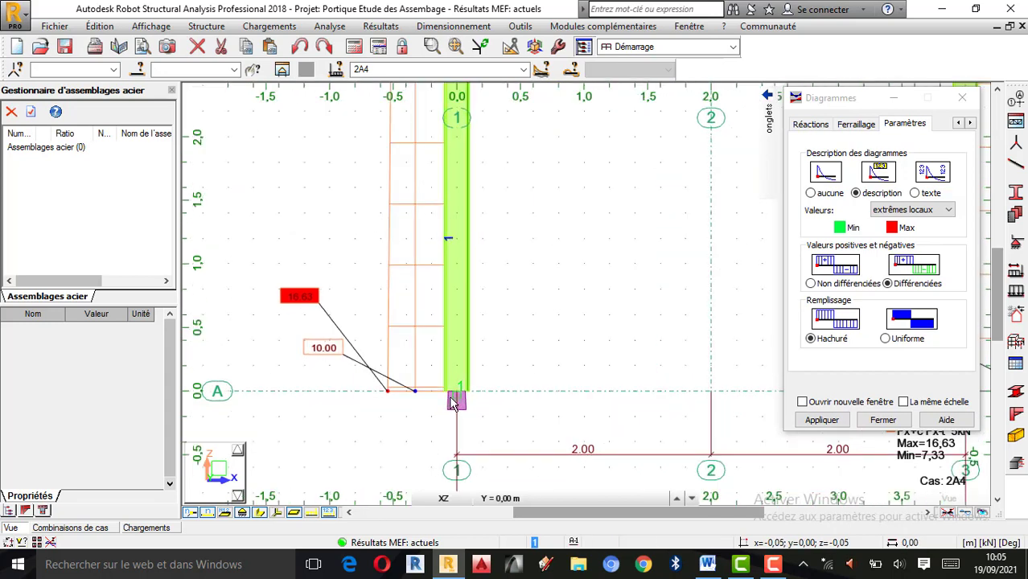
scroll(462, 405, up, 1)
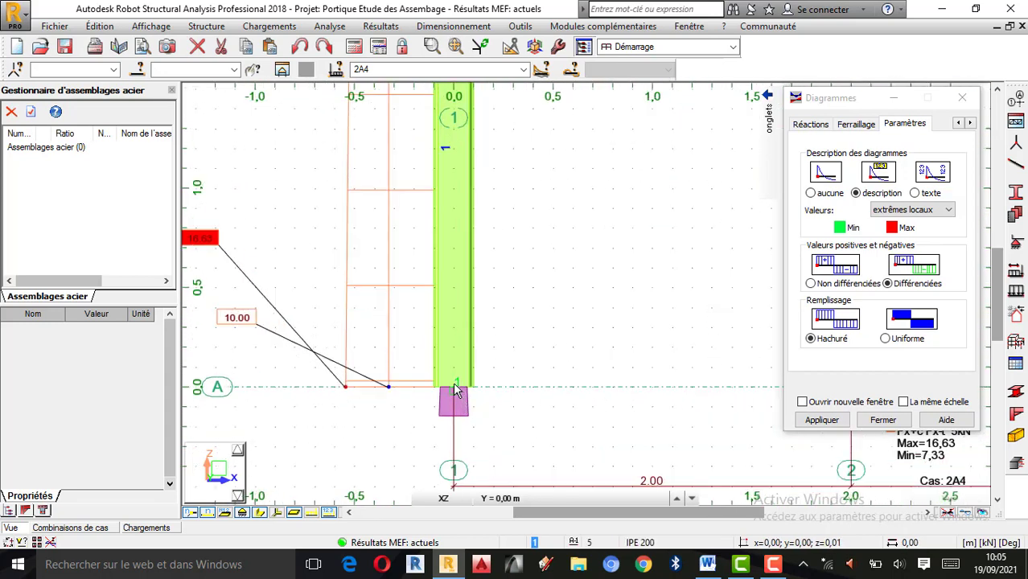
scroll(458, 386, up, 2)
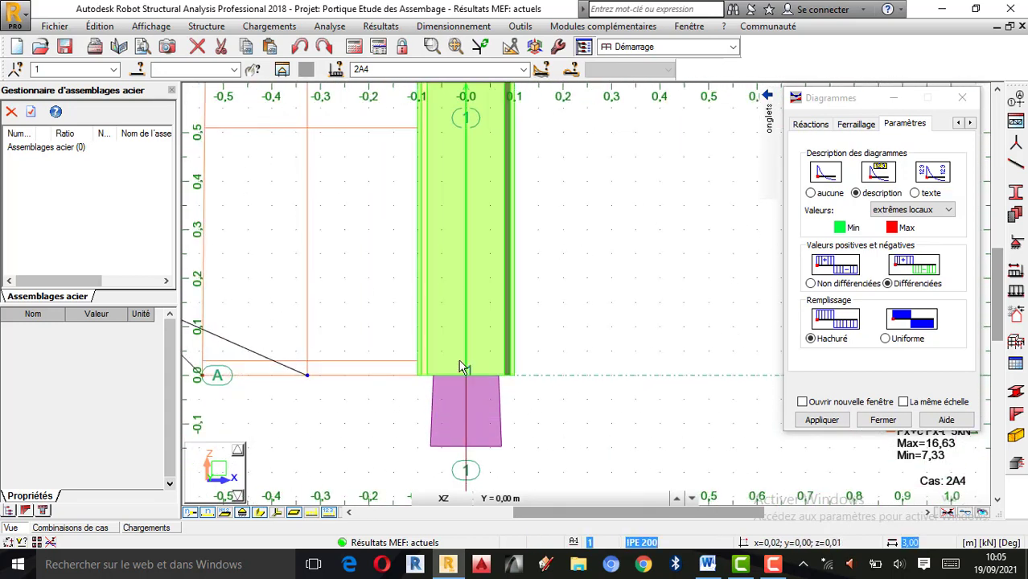
scroll(450, 376, down, 3)
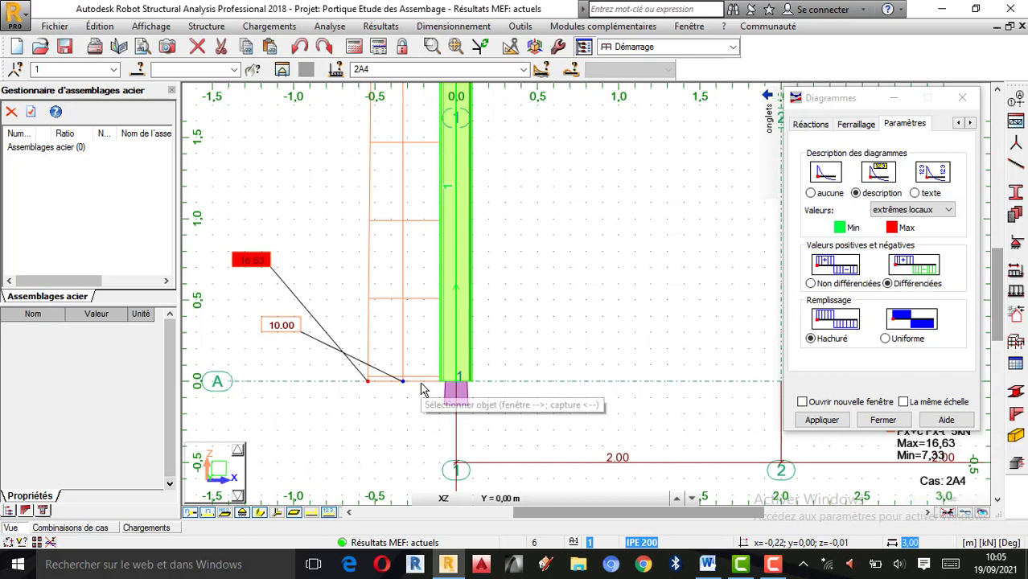
scroll(417, 443, up, 2)
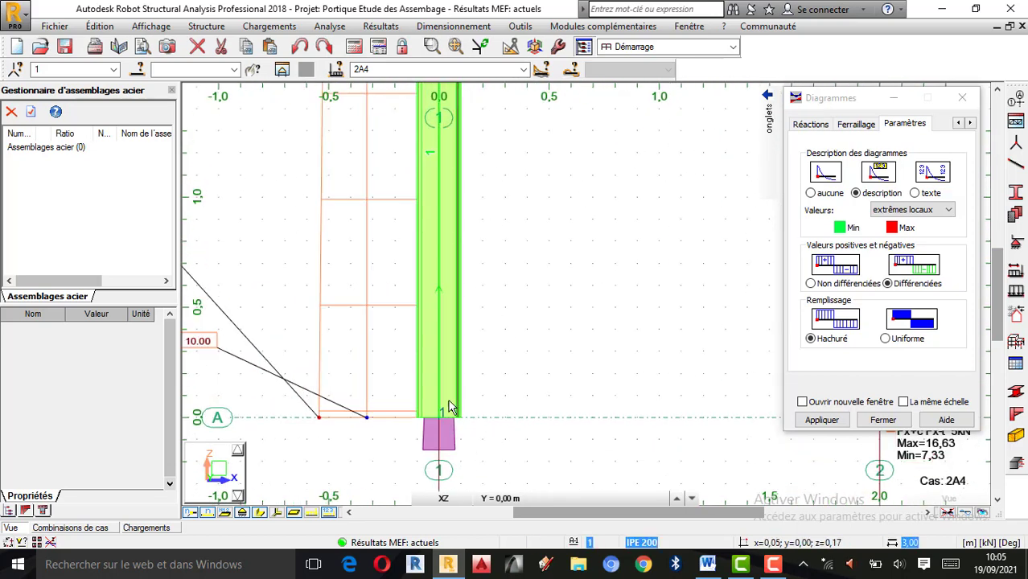
Start the steel connection design and create a fixed column base connection (Pied de poteau encastré)
click(458, 27)
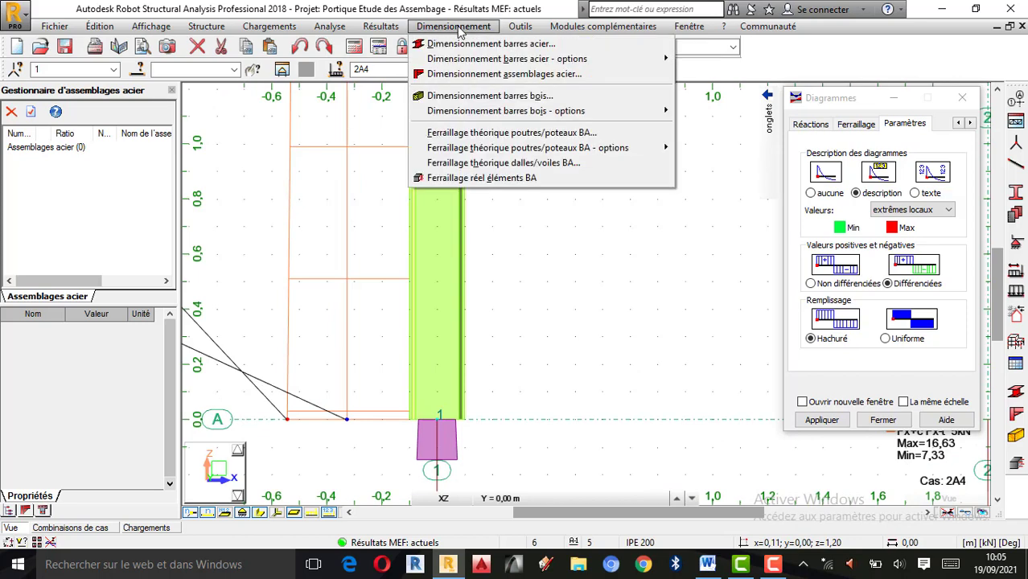
click(473, 74)
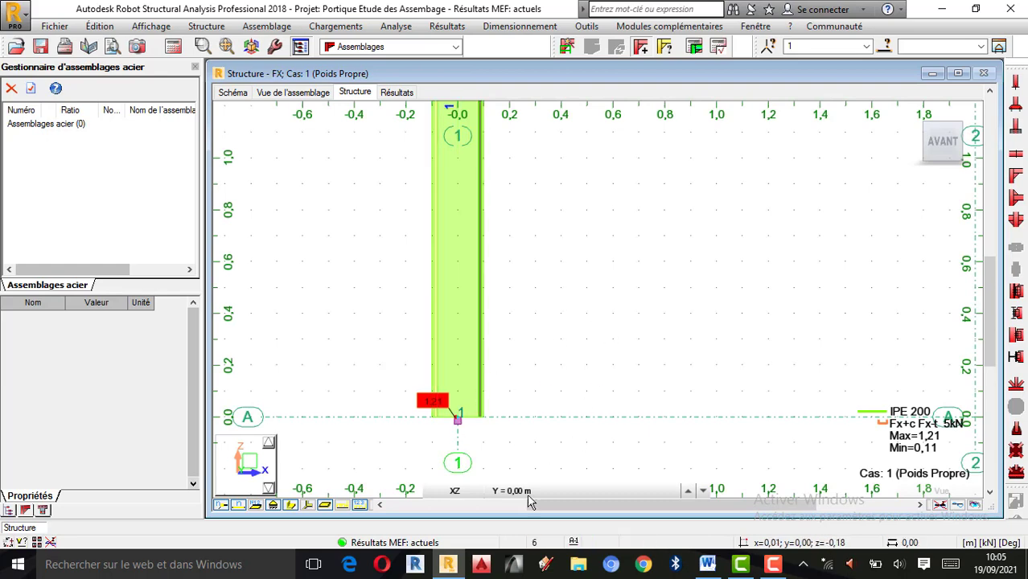
click(803, 568)
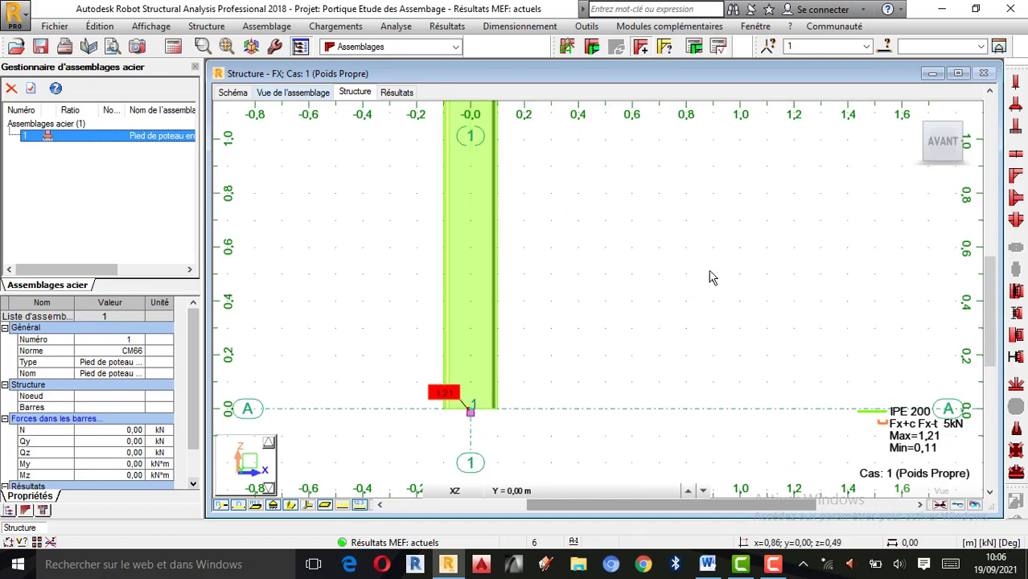
click(1016, 107)
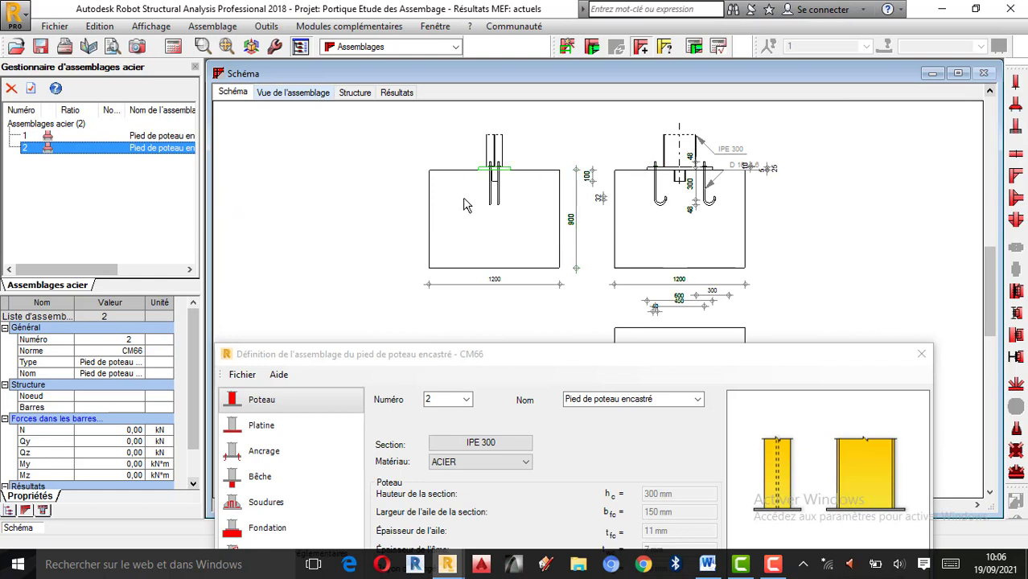
Examine the column base connection in its dimensioned schematic and 3D assembly view, and return to the structure view
scroll(547, 212, up, 1)
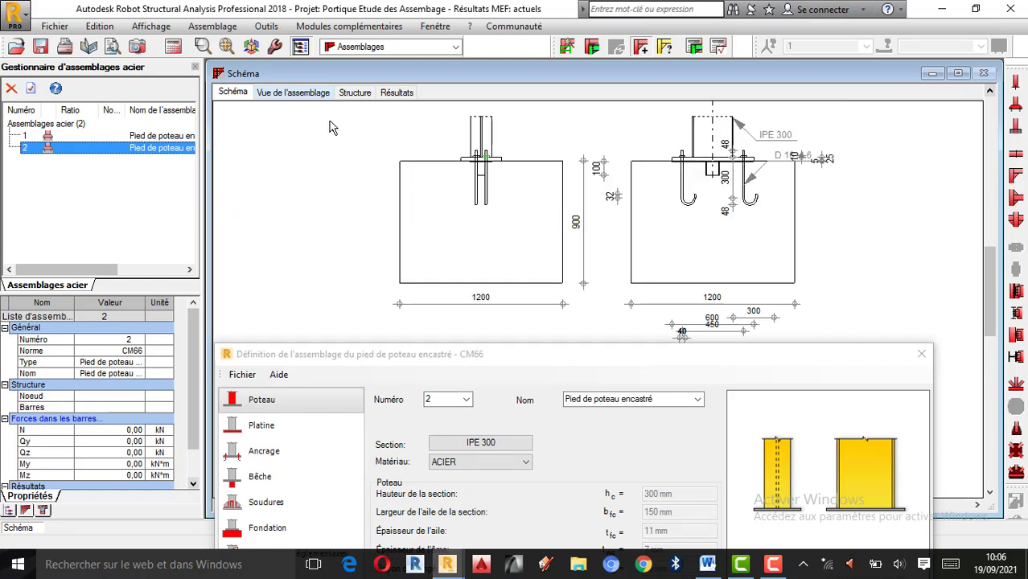
click(295, 94)
scroll(587, 113, down, 4)
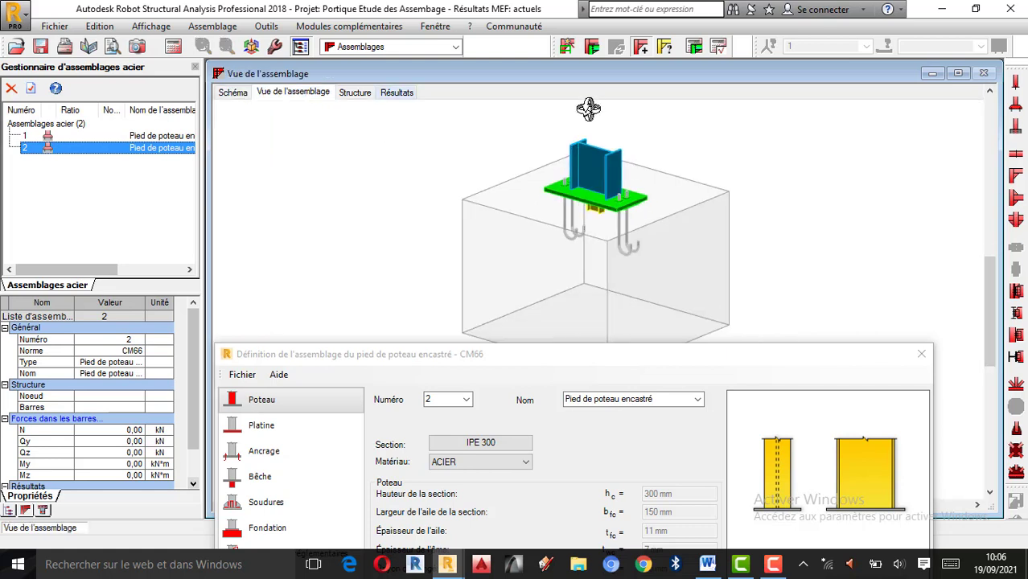
shift+middle_drag(602, 185, 558, 143)
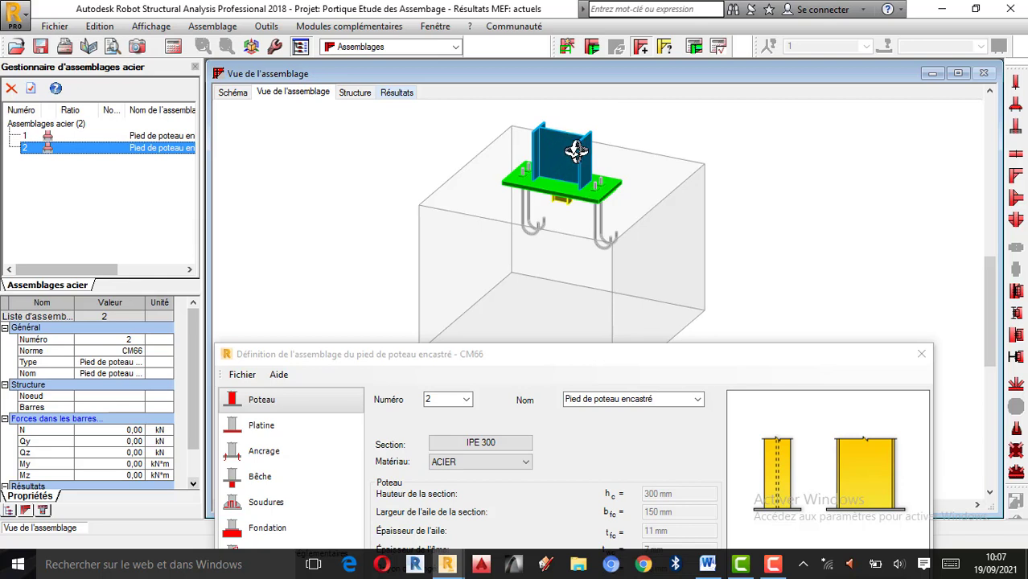
scroll(567, 157, down, 2)
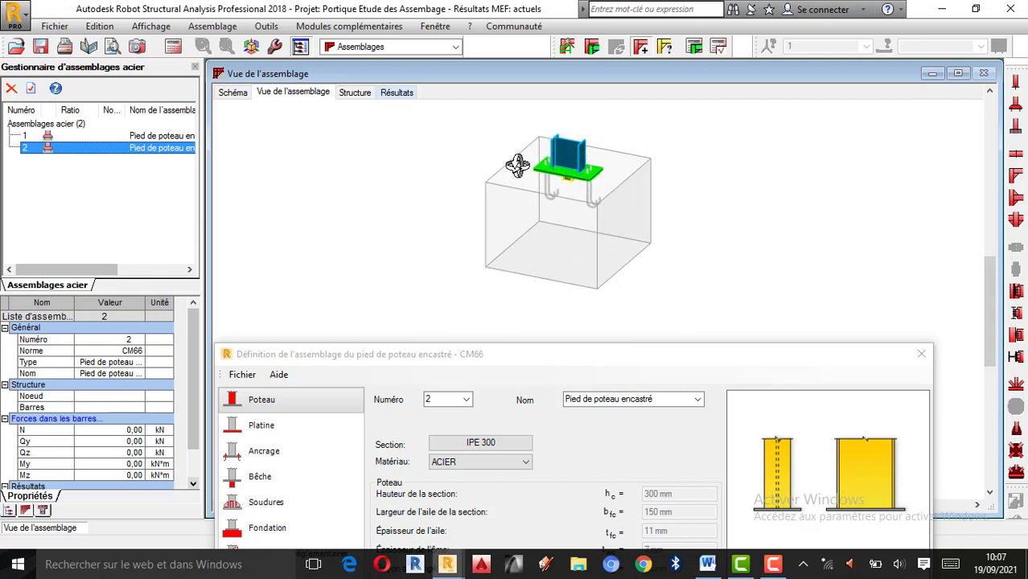
click(233, 93)
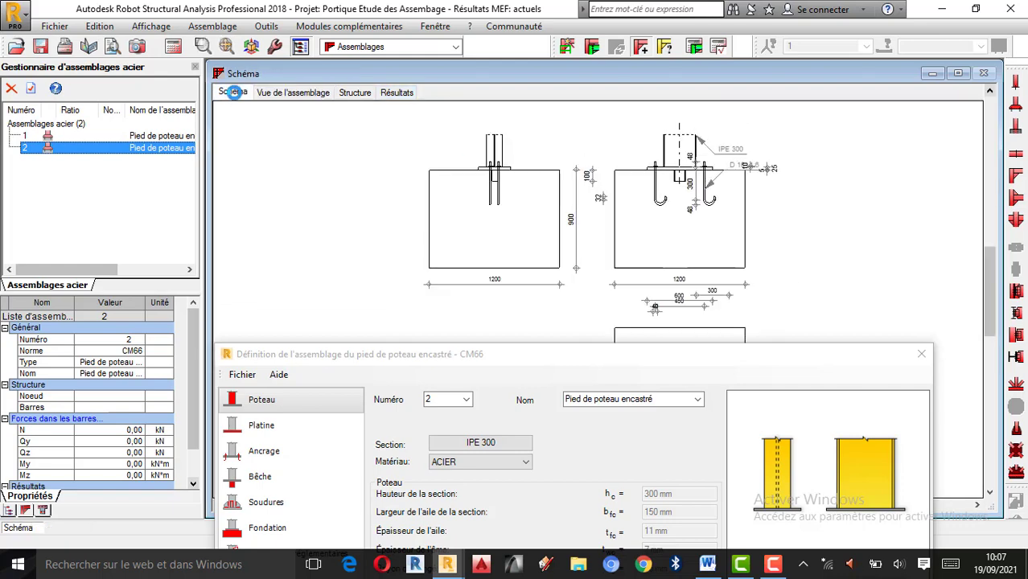
scroll(564, 217, down, 1)
scroll(636, 201, down, 1)
scroll(632, 193, up, 3)
scroll(643, 192, down, 1)
scroll(668, 195, up, 3)
scroll(684, 241, down, 1)
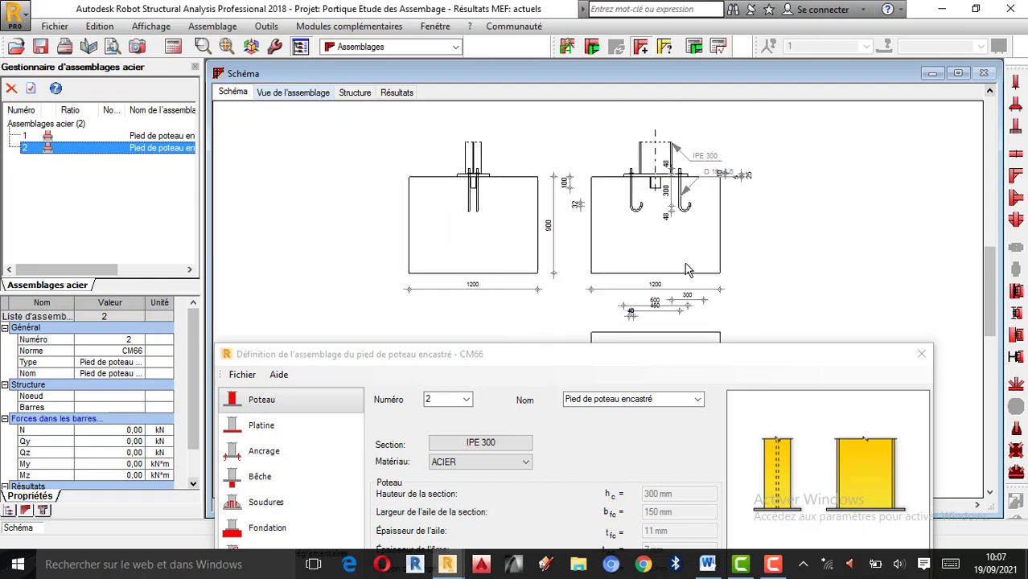
click(290, 94)
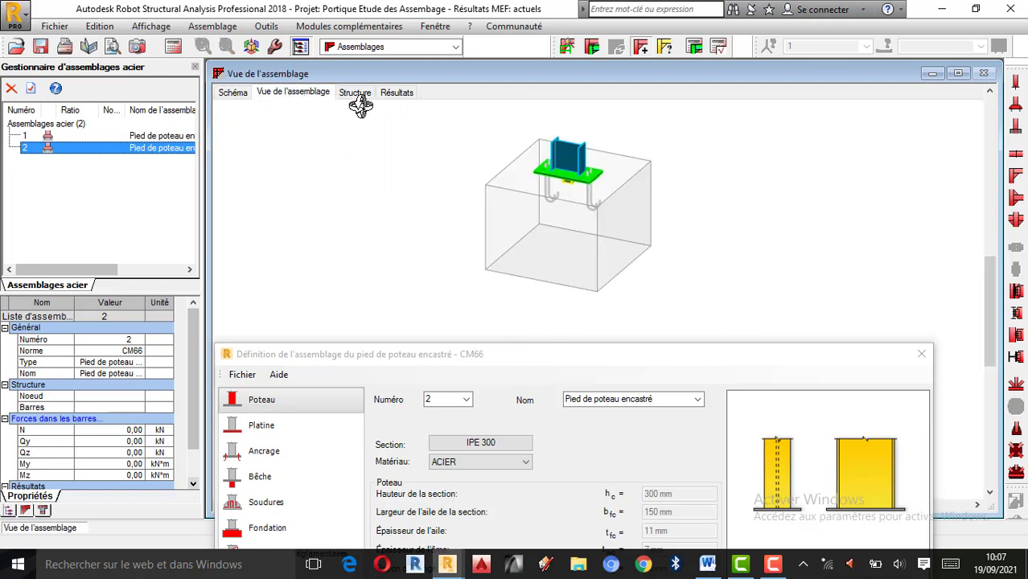
click(355, 93)
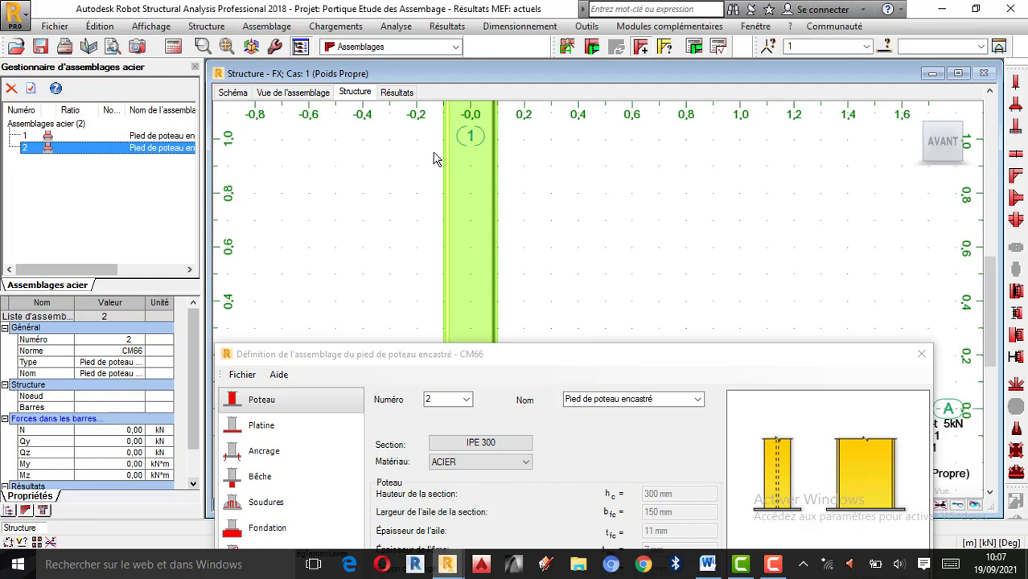
Examine the column base connection at node 1 in the structure, results, 3D assembly and dimensioned schematic views
scroll(523, 142, down, 4)
scroll(515, 213, up, 6)
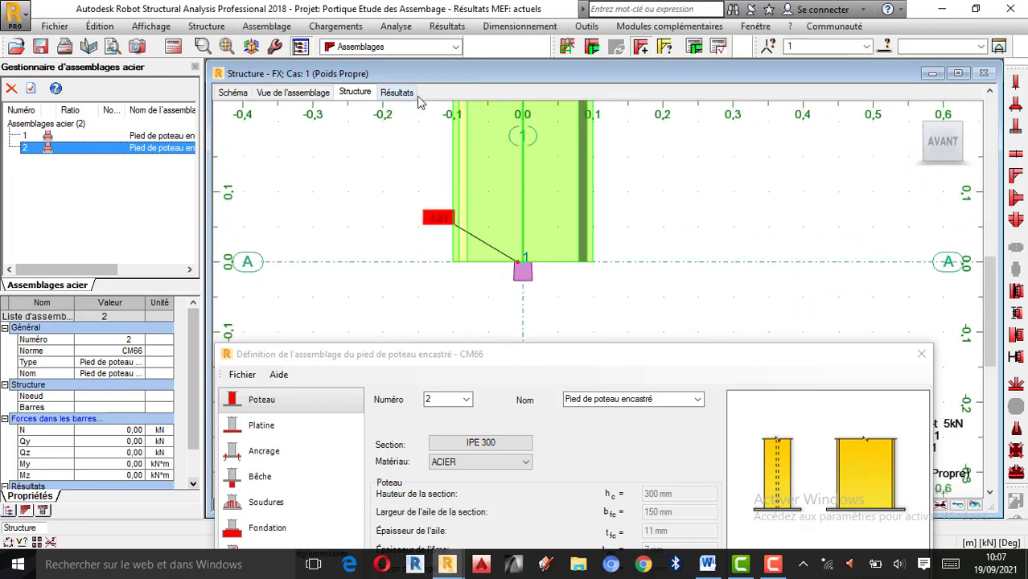
click(397, 93)
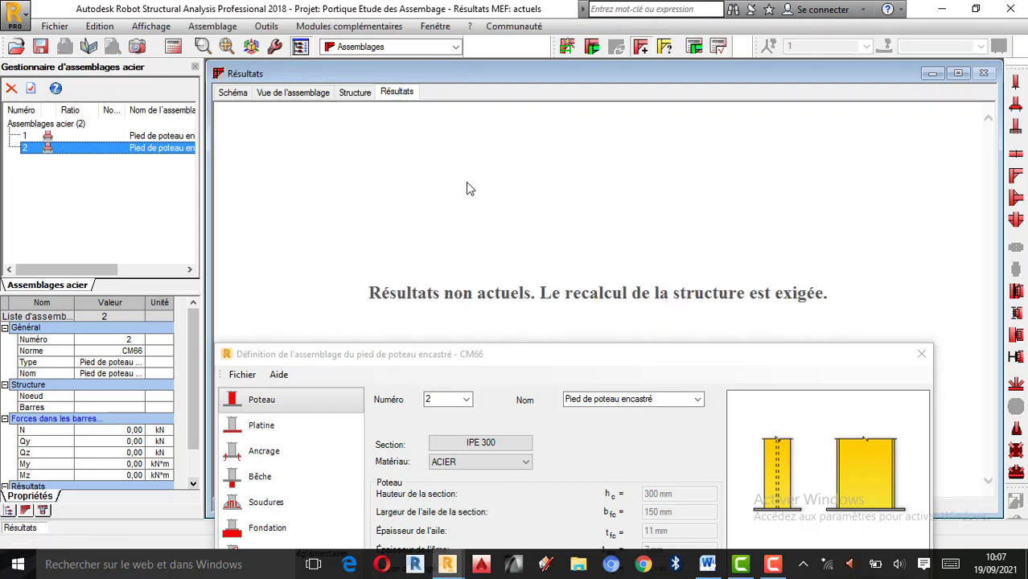
click(304, 93)
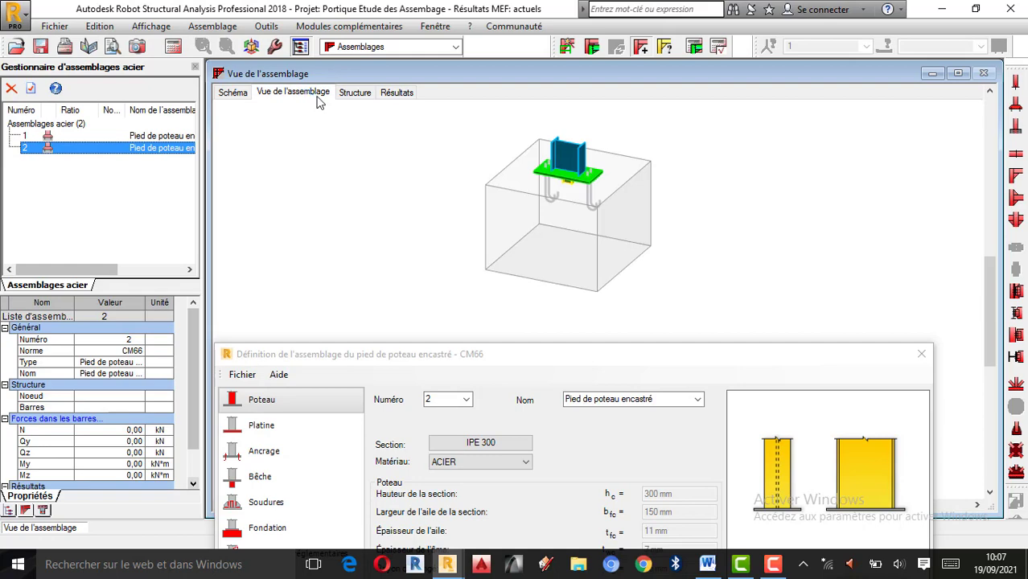
click(356, 93)
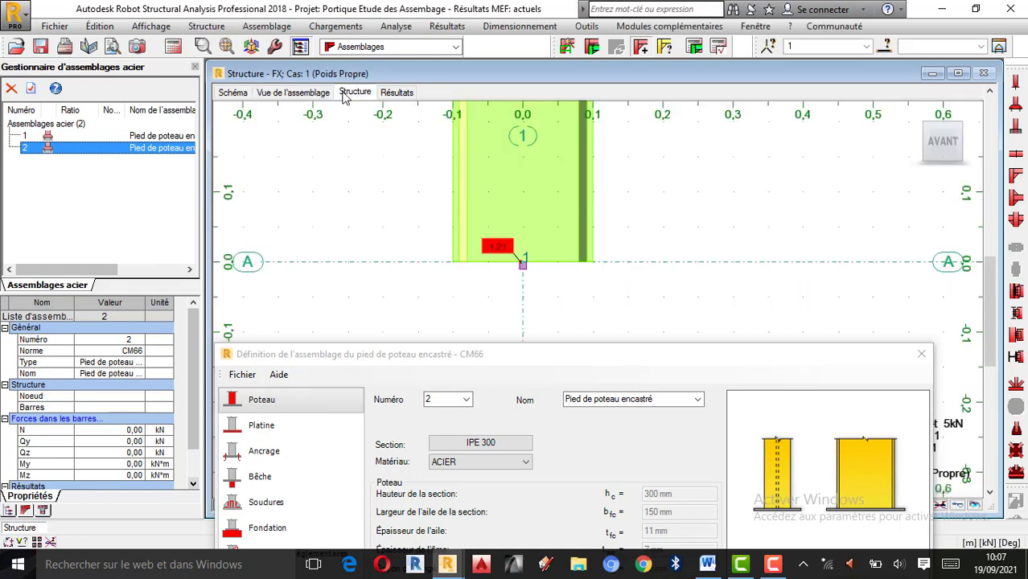
click(306, 94)
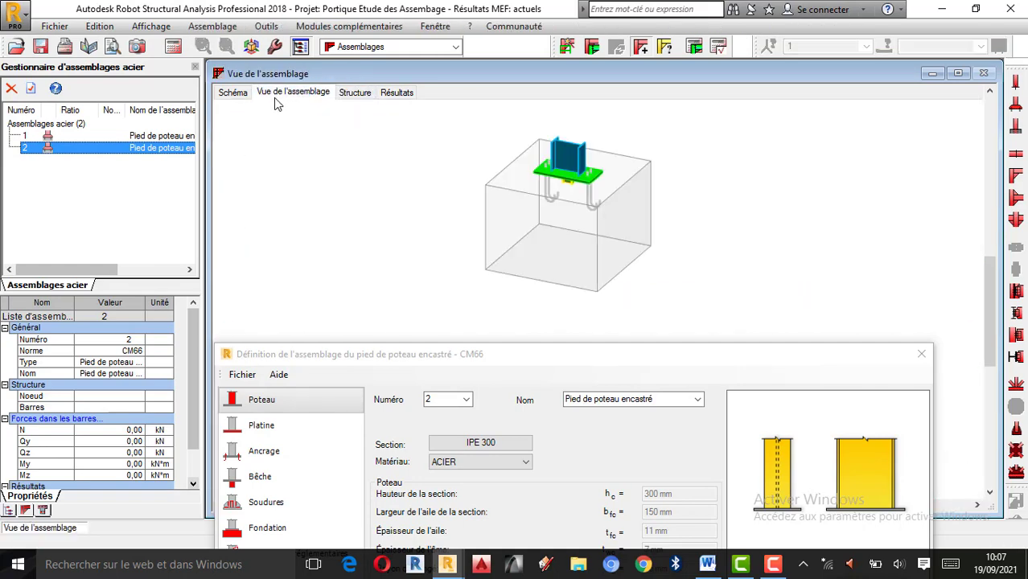
click(234, 93)
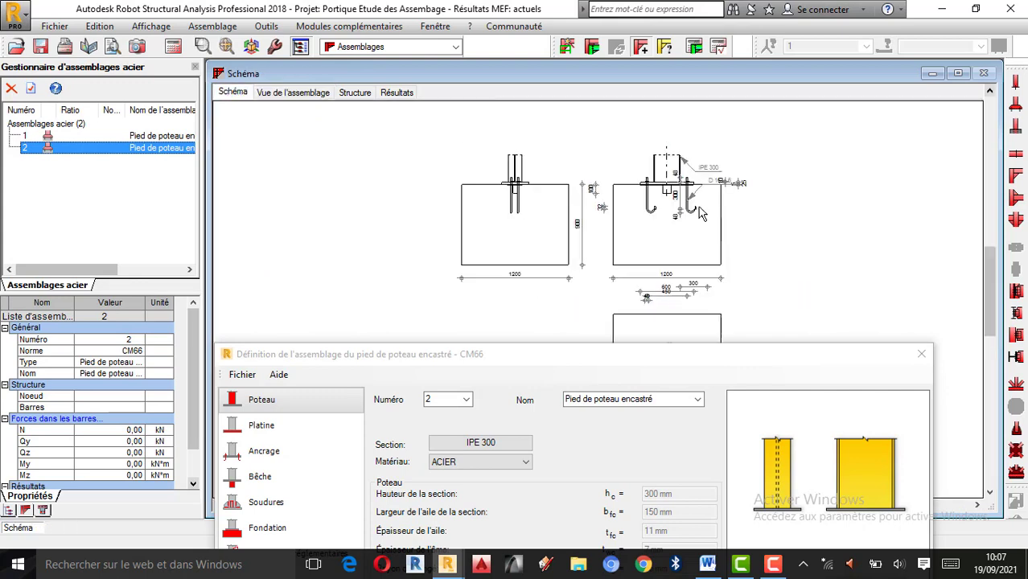
scroll(721, 229, up, 2)
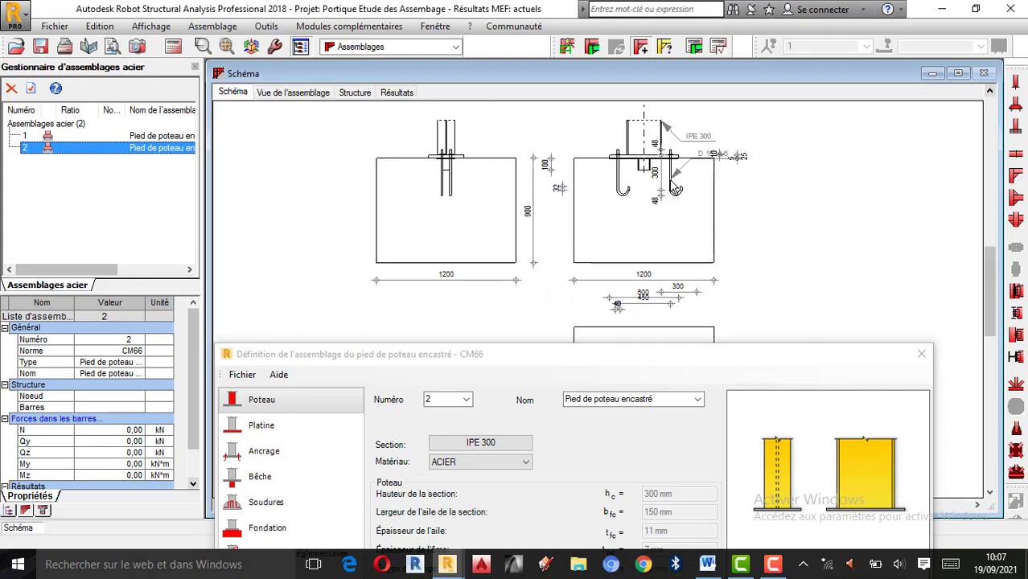
scroll(678, 187, down, 1)
scroll(610, 230, down, 1)
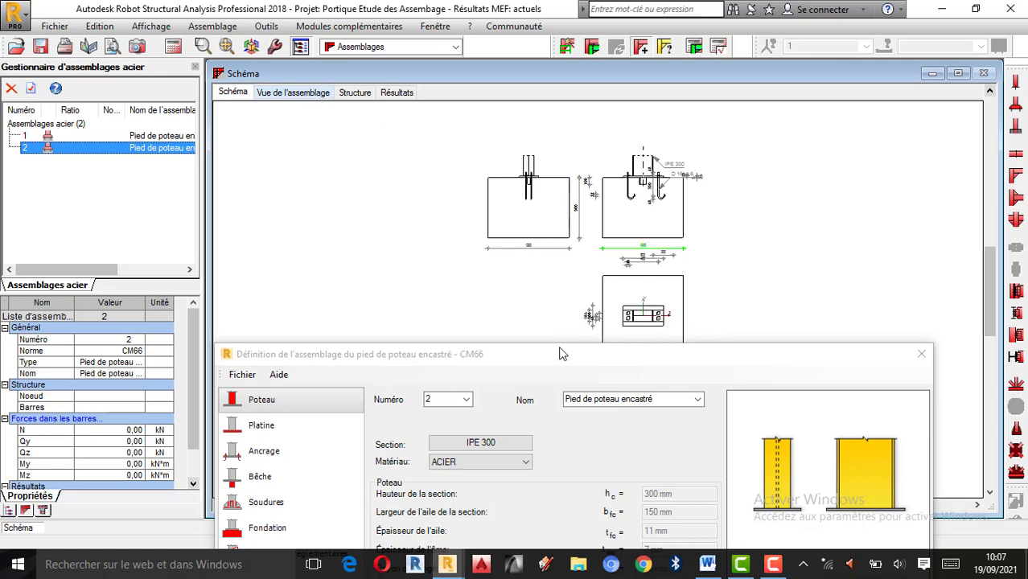
Set the column section of the fixed base connection to IPE 200
drag(541, 352, 556, 175)
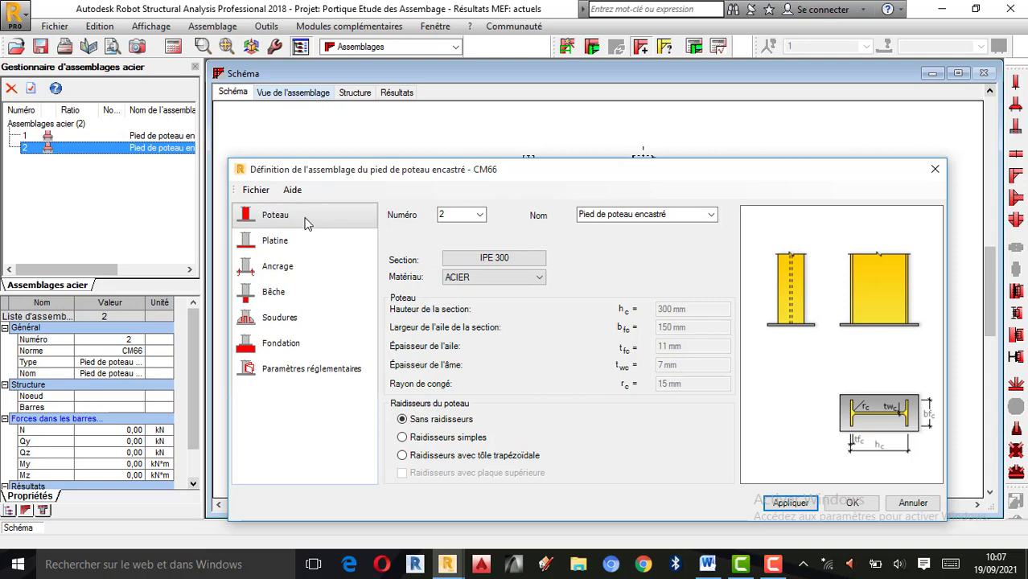
drag(428, 176, 419, 259)
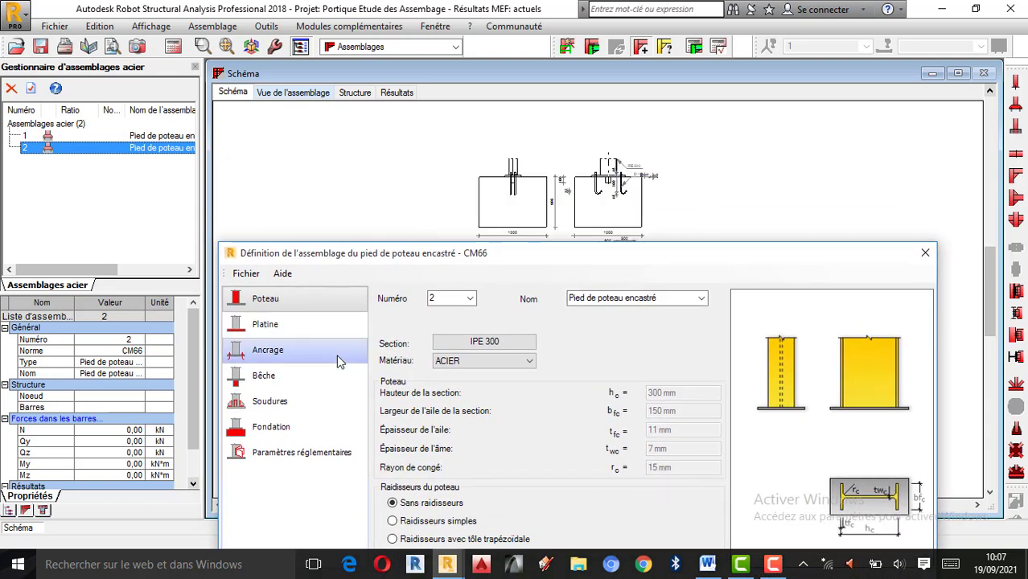
click(471, 300)
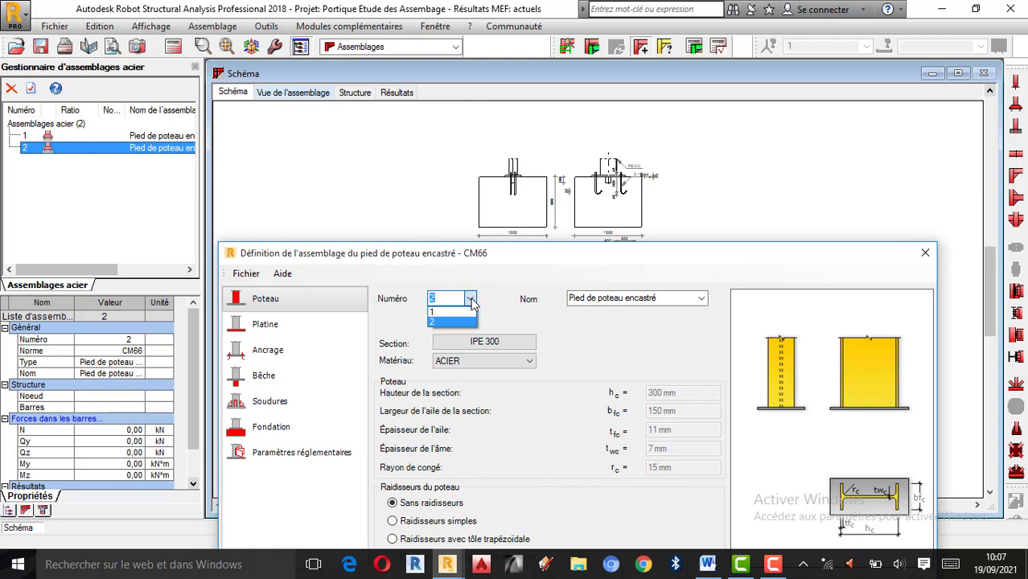
click(440, 312)
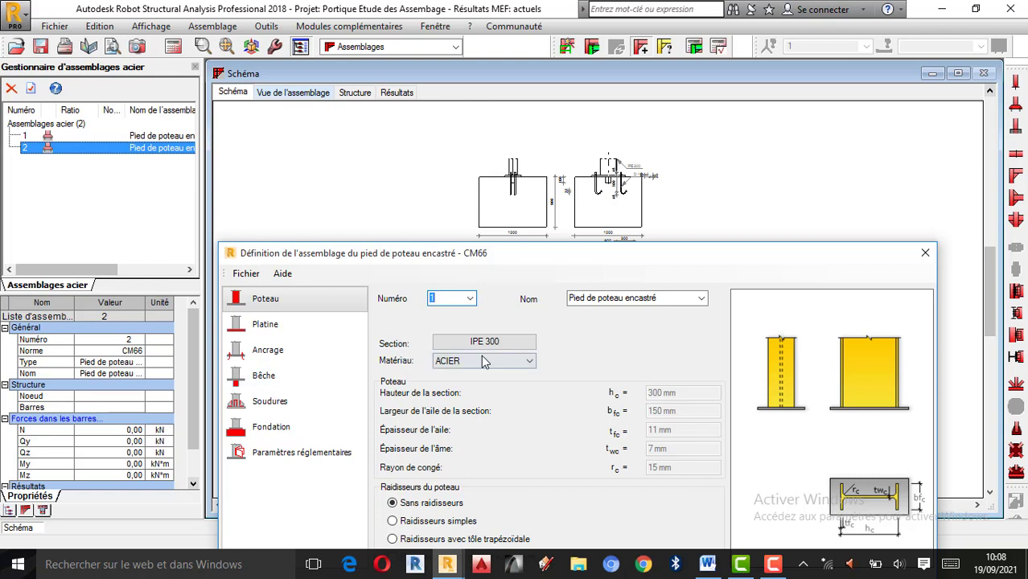
click(513, 342)
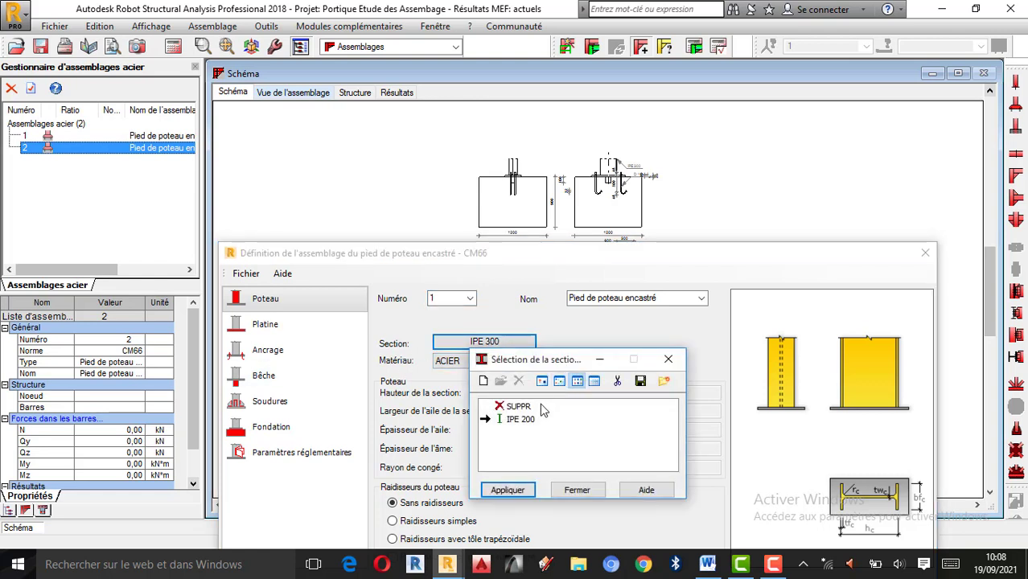
click(520, 420)
click(508, 490)
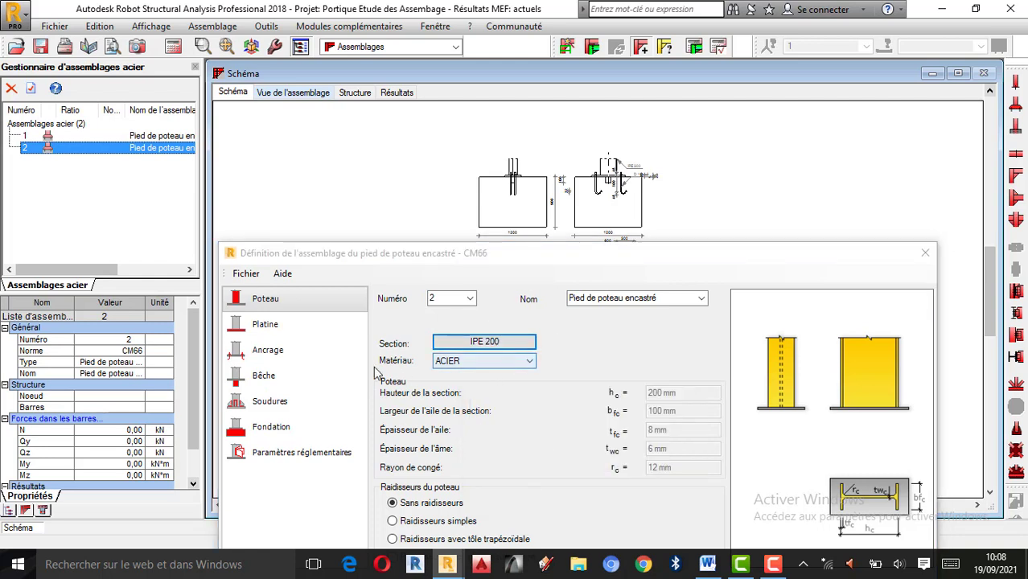
Choose ACIER as the column material from the steel grades and dismiss the system protection notification
click(513, 362)
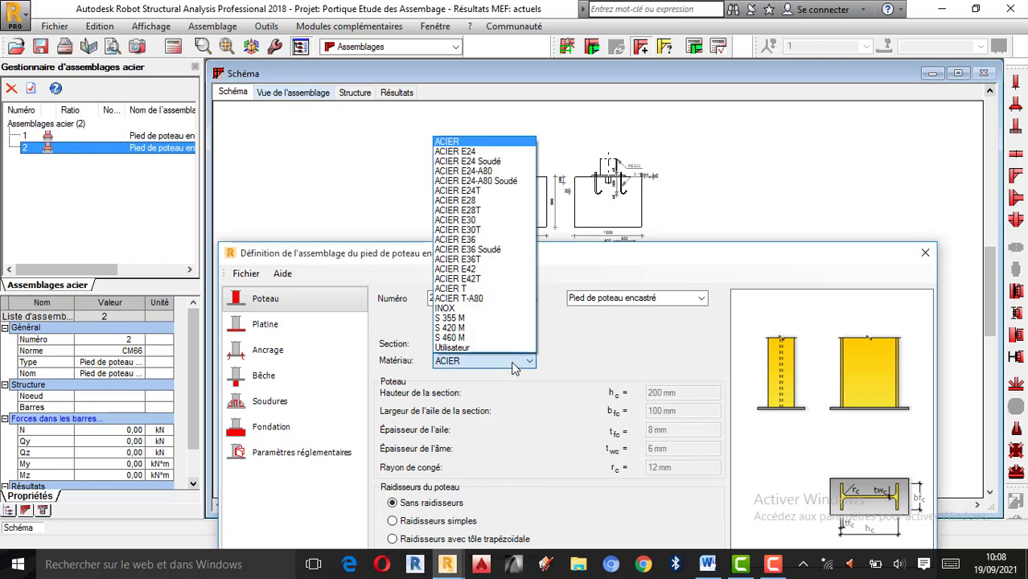
click(514, 363)
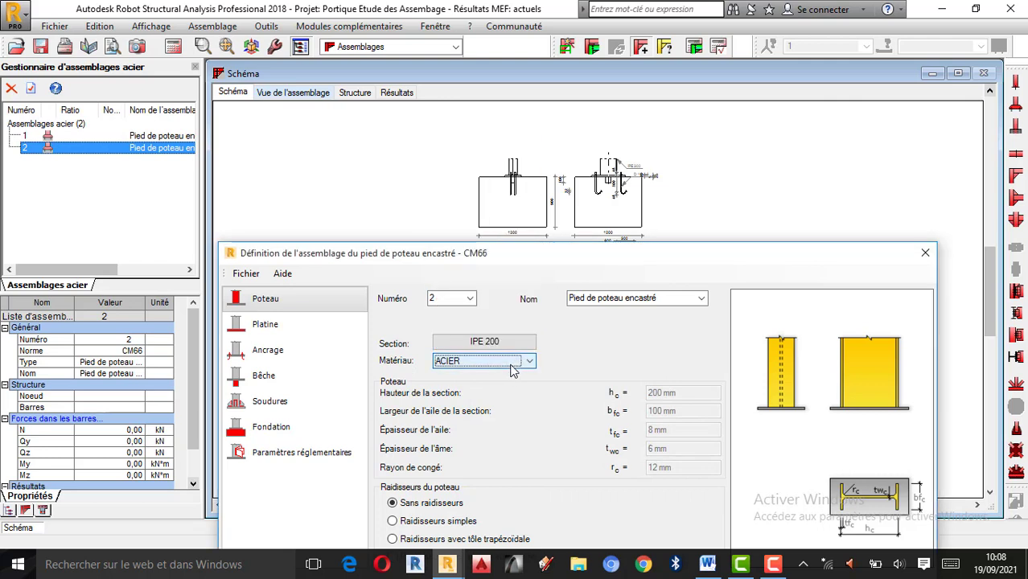
click(517, 363)
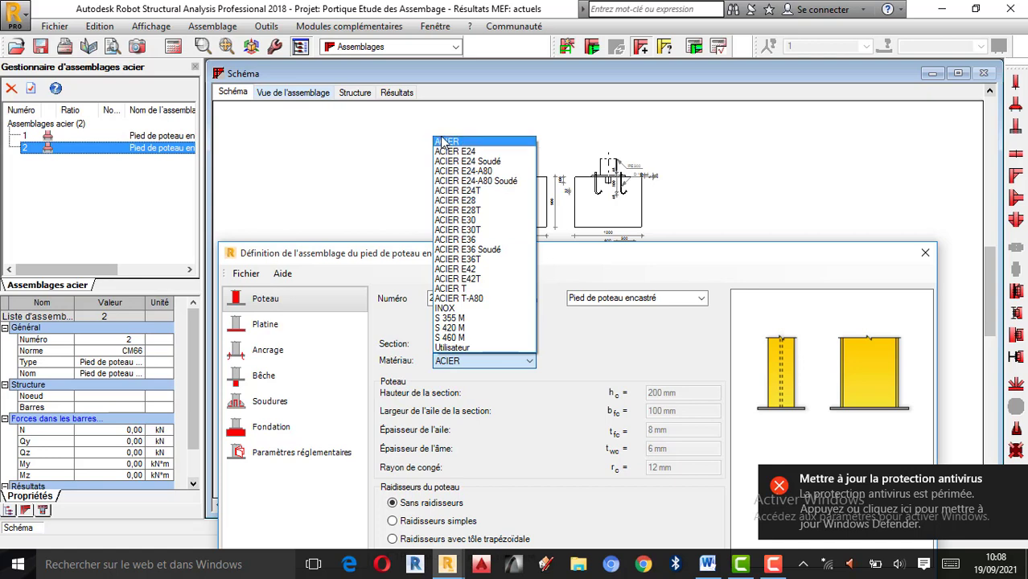
click(466, 142)
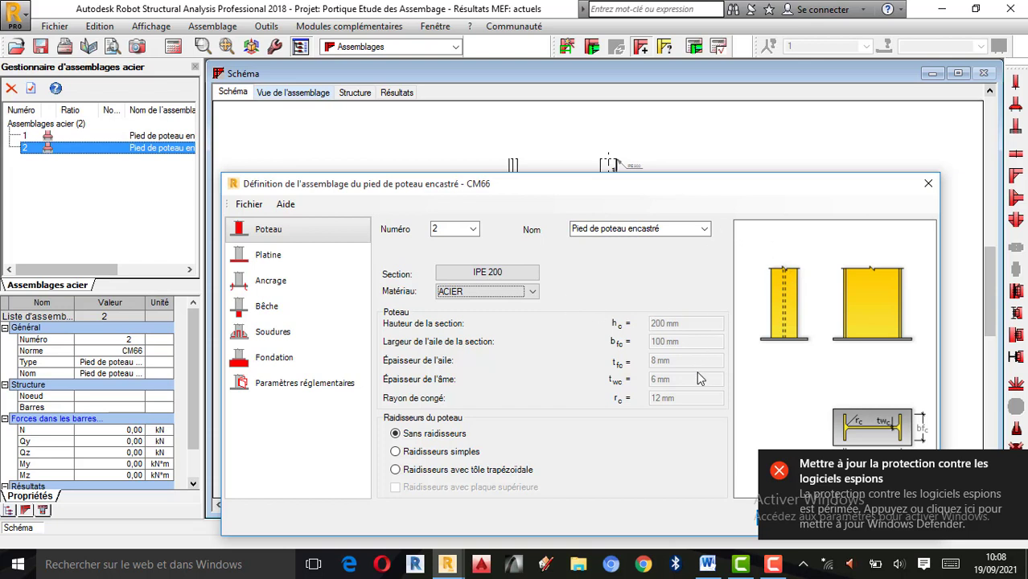
click(1013, 465)
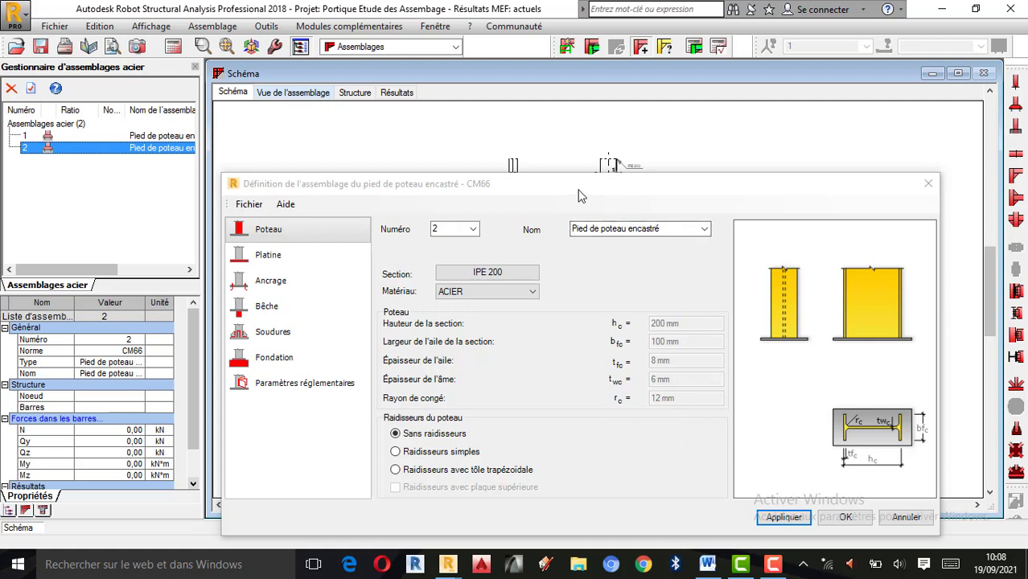
Compare the simple and trapezoidal-plate stiffener options, and give the column simple stiffeners (Raidisseurs simples)
click(293, 92)
scroll(574, 141, down, 4)
scroll(575, 153, up, 2)
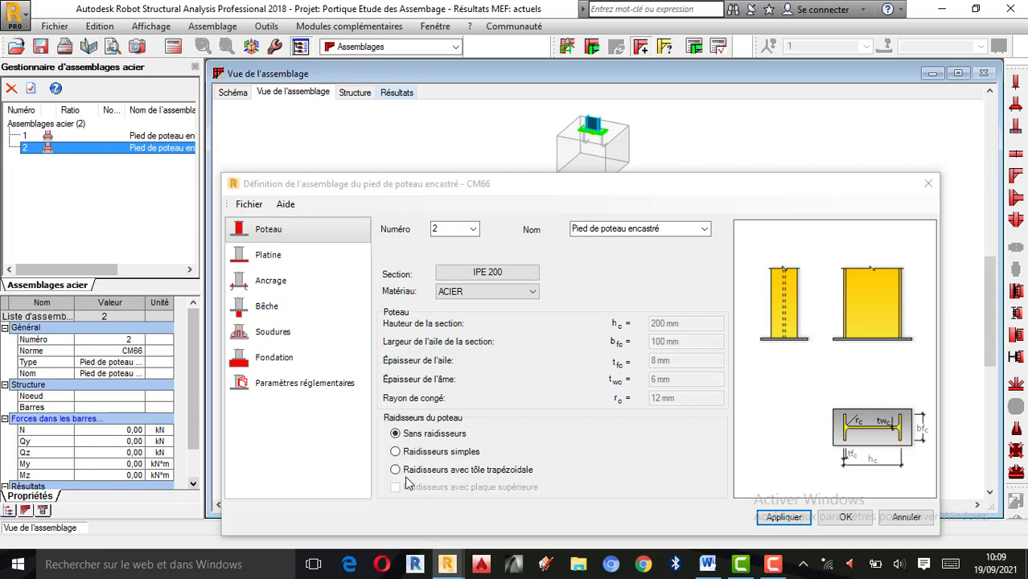
click(418, 456)
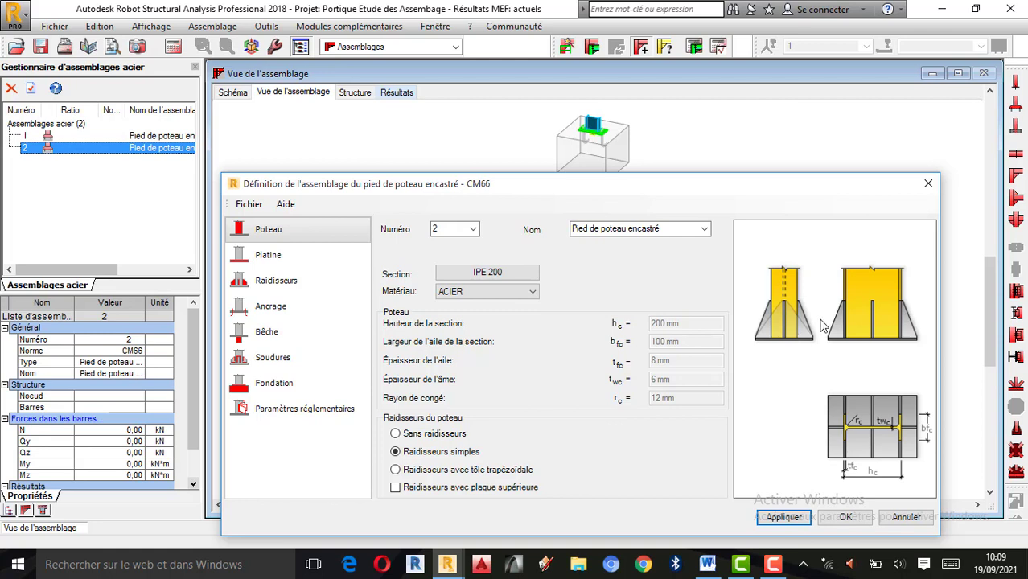
click(396, 471)
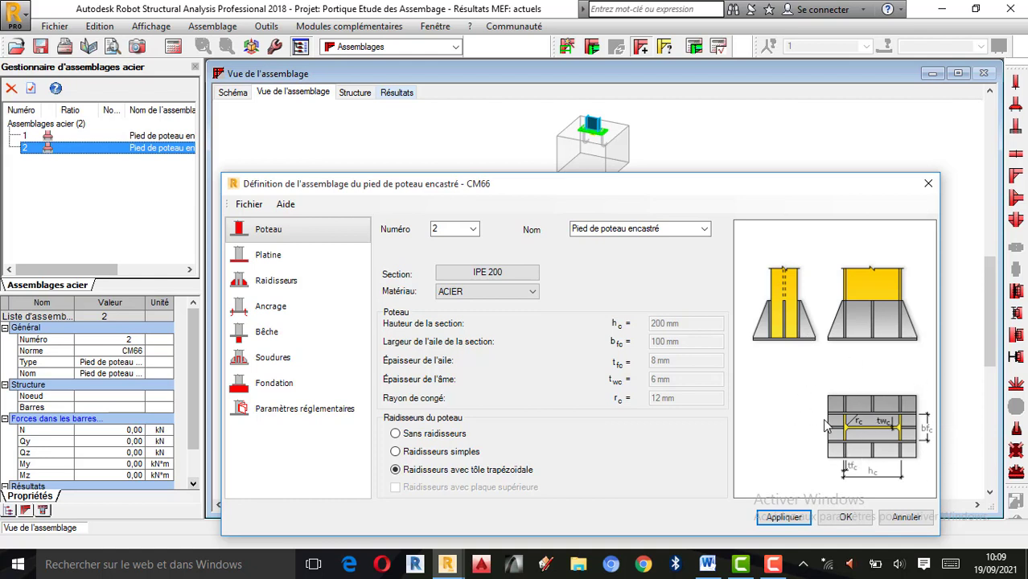
click(407, 456)
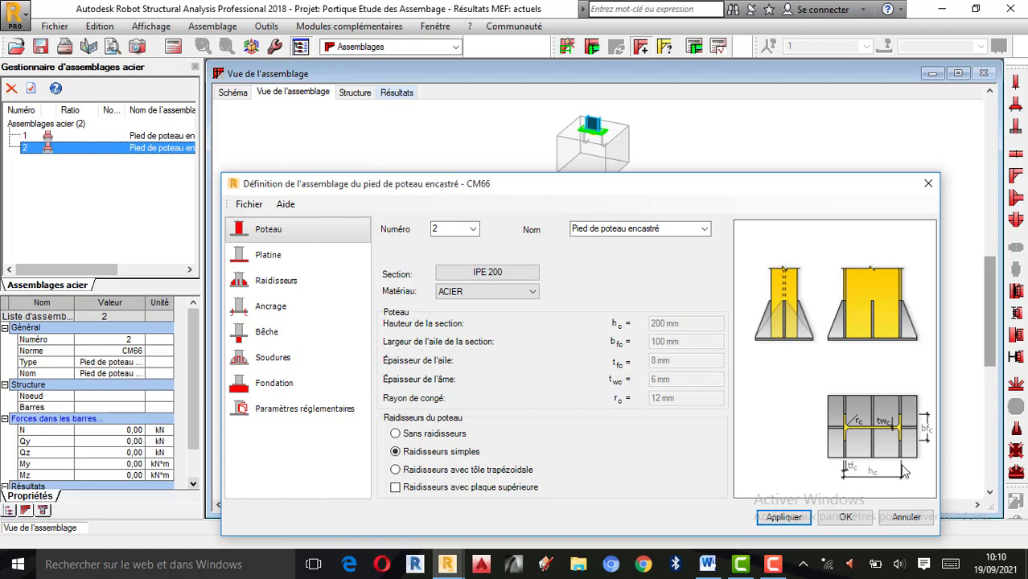
Set the column base plate's length to 800 mm and its width to 400 mm
click(276, 266)
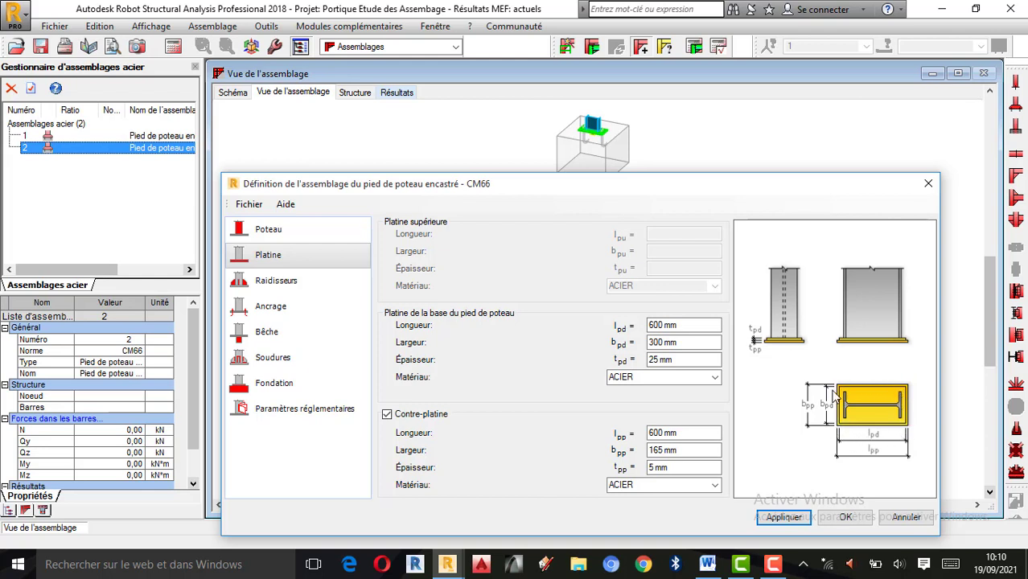
click(665, 325)
key(BackSpace)
key(BackSpace)
key(BackSpace)
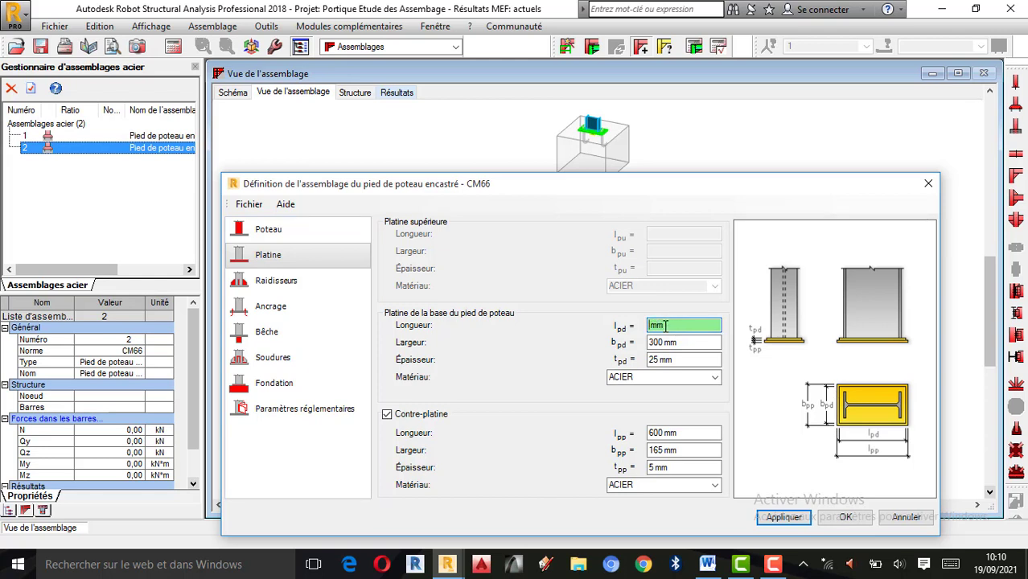
text(800)
click(665, 343)
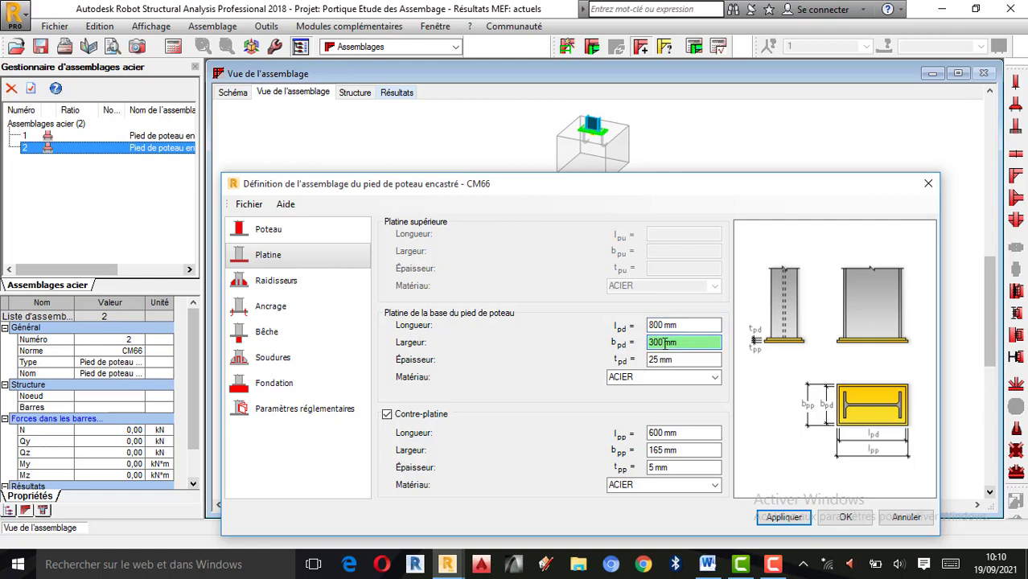
key(BackSpace)
key(BackSpace)
key(BackSpace)
text(4000)
key(BackSpace)
Set the base plate's thickness to 30 mm and its material to ACIER
click(657, 359)
key(BackSpace)
key(BackSpace)
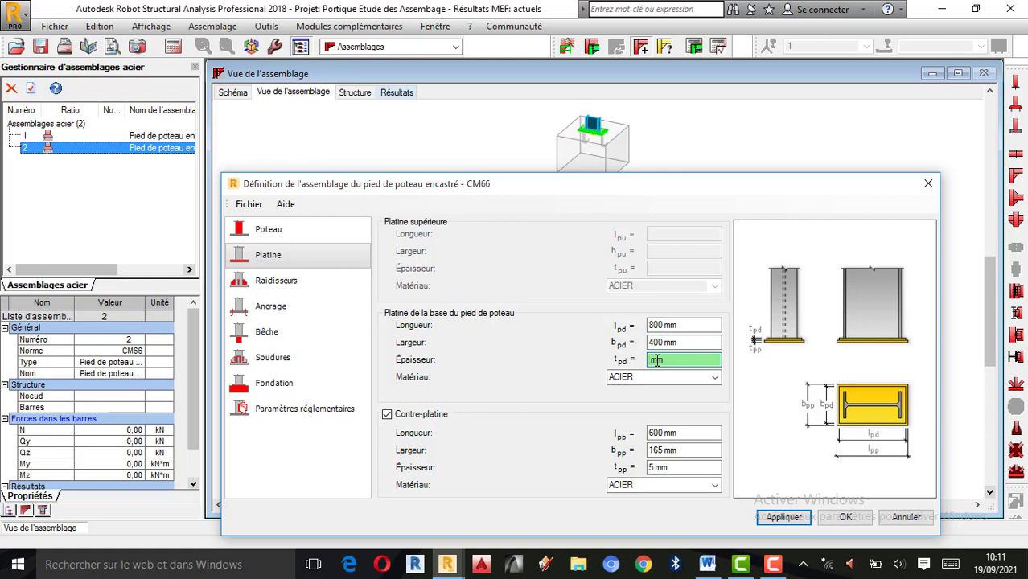
text(30)
click(715, 377)
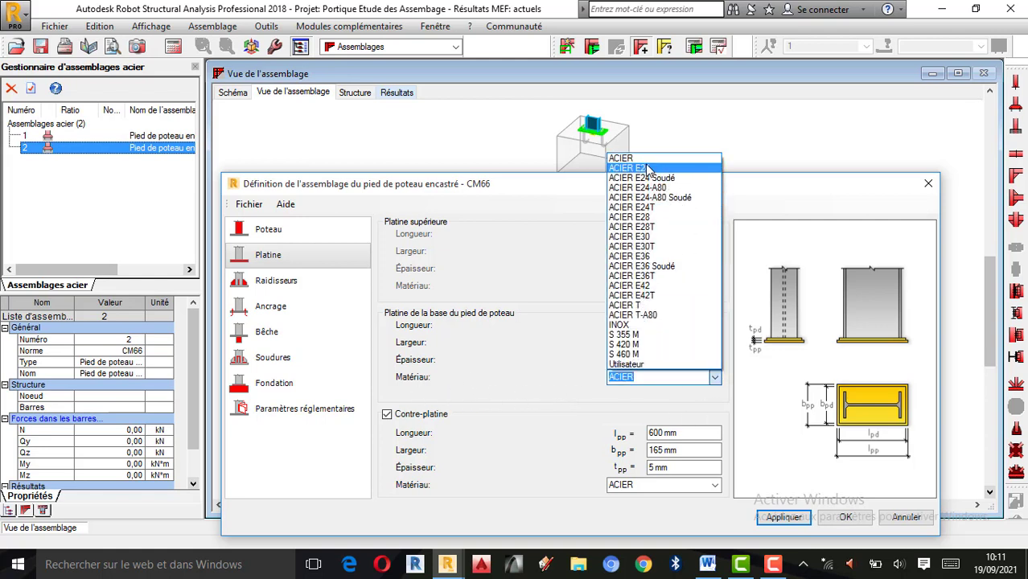
click(648, 160)
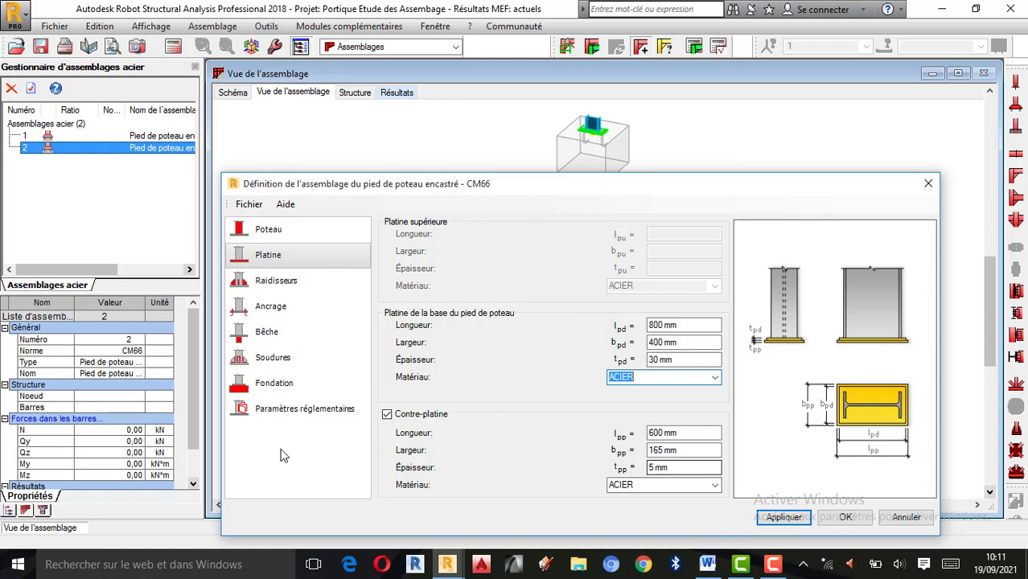
Compare the base with and without the counter-plate (Contre-platine), keep it enabled and set its width to 160 mm
click(388, 416)
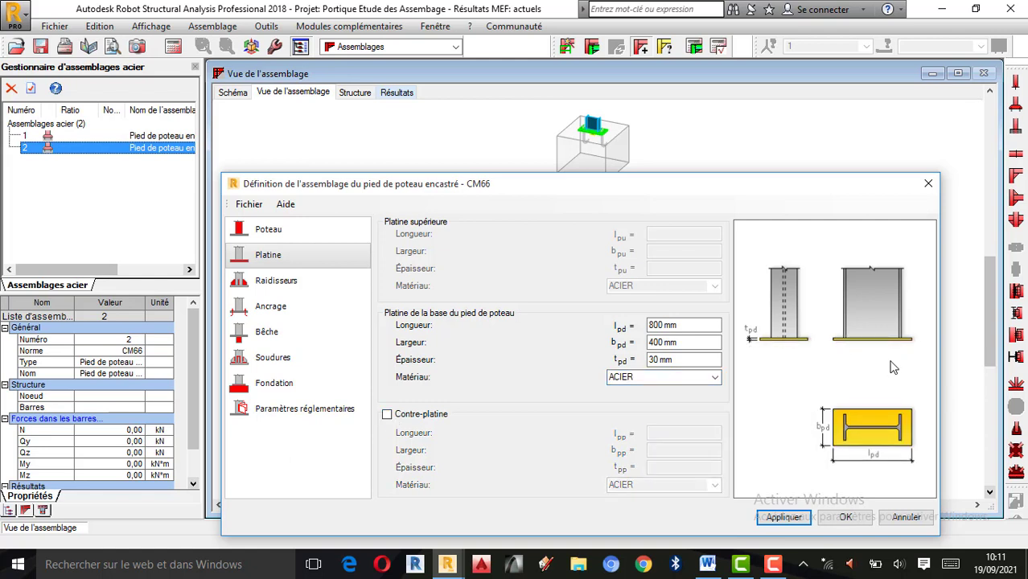
click(388, 415)
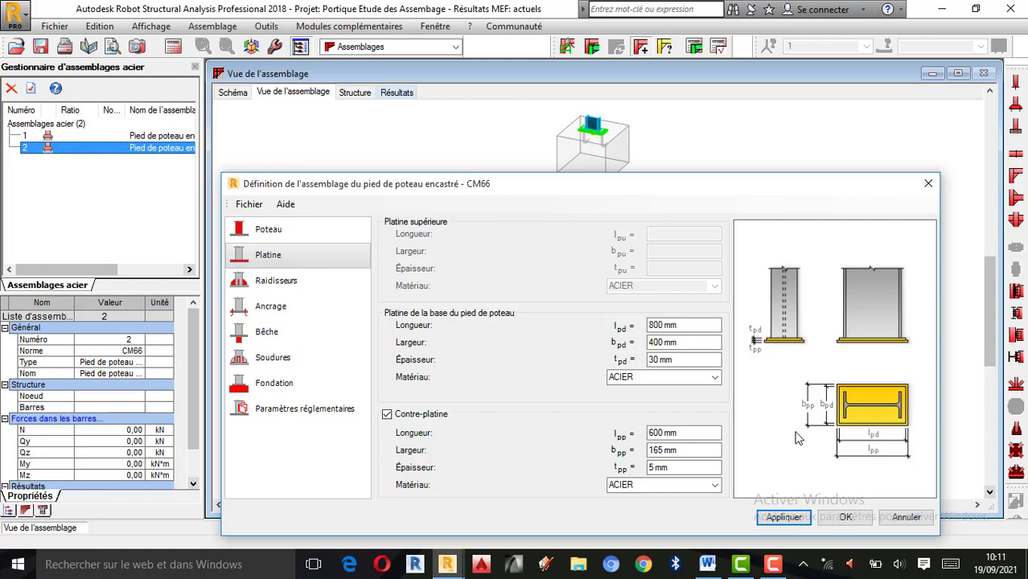
click(666, 450)
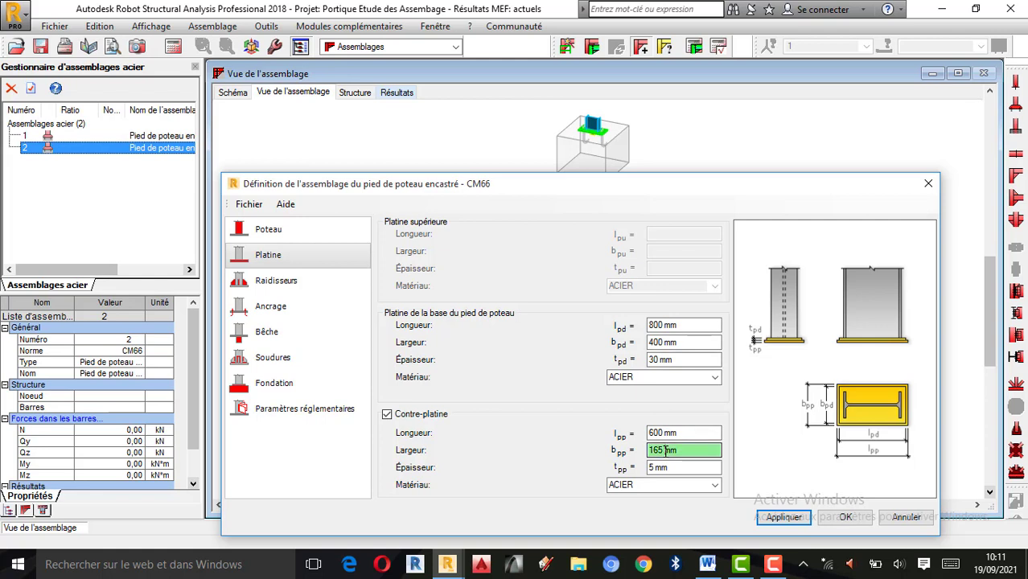
key(BackSpace)
key(BackSpace)
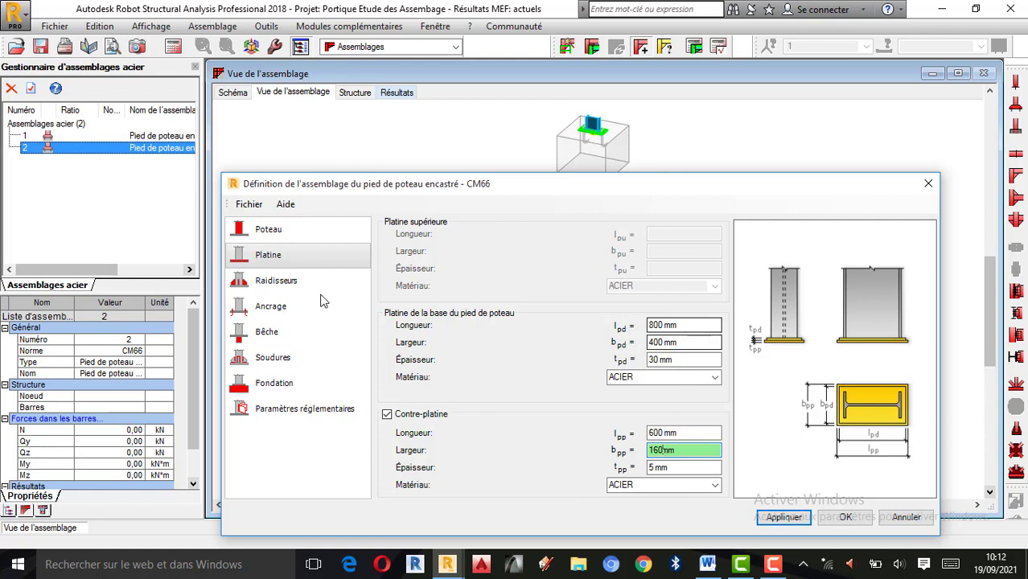
Keep the current stiffener arrangement and set the stiffeners' length to 500 mm and height to 250 mm
click(292, 290)
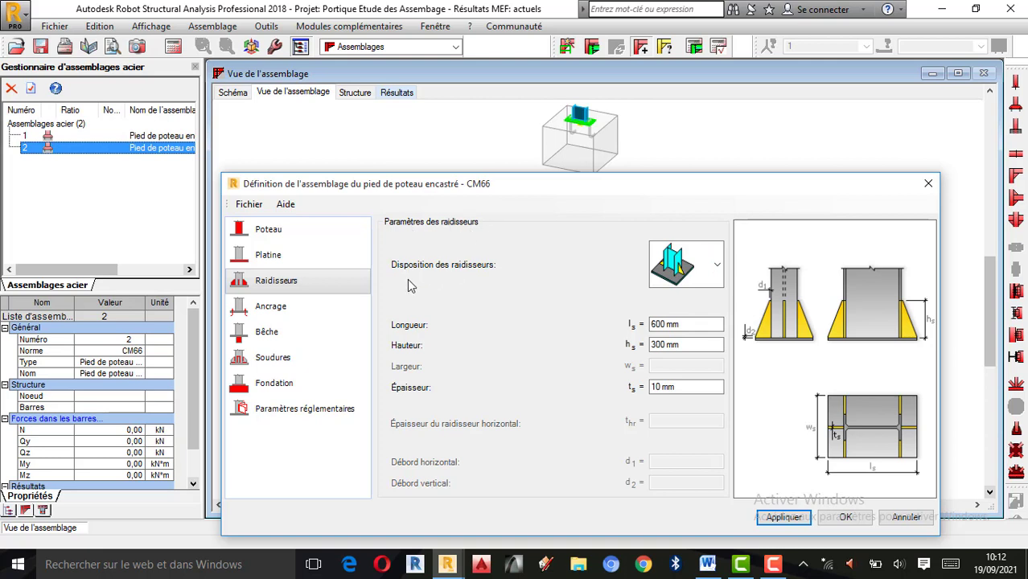
click(717, 269)
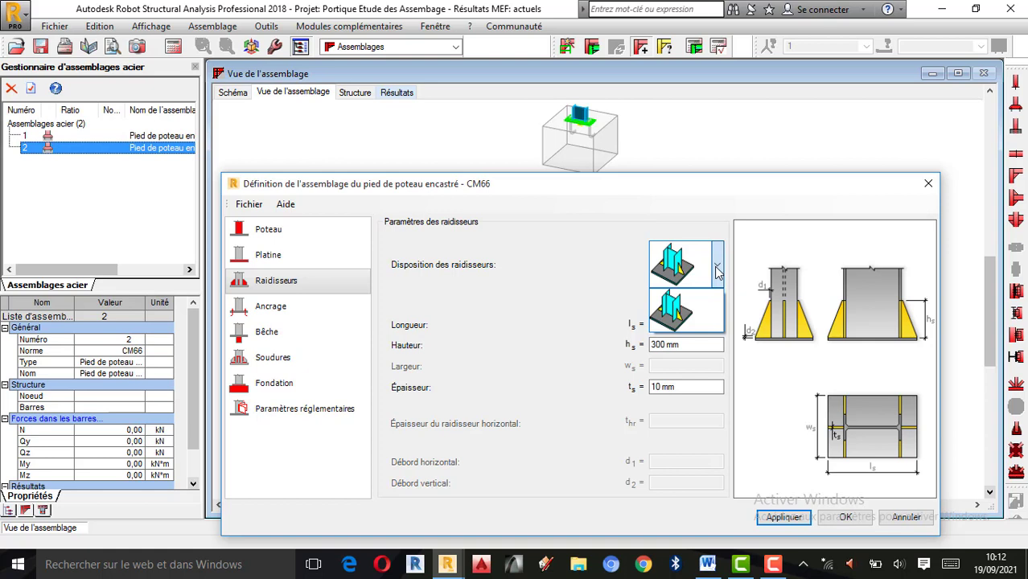
click(684, 312)
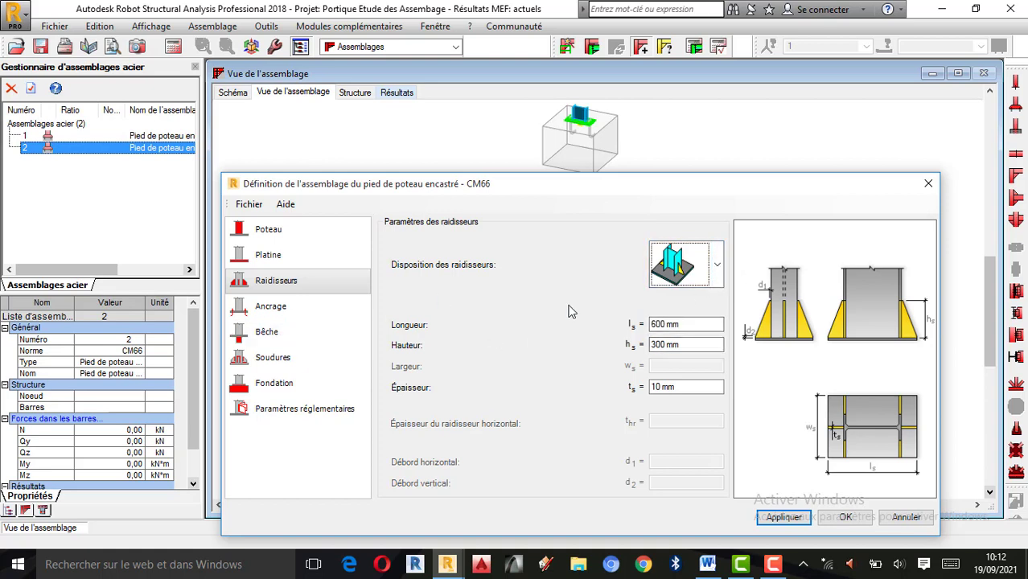
double_click(666, 324)
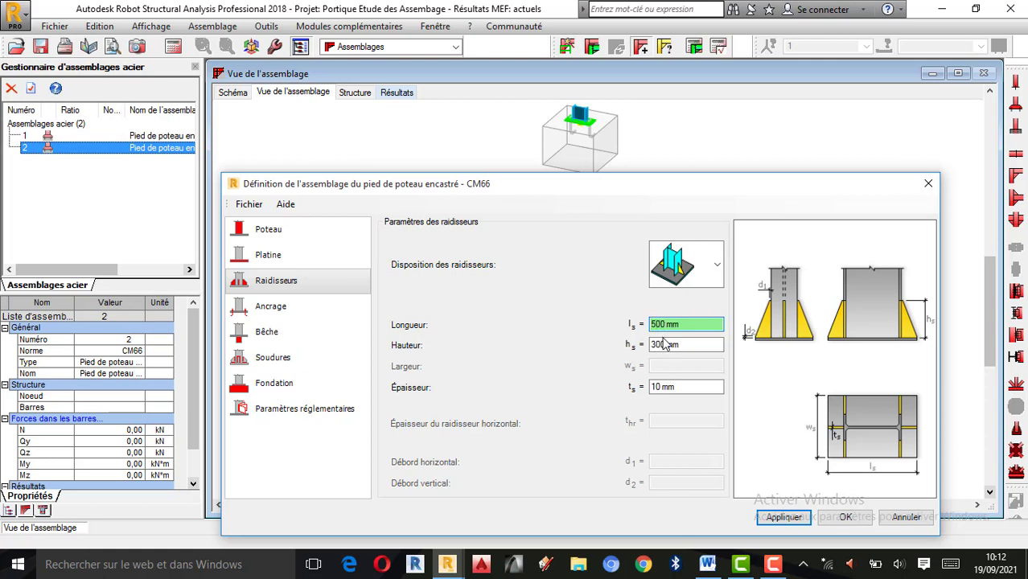
double_click(667, 345)
key(BackSpace)
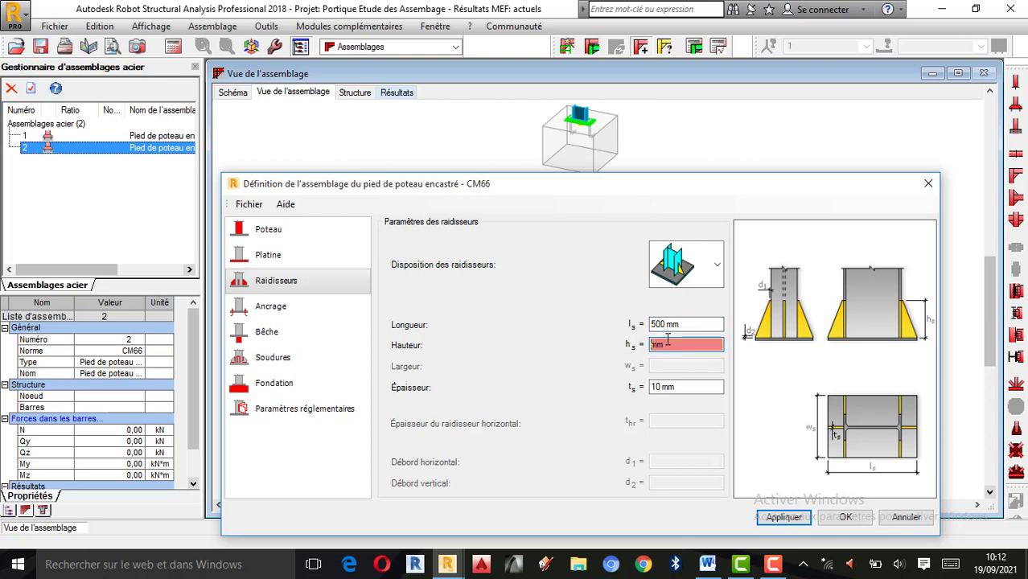
text(250)
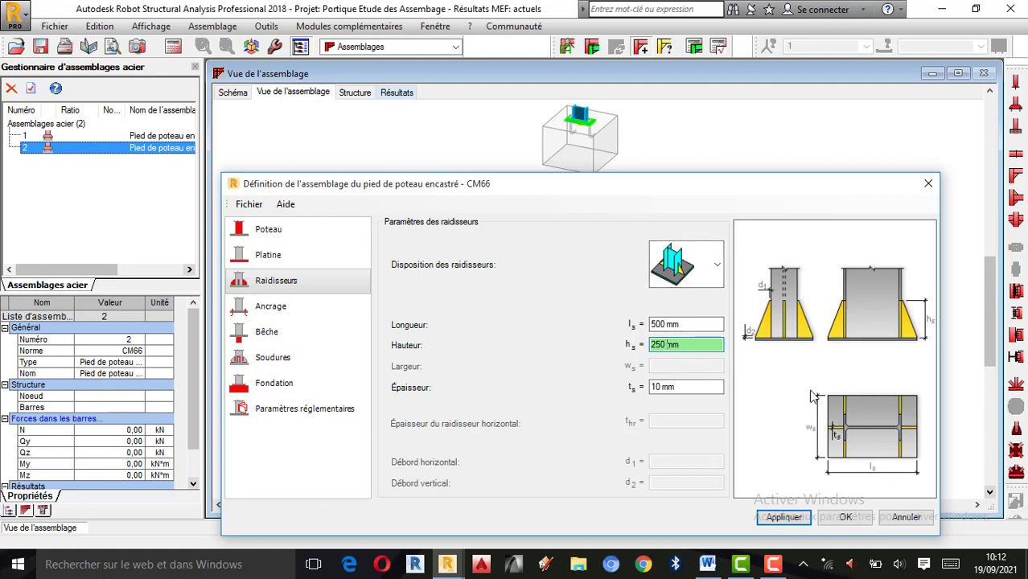
Compare the anchors' shear plane options and the anchor-plate type, and return to the non-threaded part (Partie non-filetée) with hooked anchors
click(279, 315)
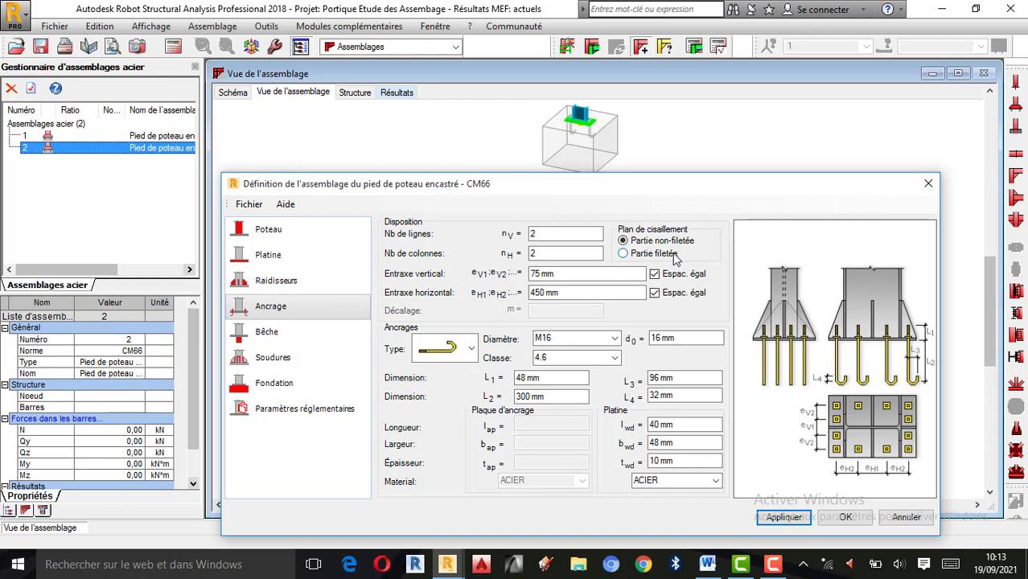
click(625, 253)
click(624, 241)
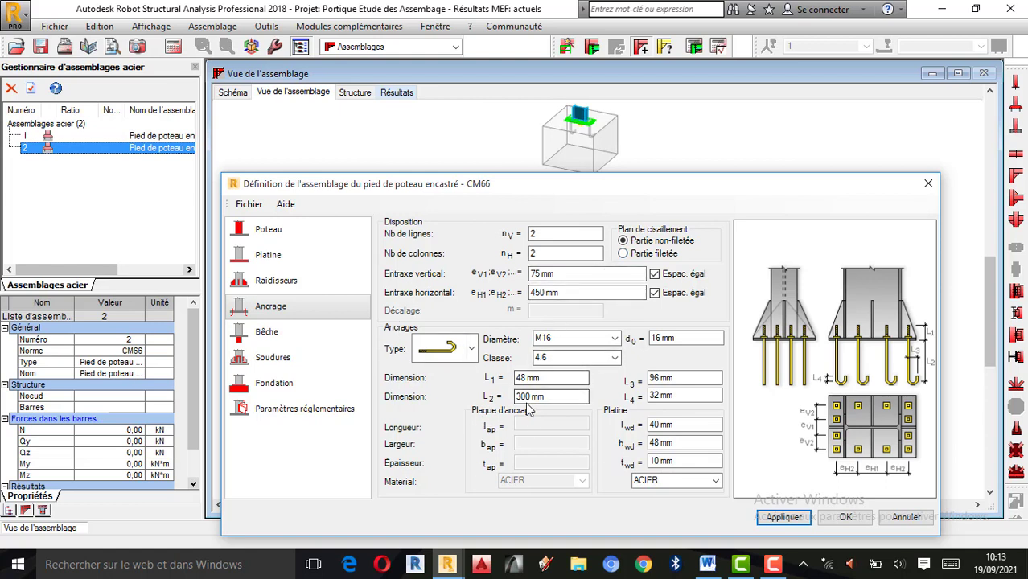
click(473, 349)
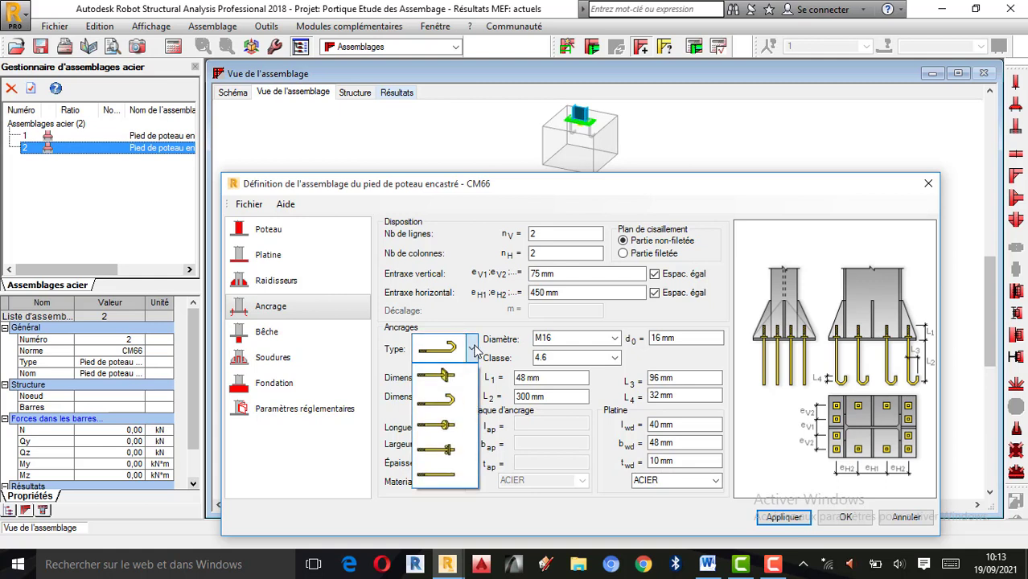
click(441, 378)
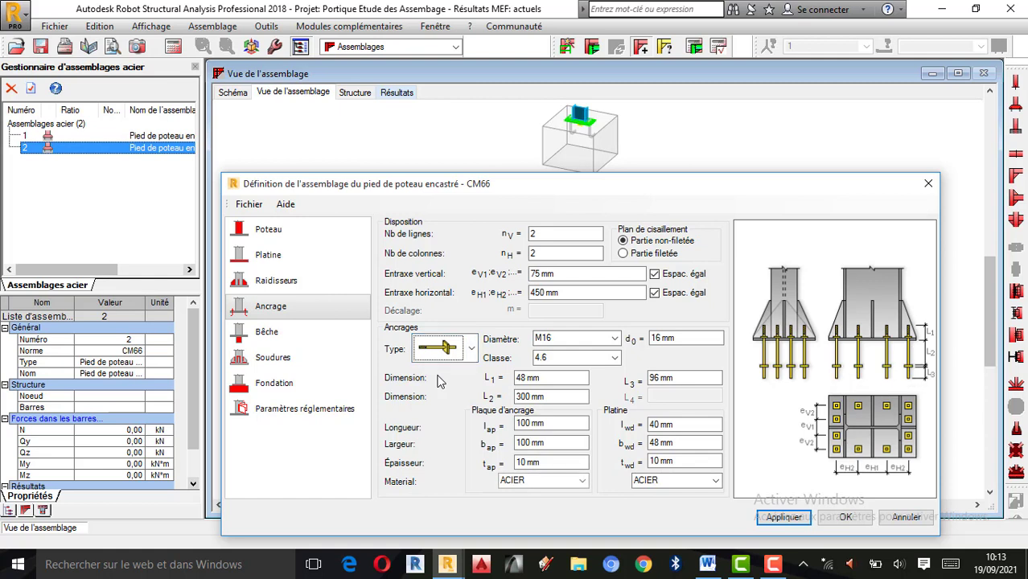
click(472, 349)
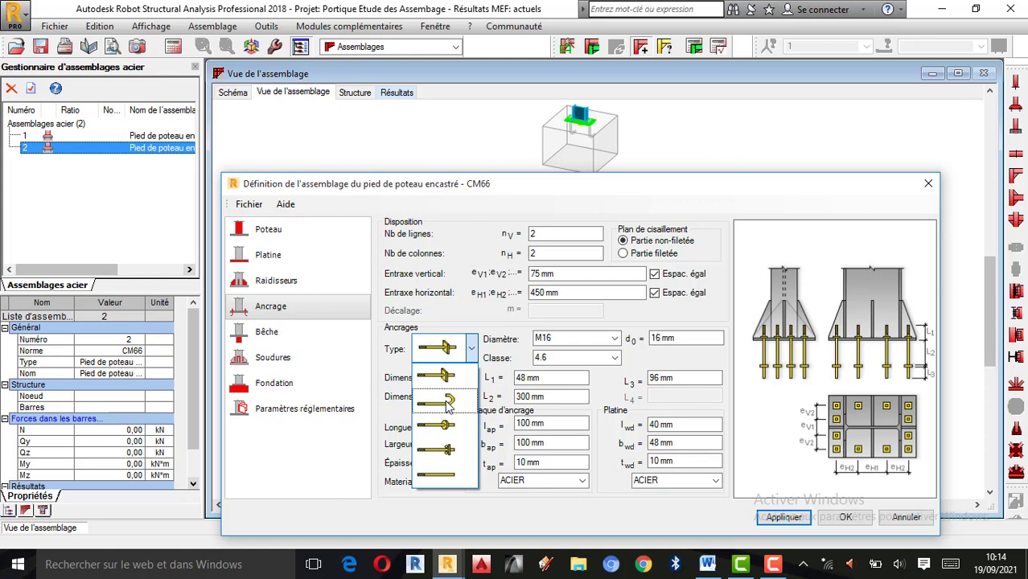
click(449, 403)
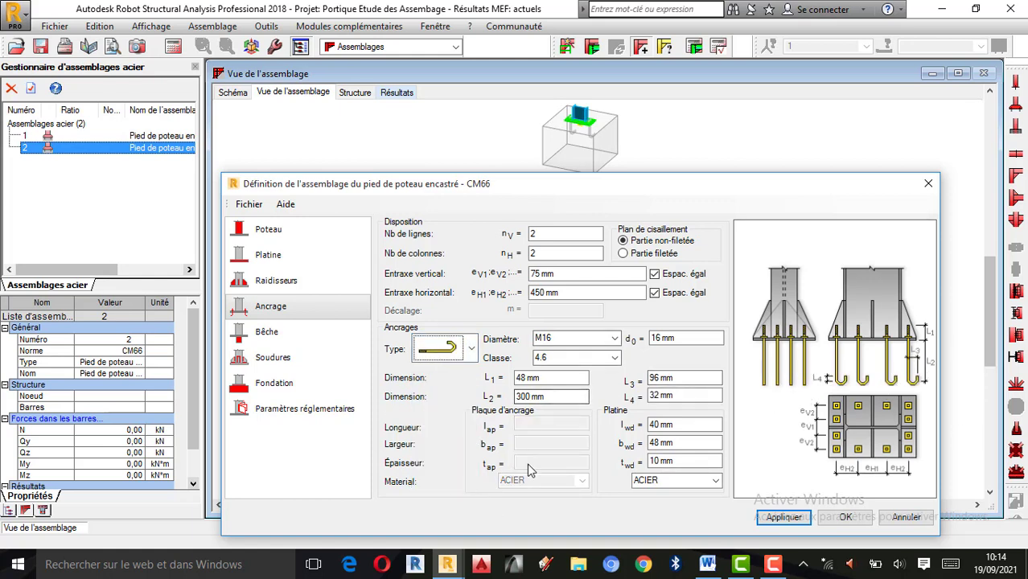
Assign the IPE 200 section to the shear key (Bêche) and keep its material as ACIER
click(267, 332)
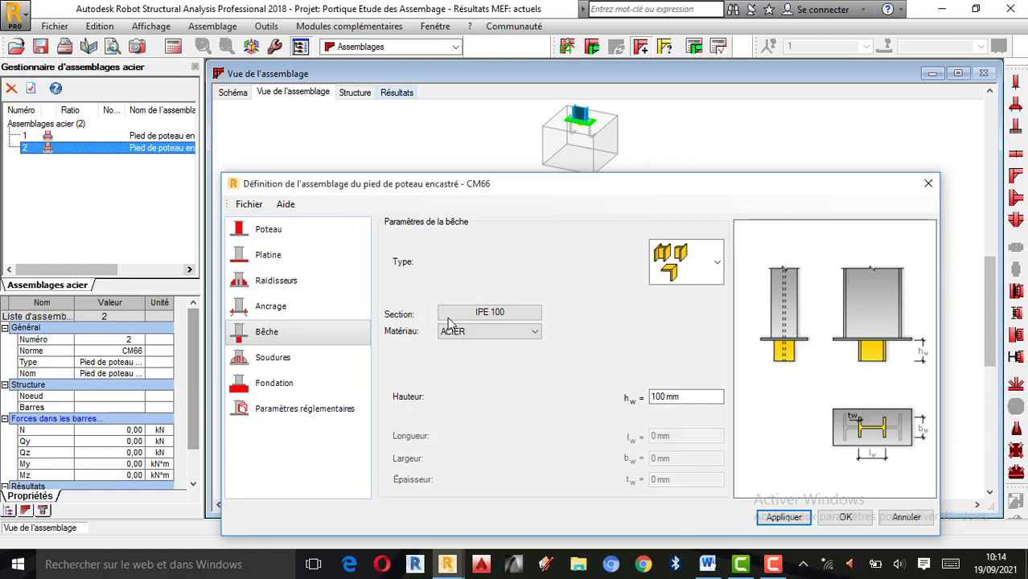
click(531, 313)
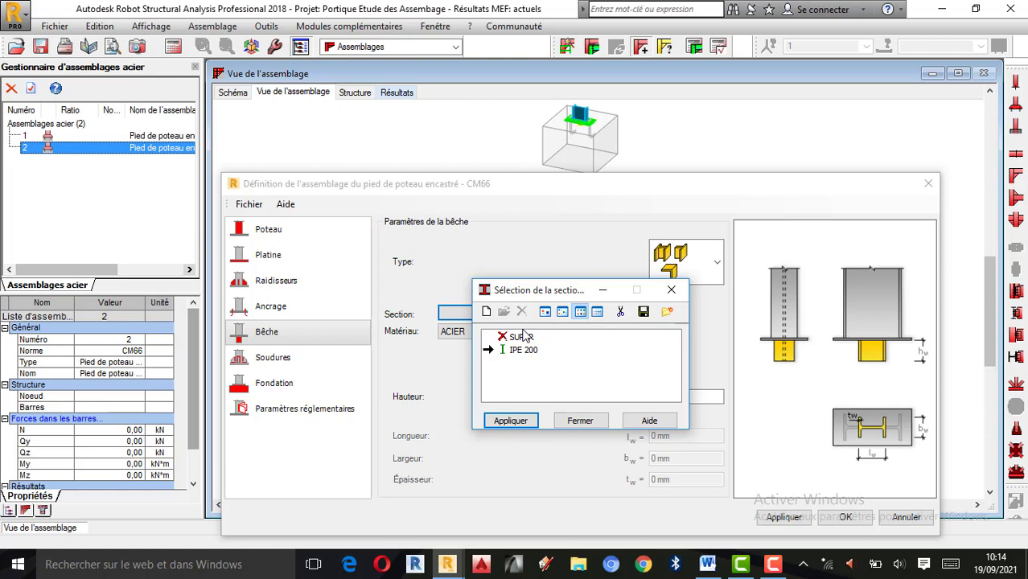
click(520, 351)
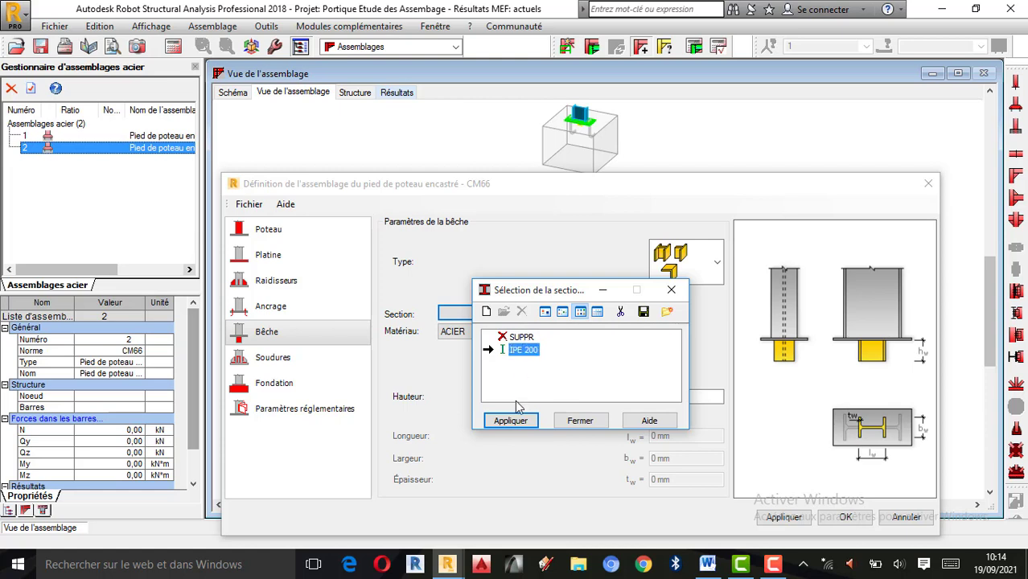
click(513, 420)
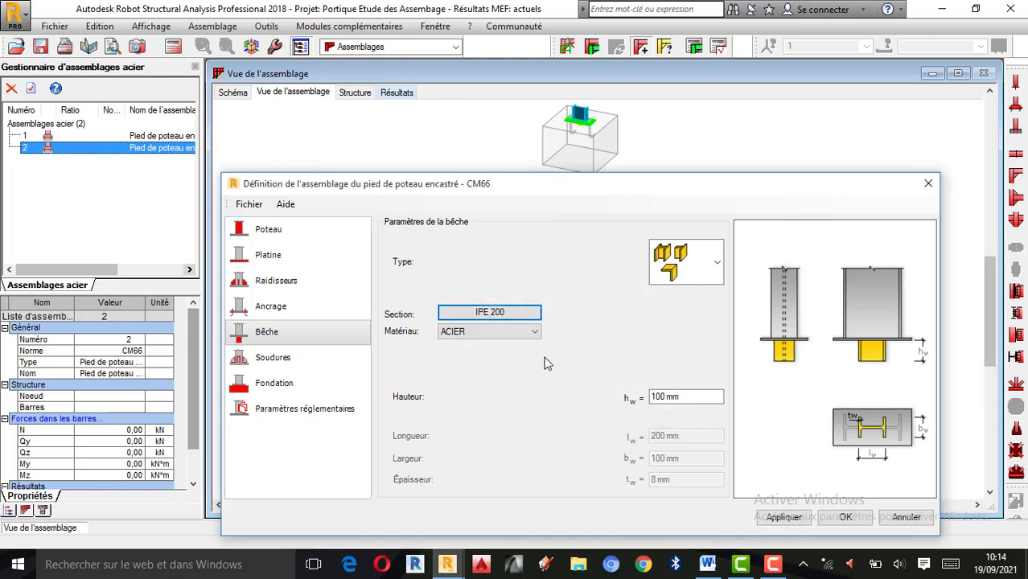
click(535, 331)
click(541, 336)
Try the crossed-plate type for the shear key and return to the rolled-section type
click(716, 262)
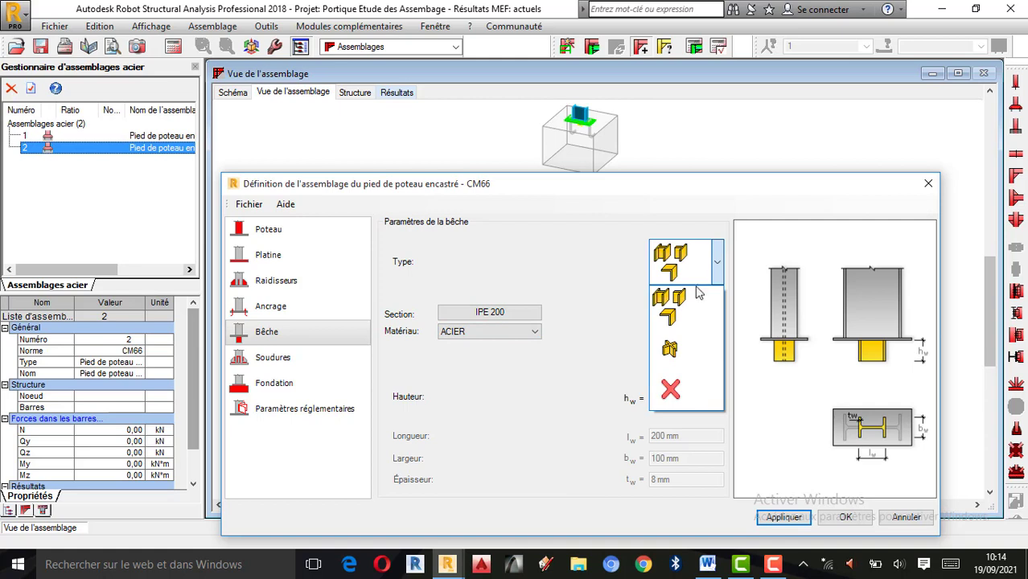
click(669, 353)
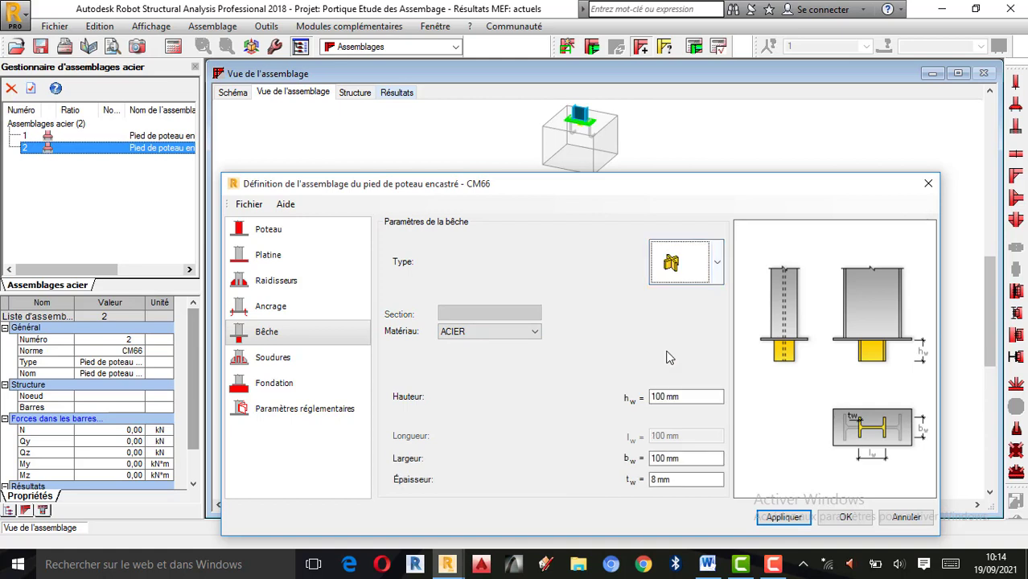
click(693, 264)
click(685, 310)
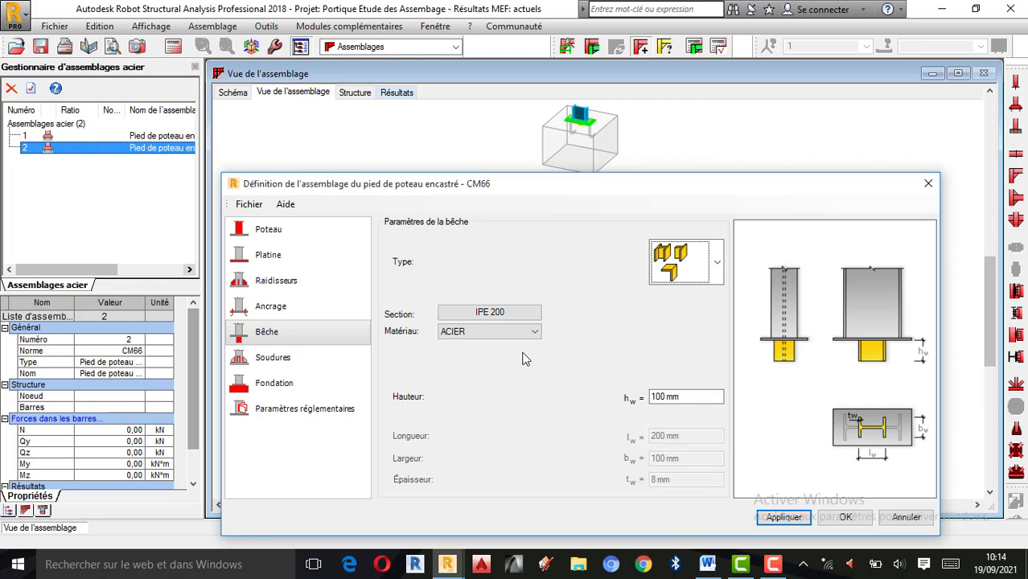
Set the weld thickness to 10 mm for the main plate (Platine principale) and 5 mm for the shear key (Bêche)
click(298, 364)
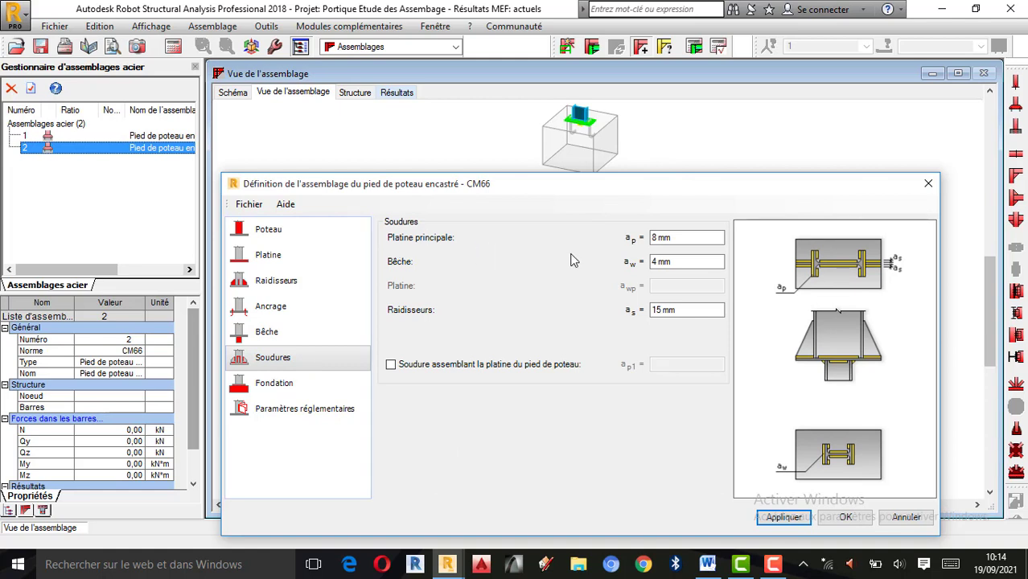
click(663, 235)
click(659, 239)
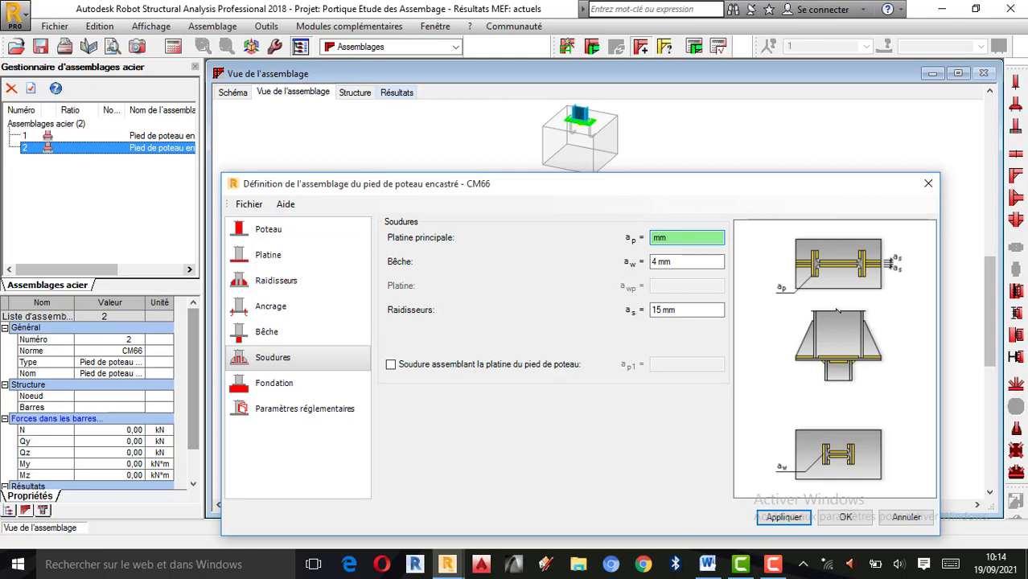
click(659, 261)
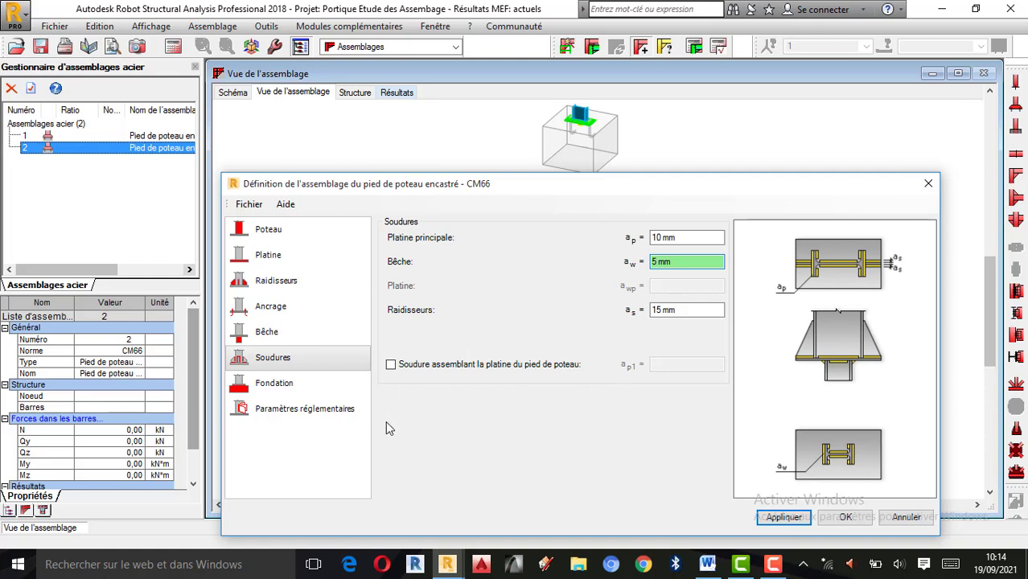
Enable the weld joining the column base plate (Soudure assemblant la platine du pied de poteau) and set its thickness to 5 mm
click(390, 365)
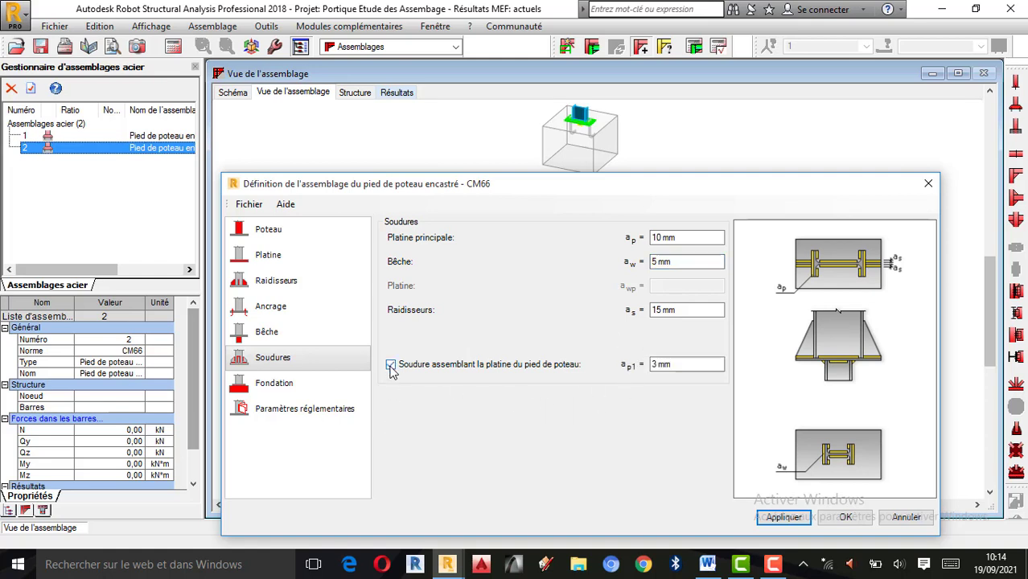
click(390, 364)
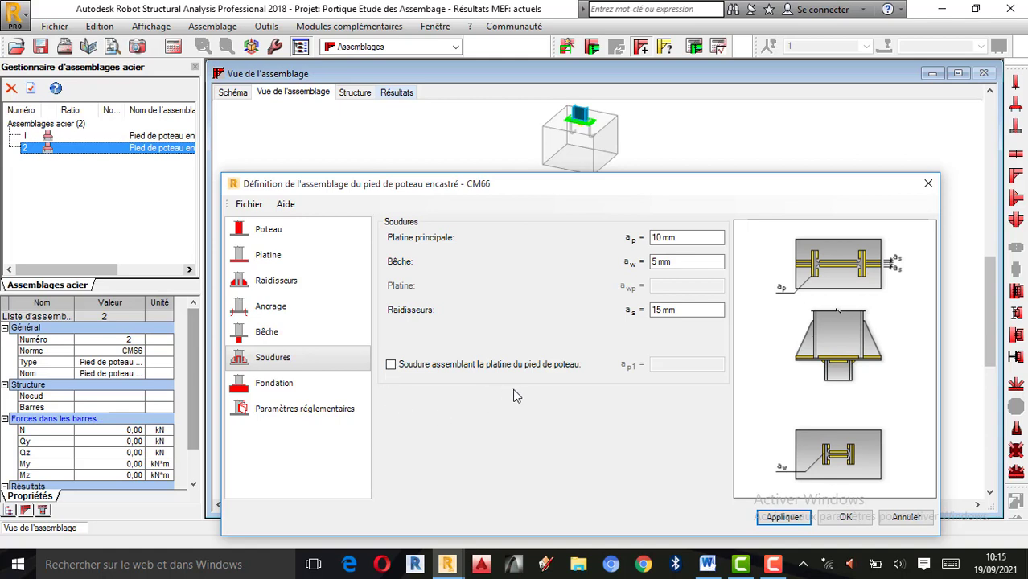
click(391, 365)
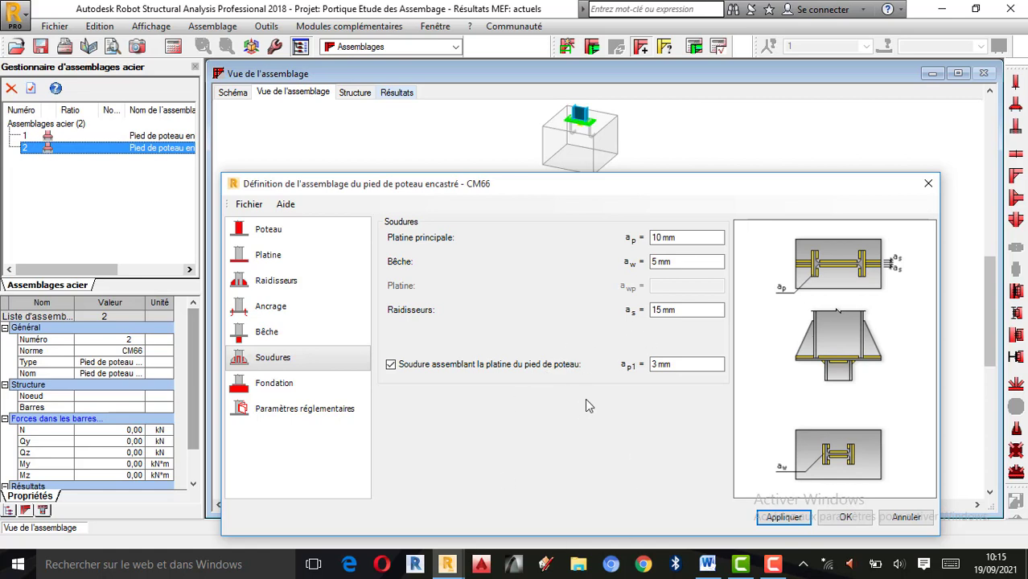
click(390, 364)
click(391, 365)
click(391, 364)
click(654, 366)
click(655, 366)
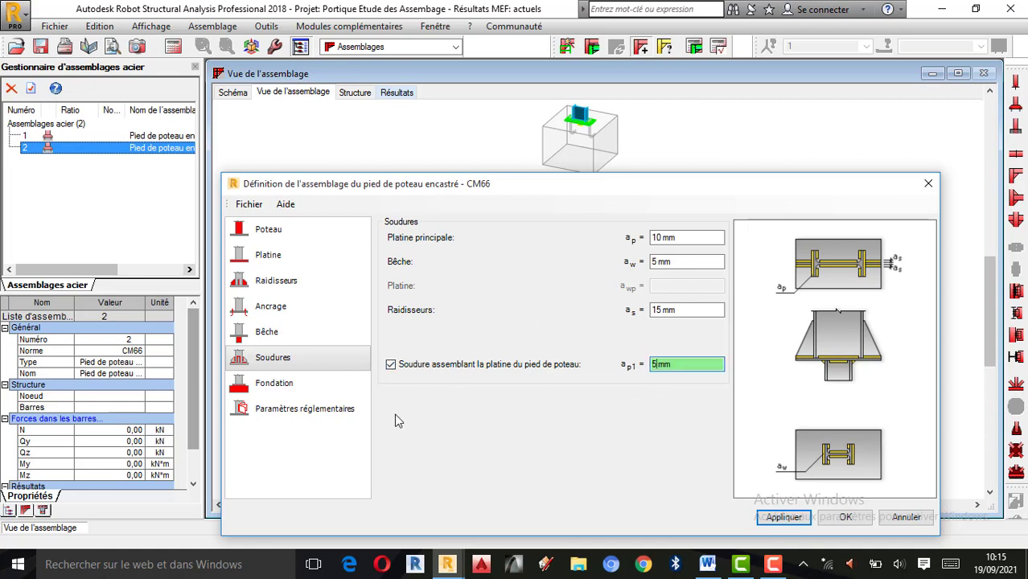
Keep the foundation length at 1200 mm and set its concrete to BETON25
click(274, 384)
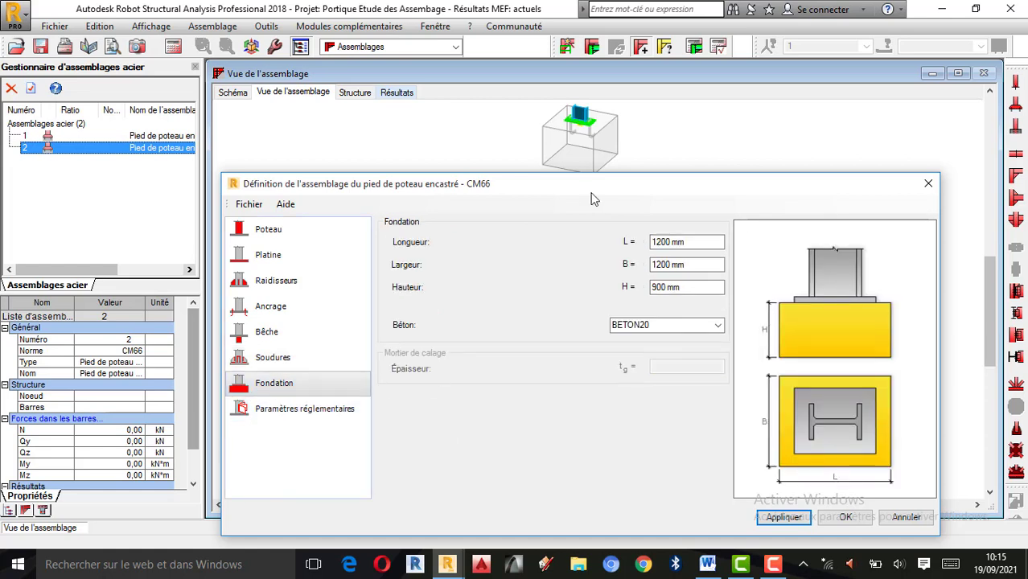
click(661, 241)
click(661, 242)
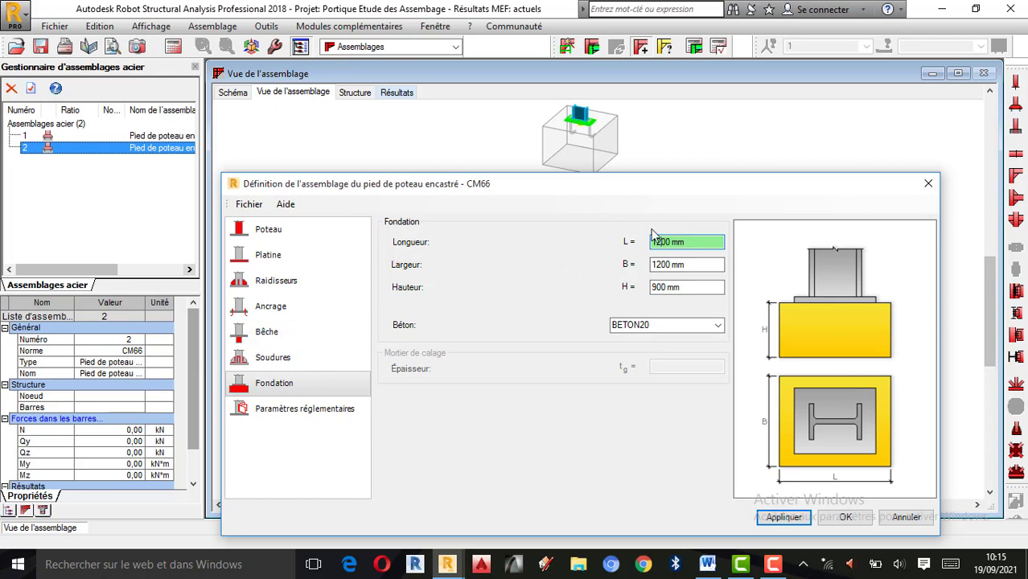
click(719, 328)
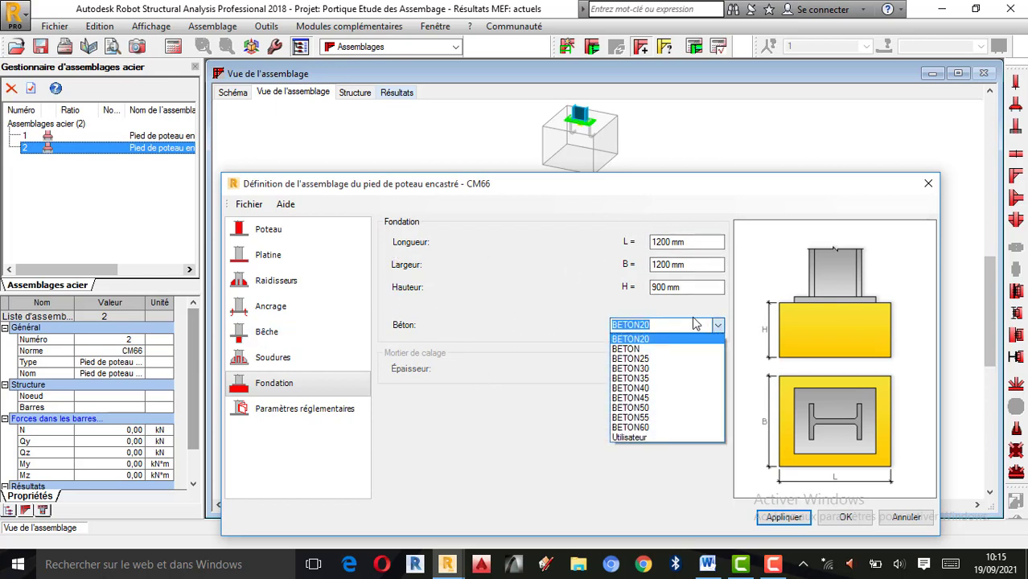
click(644, 359)
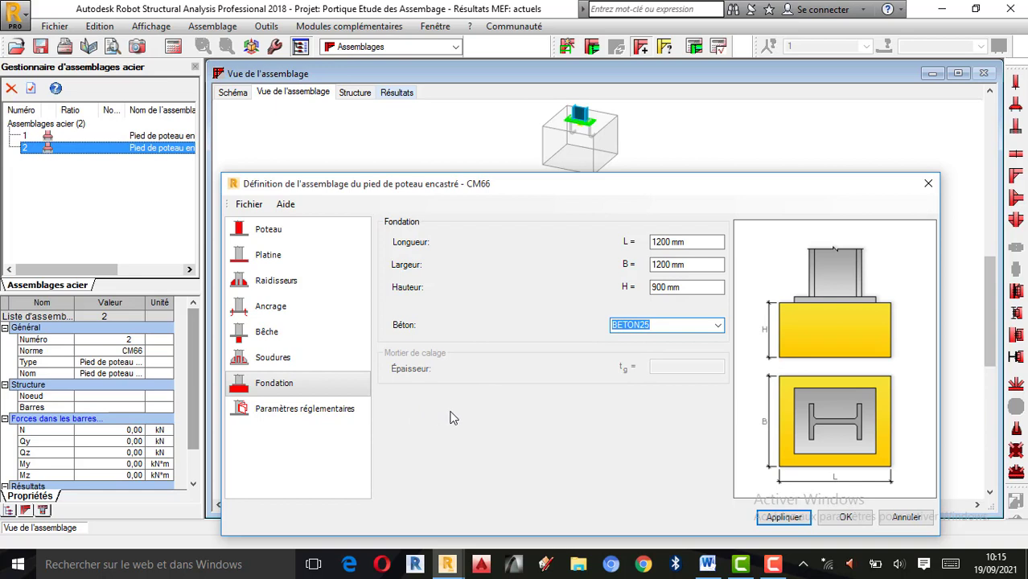
Keep the regulatory parameters (Paramètres réglementaires) unchanged, apply the column base definition and inspect the base in the connection view
click(339, 424)
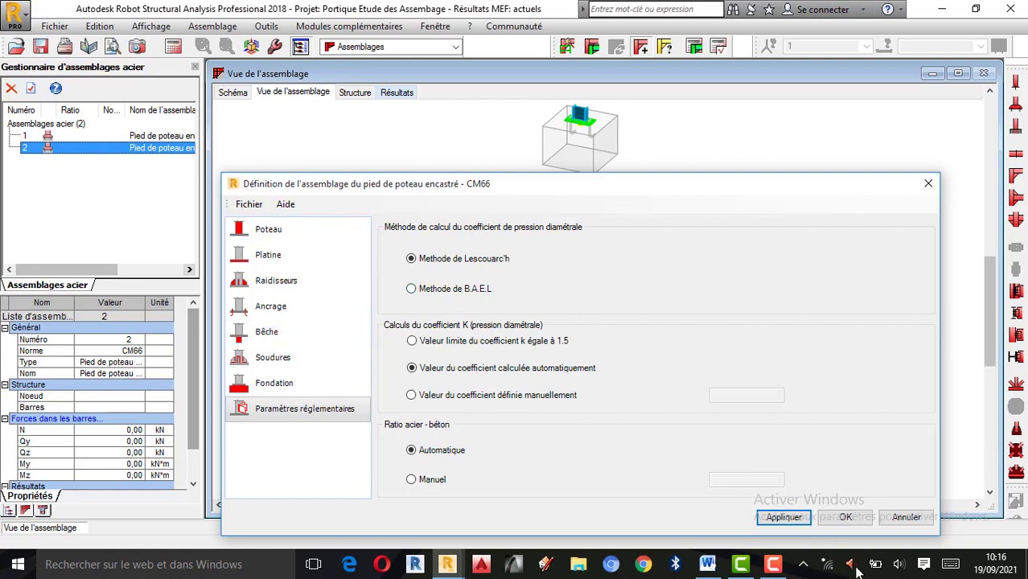
click(782, 517)
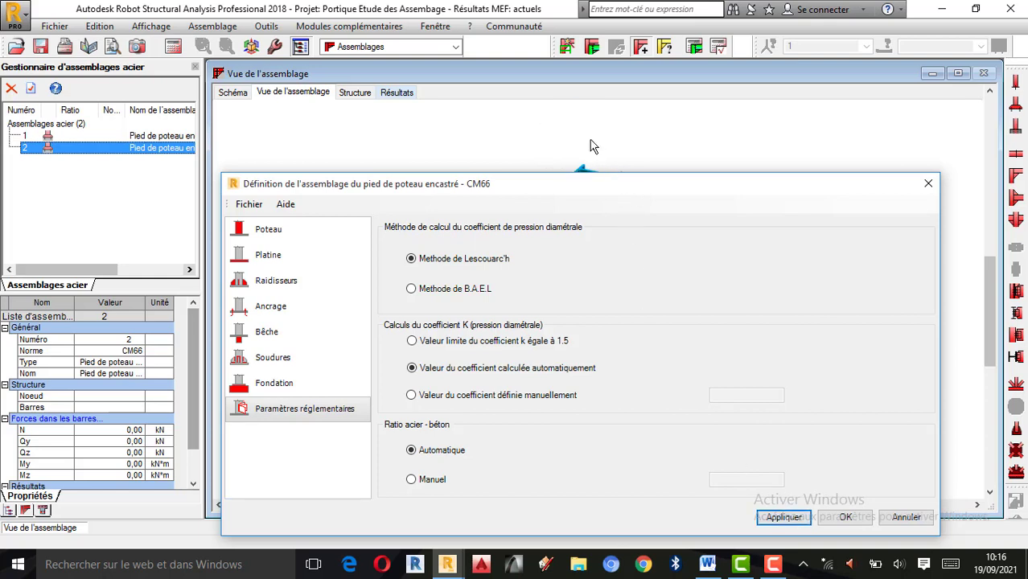
scroll(574, 123, down, 3)
scroll(606, 146, up, 5)
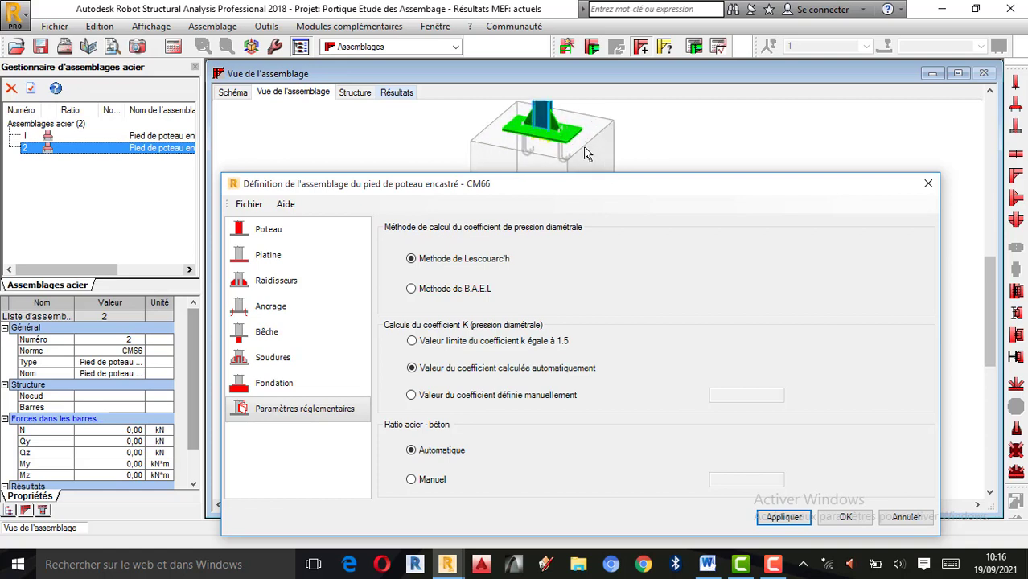
scroll(592, 137, down, 2)
right_click(672, 126)
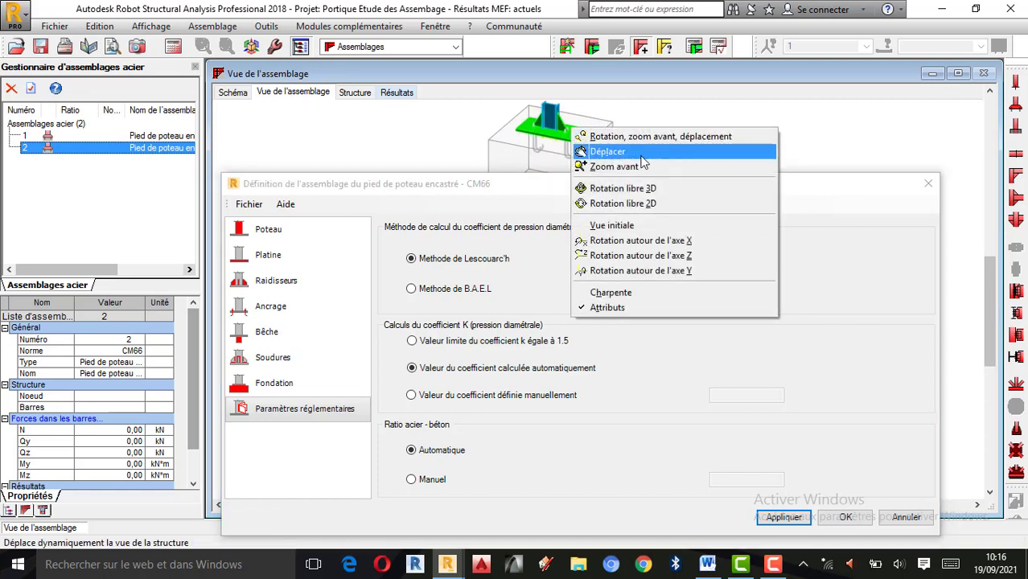
click(705, 105)
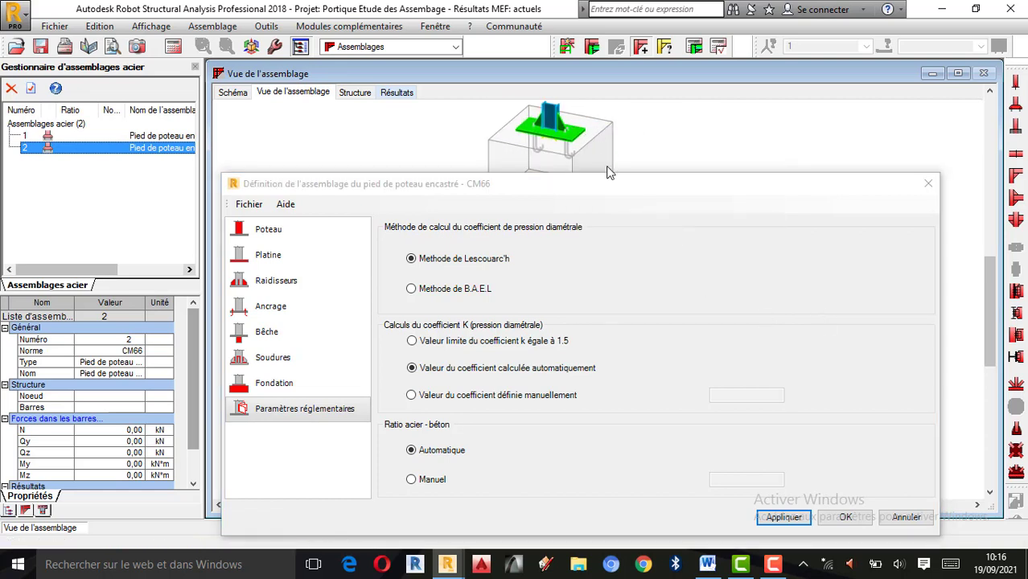
Apply and close the fixed column base definition, and examine its base plate, stiffeners and anchors in the 3D connection view
click(795, 527)
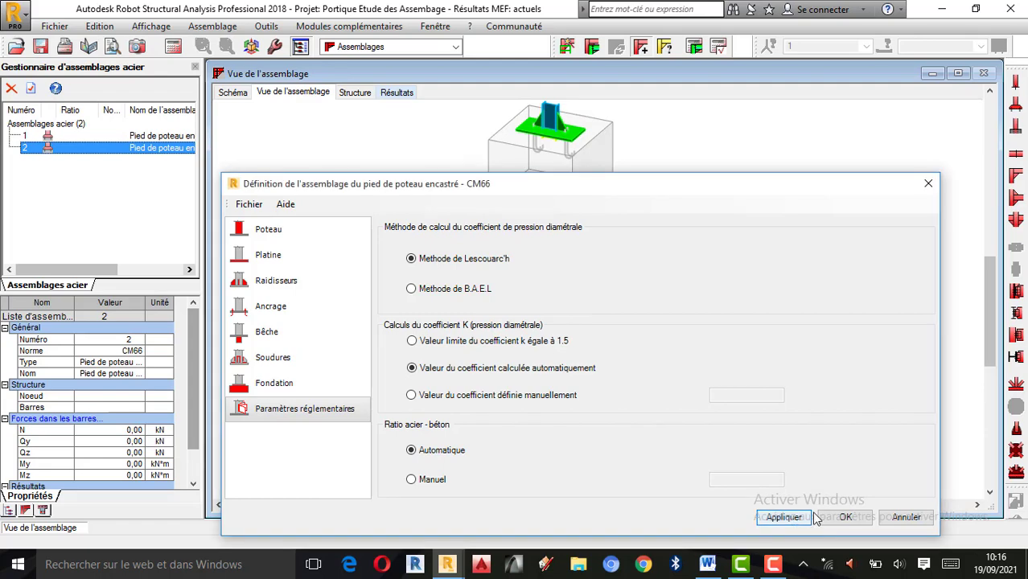
click(845, 518)
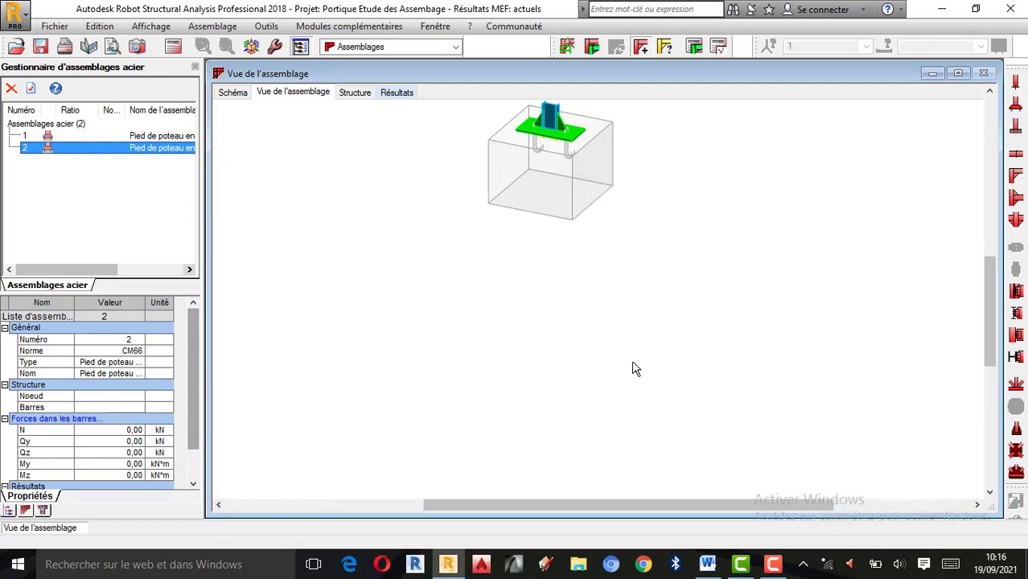
scroll(590, 279, up, 5)
right_click(728, 197)
click(807, 258)
drag(735, 258, 603, 156)
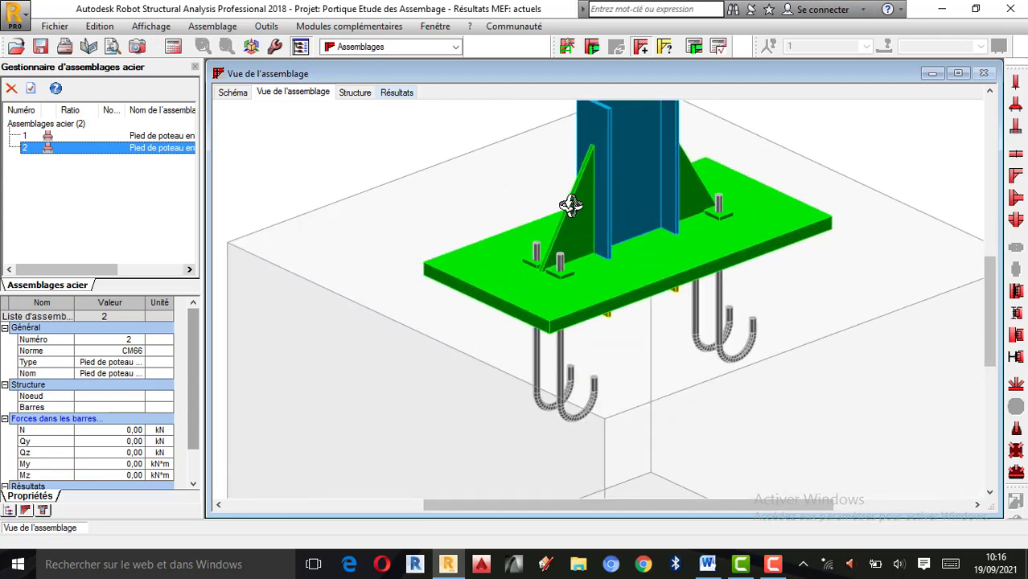
drag(705, 253, 626, 158)
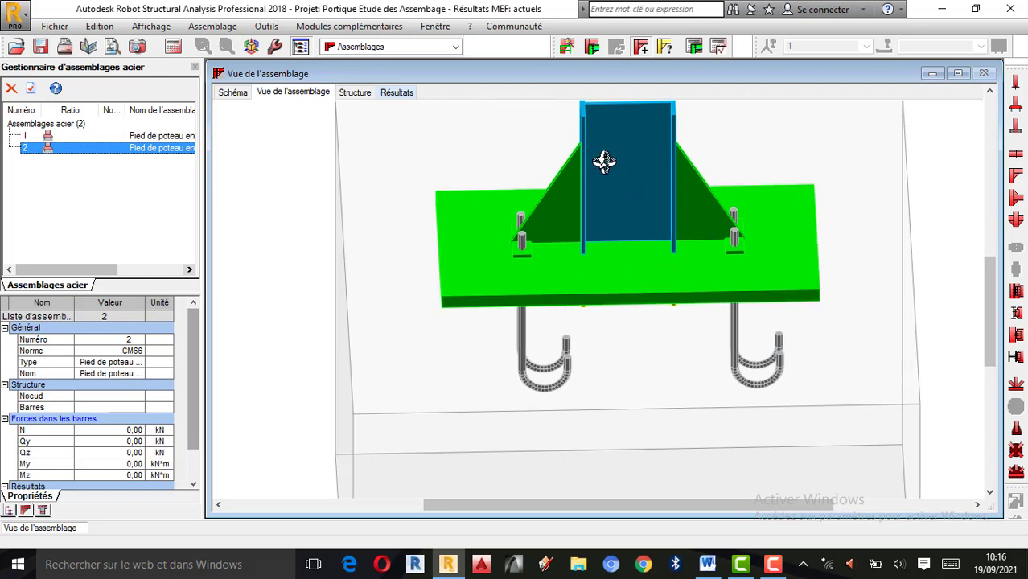
scroll(558, 190, up, 2)
scroll(488, 317, down, 2)
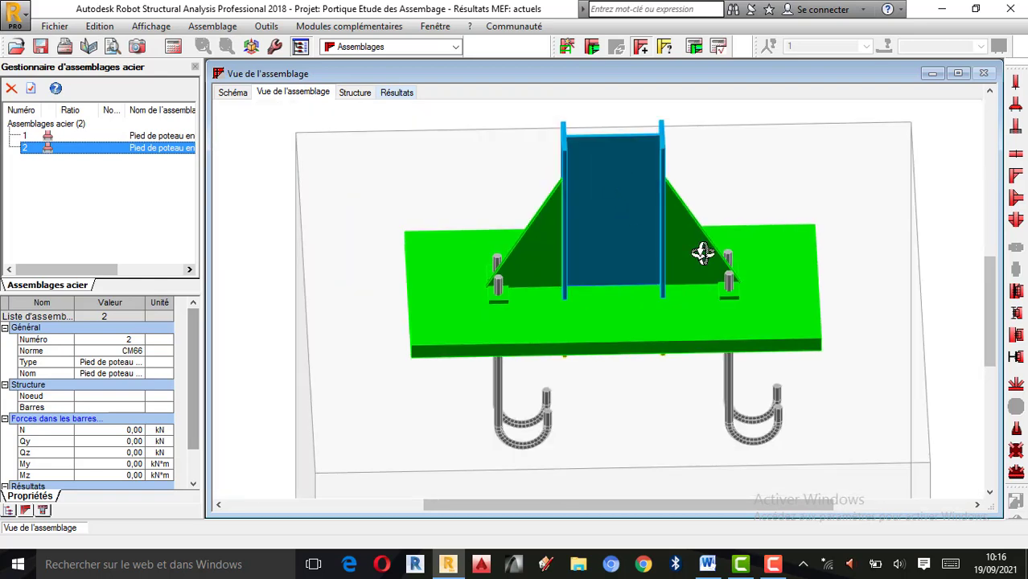
drag(609, 292, 514, 293)
scroll(577, 270, down, 2)
scroll(578, 297, up, 1)
scroll(699, 338, up, 1)
drag(698, 339, 837, 298)
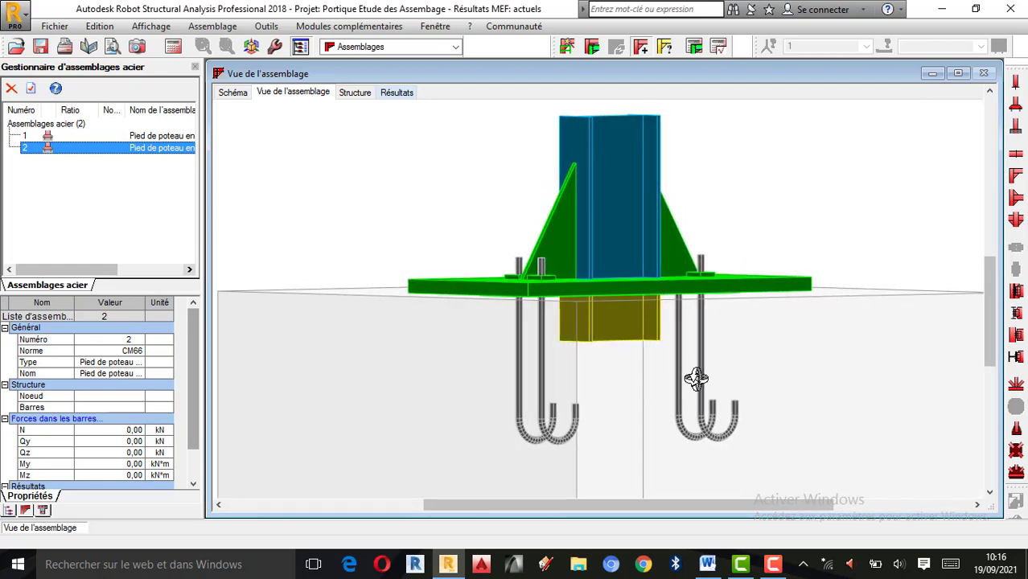
Examine the shear key and the hooked anchor rods beneath the base plate from several angles
scroll(691, 380, up, 2)
scroll(635, 398, down, 2)
drag(636, 398, 520, 392)
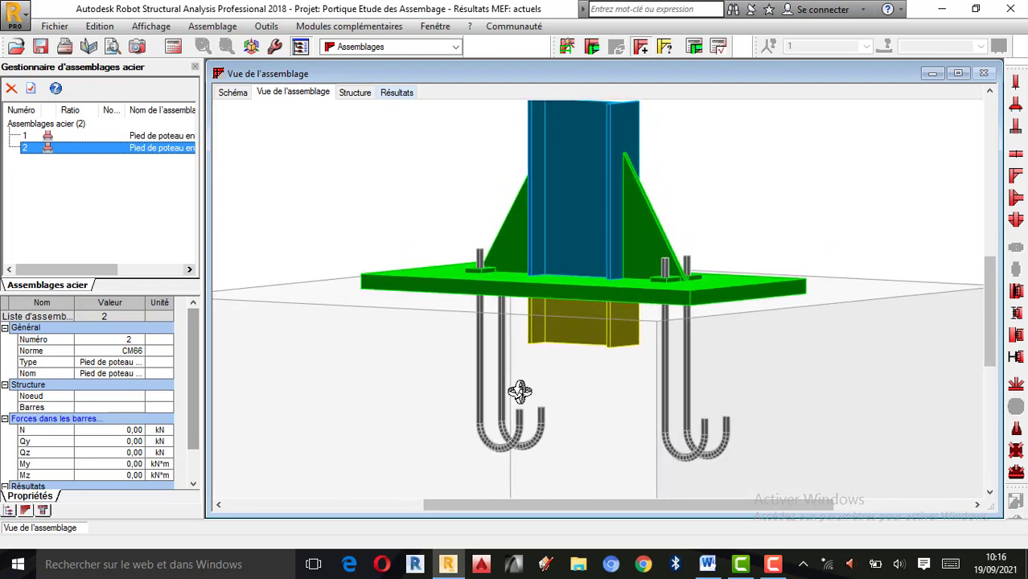
scroll(601, 347, up, 2)
scroll(604, 347, down, 2)
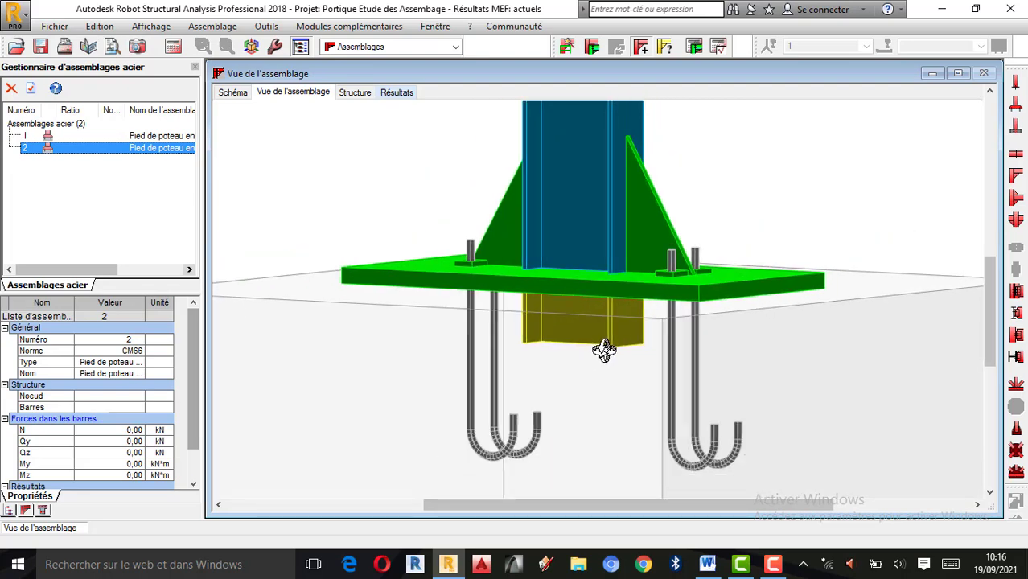
scroll(601, 342, up, 4)
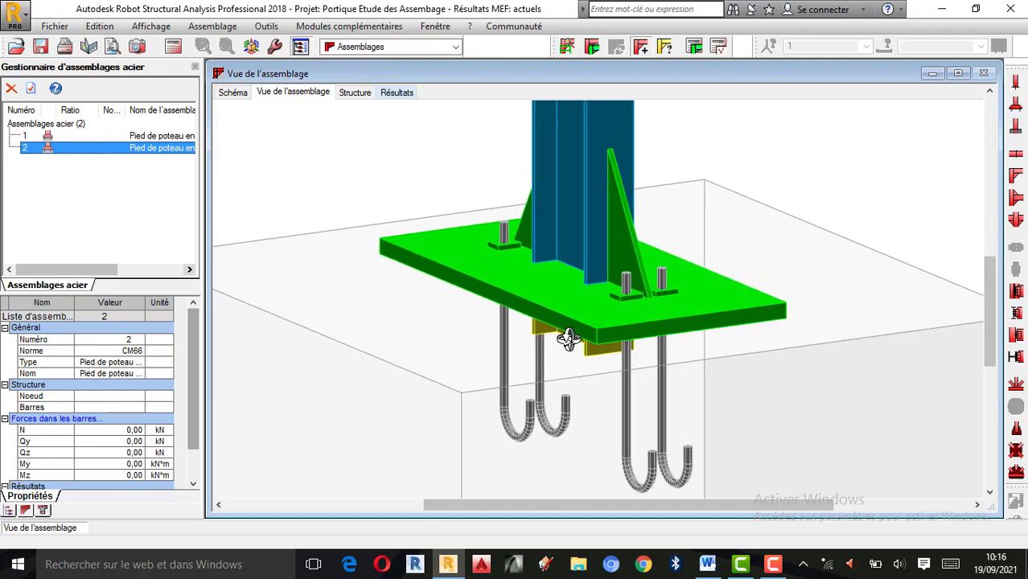
shift+middle_drag(600, 321, 648, 309)
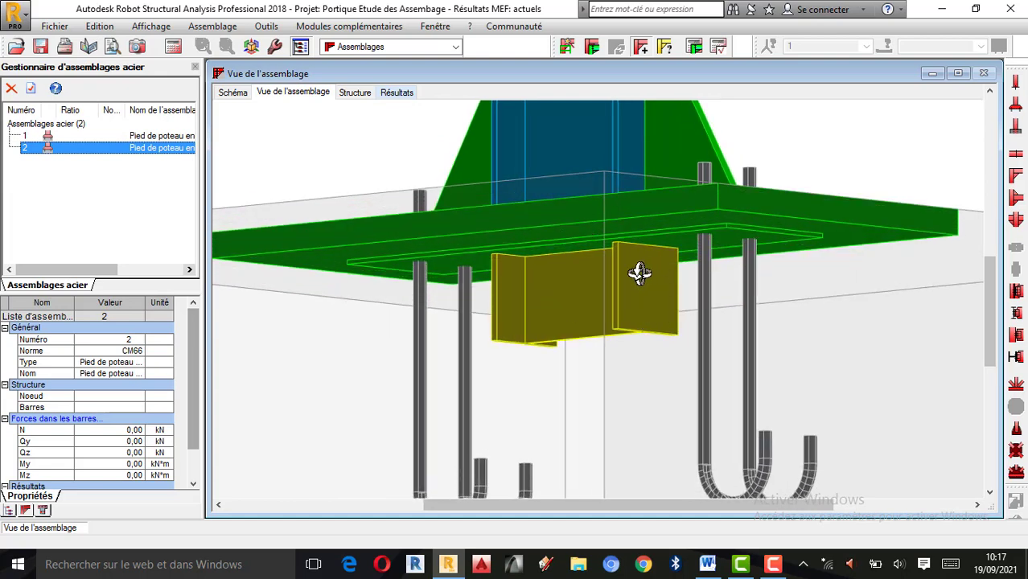
shift+middle_drag(673, 368, 626, 335)
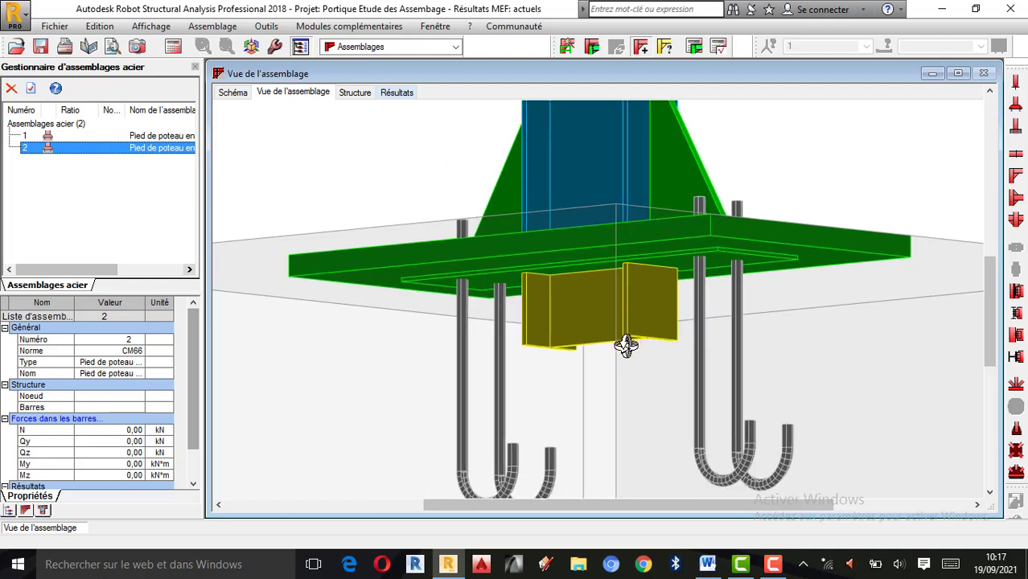
scroll(625, 345, down, 6)
shift+middle_drag(675, 383, 661, 354)
scroll(662, 354, up, 5)
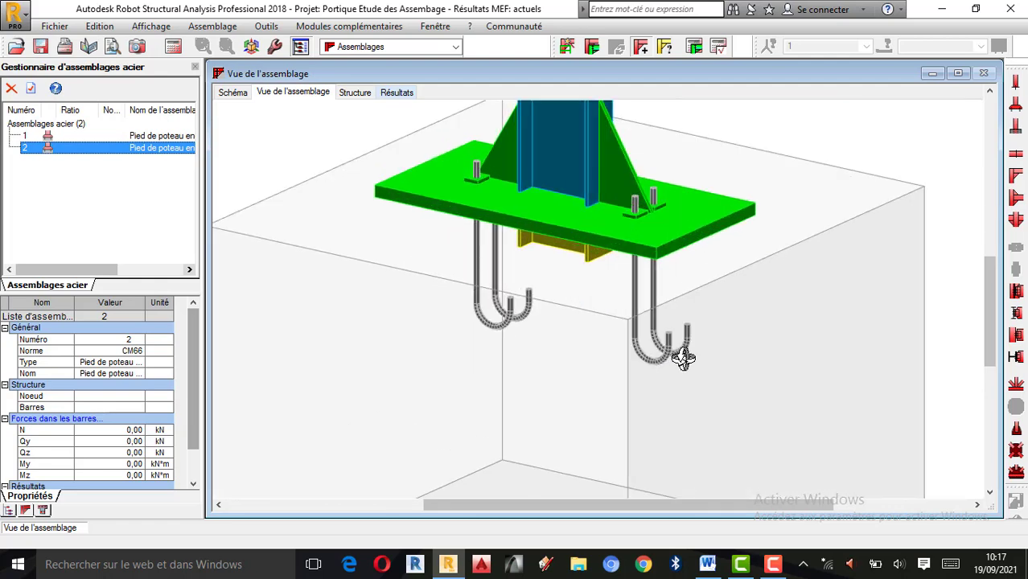
scroll(677, 355, down, 4)
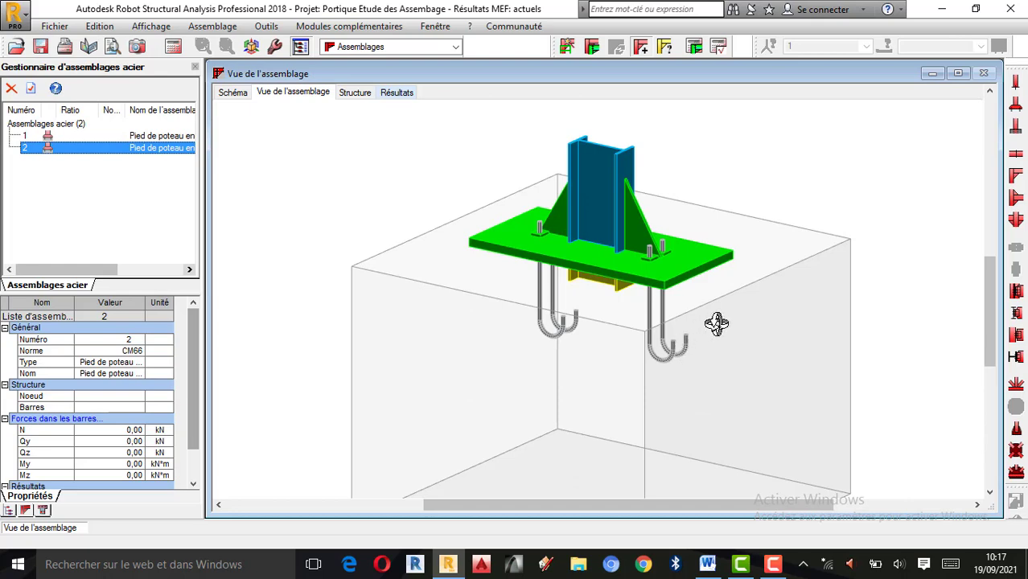
Open the dimensioned drawing (Schéma) of the column base and examine its elevations and plan
click(233, 93)
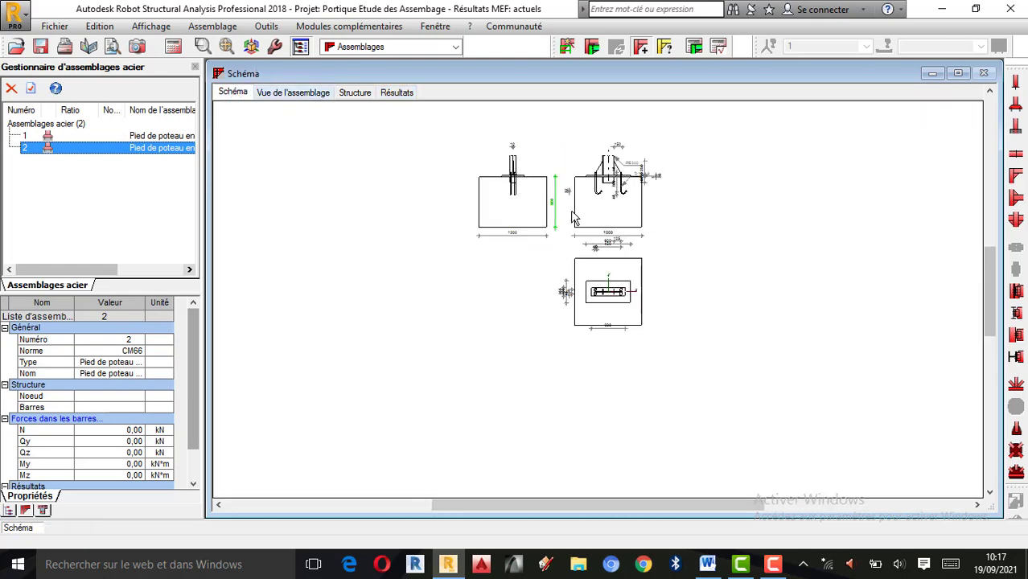
scroll(573, 217, up, 5)
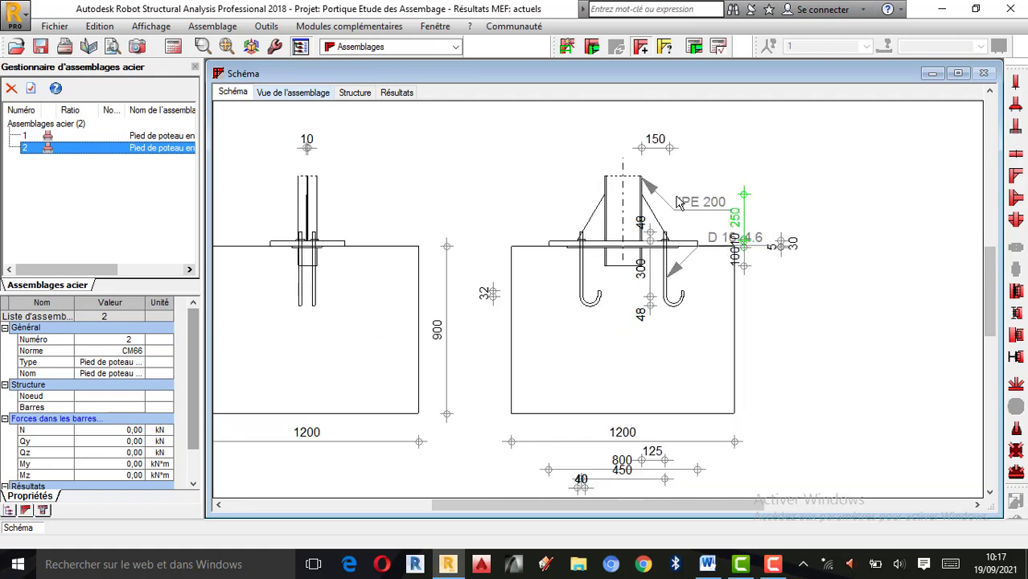
scroll(680, 201, up, 2)
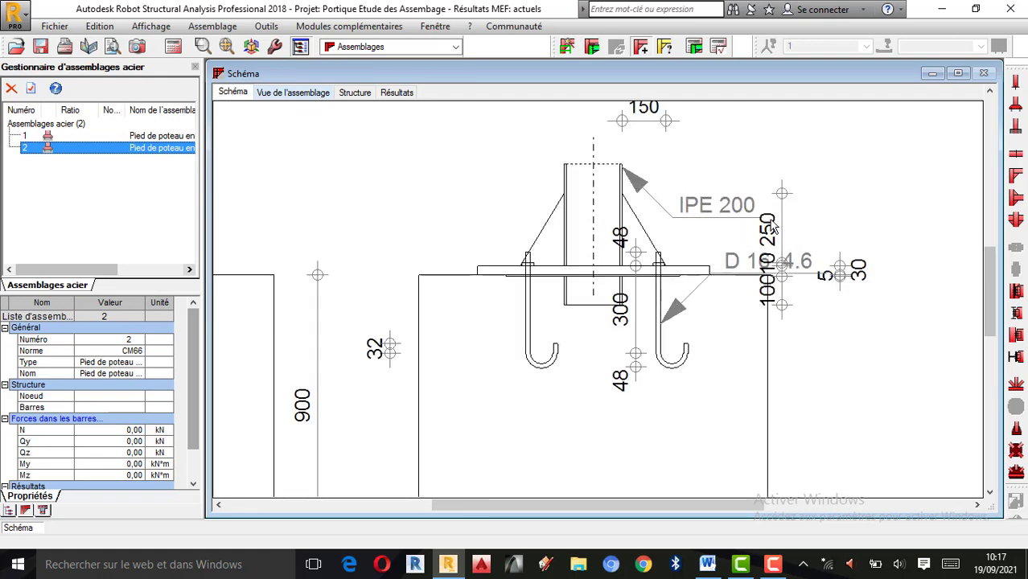
scroll(734, 239, down, 1)
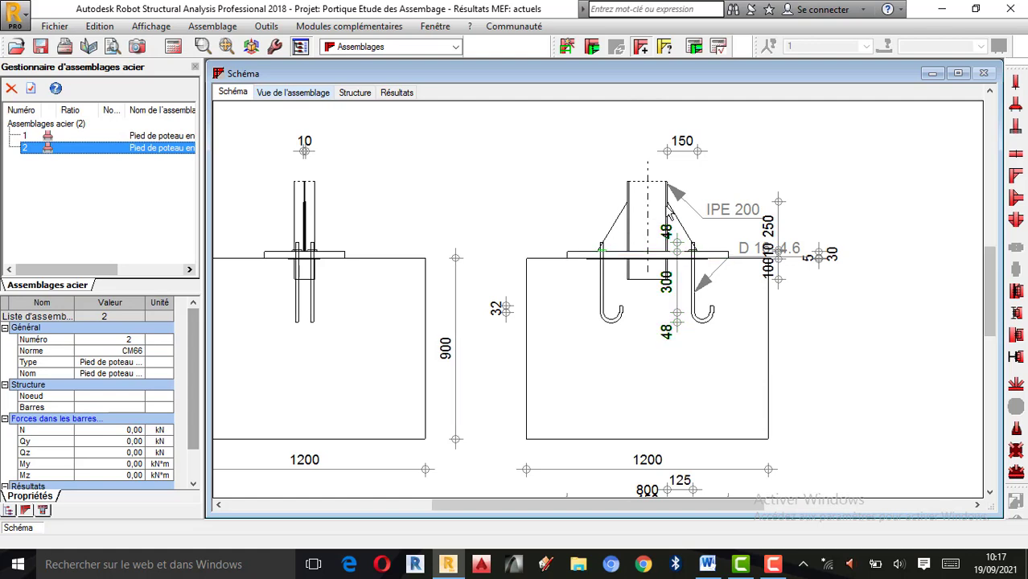
scroll(704, 279, down, 3)
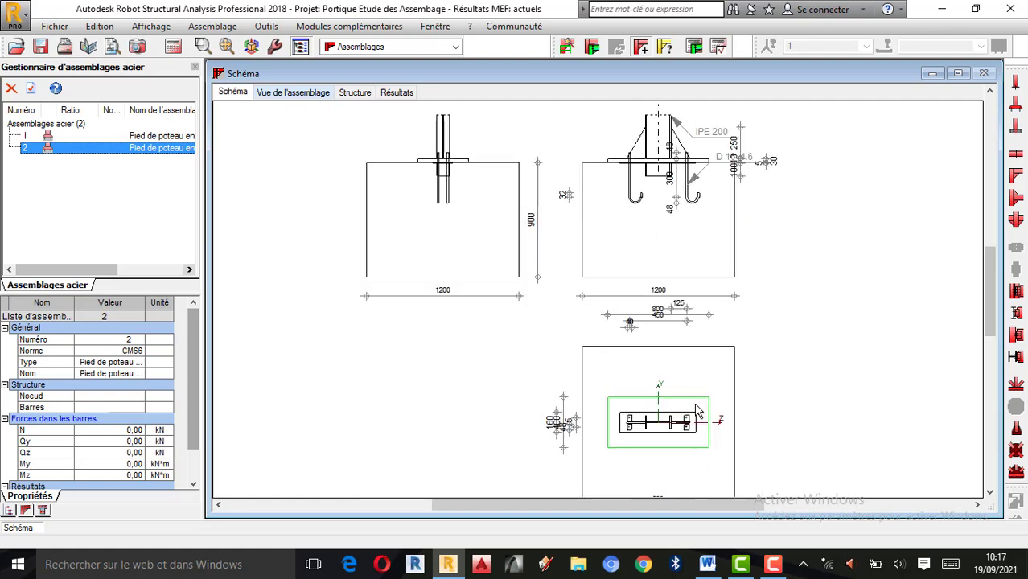
scroll(680, 344, up, 3)
scroll(680, 344, down, 4)
scroll(666, 268, up, 2)
scroll(666, 267, down, 2)
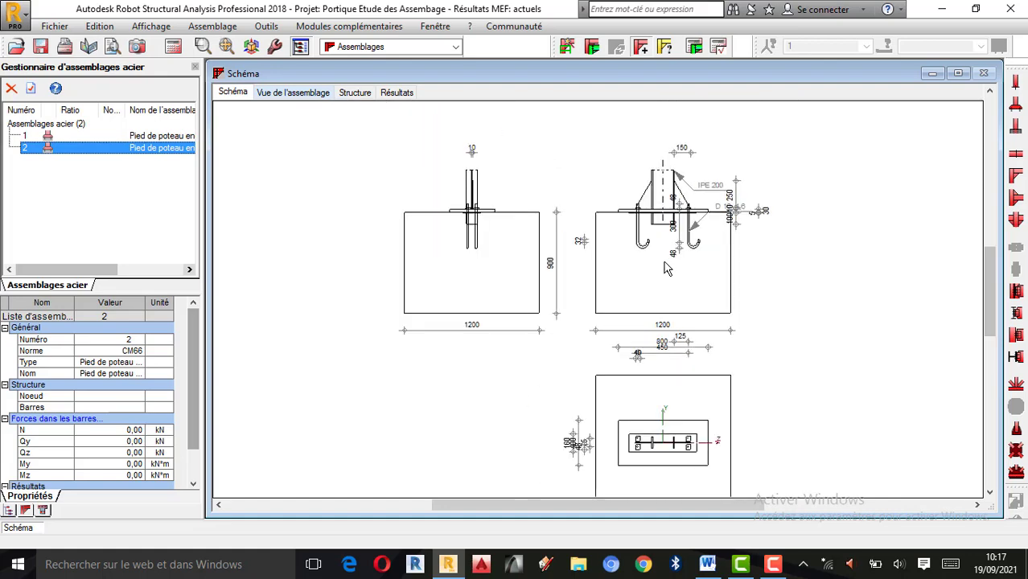
scroll(669, 257, up, 1)
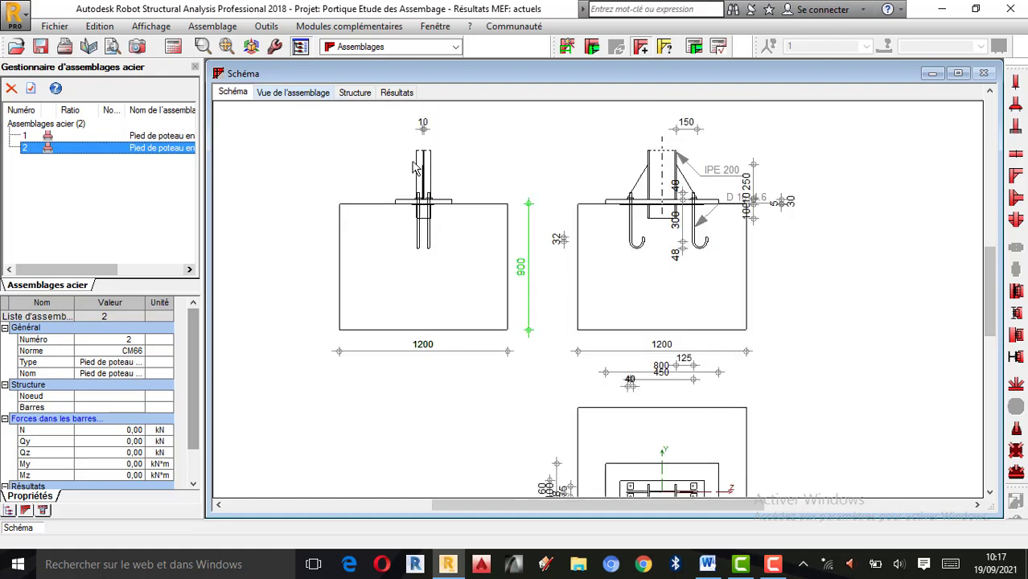
Return to the 3D connection view (Vue de l'assemblage) and look over the whole column base with its foundation block
click(303, 92)
scroll(569, 186, down, 1)
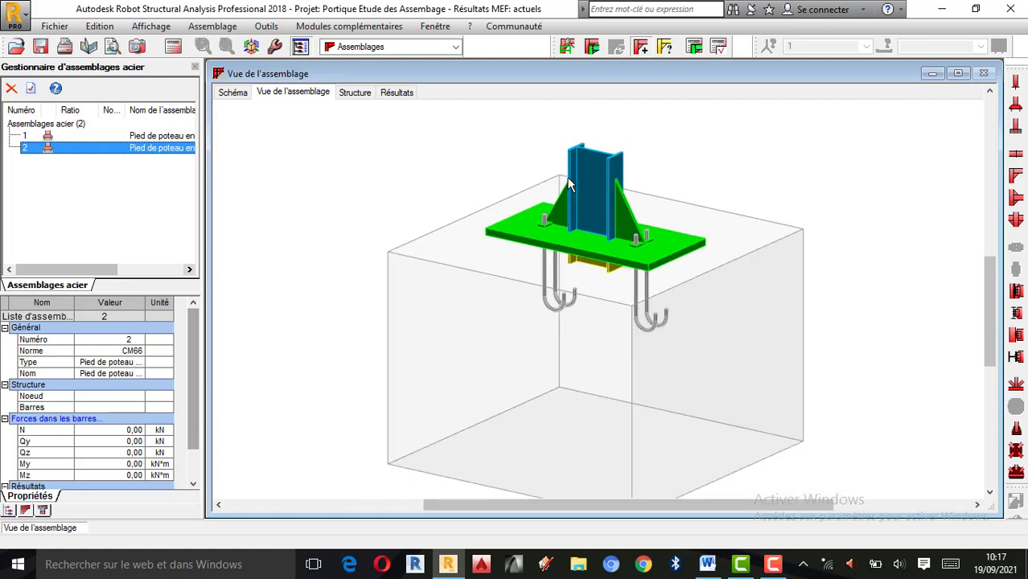
scroll(626, 285, up, 1)
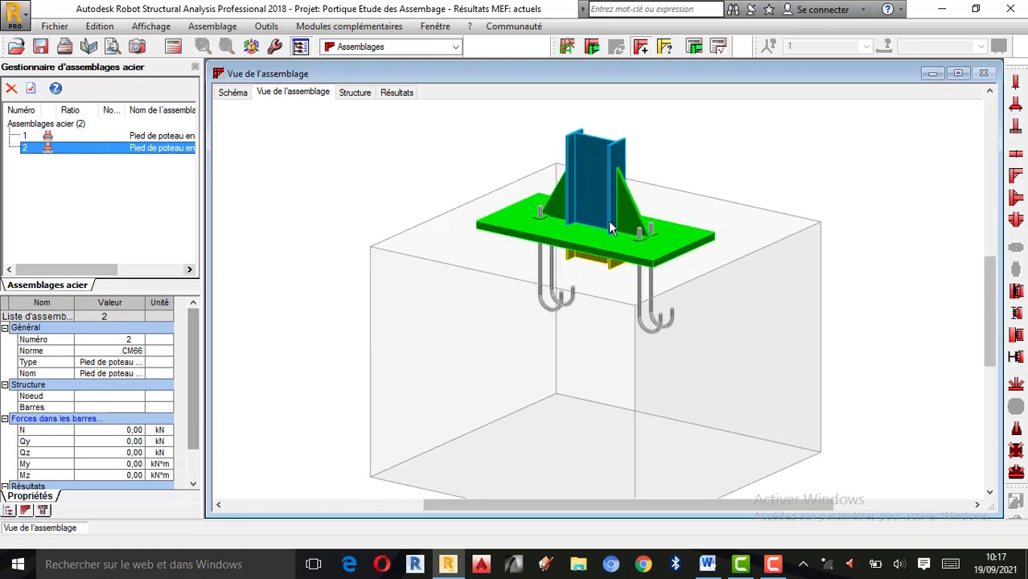
scroll(585, 242, down, 1)
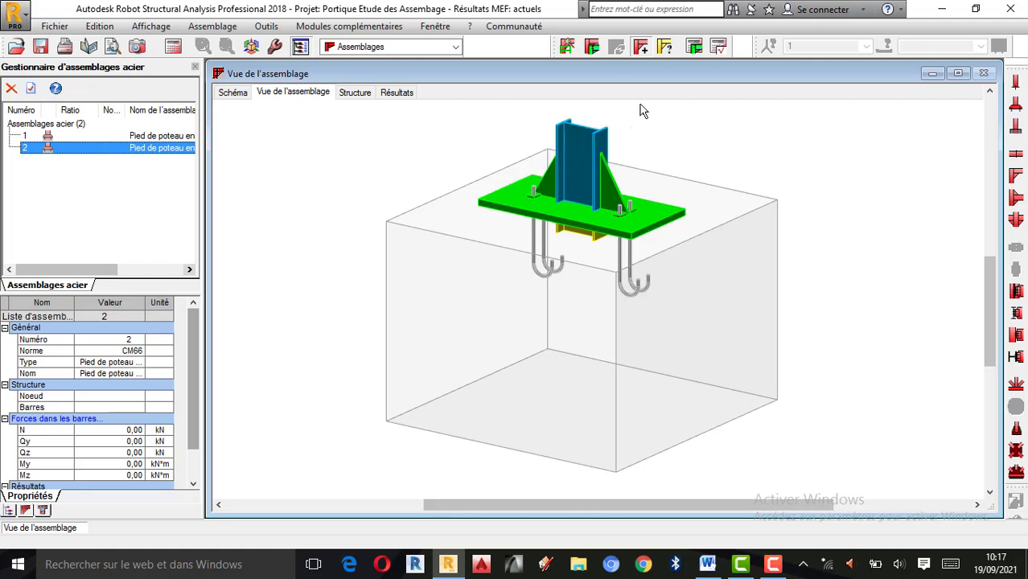
scroll(635, 109, up, 1)
scroll(634, 107, down, 2)
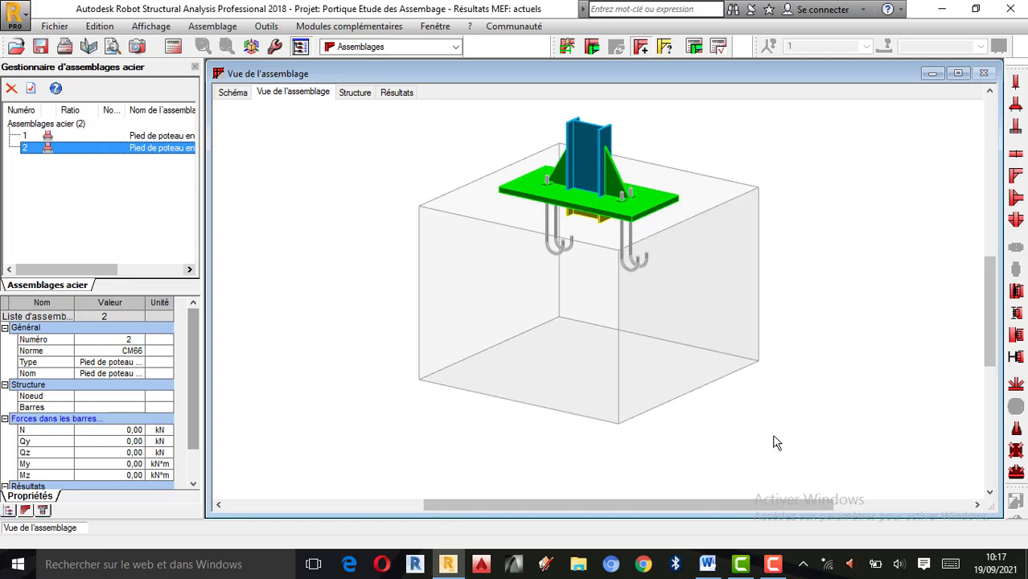
click(773, 564)
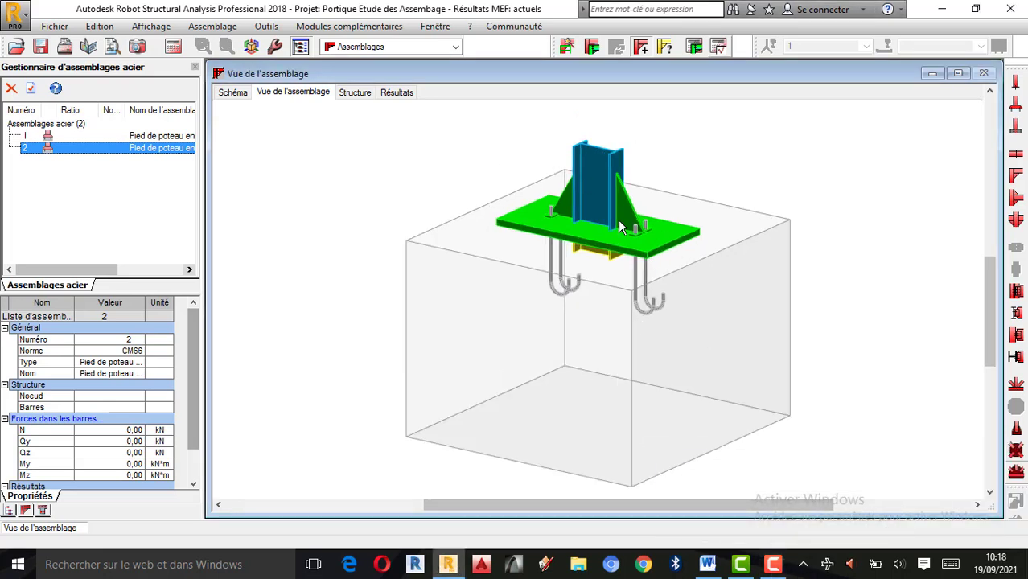
Calculate connection 2 with the manual verification (Vérification manuelle de l'assemblage), keeping the preset internal forces N, Qy, Qz, My and Mz
click(720, 46)
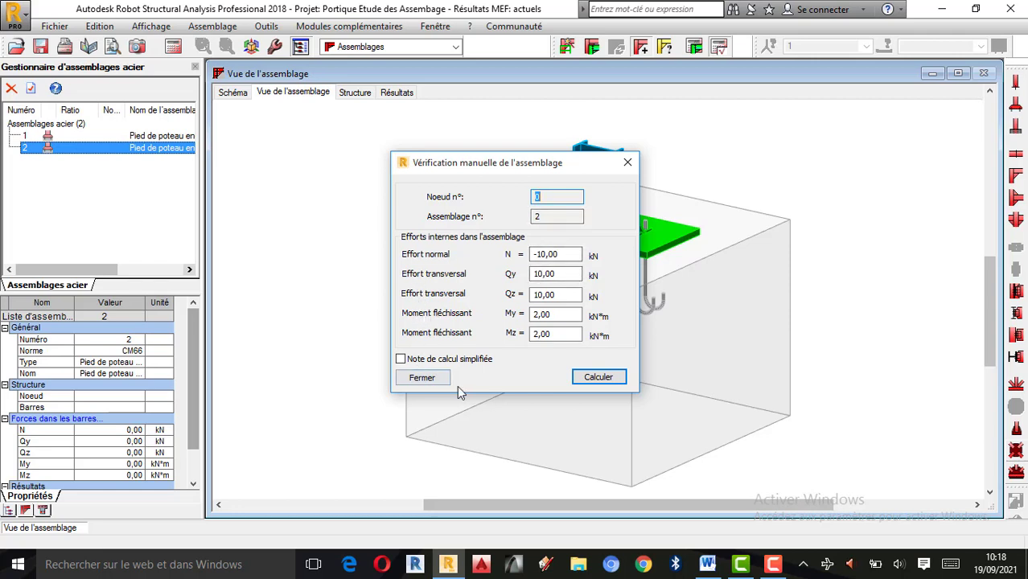
click(418, 362)
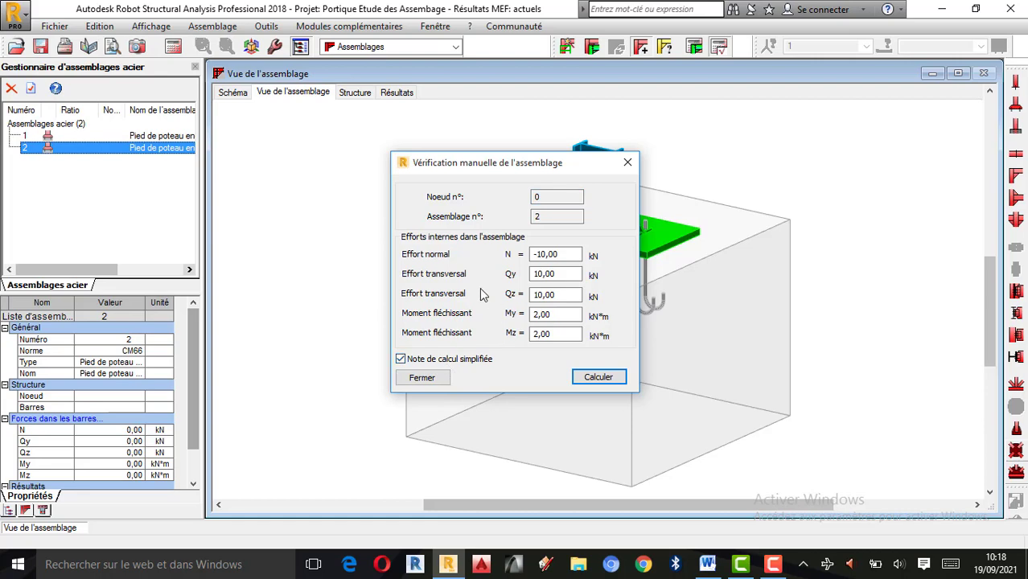
click(402, 360)
click(605, 379)
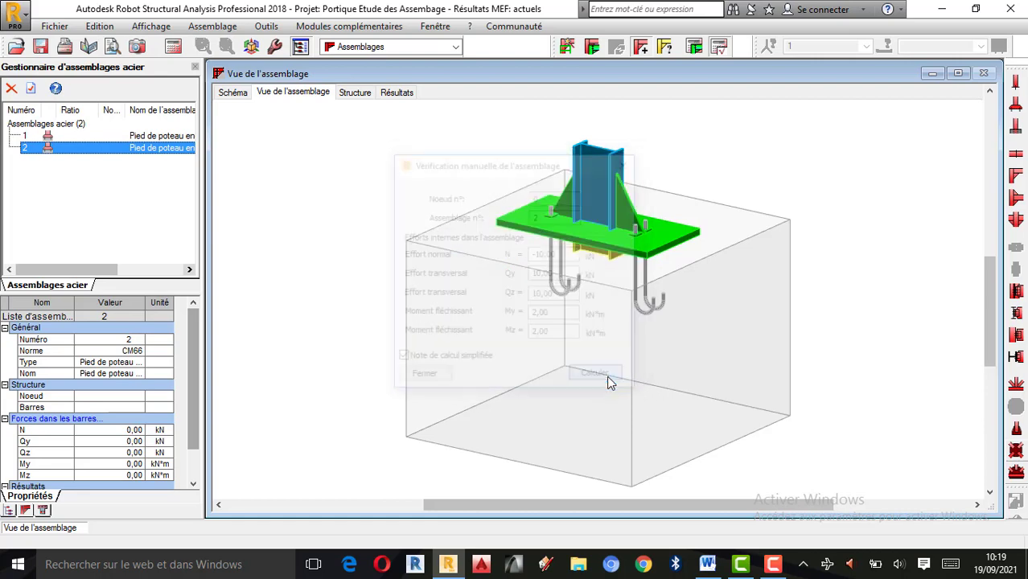
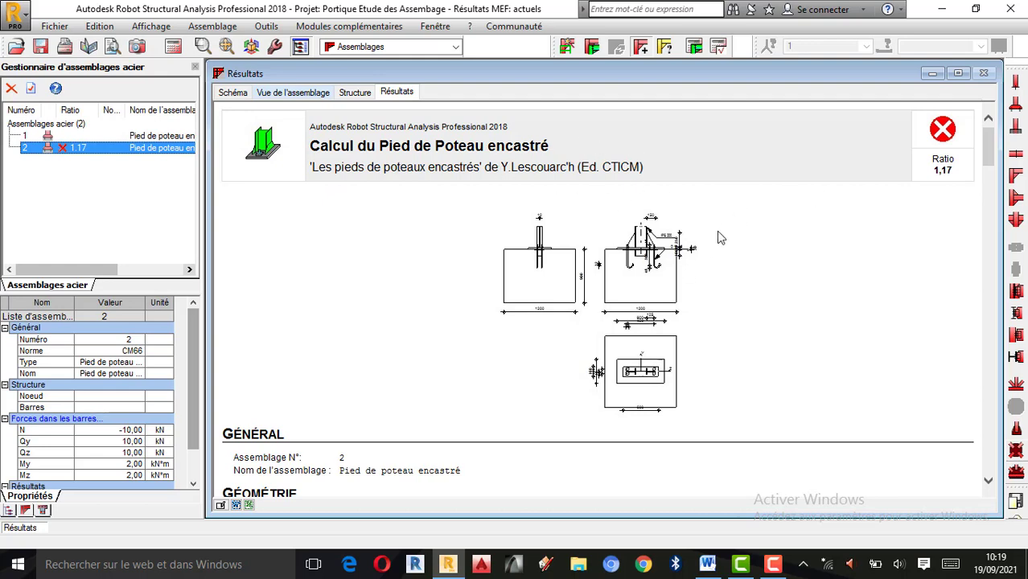
Read through the column base calculation note, examining the anchor, shear key, base plate and stiffener checks and the overall ratio
scroll(693, 254, down, 7)
scroll(598, 260, down, 12)
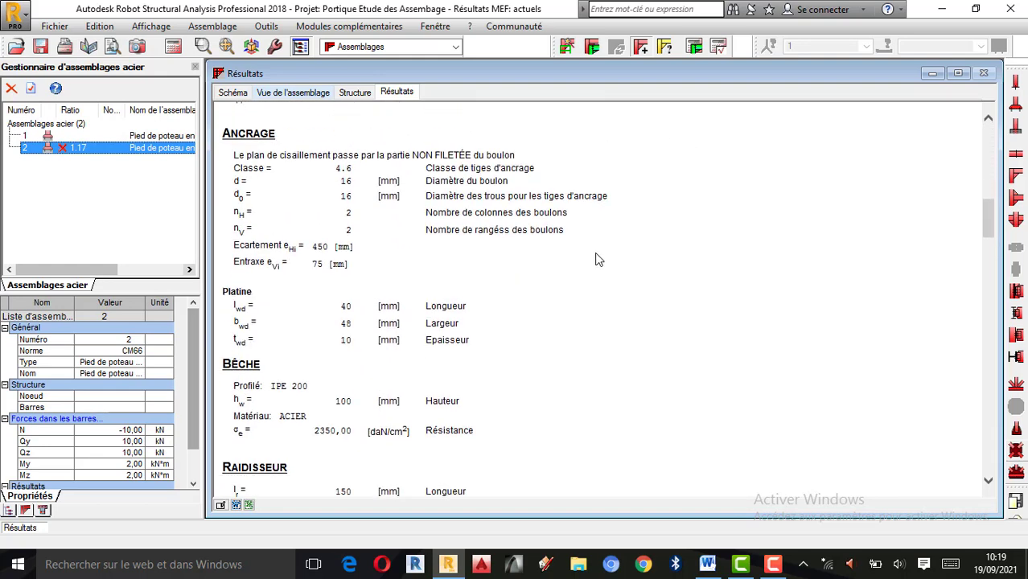
scroll(597, 260, down, 4)
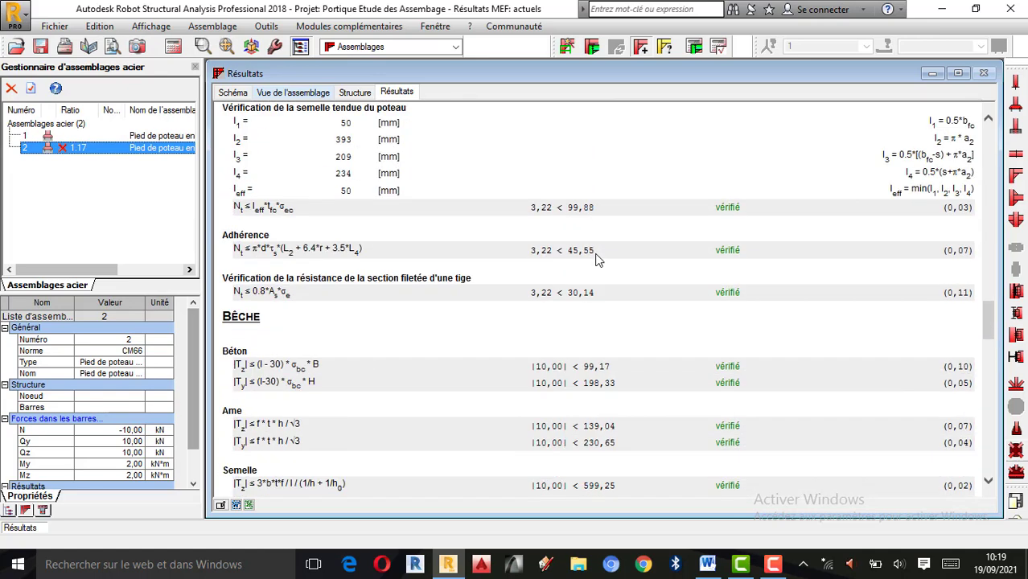
scroll(598, 260, down, 12)
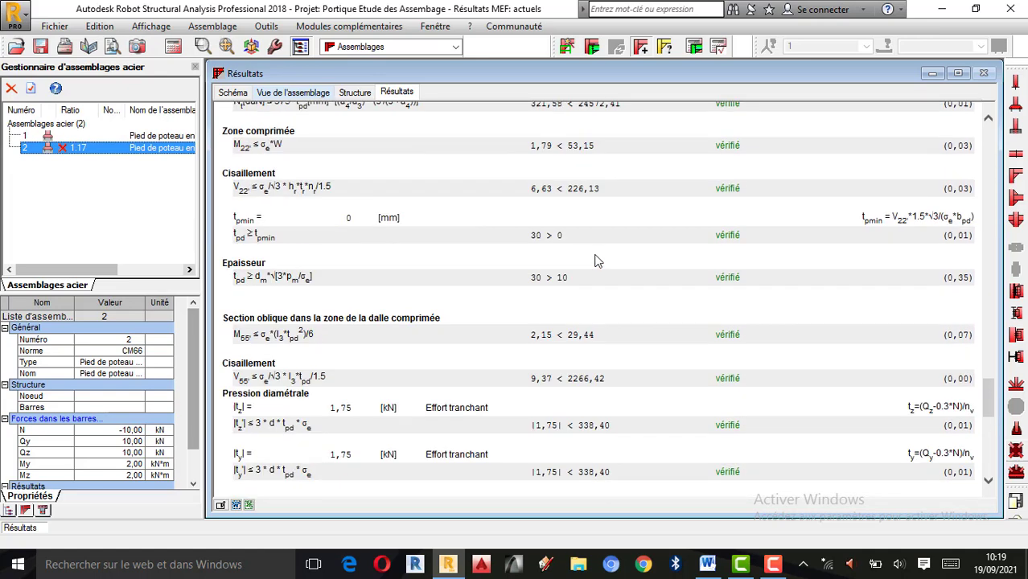
scroll(597, 260, down, 6)
scroll(598, 260, up, 2)
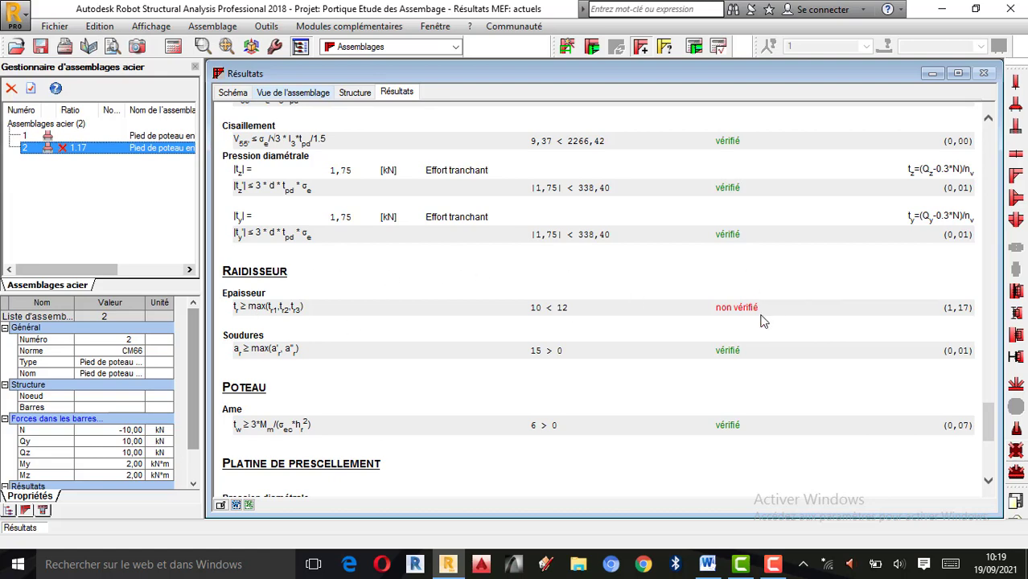
scroll(775, 289, up, 12)
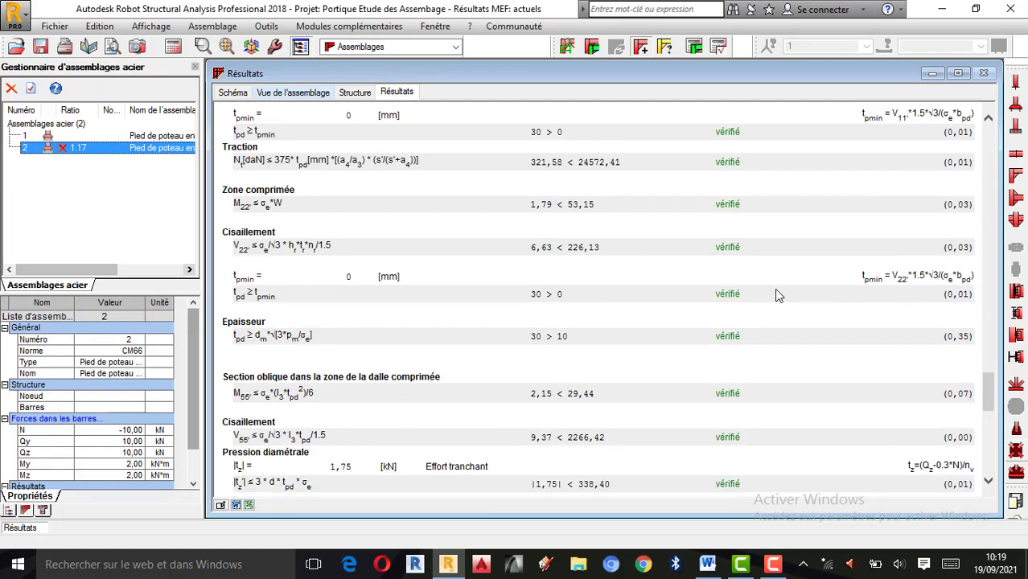
scroll(775, 293, up, 20)
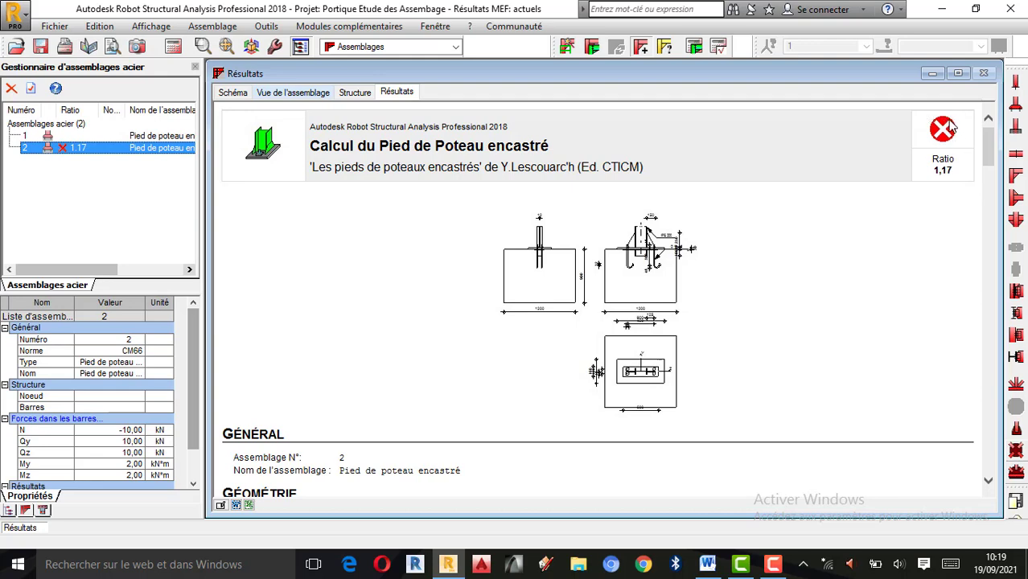
Review the geometry section of the column base calculation note, from the column and base plate data to the footing, concrete and welds
scroll(801, 230, down, 15)
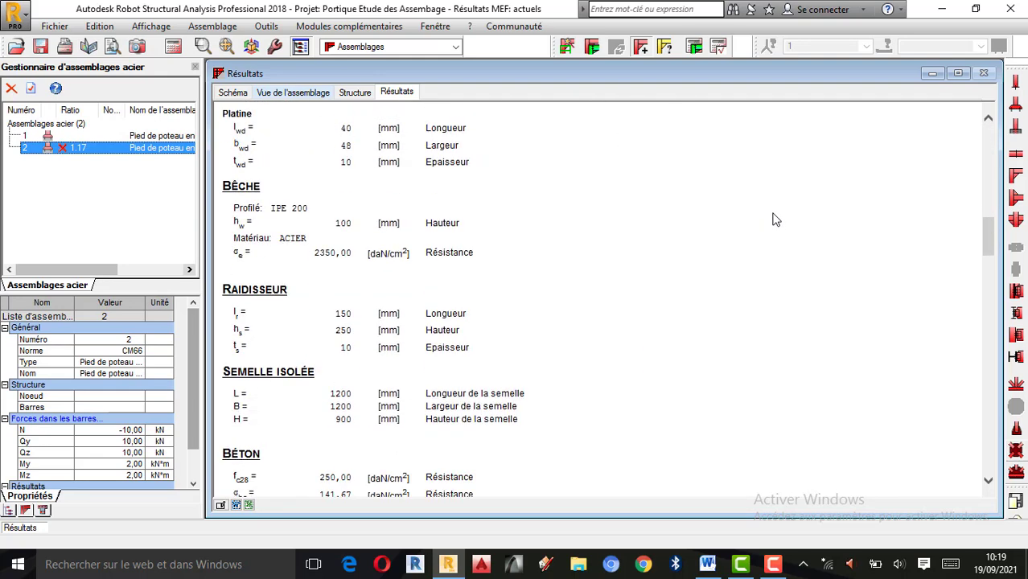
scroll(768, 219, up, 15)
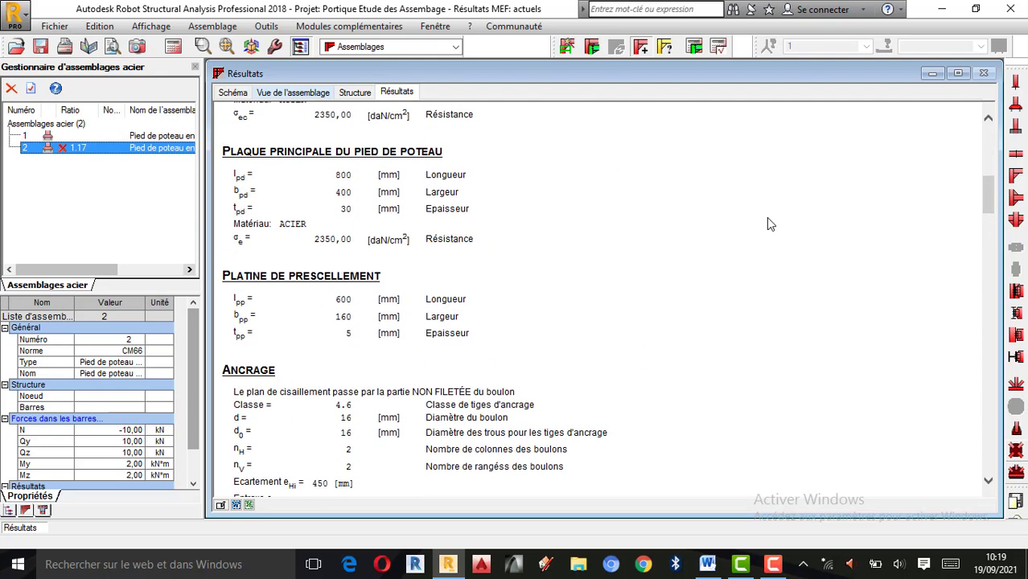
scroll(768, 224, up, 1)
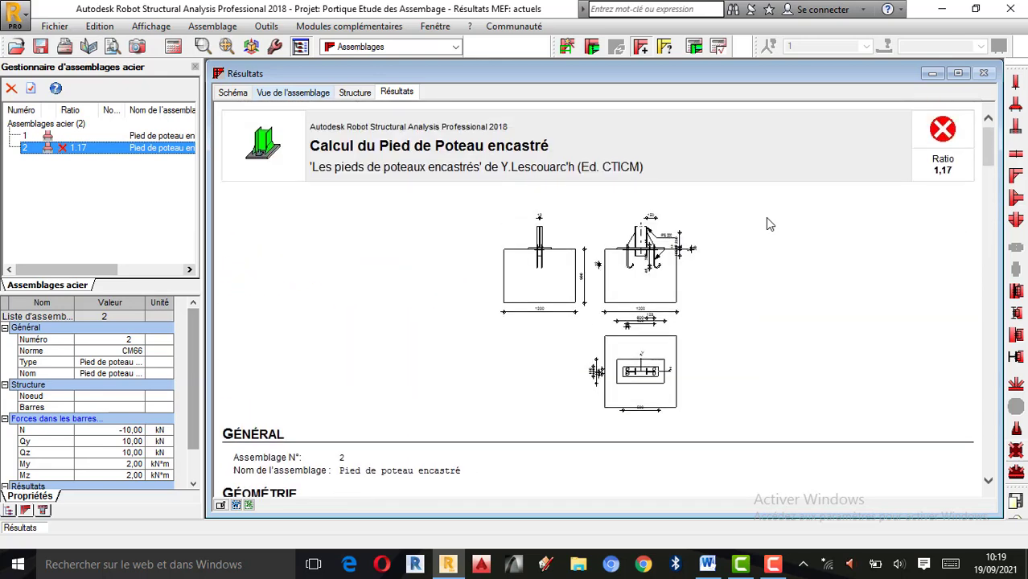
scroll(712, 245, down, 3)
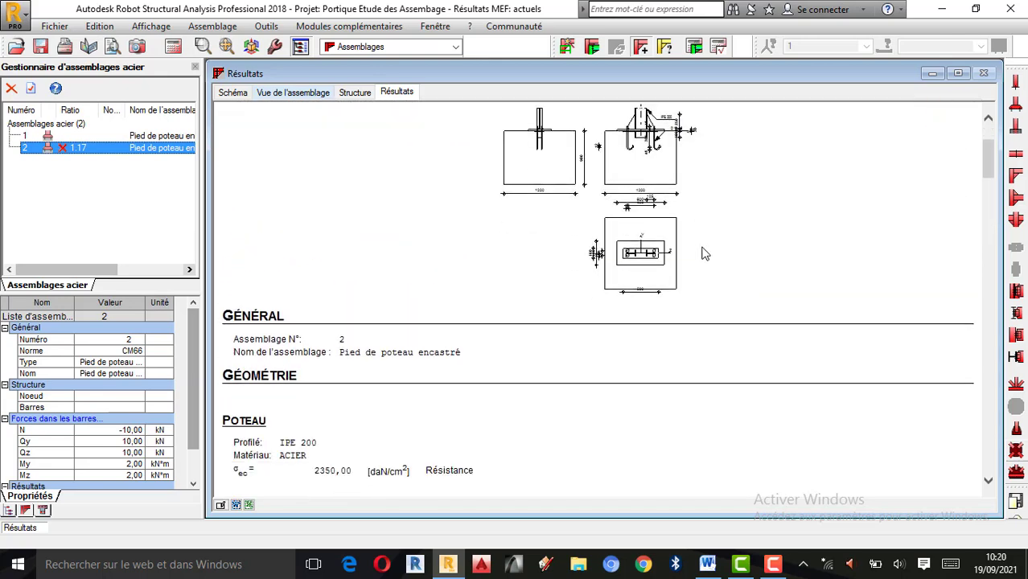
scroll(702, 254, down, 9)
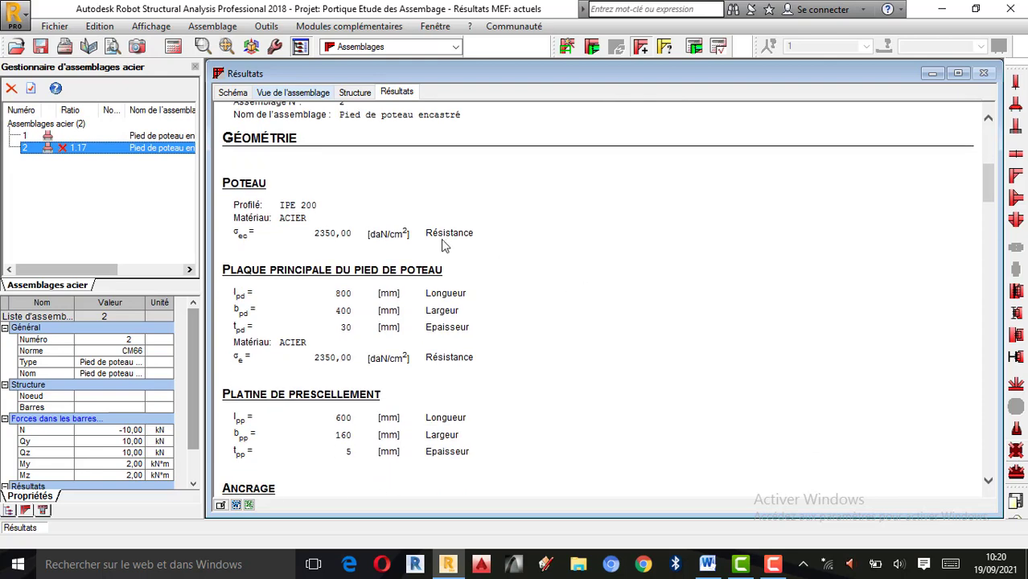
scroll(442, 243, down, 20)
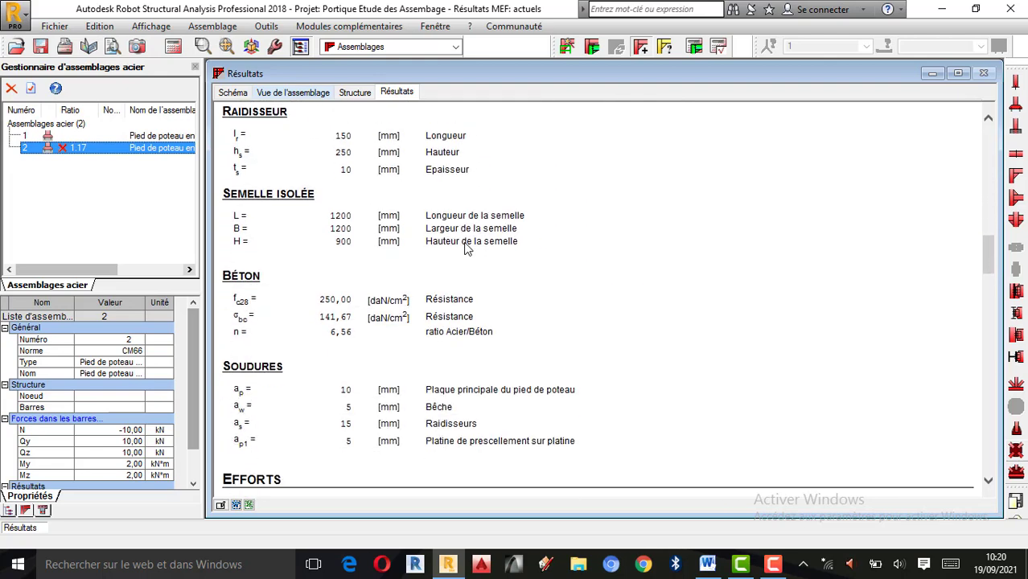
Examine the note's concrete, shear key, base plate, stiffener and column checks, then its remarks and final ratio, to find what fails
scroll(464, 248, down, 9)
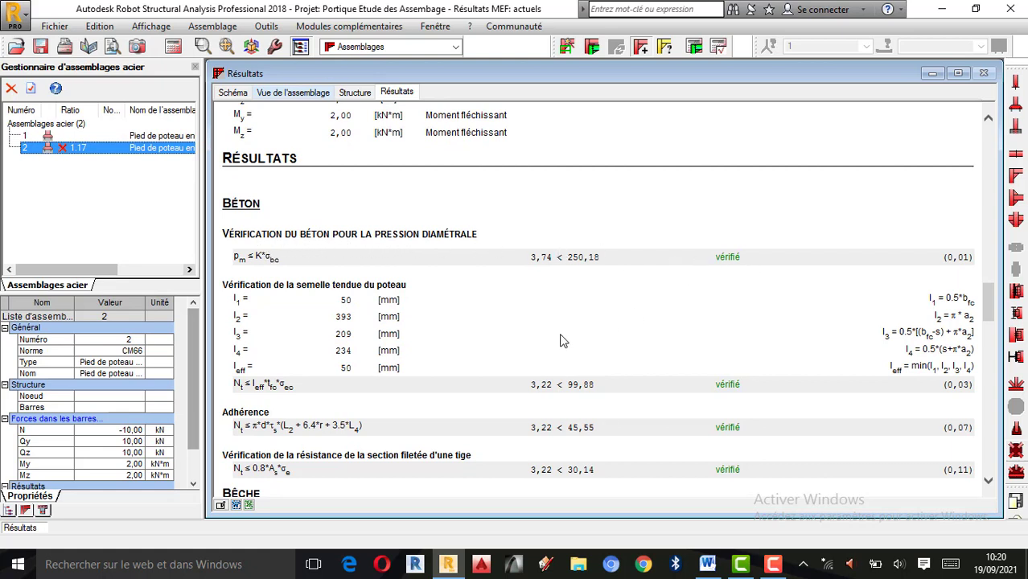
scroll(402, 324, down, 3)
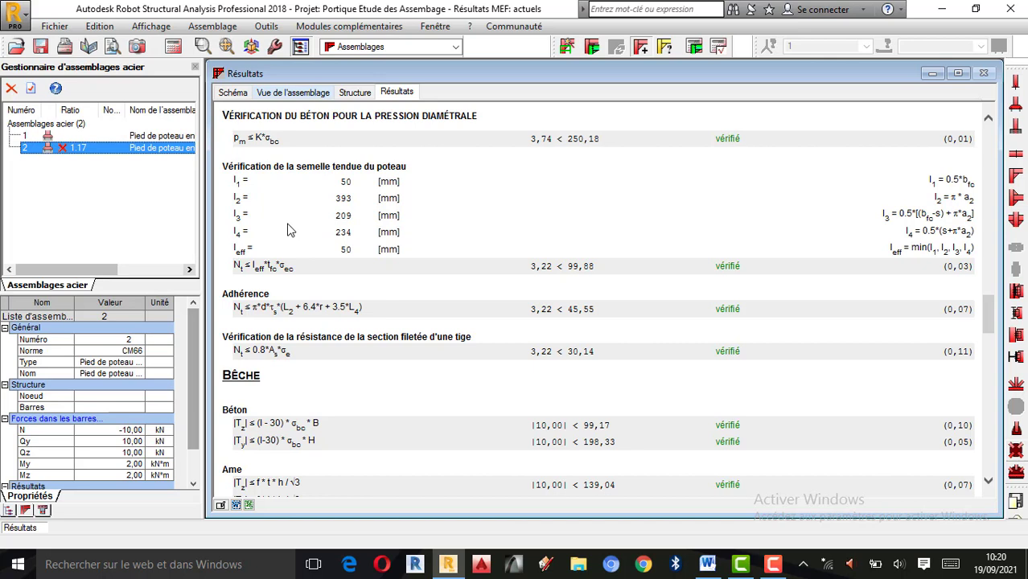
scroll(512, 331, down, 1)
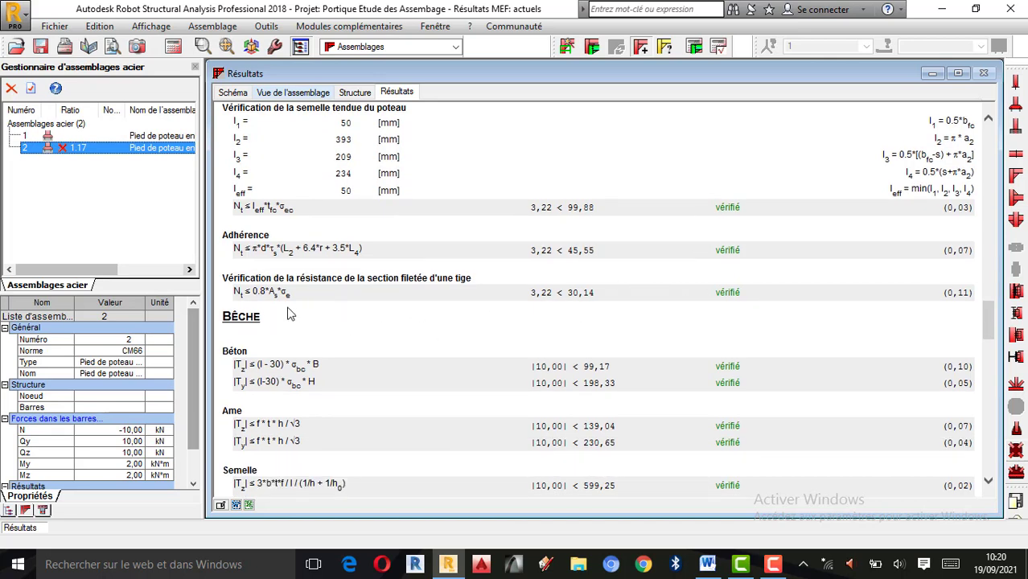
scroll(707, 358, down, 6)
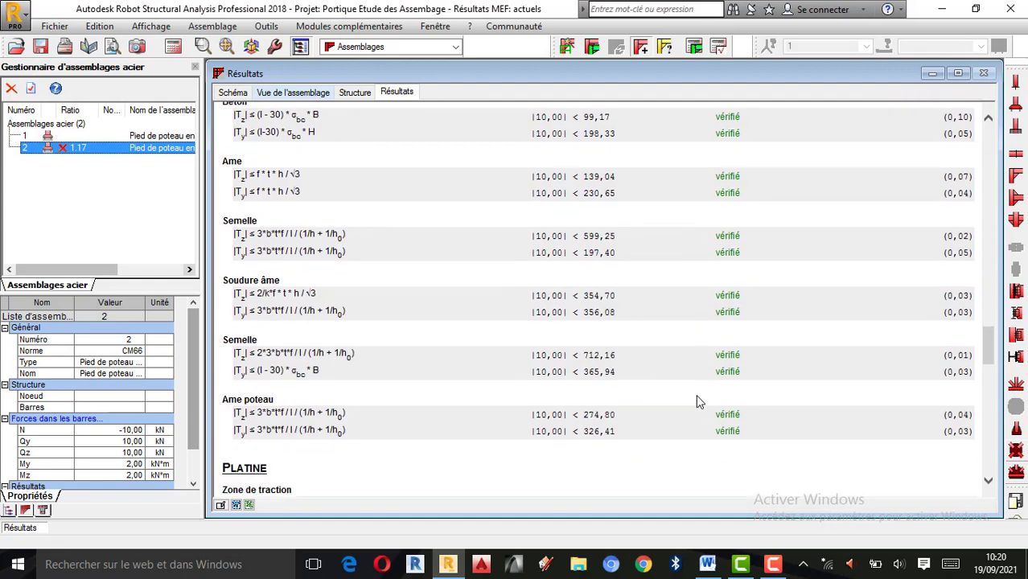
scroll(695, 386, down, 1)
scroll(697, 419, down, 2)
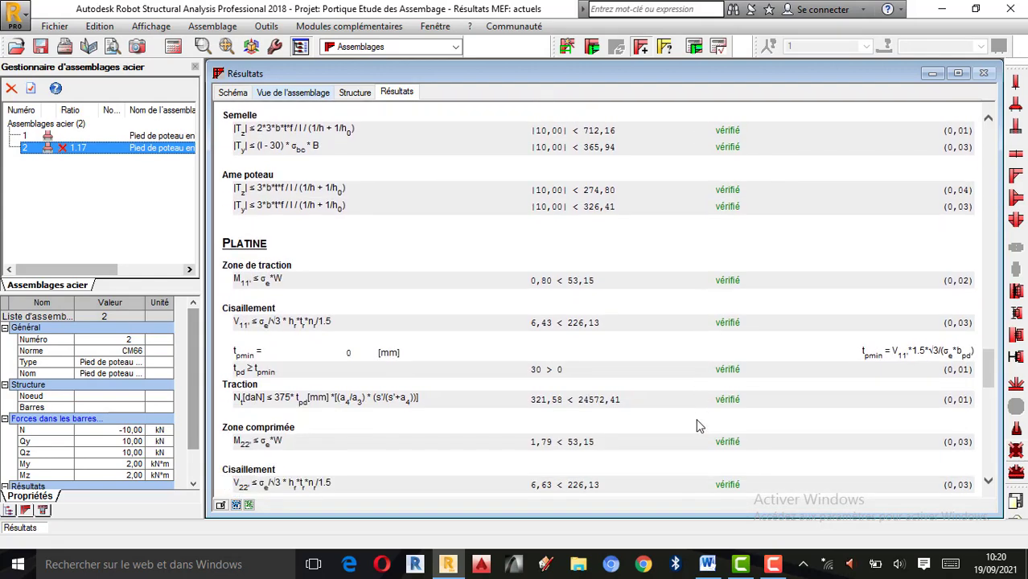
scroll(697, 424, down, 3)
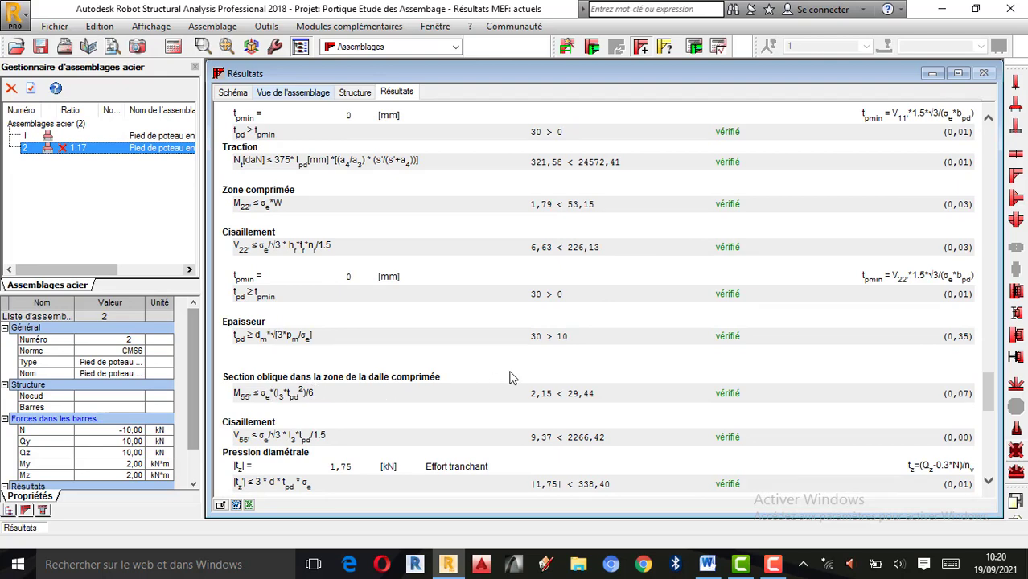
scroll(510, 378, down, 4)
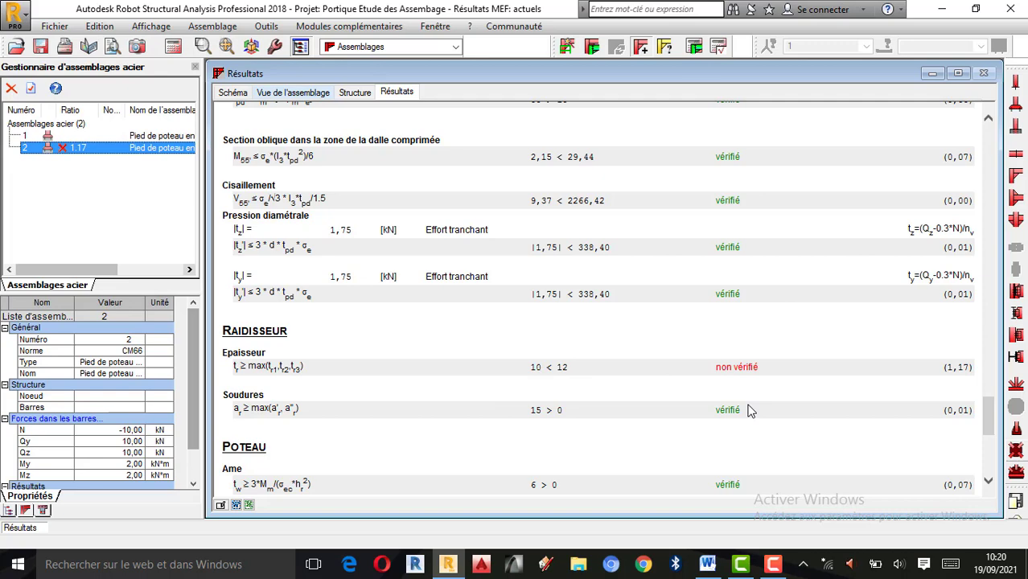
scroll(744, 408, down, 2)
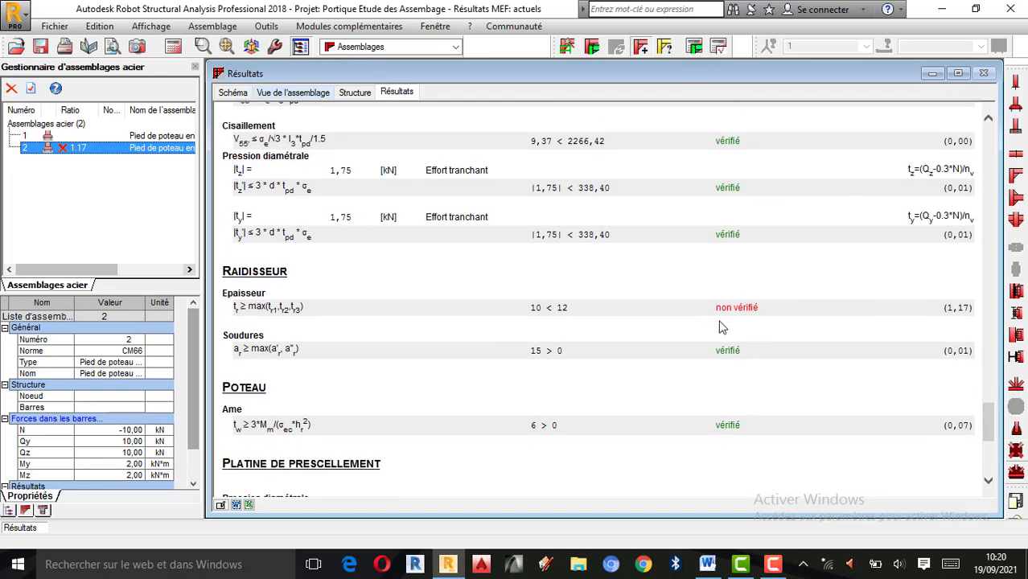
scroll(721, 327, down, 8)
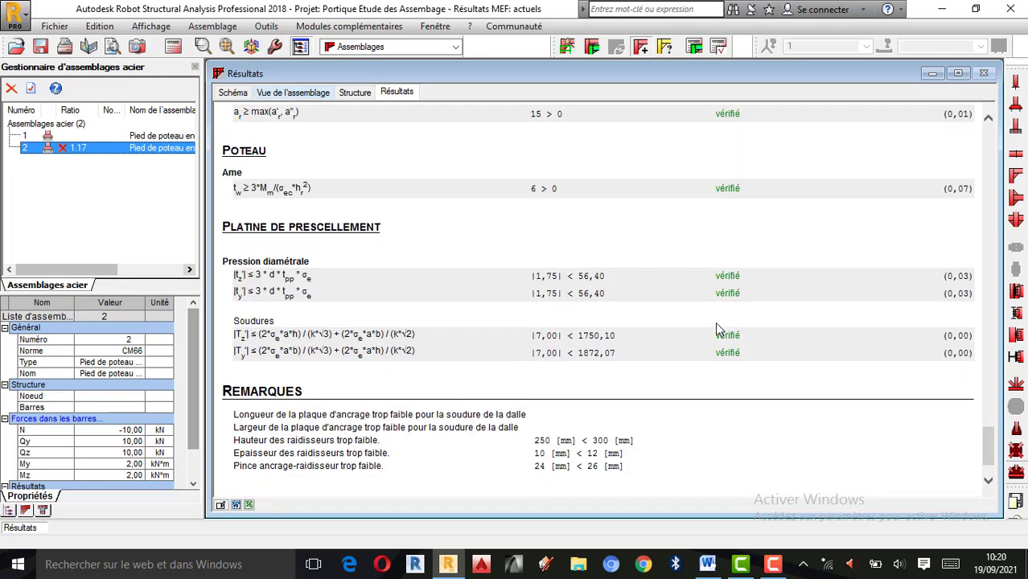
scroll(719, 329, down, 2)
scroll(718, 329, down, 1)
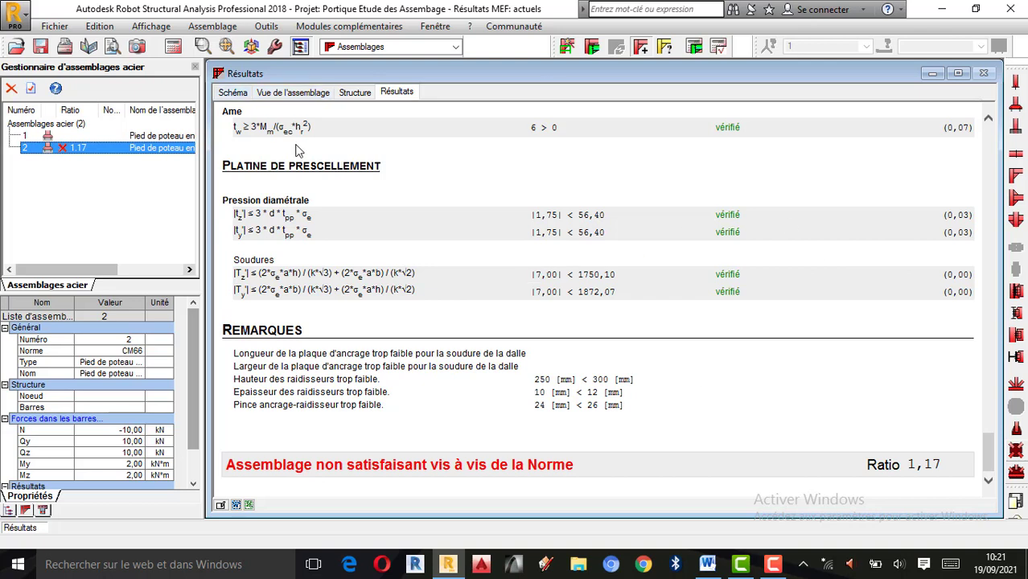
Look over connection 2 in the structure view and dimensioned drawing (Schéma), ending in the 3D connection view (Vue de l'assemblage)
click(312, 94)
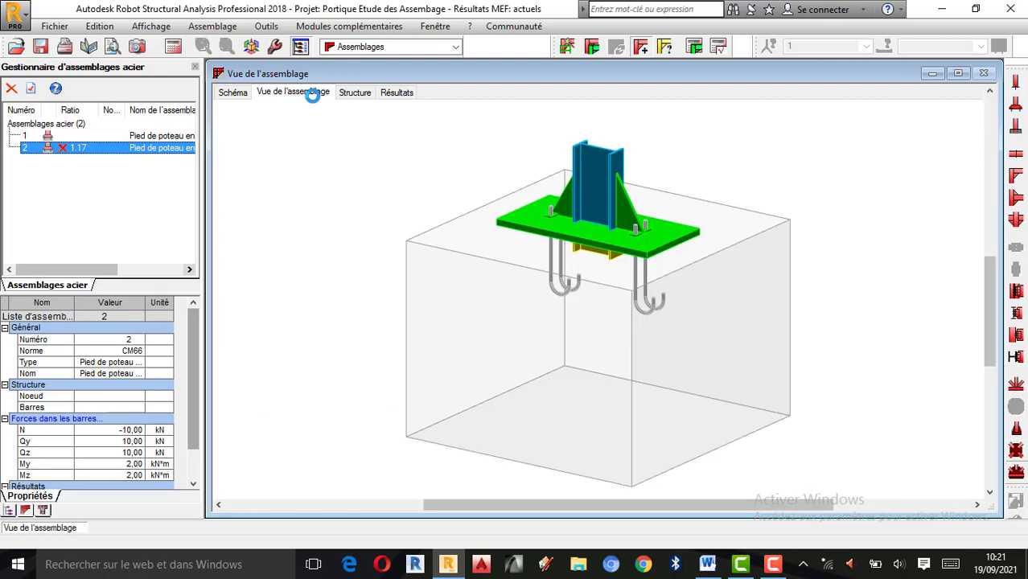
click(365, 95)
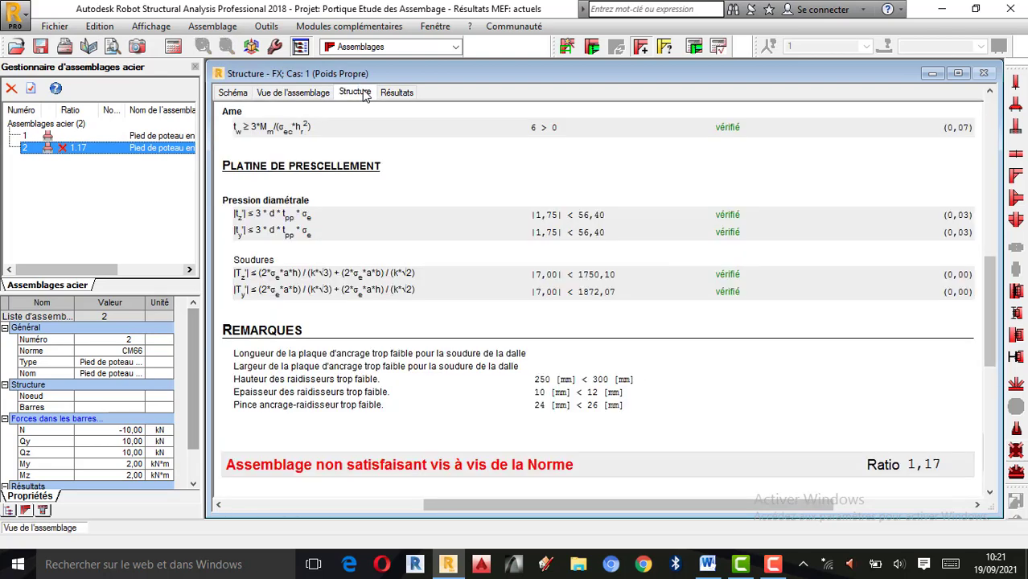
click(302, 94)
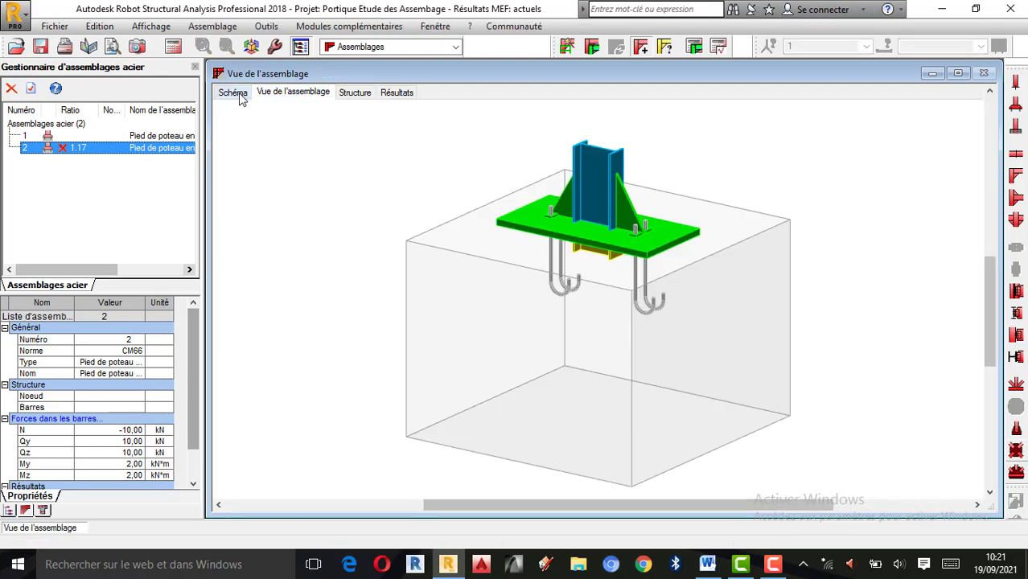
click(235, 94)
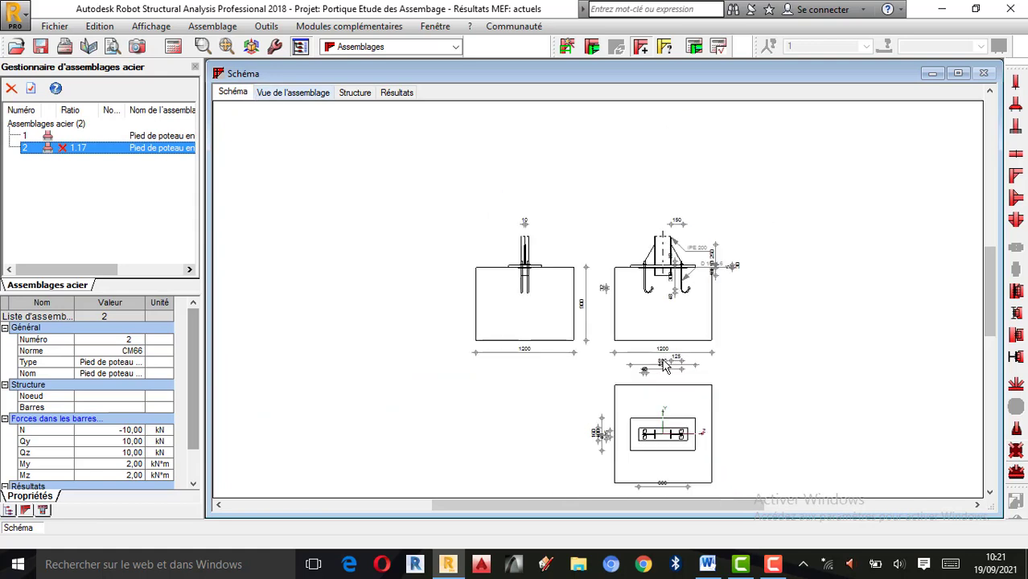
click(297, 93)
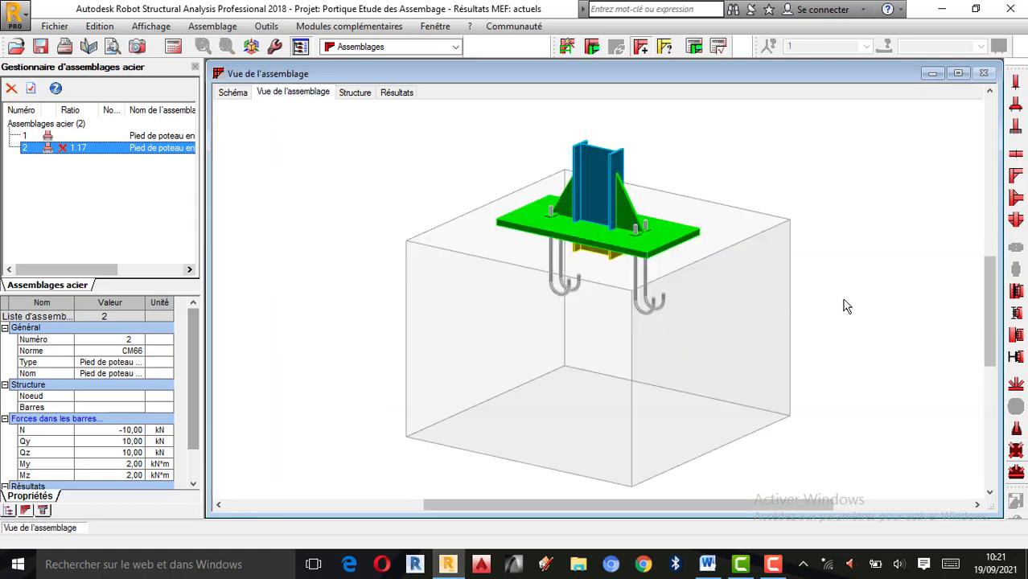
click(1016, 106)
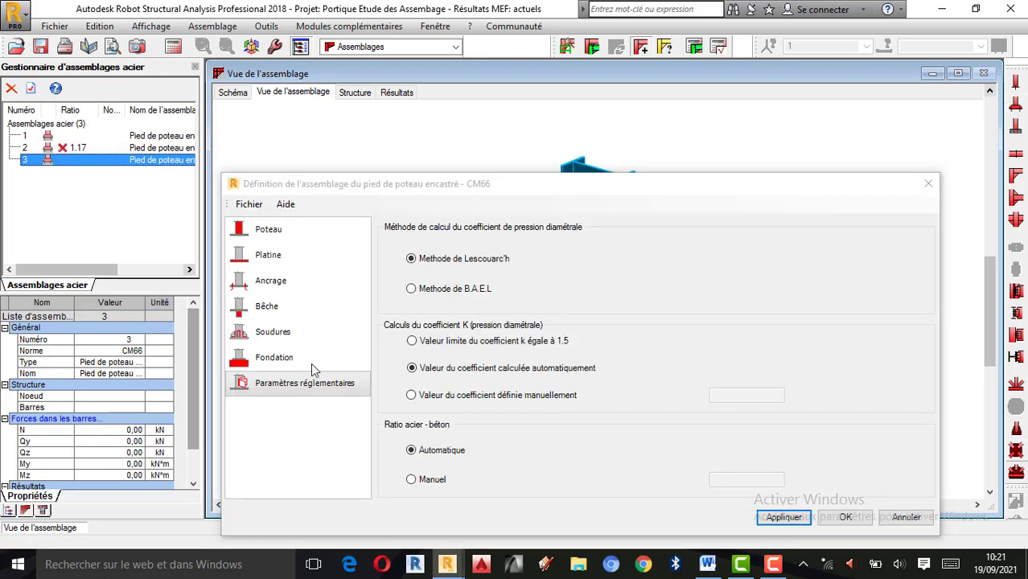
click(315, 364)
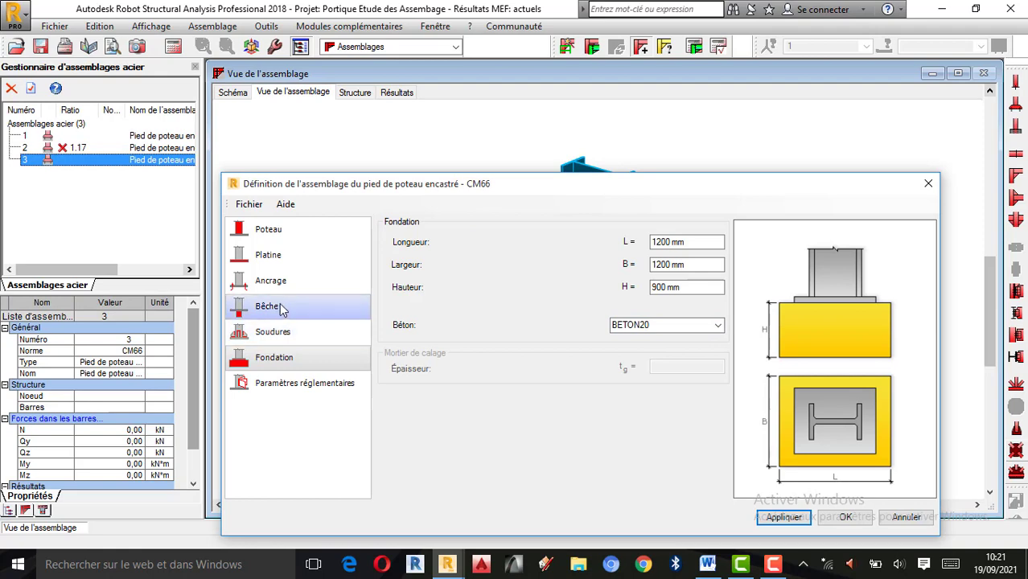
click(282, 330)
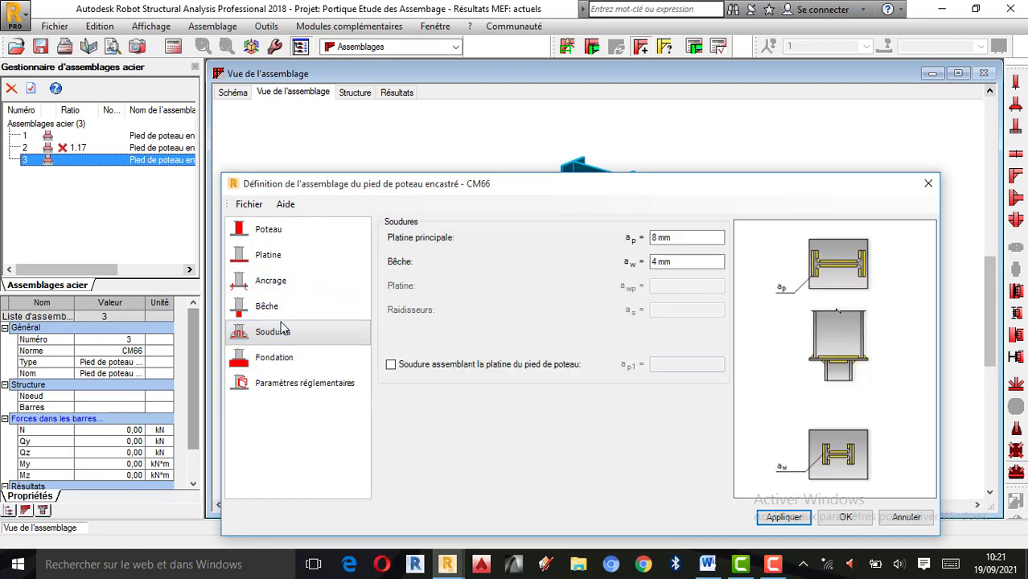
click(281, 306)
click(284, 277)
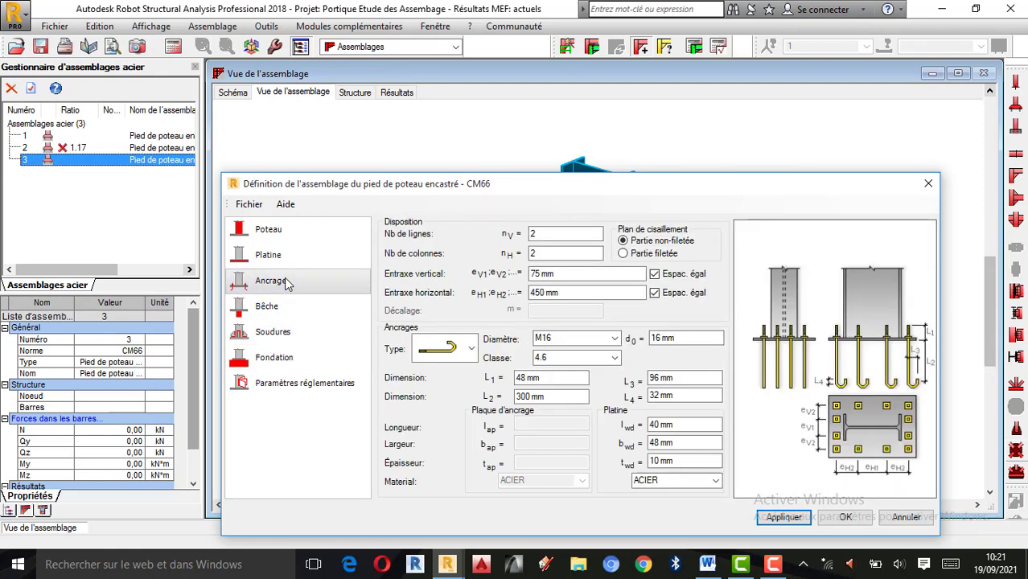
click(284, 256)
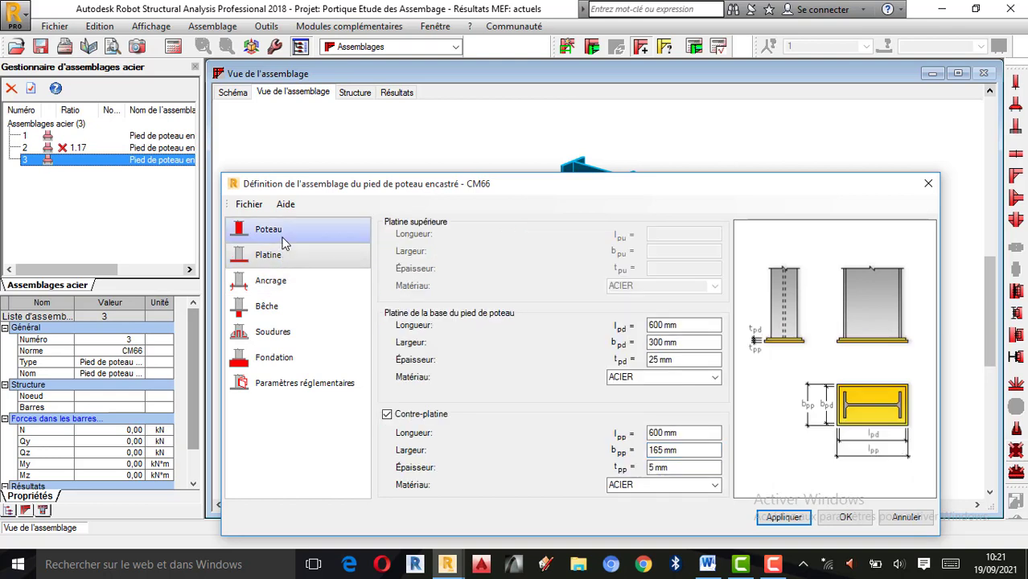
click(282, 235)
click(280, 279)
click(273, 305)
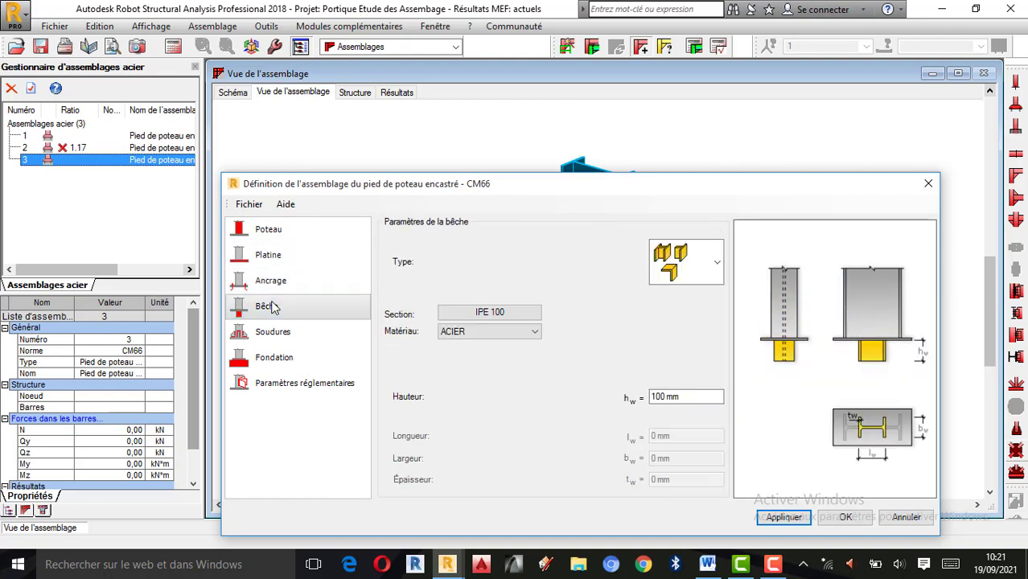
click(277, 264)
click(278, 280)
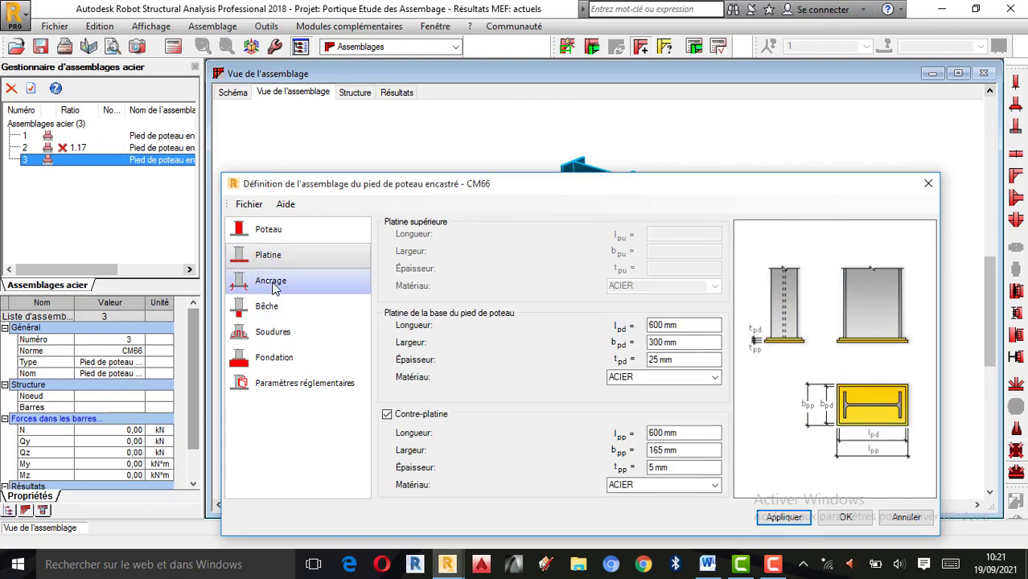
click(267, 306)
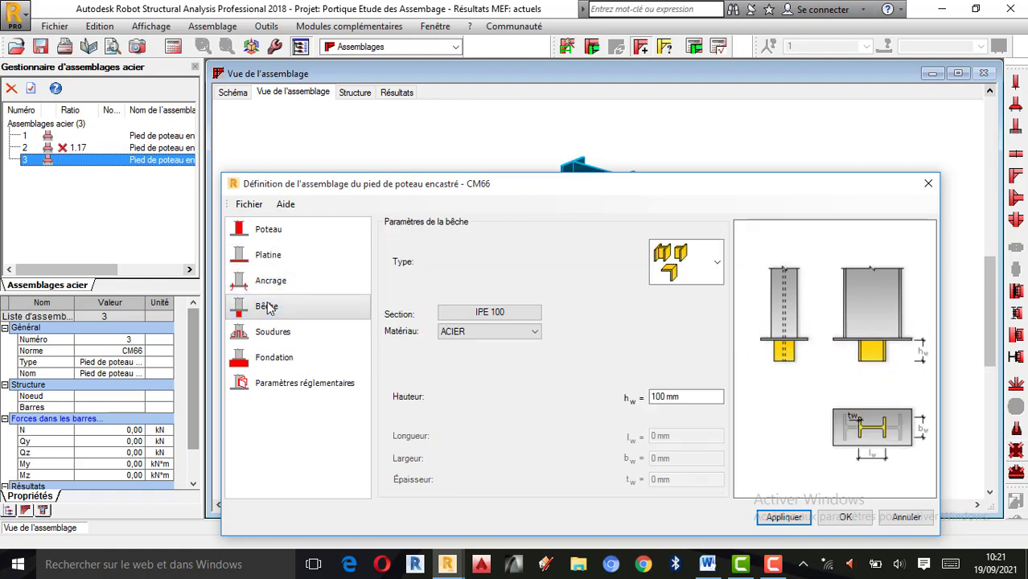
click(271, 332)
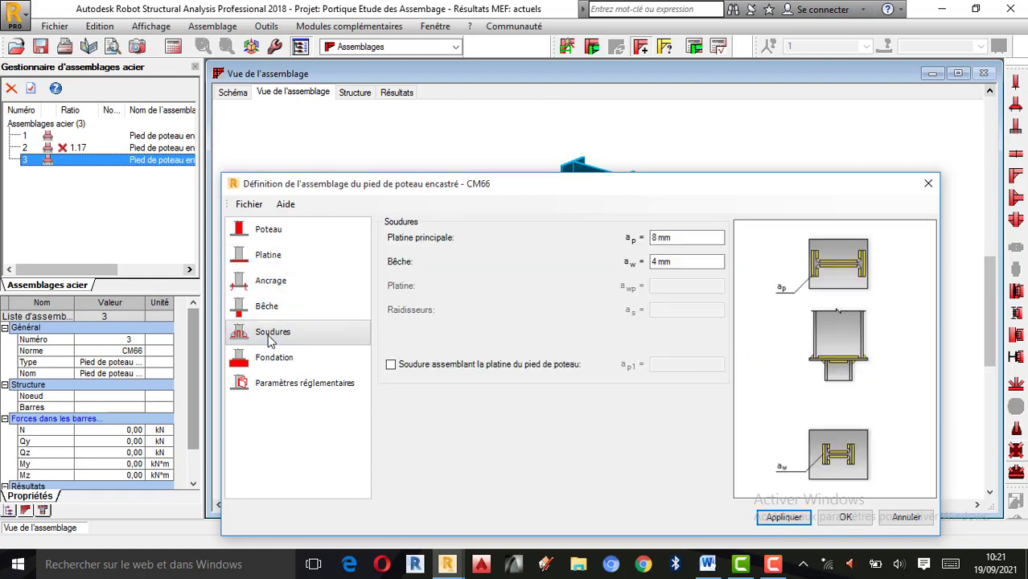
click(273, 358)
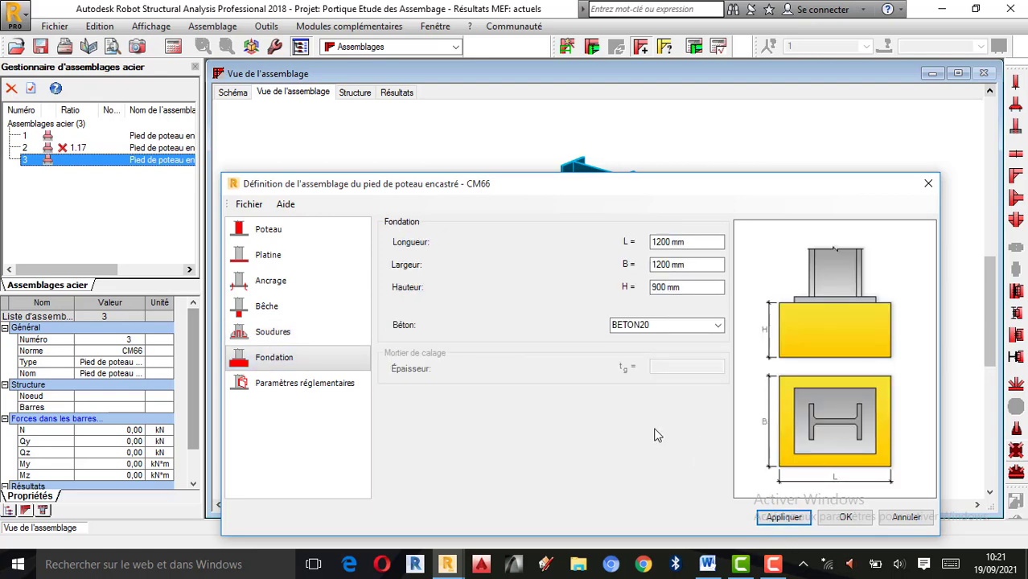
click(928, 183)
click(773, 564)
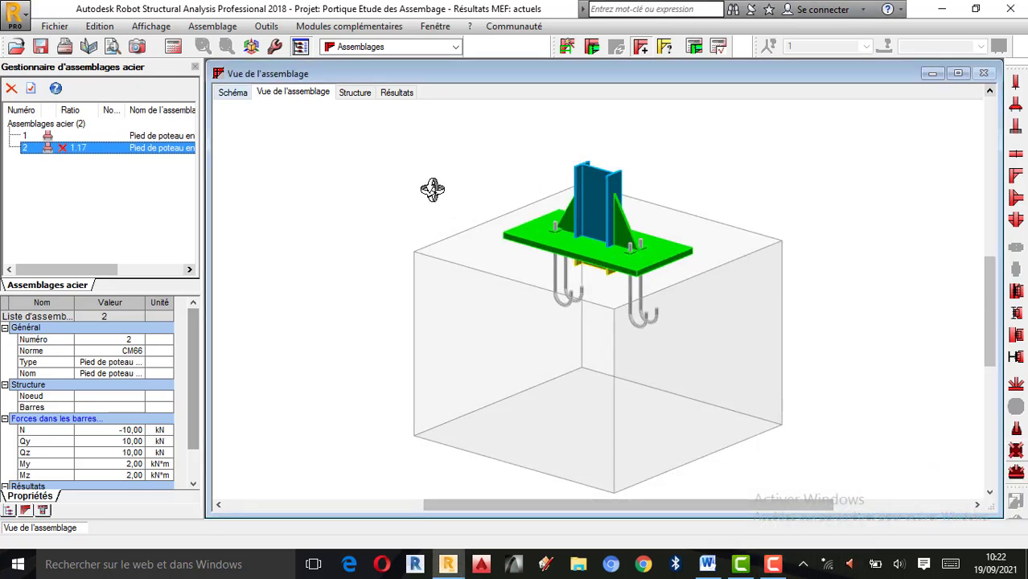
scroll(644, 201, down, 2)
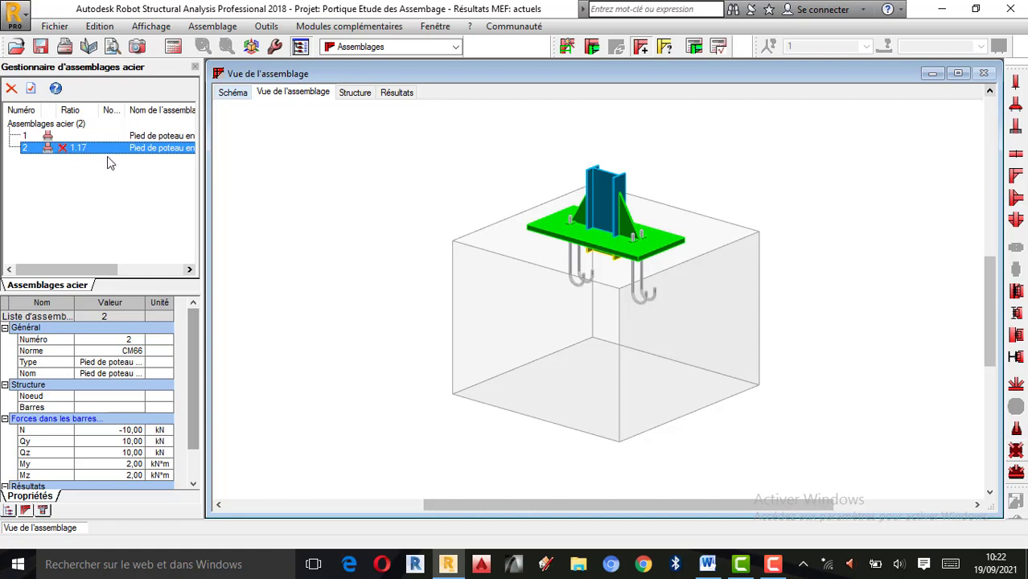
scroll(636, 274, up, 1)
scroll(636, 273, down, 1)
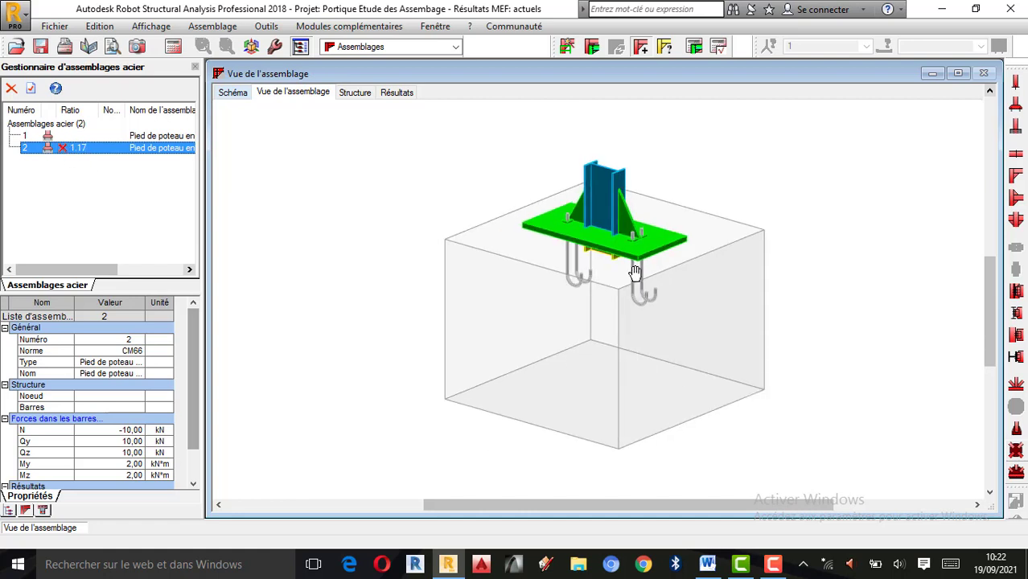
click(1017, 111)
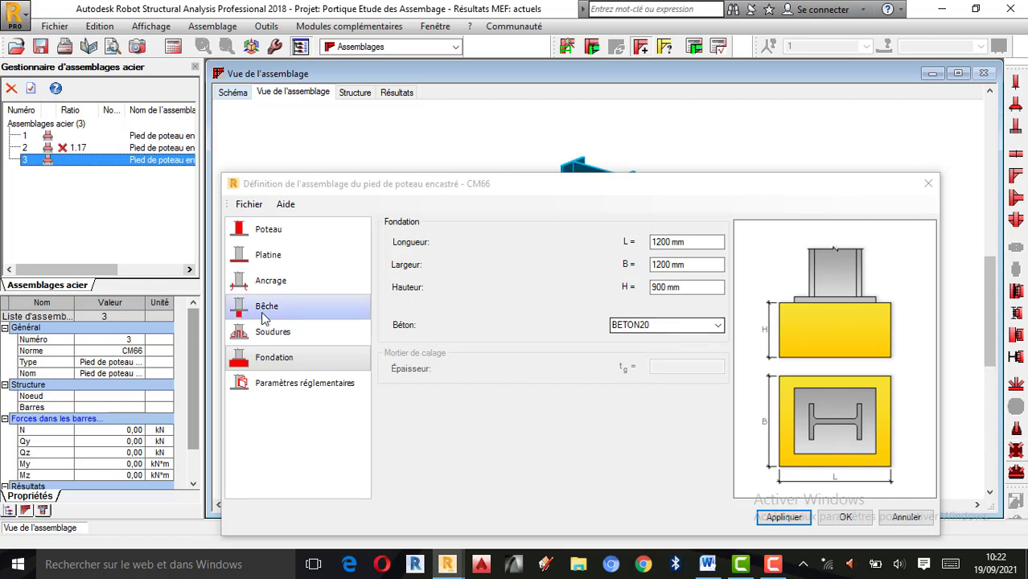
click(928, 183)
right_click(97, 162)
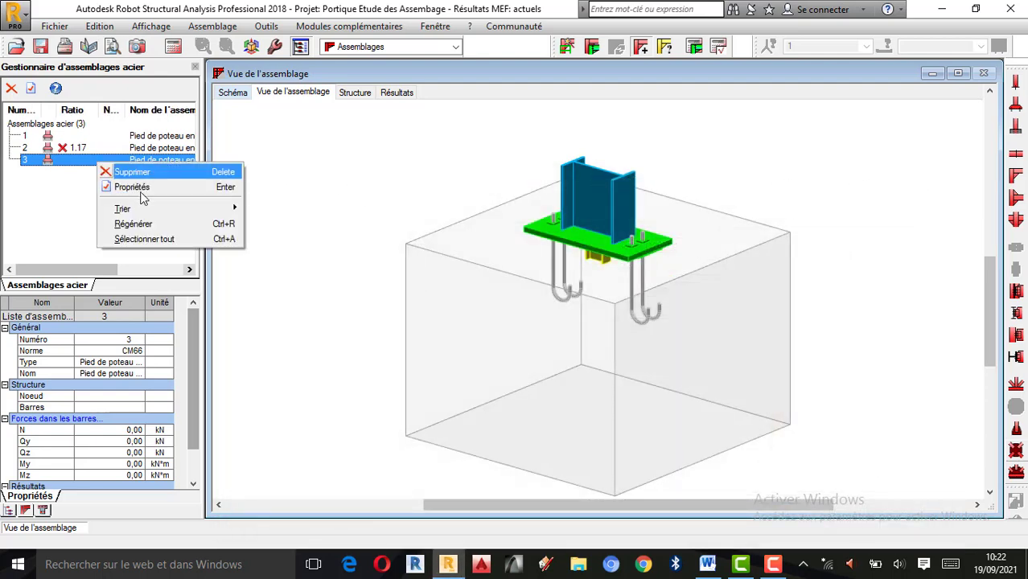
click(108, 170)
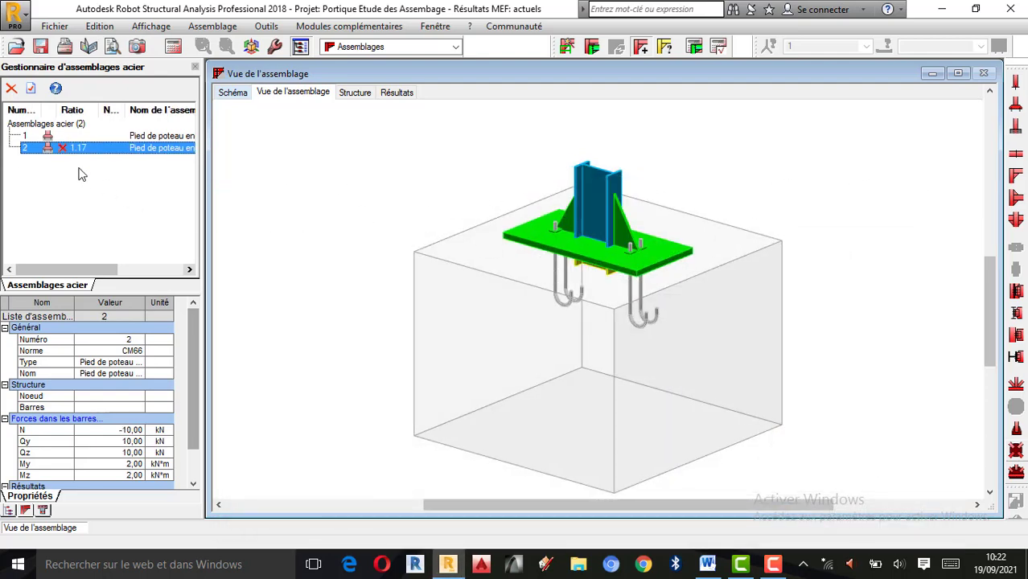
Reopen the definition of connection 2 and review its code parameters, foundation, weld, shear key and anchor settings
double_click(37, 151)
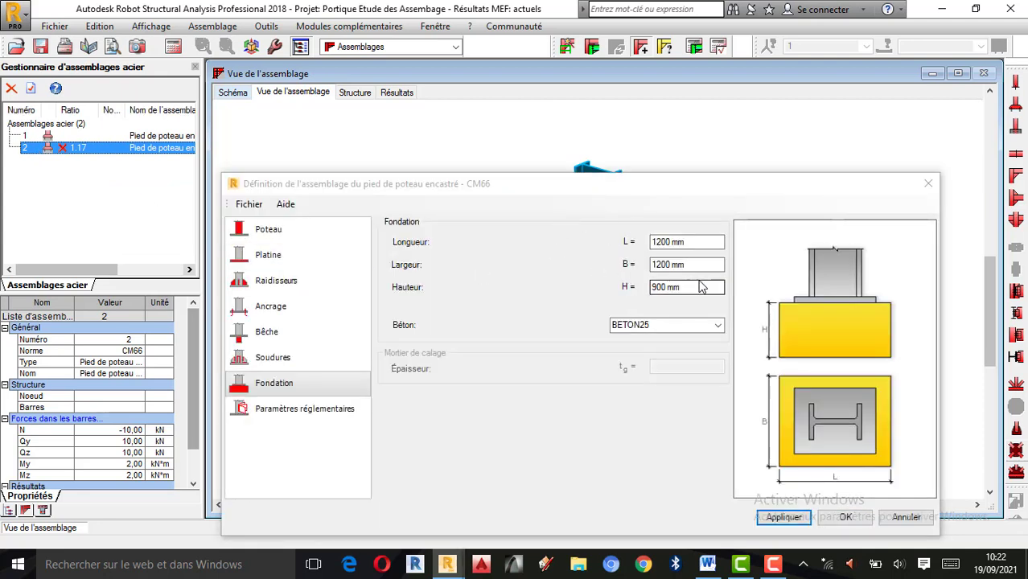
shift+middle_drag(597, 126, 596, 127)
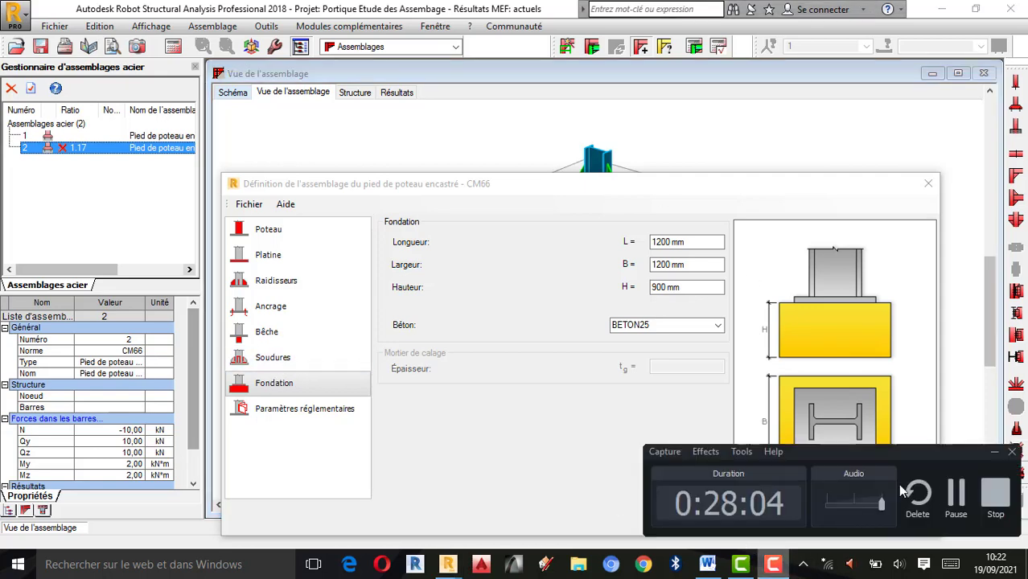
click(304, 409)
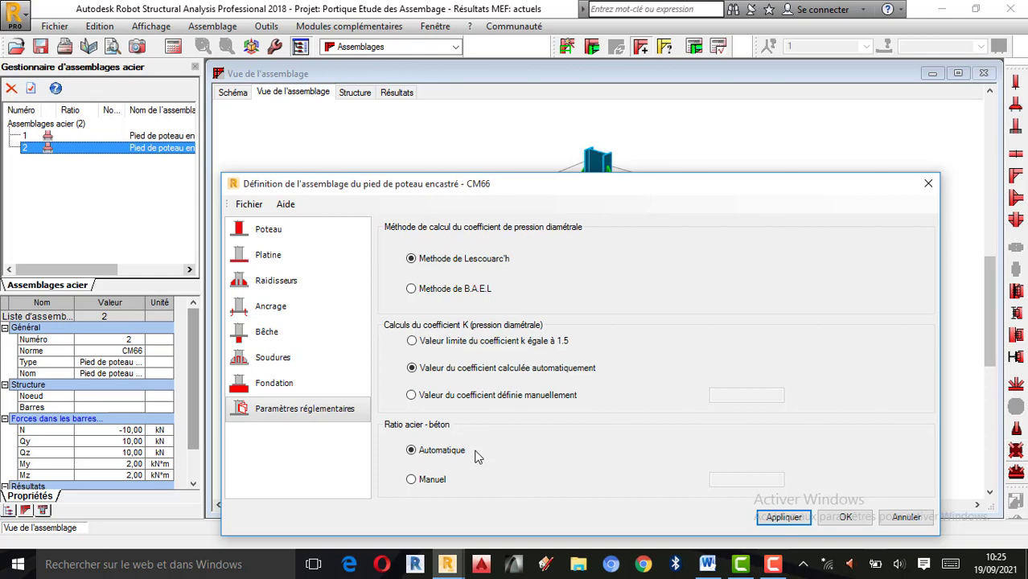
click(292, 385)
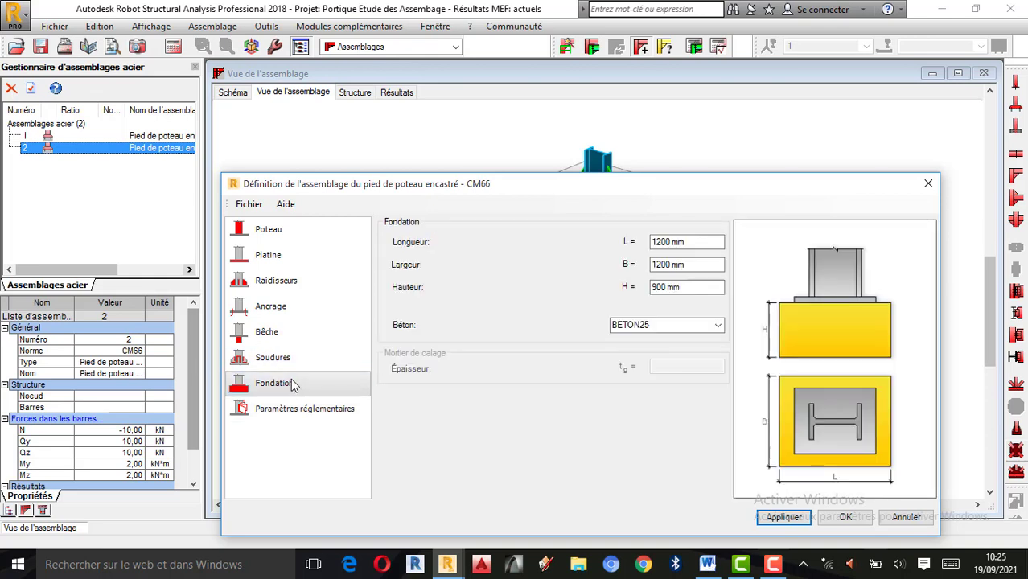
click(289, 369)
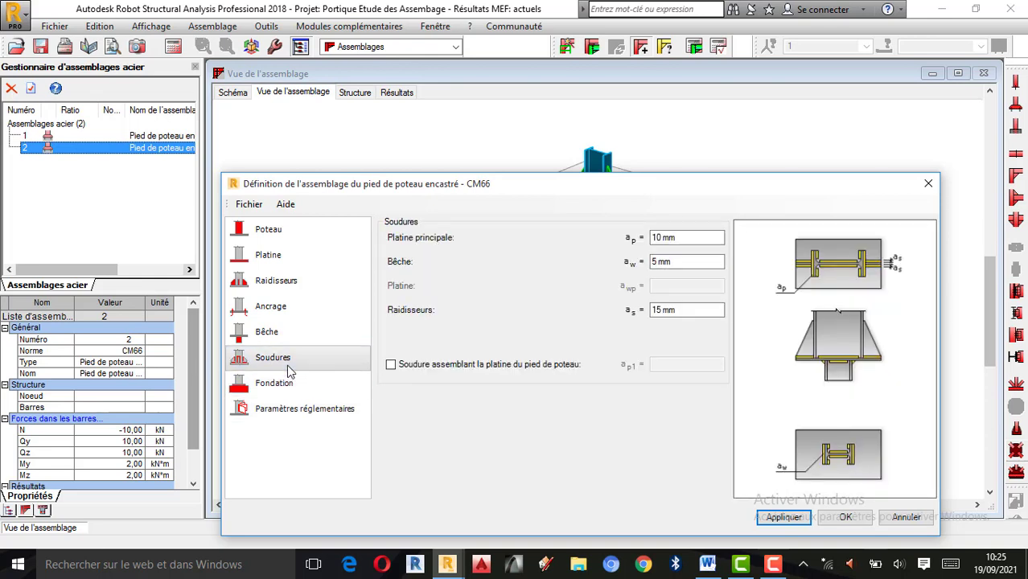
click(278, 337)
click(271, 306)
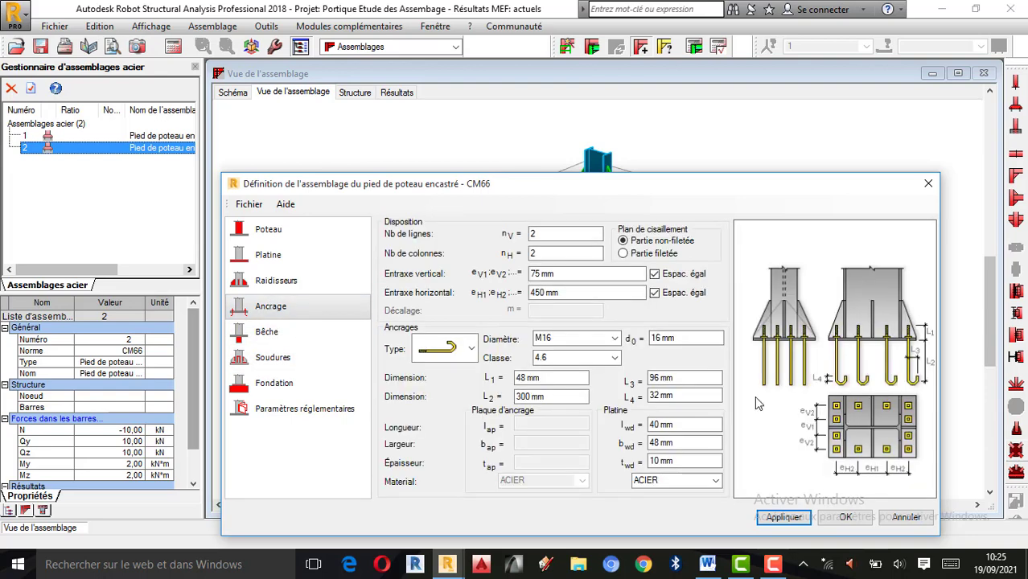
Set the column base stiffener thickness of connection 2 to 15 mm and apply the definition
click(277, 280)
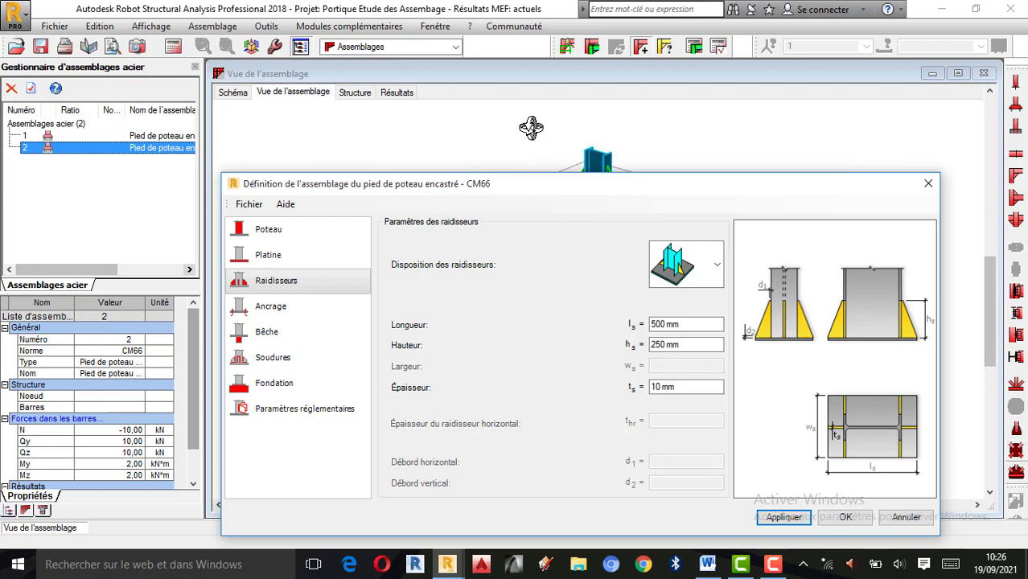
click(664, 387)
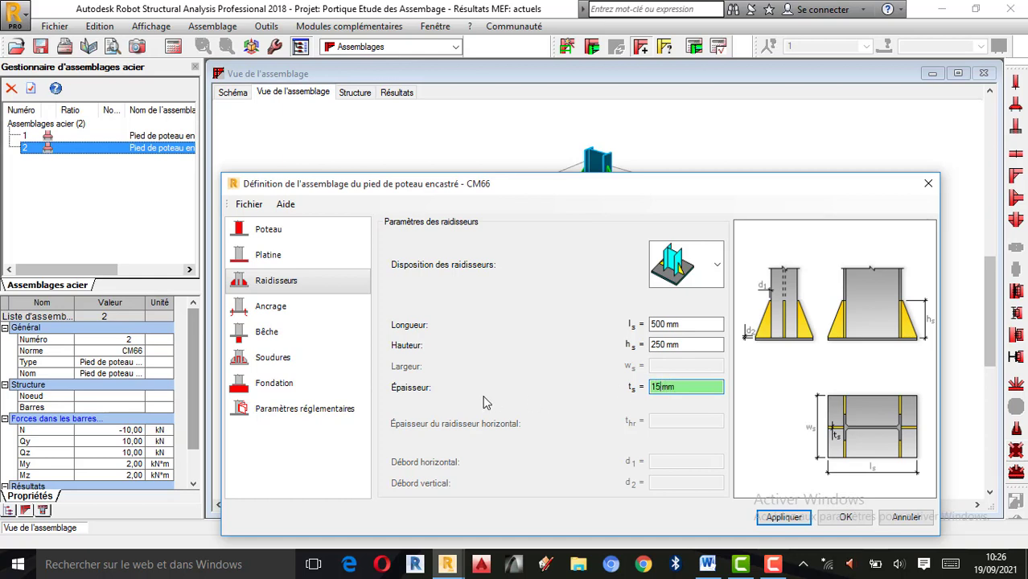
click(792, 521)
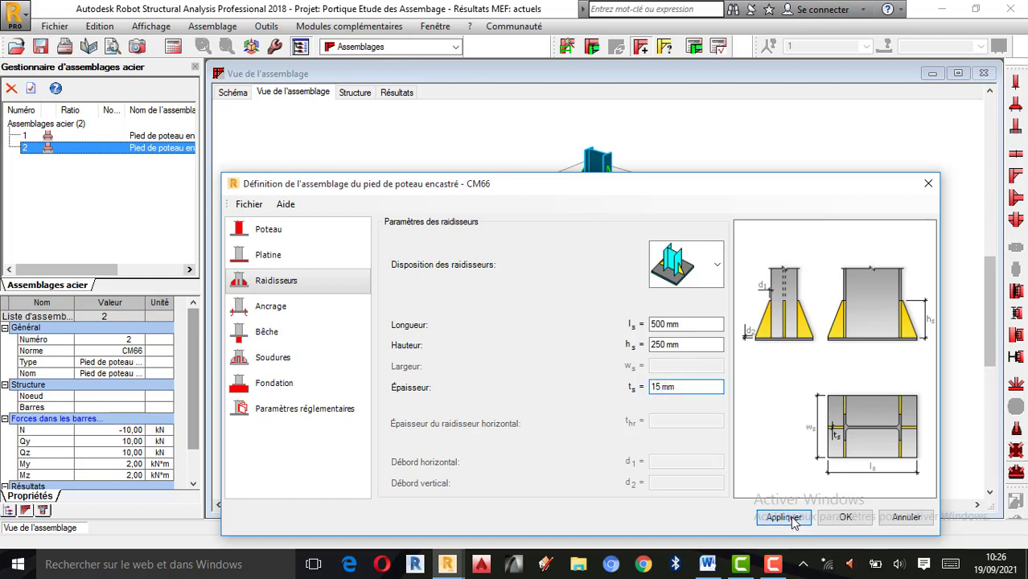
click(845, 516)
scroll(618, 185, up, 2)
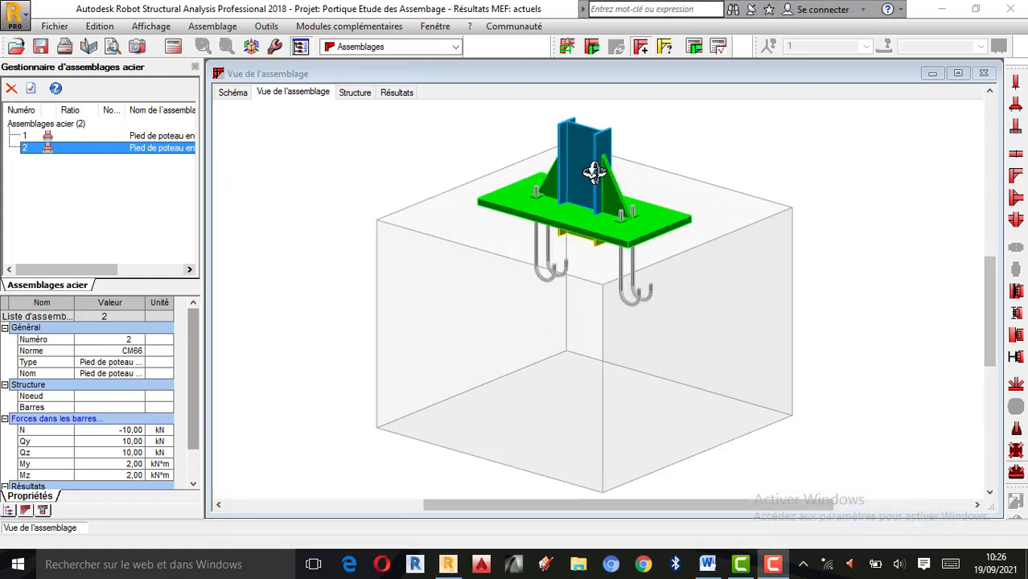
Run the calculation of connection 2 and review the note's geometry data for the column, base plate, stiffener, footing and welds
click(720, 47)
click(610, 377)
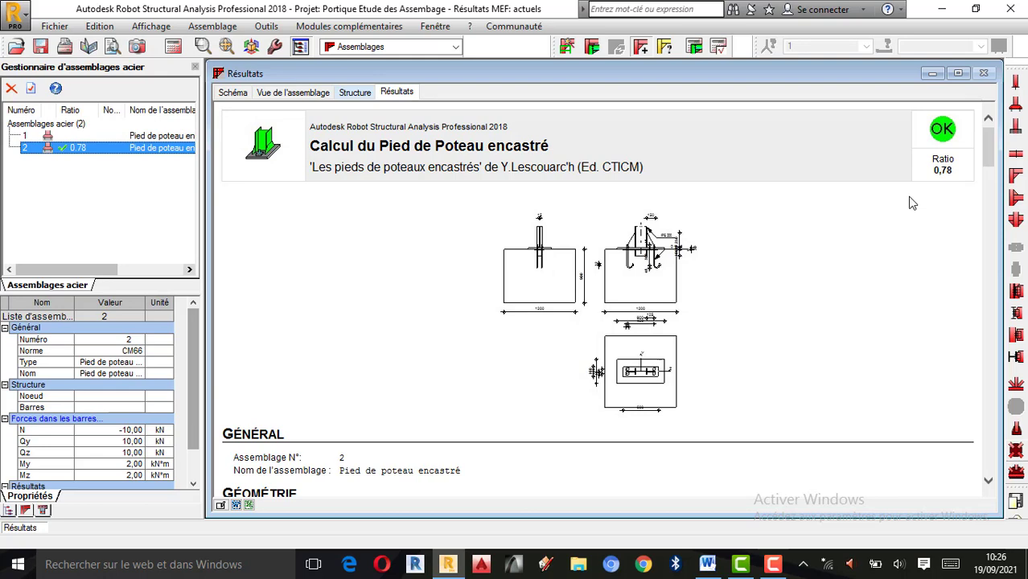
scroll(466, 365, down, 5)
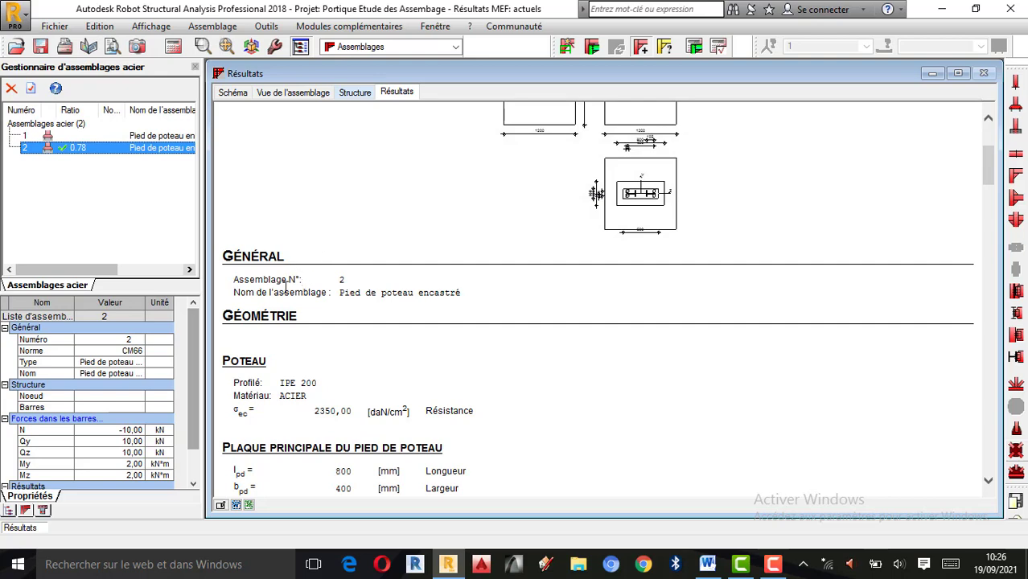
scroll(395, 248, down, 10)
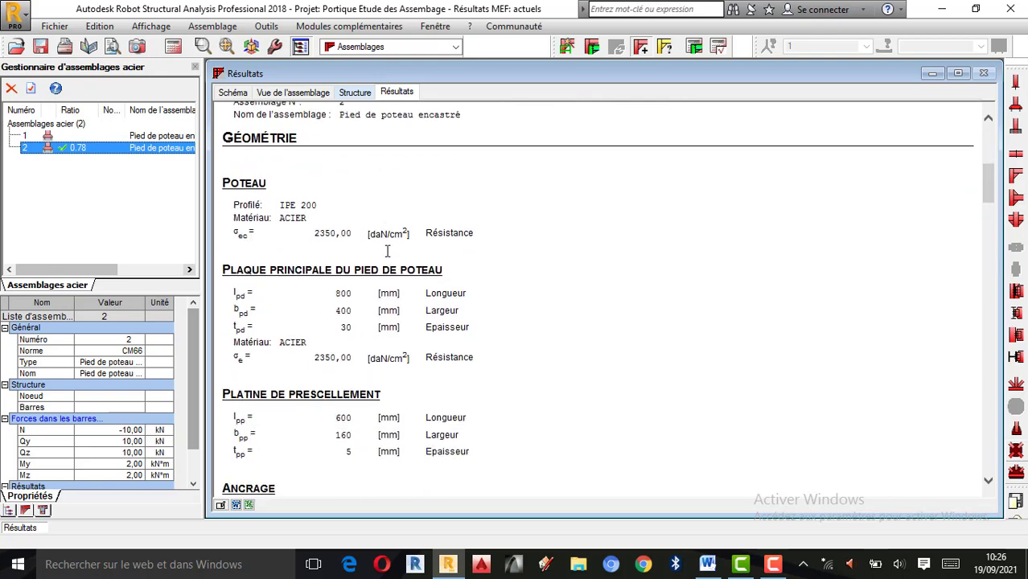
scroll(388, 257, down, 20)
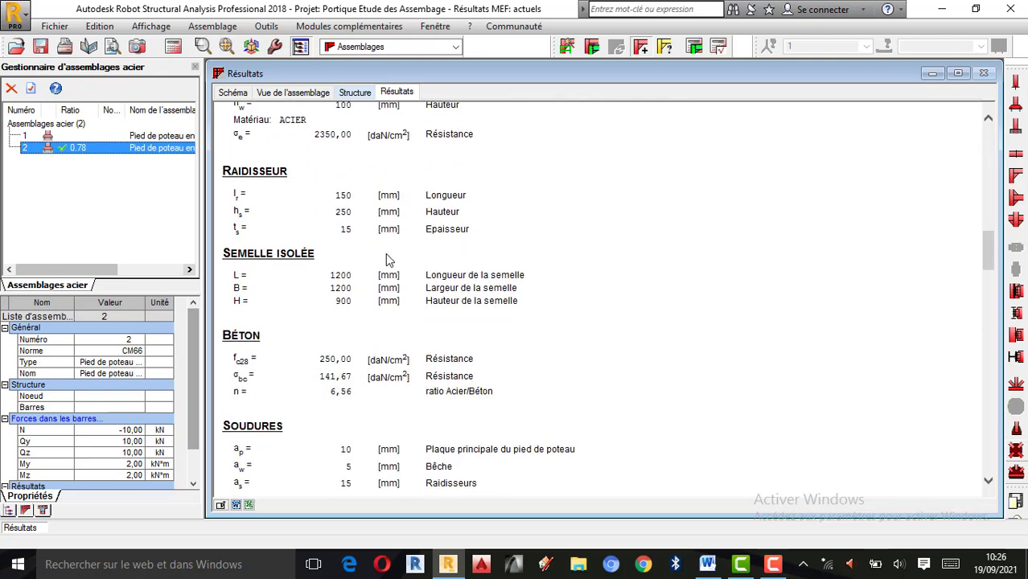
scroll(386, 254, down, 6)
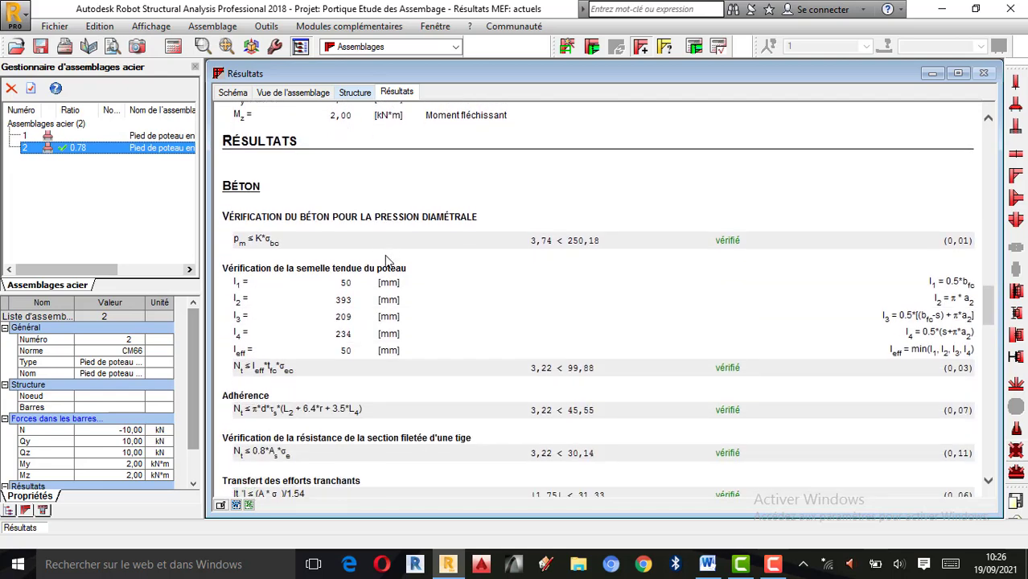
Examine the note's concrete, shear key, base plate, stiffener and column checks, plus its remarks and final ratio, for the thicker stiffeners
scroll(711, 258, down, 8)
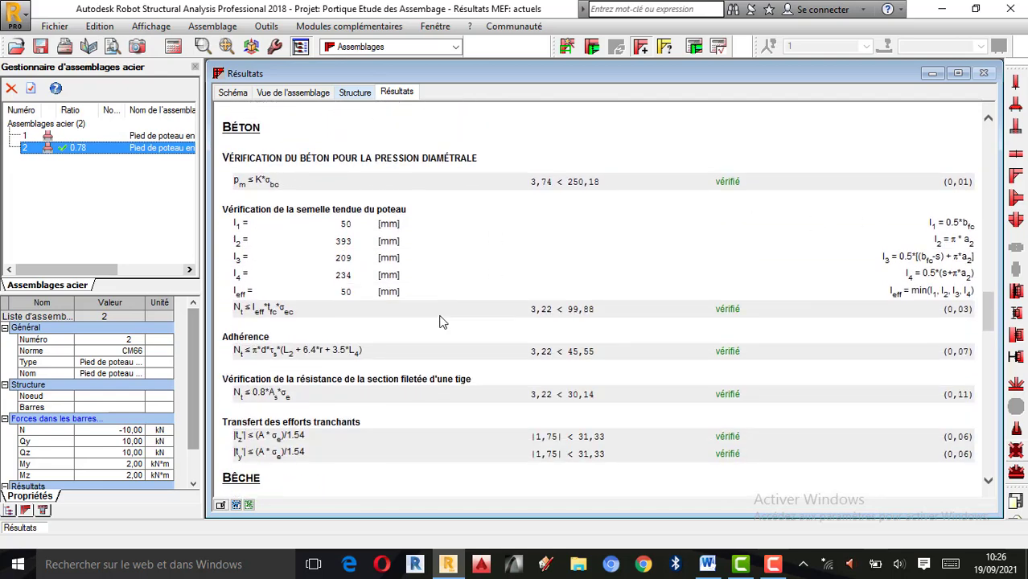
scroll(563, 318, down, 7)
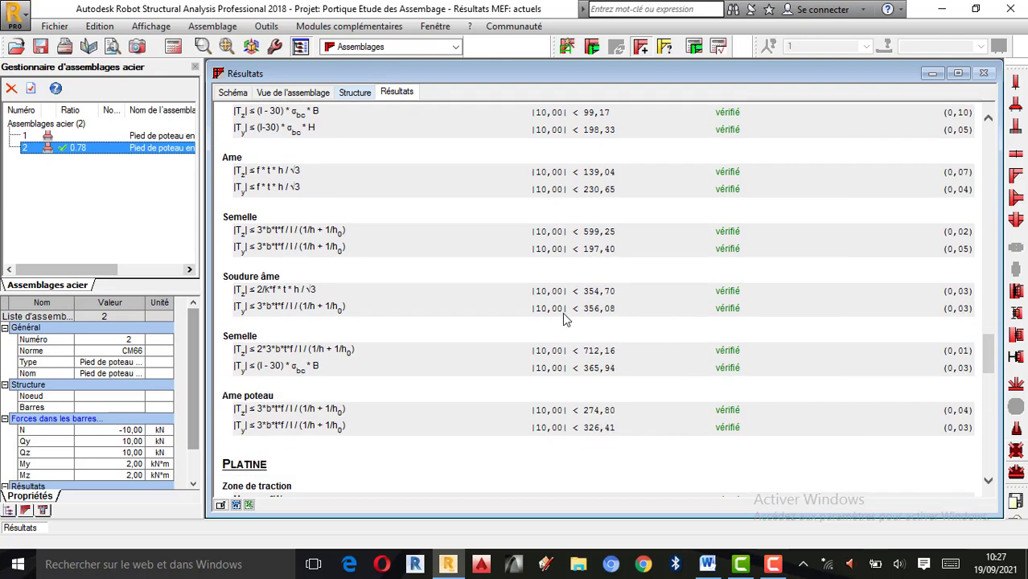
scroll(541, 342, down, 10)
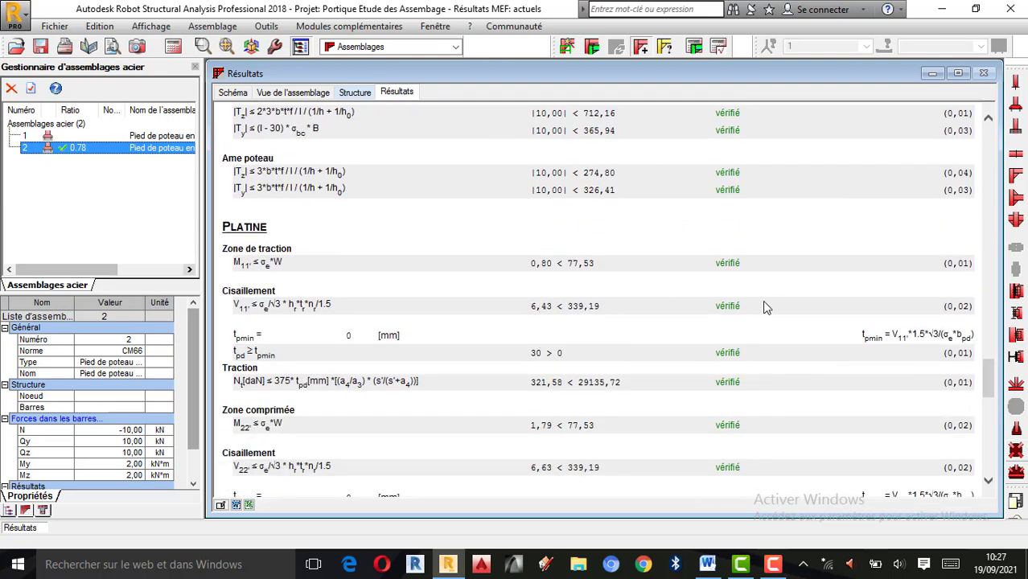
scroll(500, 360, down, 6)
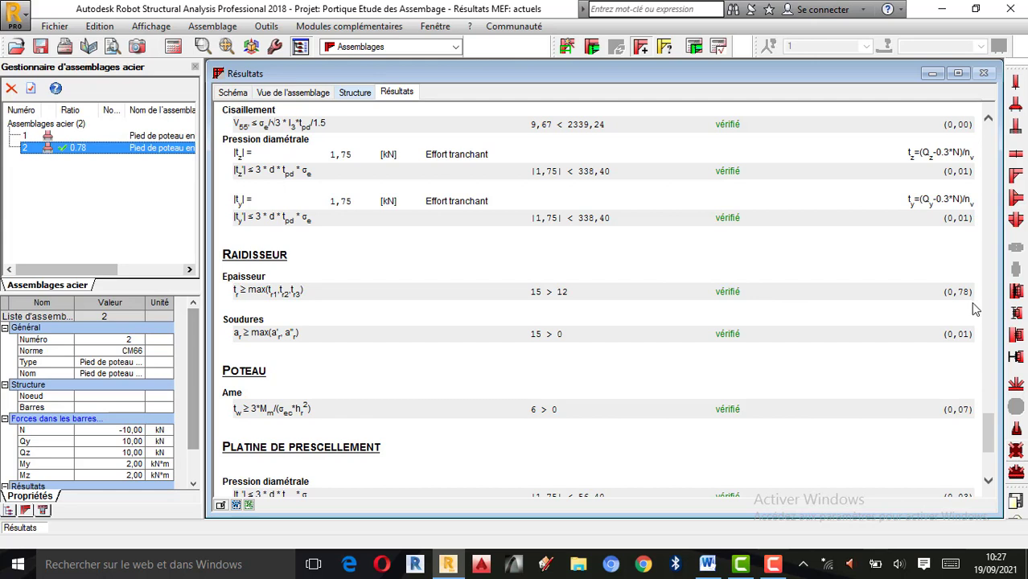
scroll(821, 317, down, 2)
scroll(713, 337, down, 3)
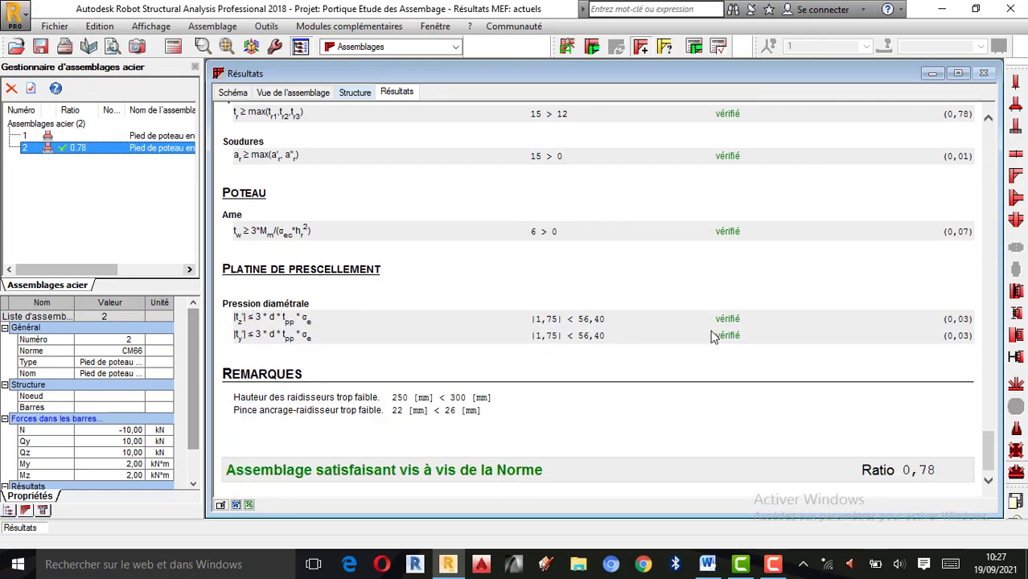
scroll(713, 336, down, 1)
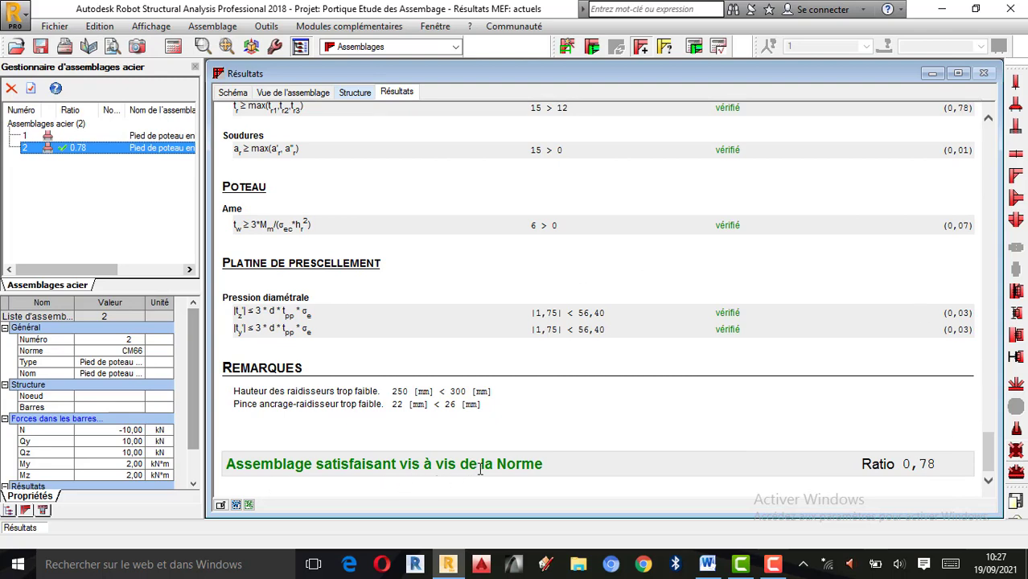
scroll(480, 468, up, 15)
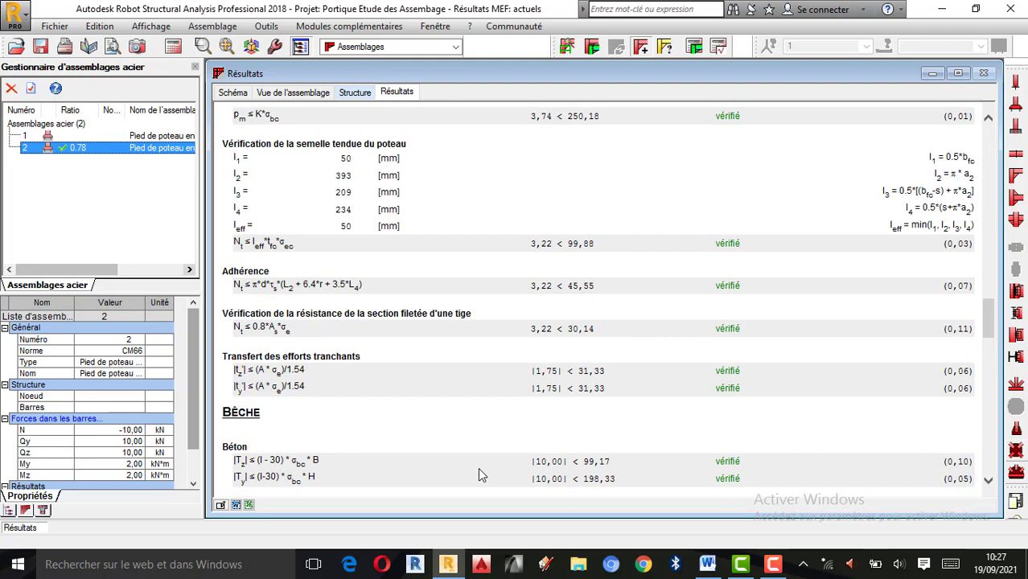
scroll(507, 264, up, 10)
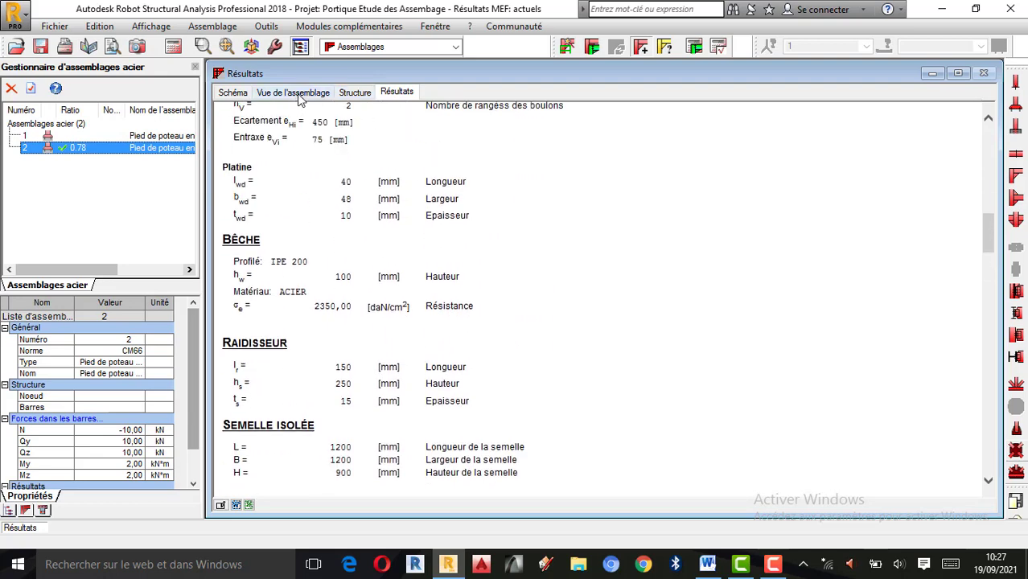
Inspect the recalculated column base in the dimensioned drawing (Schéma)
click(295, 93)
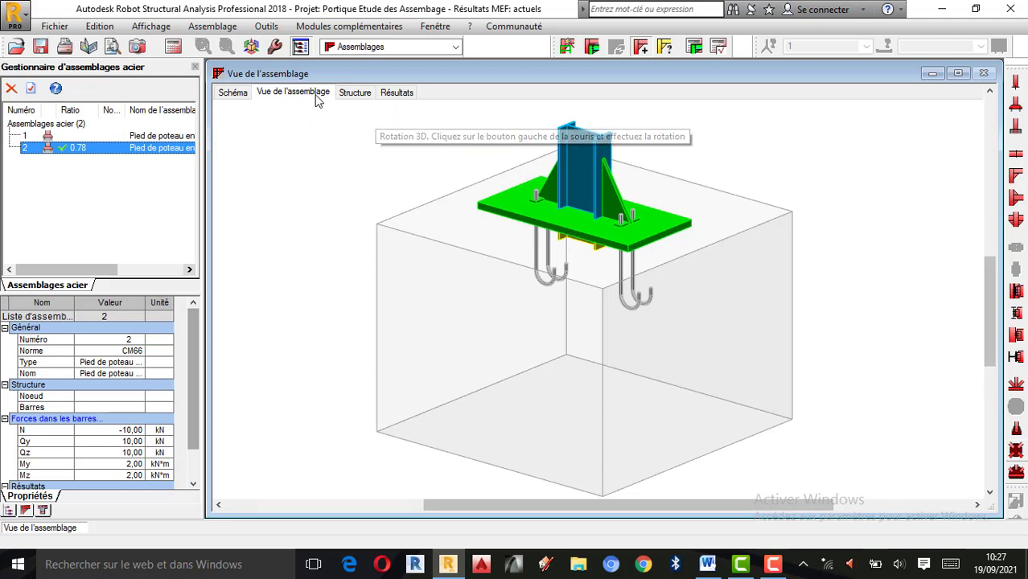
click(234, 93)
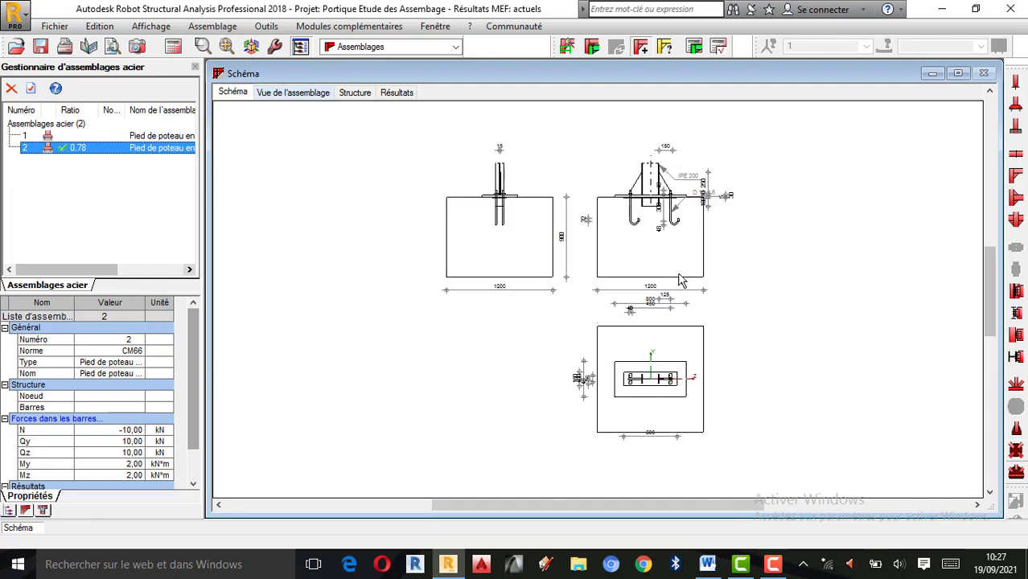
scroll(765, 321, up, 1)
scroll(768, 316, down, 1)
scroll(692, 262, down, 1)
scroll(707, 259, up, 1)
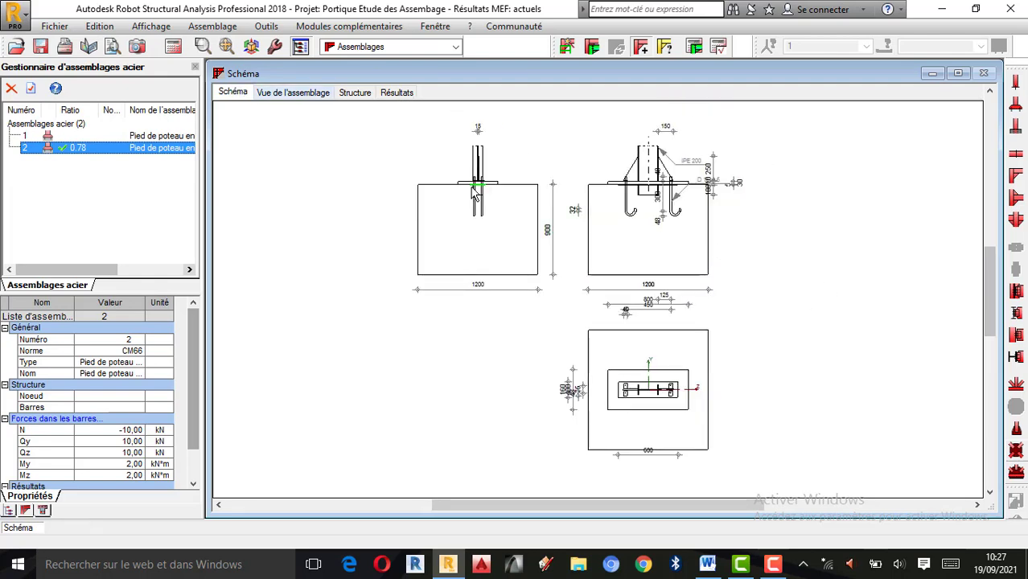
Look over the structure view of connection 2 and inspect its column, base plate, stiffeners and anchors in 3D (Vue de l'assemblage)
click(306, 94)
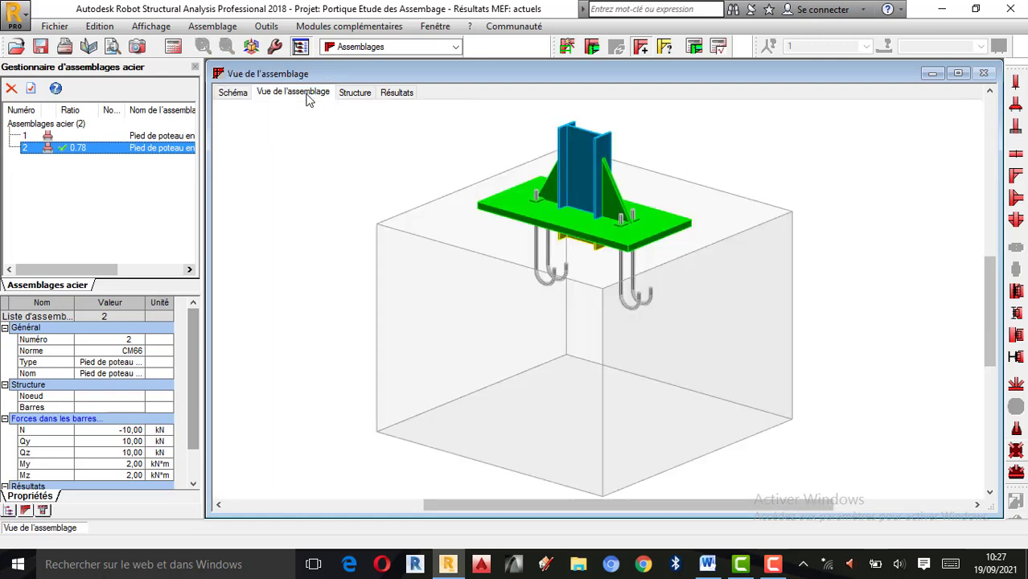
click(352, 95)
click(303, 93)
scroll(587, 191, down, 2)
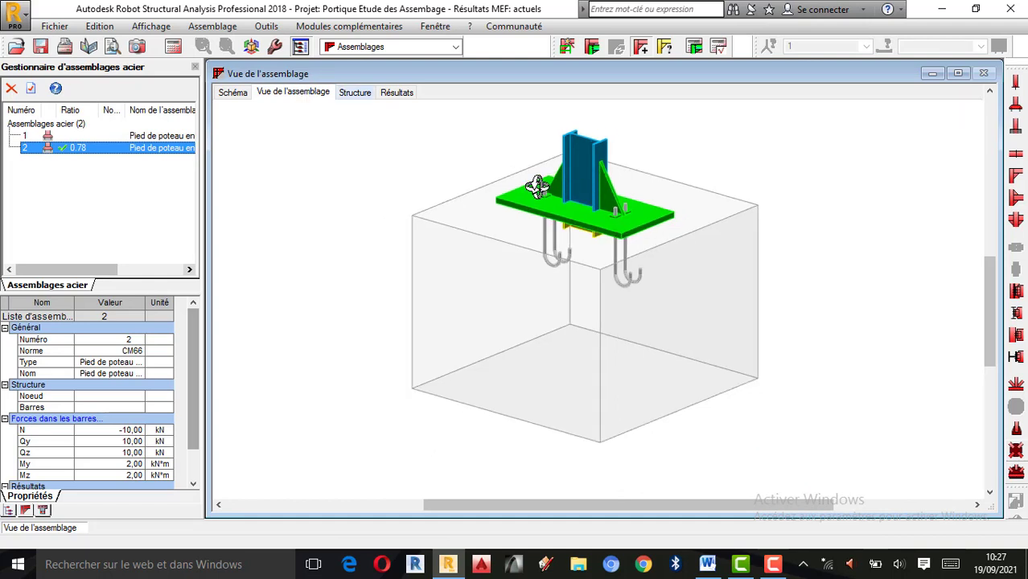
scroll(538, 187, up, 1)
scroll(695, 228, down, 1)
scroll(583, 208, up, 1)
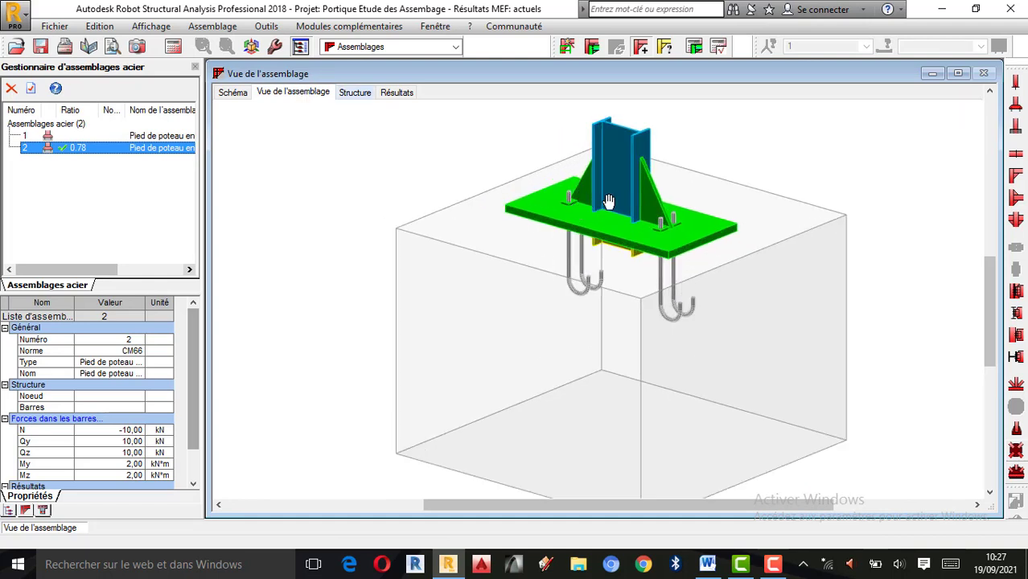
scroll(578, 184, down, 1)
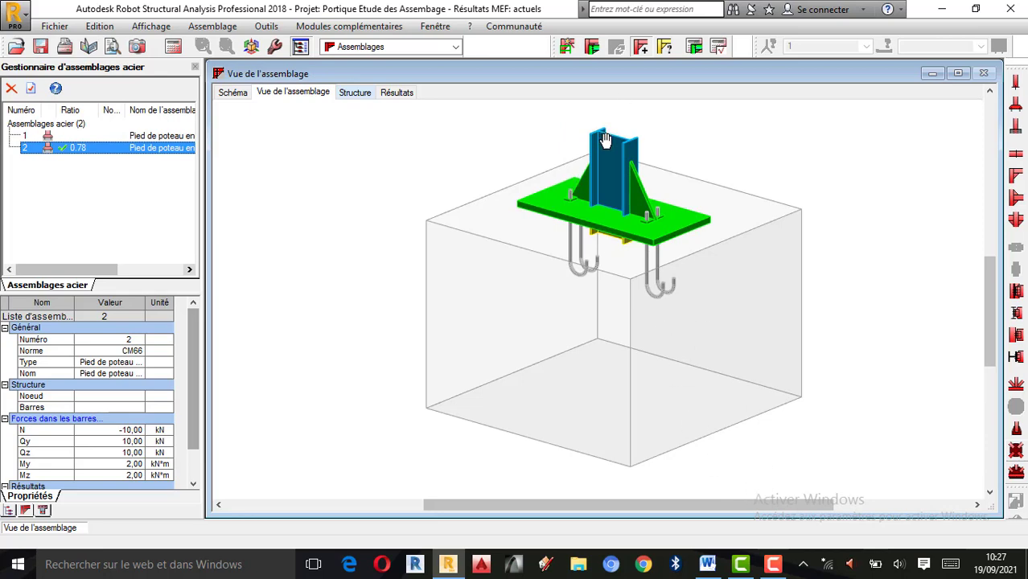
scroll(608, 141, up, 1)
click(772, 564)
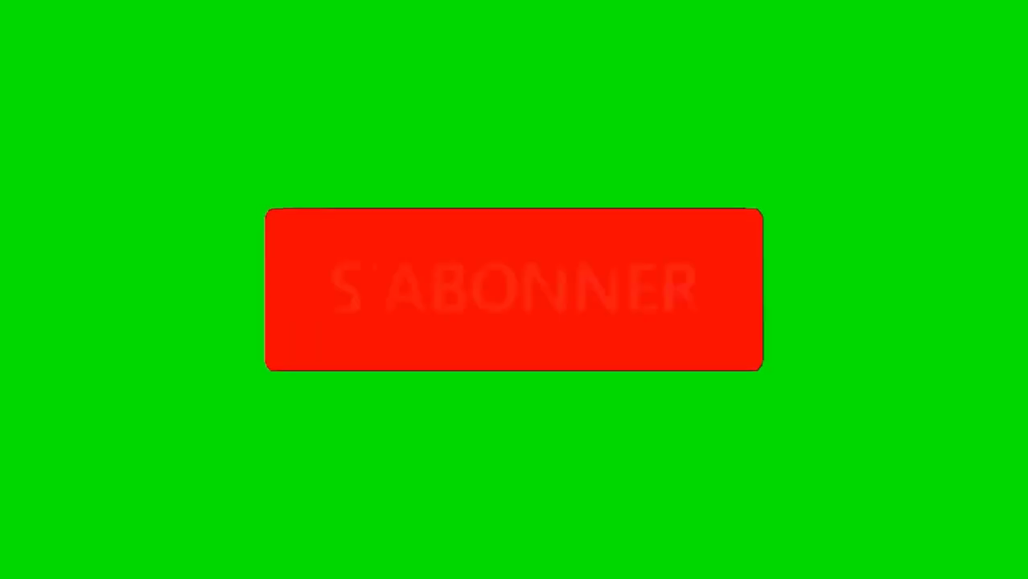